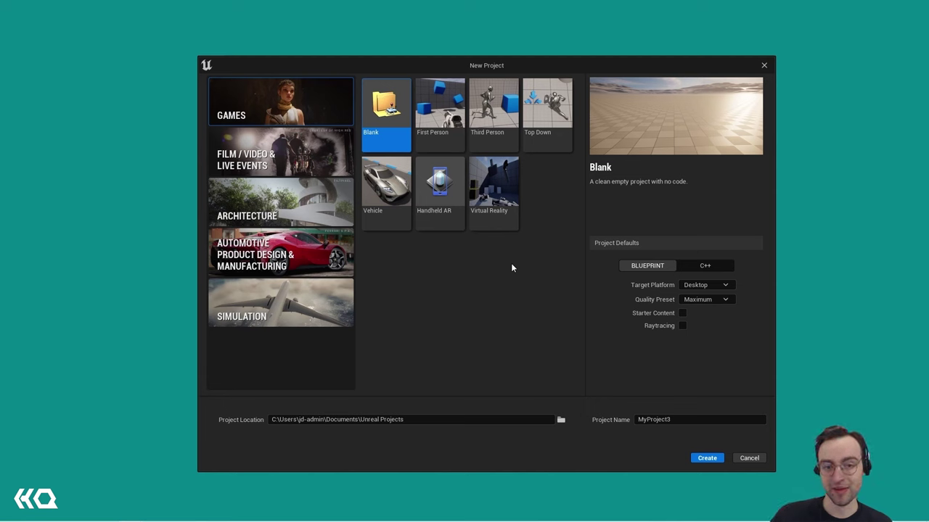
# Choose the First Person game template and set the quality preset to Scalable.
pyautogui.click(438, 114)
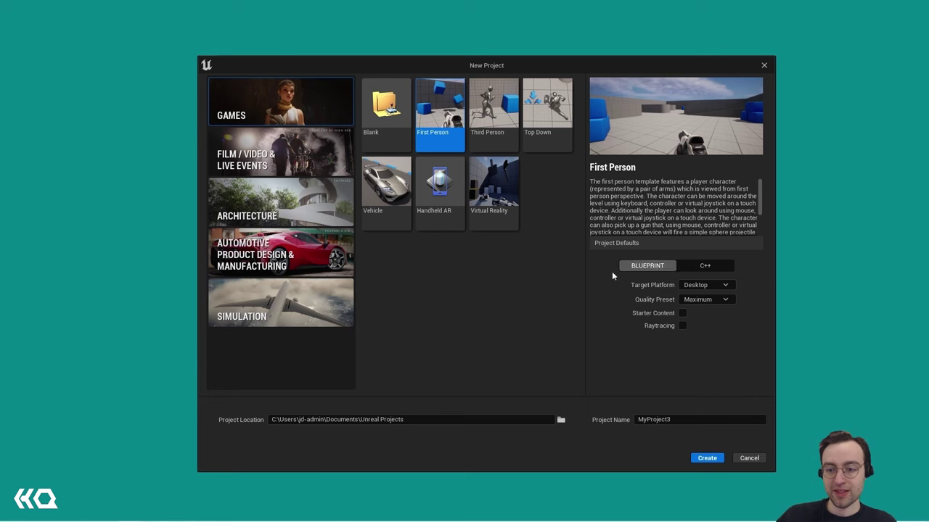
pyautogui.click(708, 303)
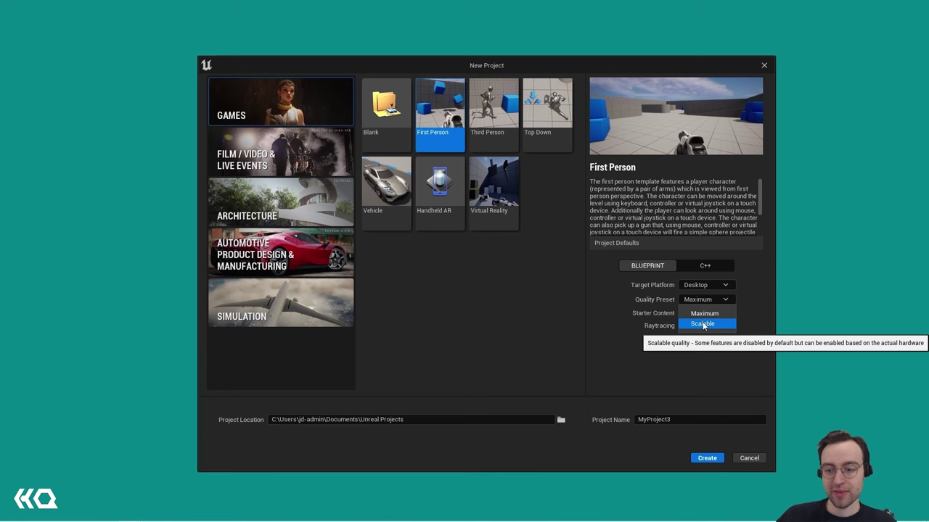
pyautogui.click(702, 324)
# Name the project ue_metasounds_ex1 and create it.
pyautogui.click(681, 420)
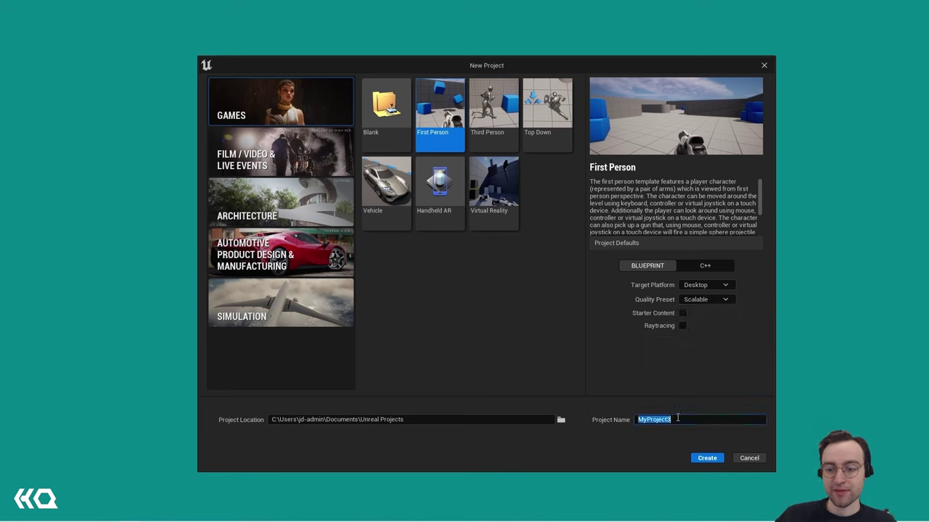
pyautogui.press('BackSpace')
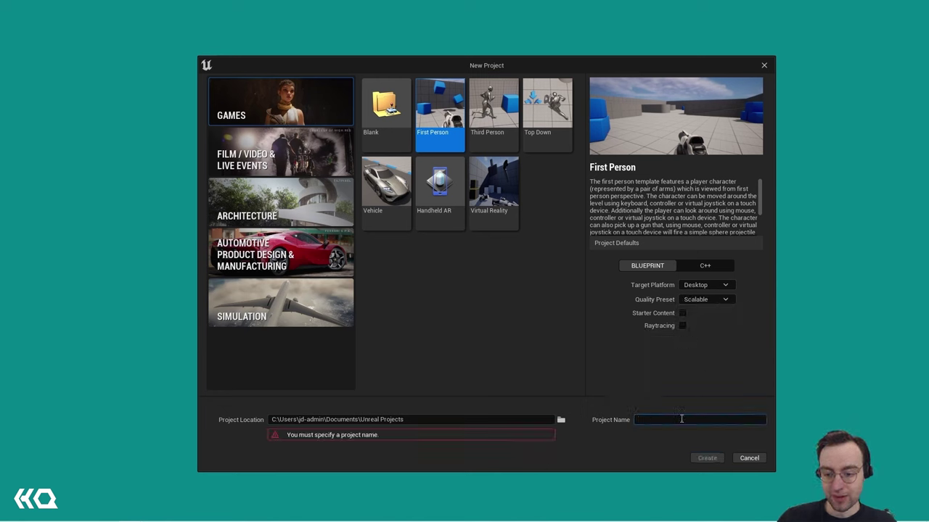
pyautogui.write('ue_')
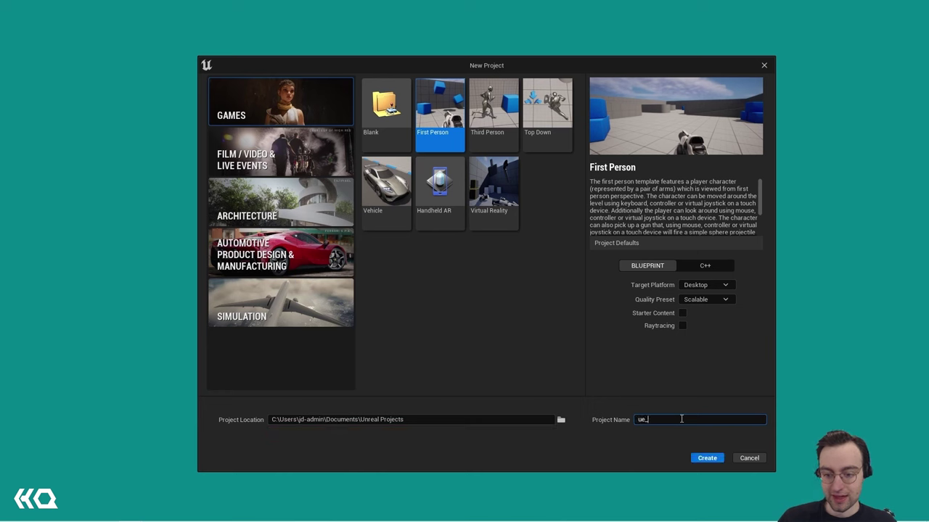
pyautogui.write('metasounds')
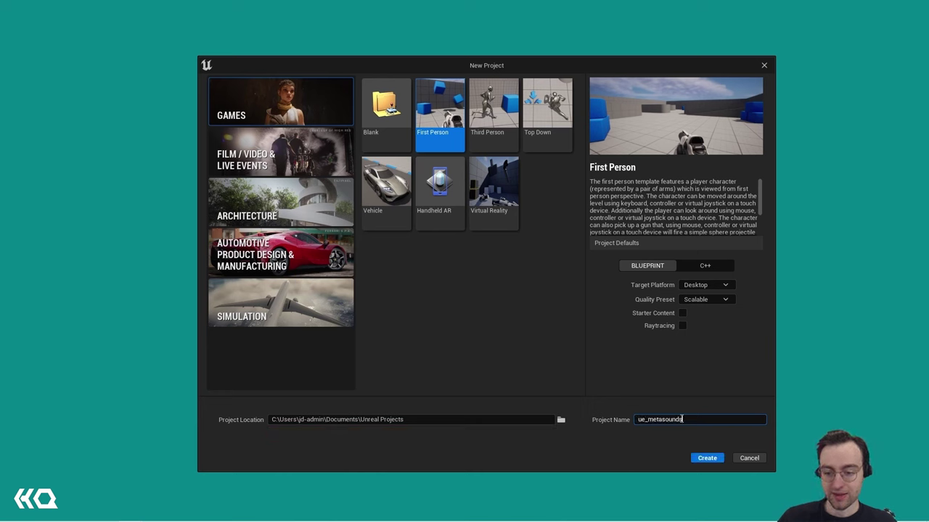
pyautogui.write('_example')
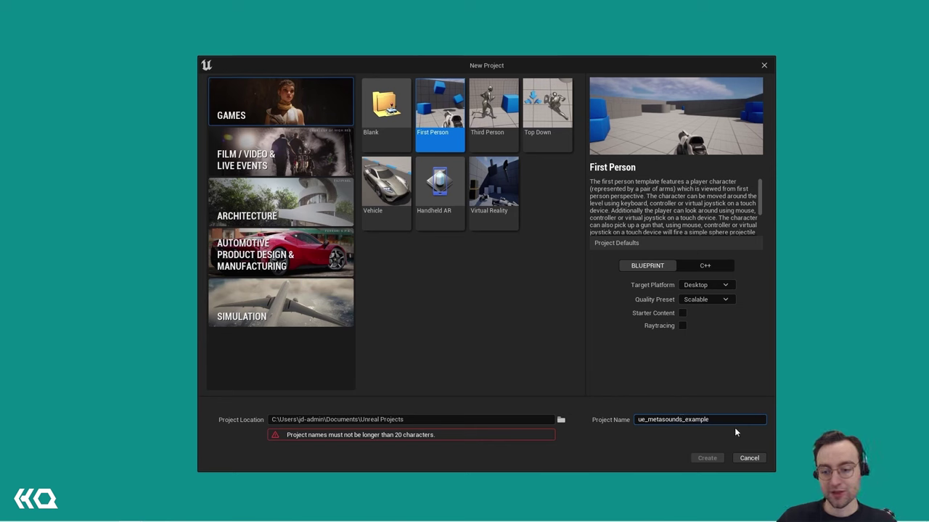
pyautogui.press('BackSpace')
pyautogui.press('BackSpace')
pyautogui.press('BackSpace')
pyautogui.press('BackSpace')
pyautogui.press('BackSpace')
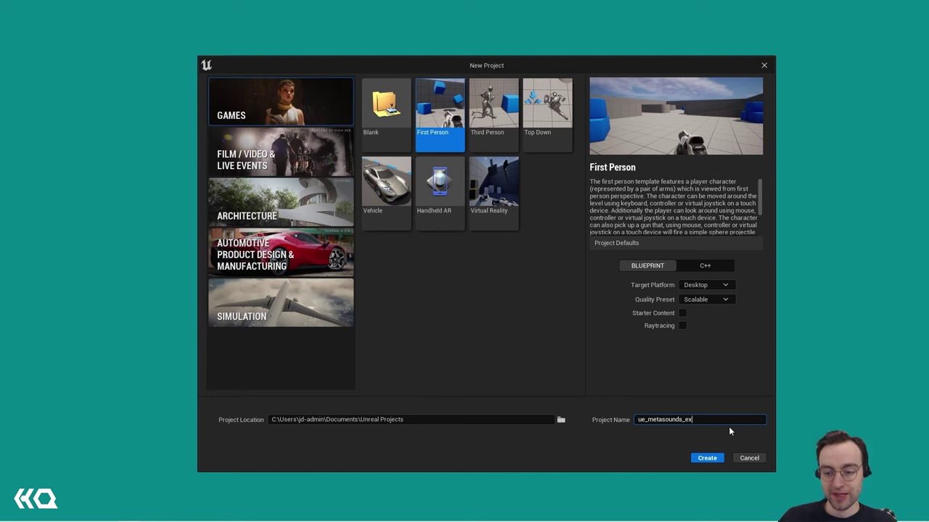
pyautogui.write('1')
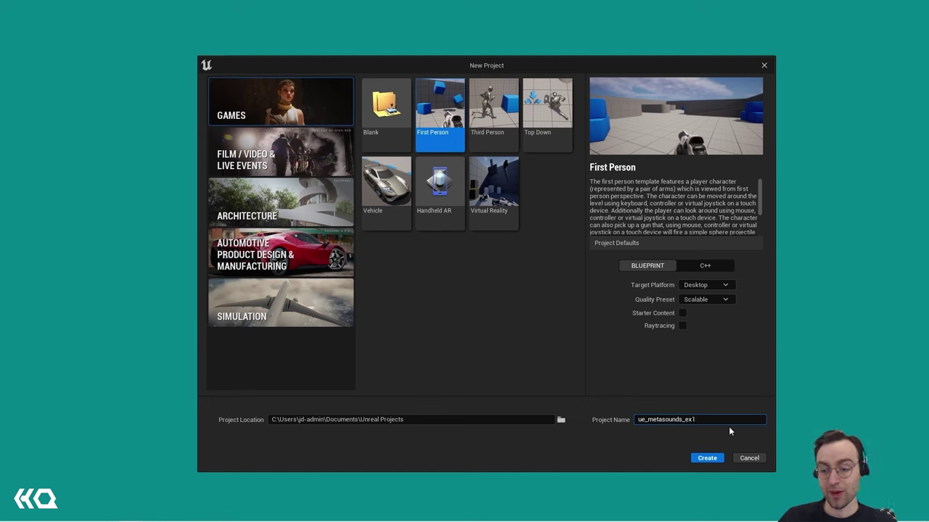
pyautogui.click(707, 460)
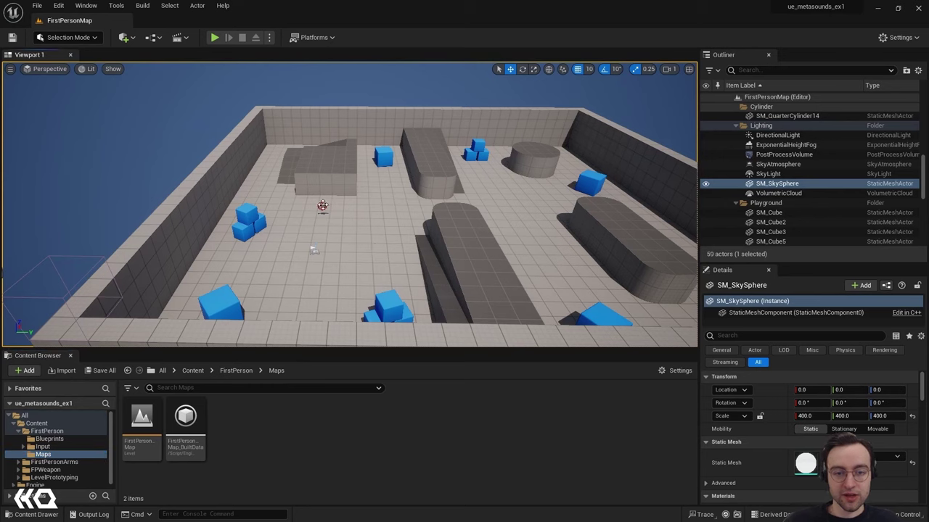
# Delete the BP_Pickup_Rifle actor from the level.
pyautogui.click(322, 207)
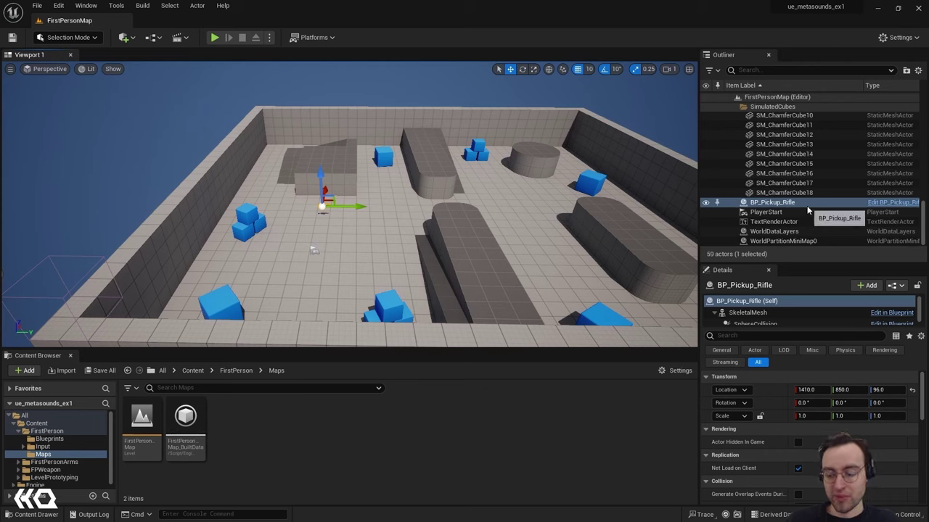
pyautogui.press('Delete')
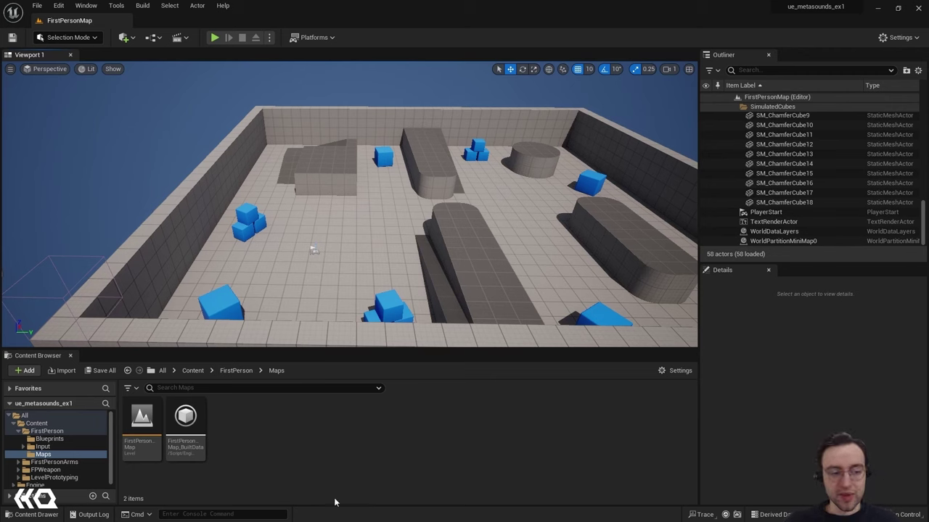
# Create a MetaSound Source asset in the Maps folder and name it MS_Collision.
pyautogui.rightClick(285, 440)
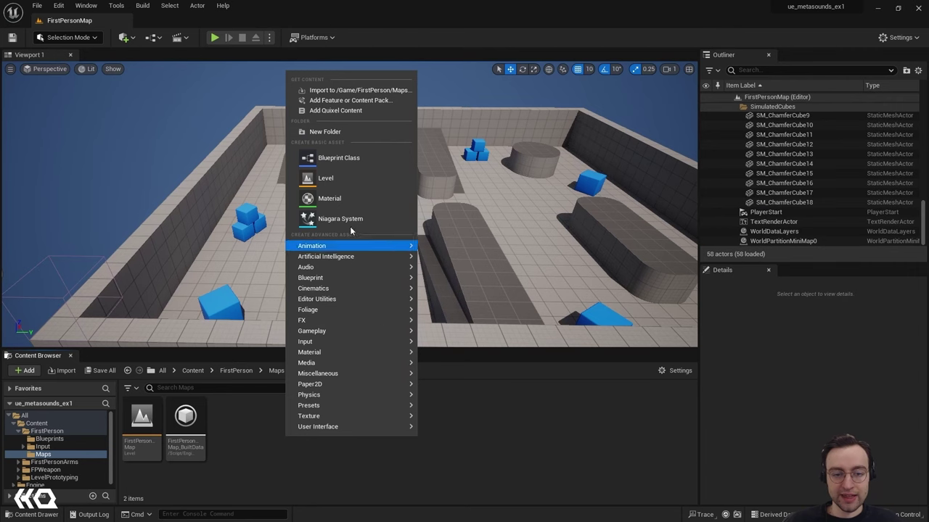
pyautogui.moveTo(316, 270)
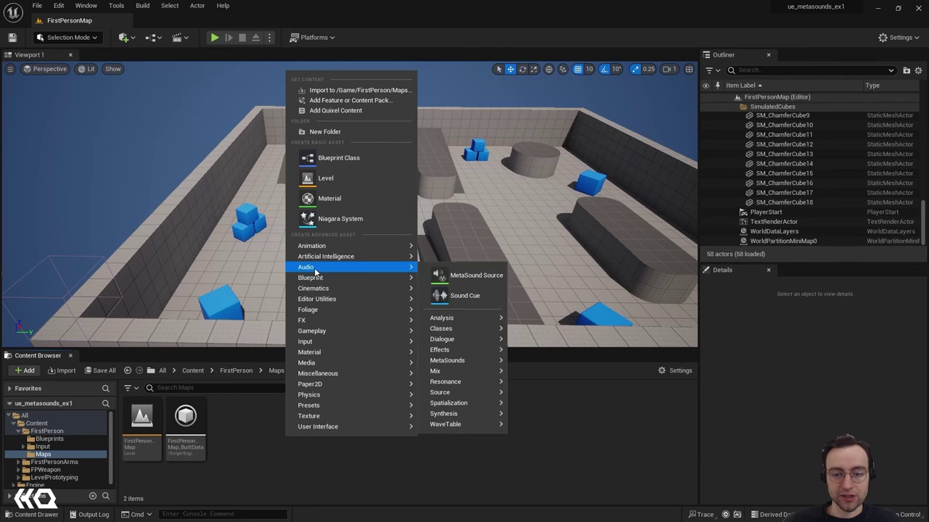
pyautogui.click(480, 283)
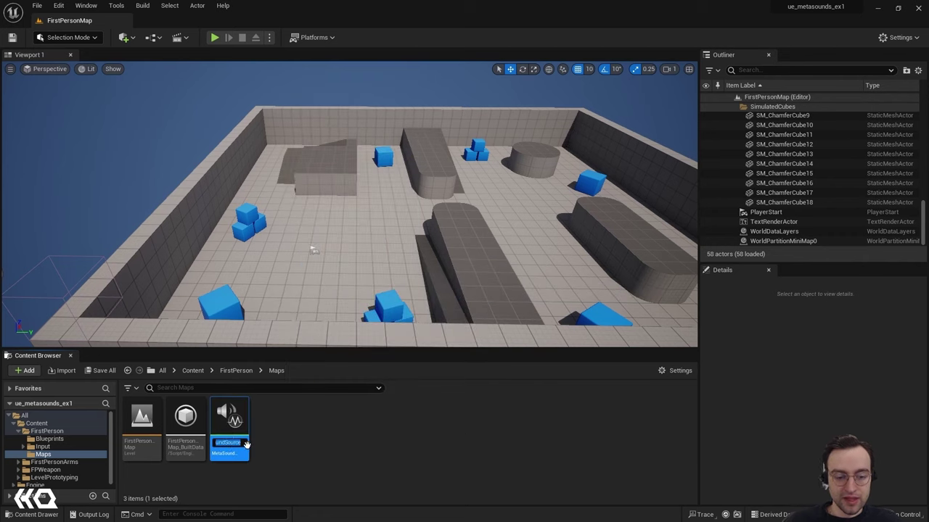
pyautogui.click(237, 444)
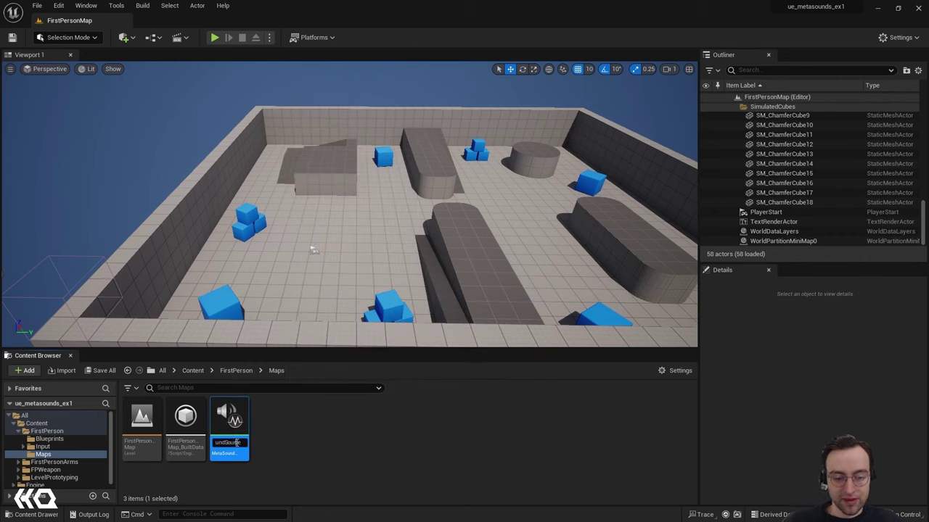
pyautogui.press('Home')
pyautogui.press('Delete')
pyautogui.press('Delete')
pyautogui.press('Delete')
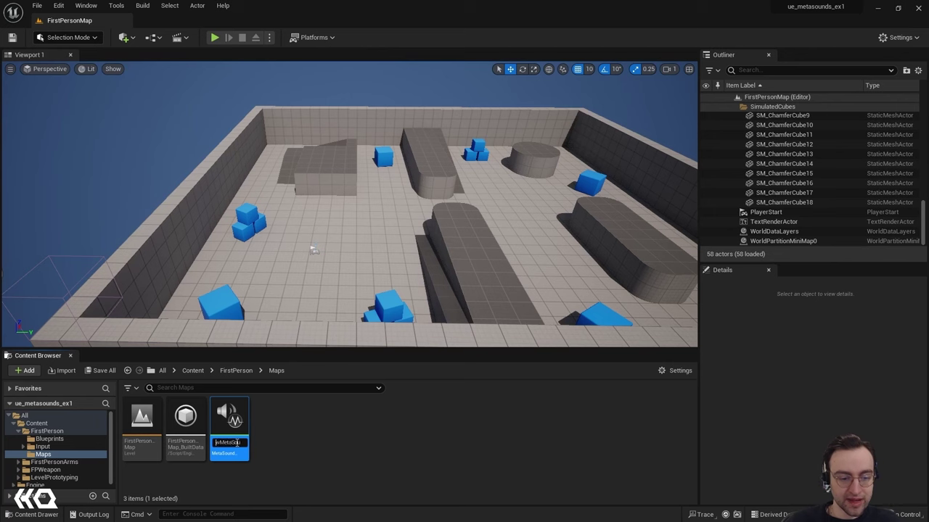
pyautogui.hotkey('ctrl', 'a')
pyautogui.press('BackSpace')
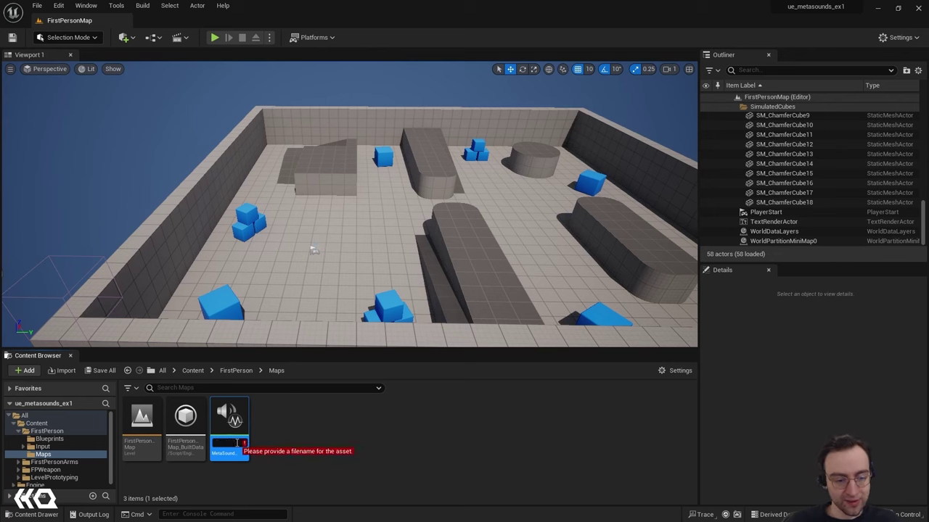
pyautogui.write('MS')
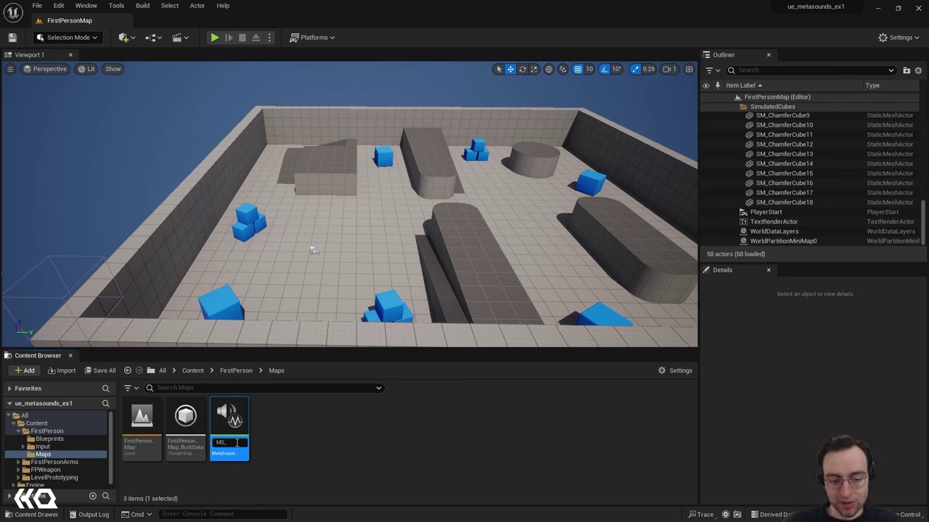
pyautogui.write('_Collision')
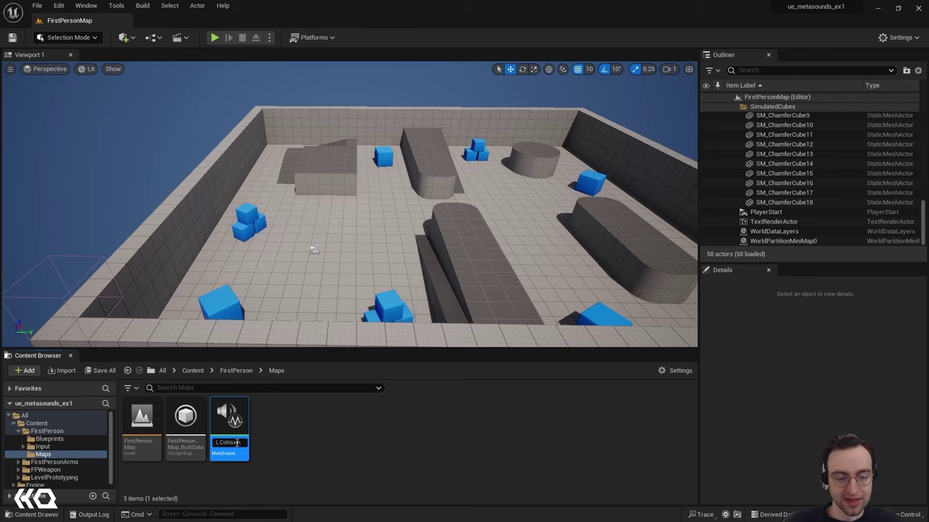
pyautogui.press('Return')
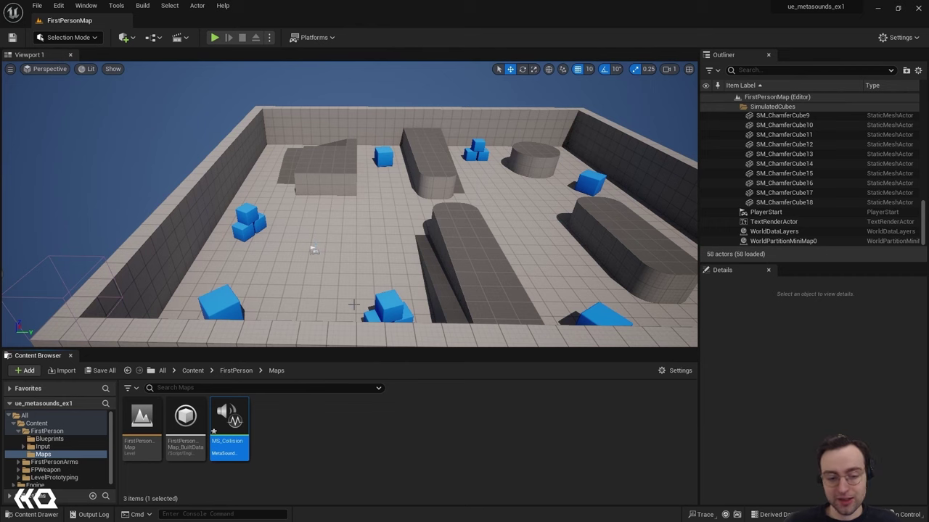
# Open the MS_Collision MetaSound Source for editing.
pyautogui.click(313, 424)
pyautogui.moveTo(240, 431)
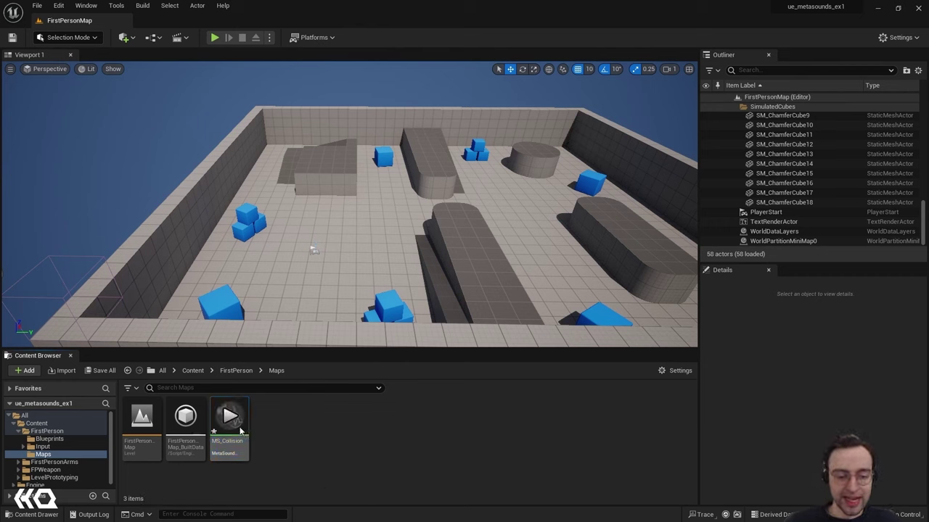
pyautogui.click(229, 450)
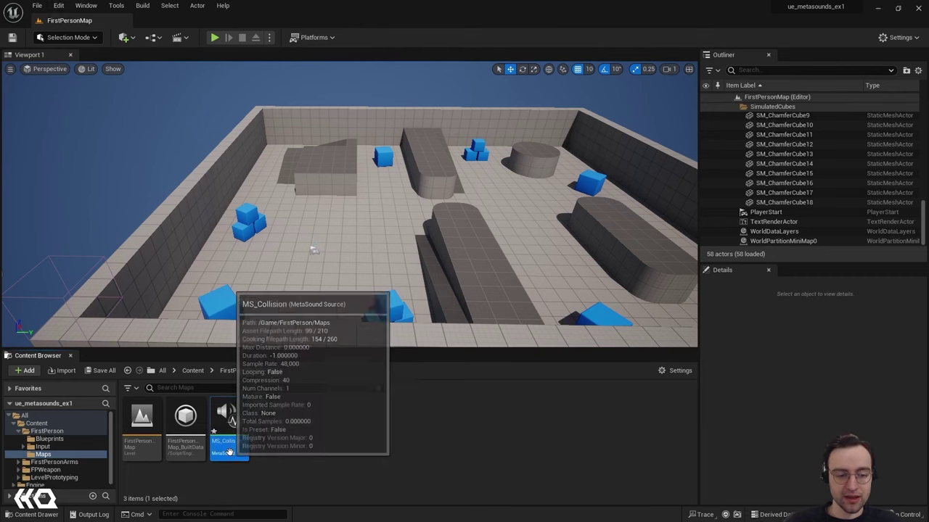
pyautogui.doubleClick(230, 447)
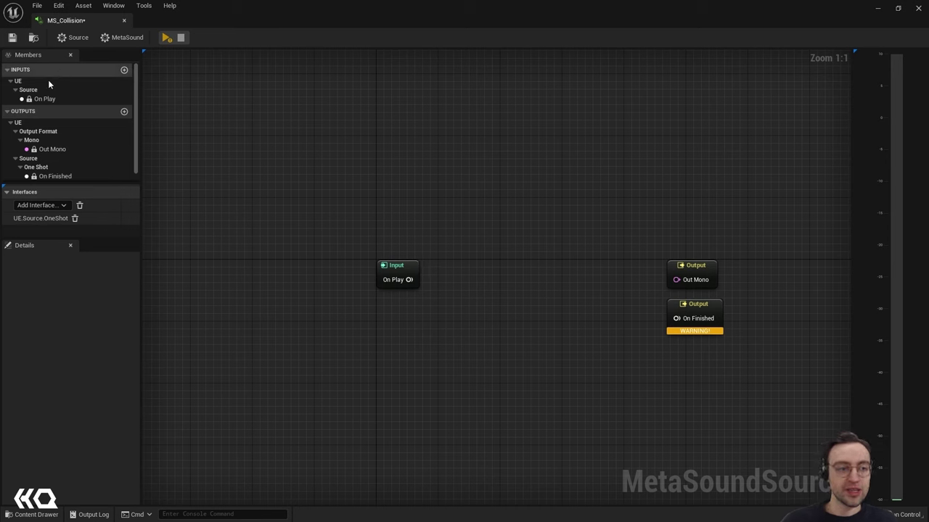
# Add a MetaSound input named On Trigger and set its type to Trigger.
pyautogui.click(124, 71)
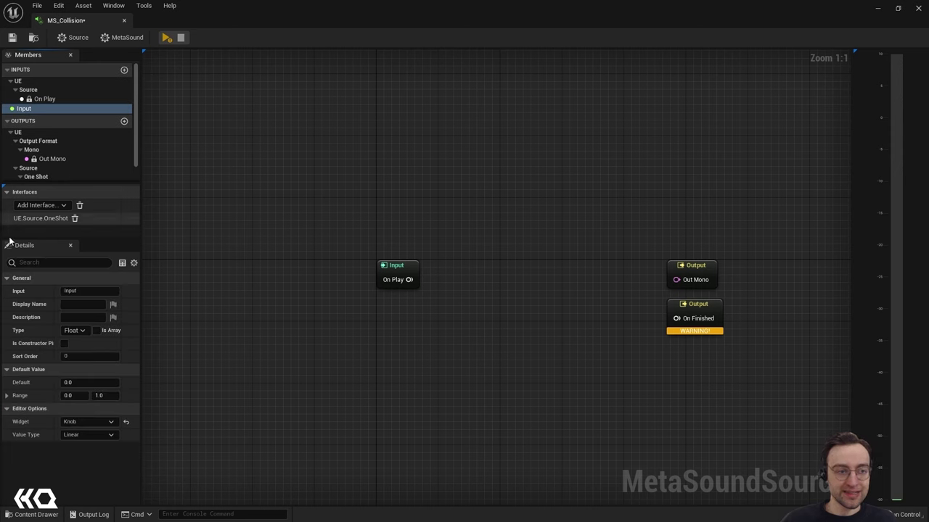
pyautogui.click(87, 291)
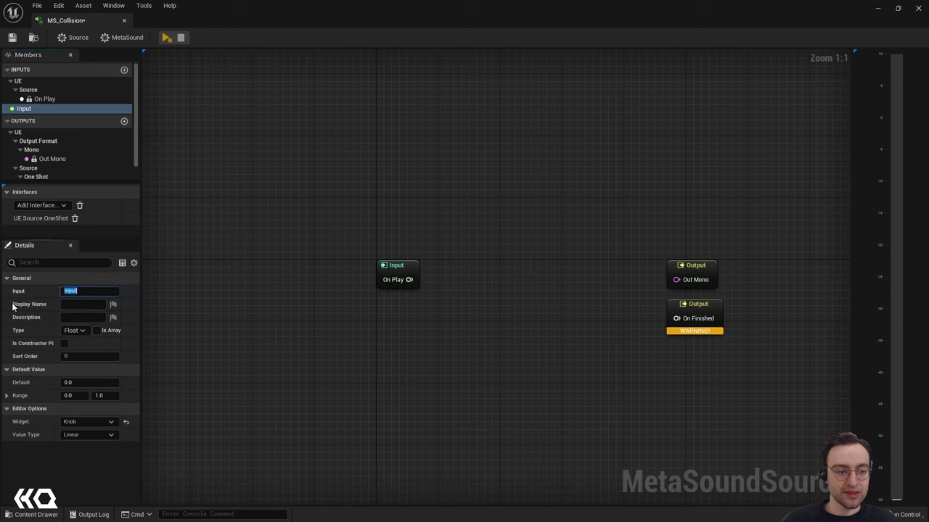
pyautogui.write('On Trigger')
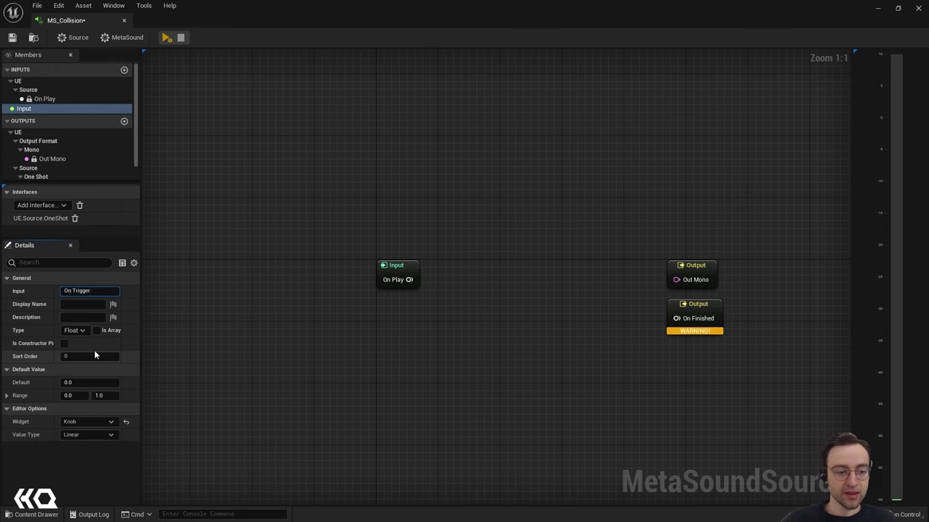
pyautogui.press('Return')
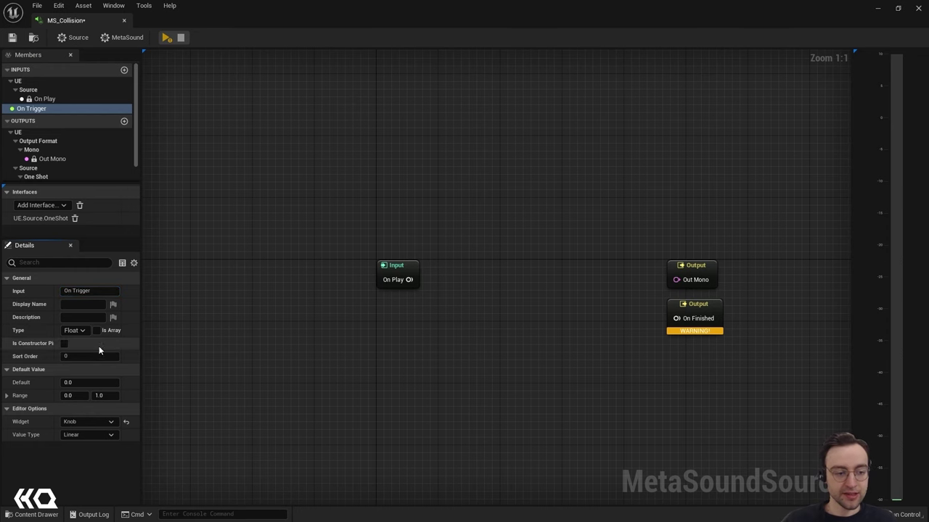
pyautogui.click(78, 331)
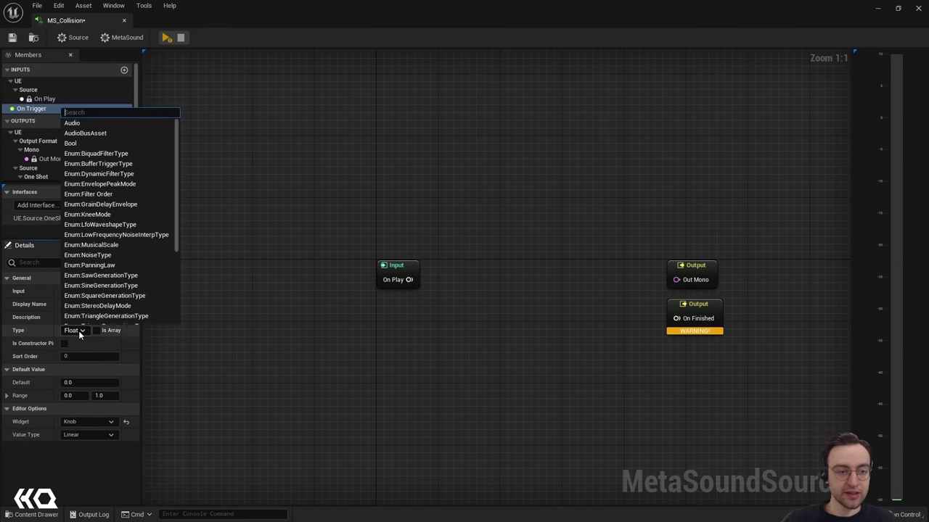
pyautogui.scroll(-4, 145, 147)
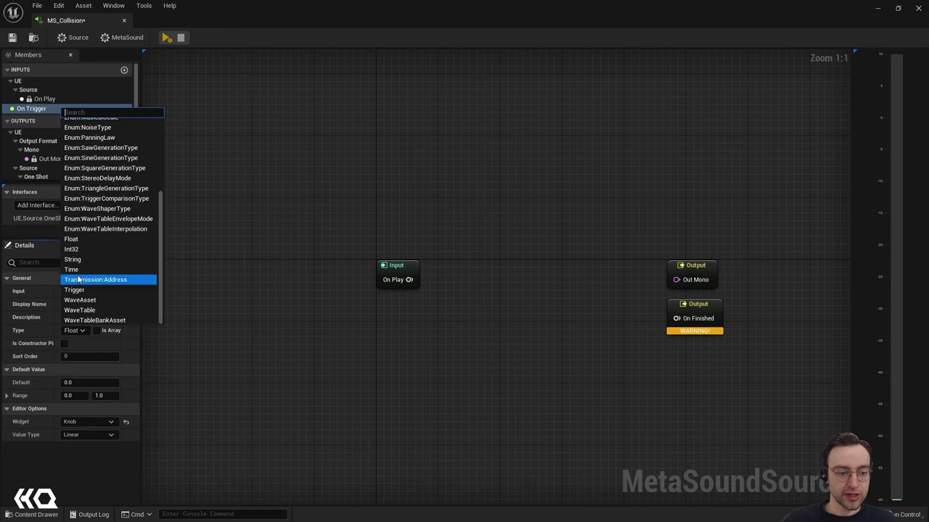
pyautogui.click(74, 289)
# Place the On Trigger input as a node in the graph near the On Play node.
pyautogui.click(19, 109)
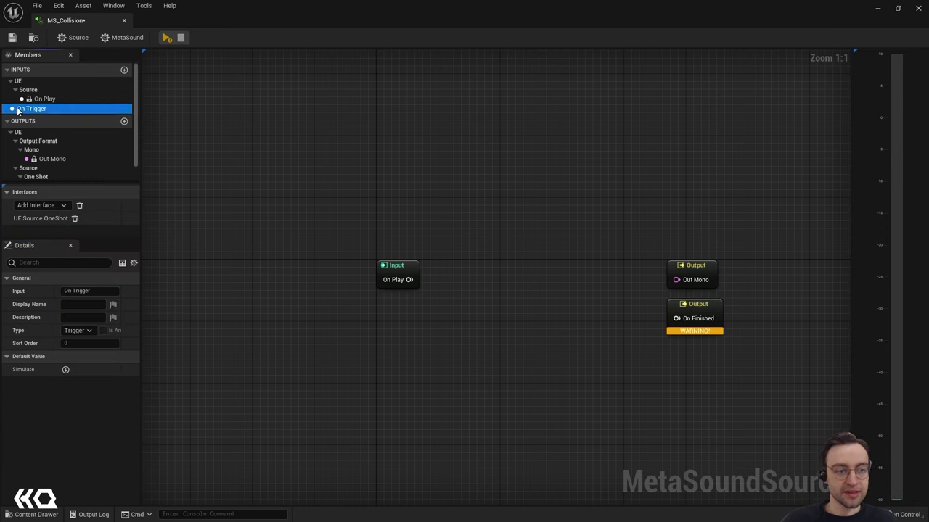
pyautogui.moveTo(19, 110); pyautogui.dragTo(416, 219)
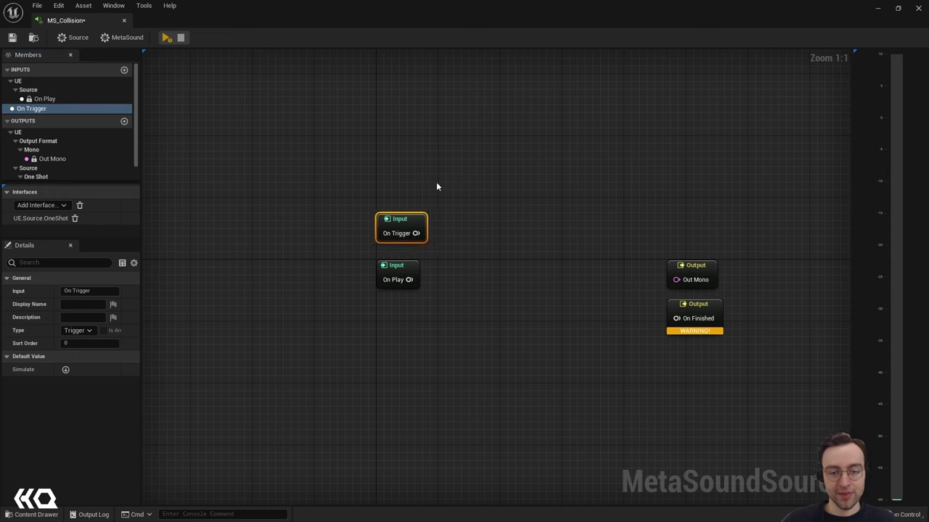
pyautogui.click(534, 264)
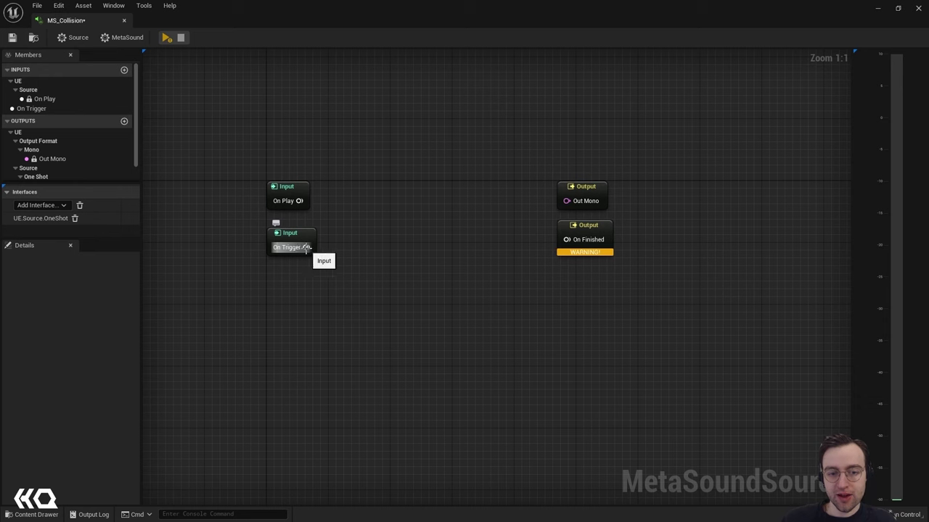
# Add a Random (Float) node driven by the On Trigger input through its Next pin and position it beside the input.
pyautogui.moveTo(307, 247); pyautogui.dragTo(376, 248)
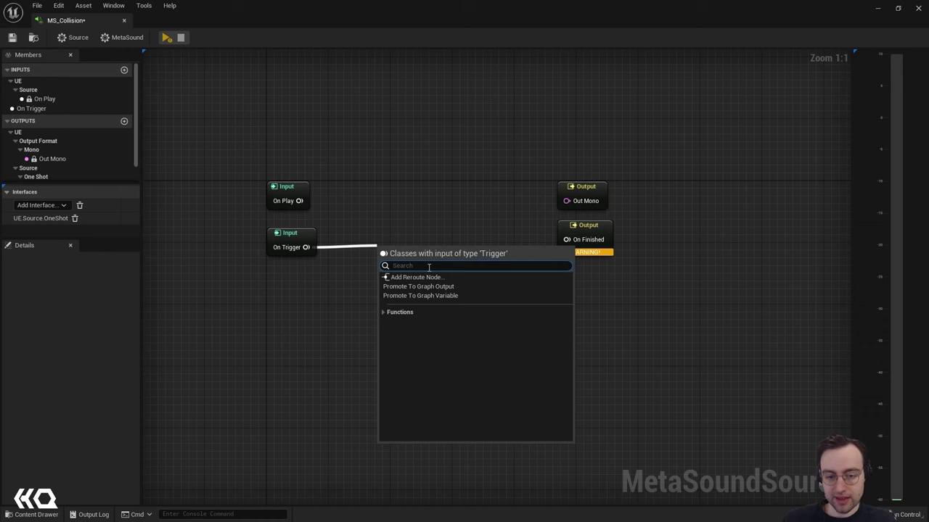
pyautogui.write('random')
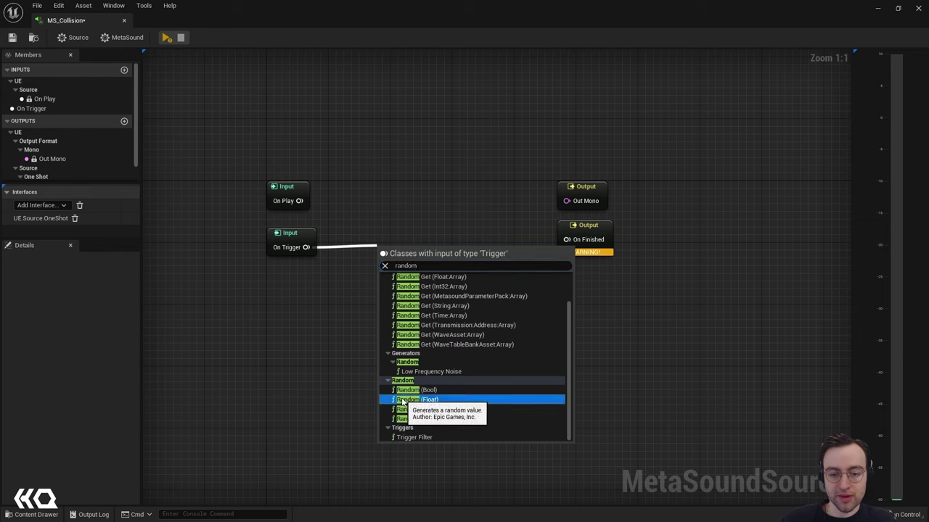
pyautogui.click(443, 399)
pyautogui.moveTo(426, 251); pyautogui.dragTo(416, 241)
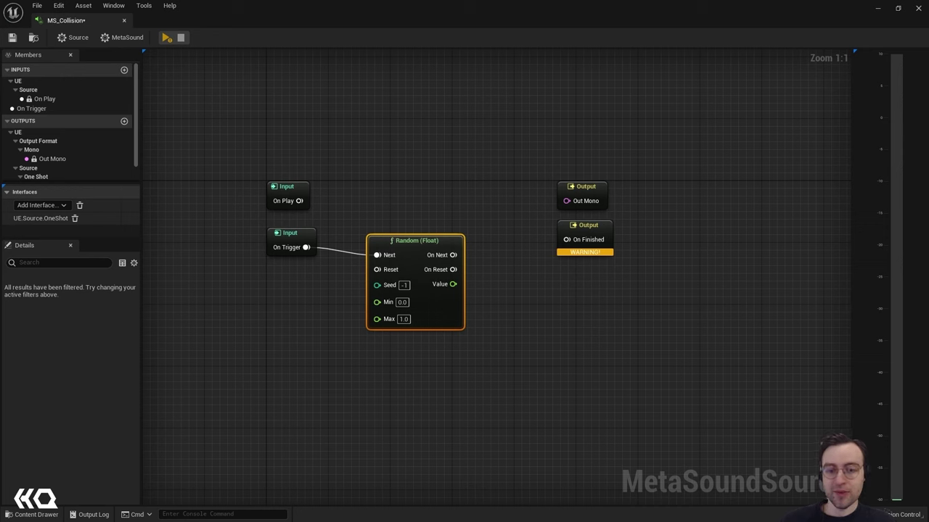
# Consult the MIDI note number chart in the browser, and set the Random (Float) node's Min to 40 and Max to 72.
pyautogui.hotkey('alt', 'Tab')
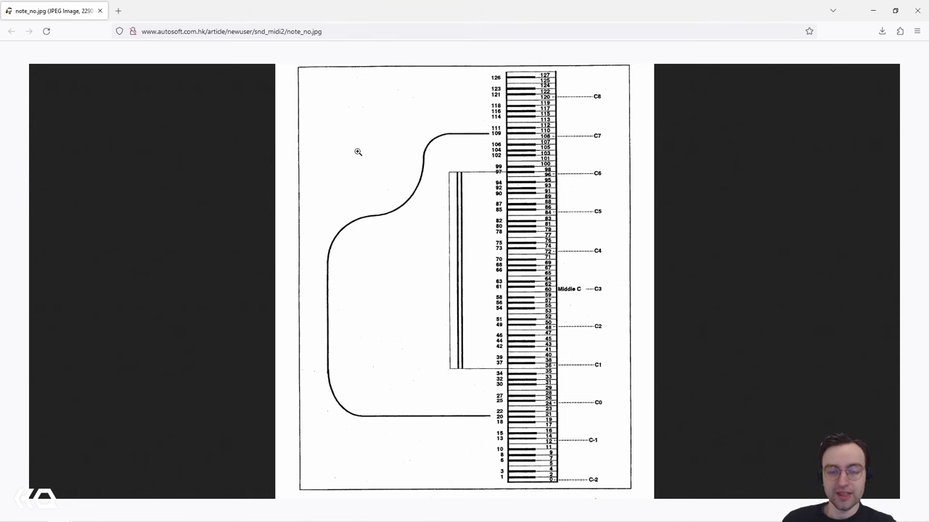
pyautogui.click(873, 11)
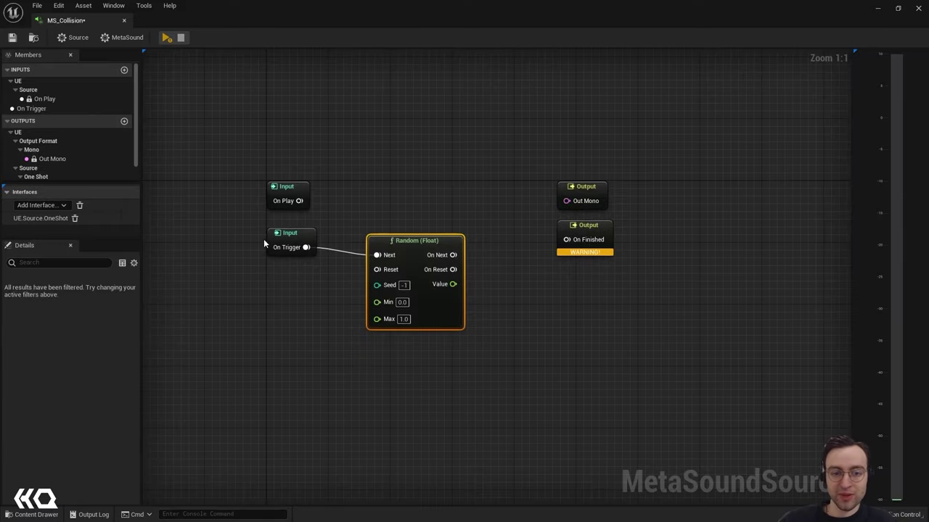
pyautogui.click(402, 302)
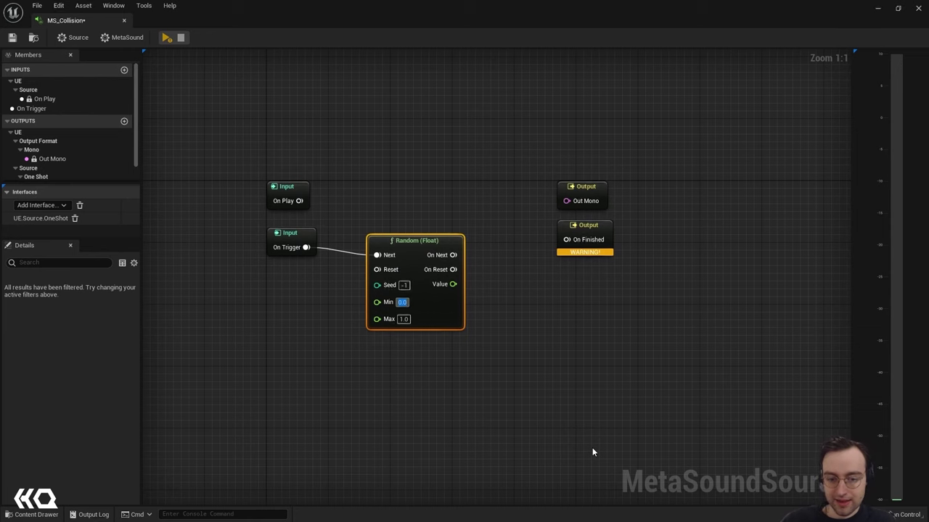
pyautogui.write('40')
pyautogui.click(404, 320)
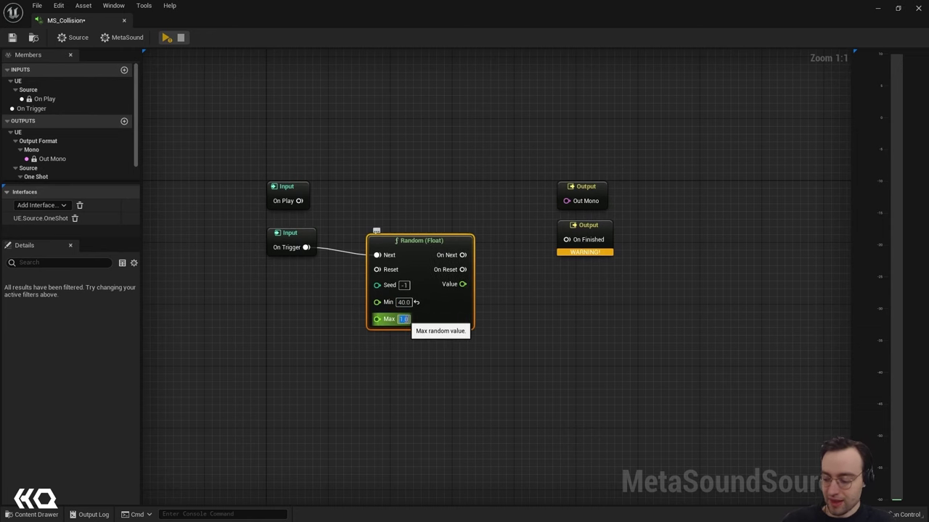
pyautogui.write('72')
pyautogui.click(439, 361)
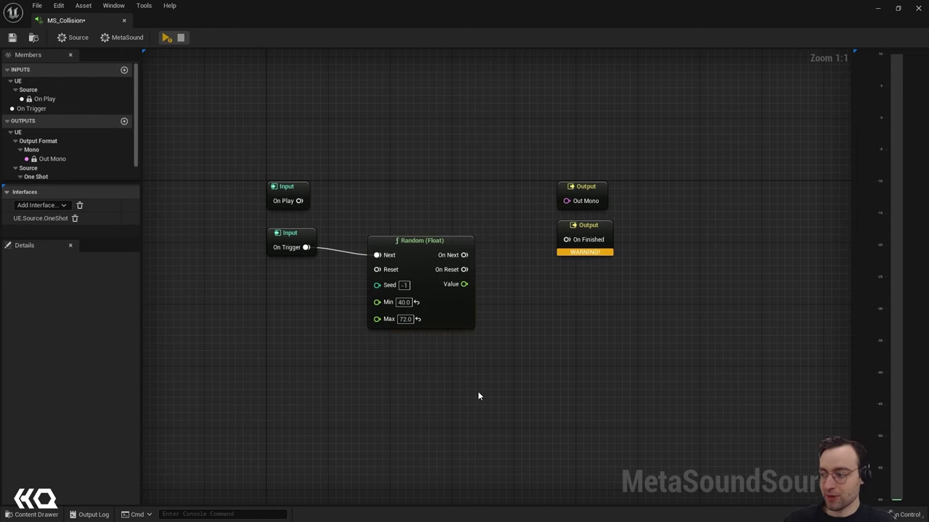
# Add a MIDI To Frequency (Float) node fed by the Random node's Value output and place it beside that node.
pyautogui.moveTo(479, 395); pyautogui.dragTo(445, 321, button='right')
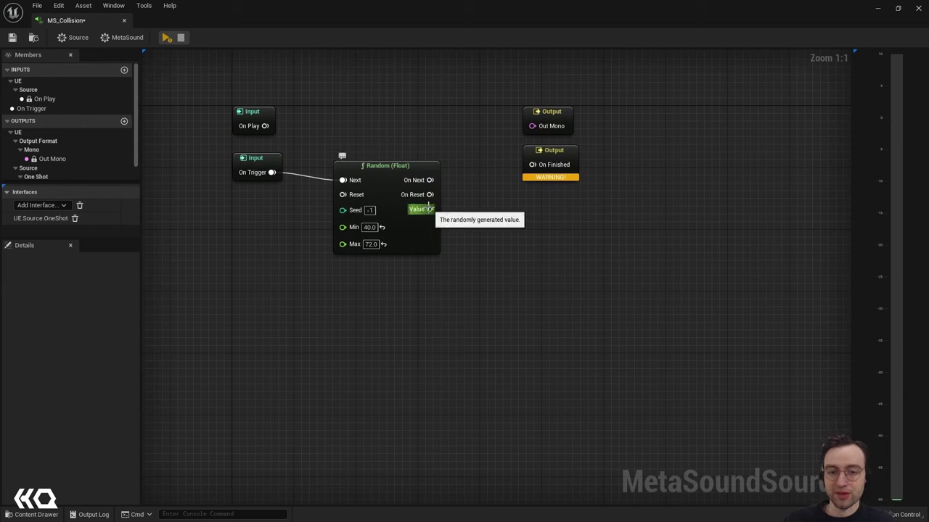
pyautogui.moveTo(428, 209); pyautogui.dragTo(518, 220)
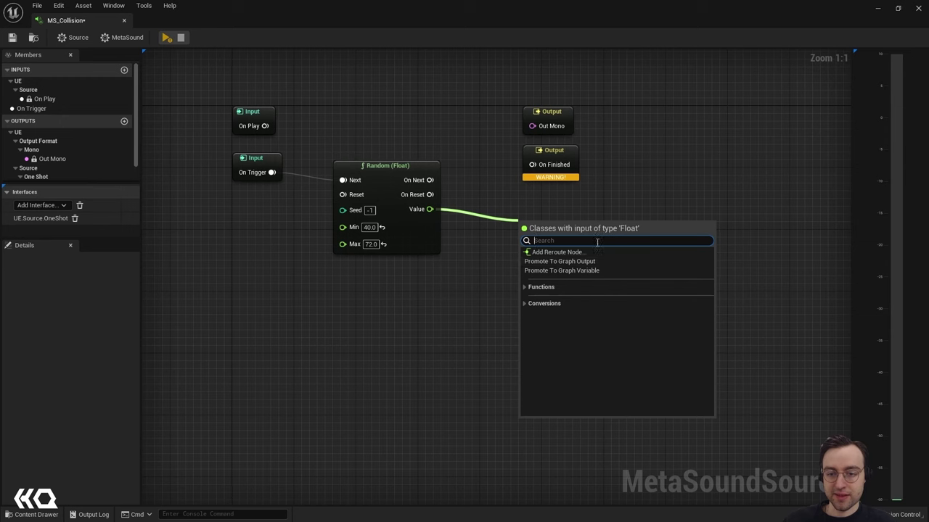
pyautogui.write('midi')
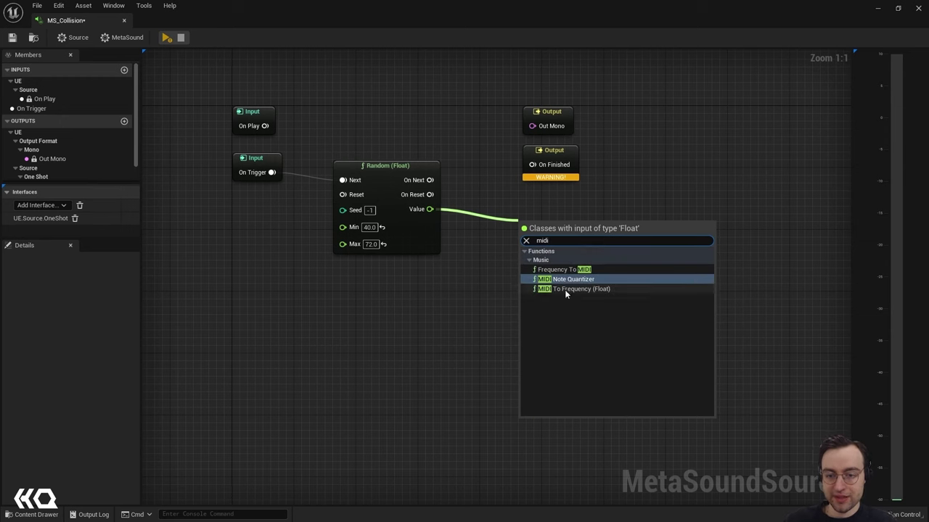
pyautogui.click(564, 289)
pyautogui.moveTo(569, 226); pyautogui.dragTo(523, 207)
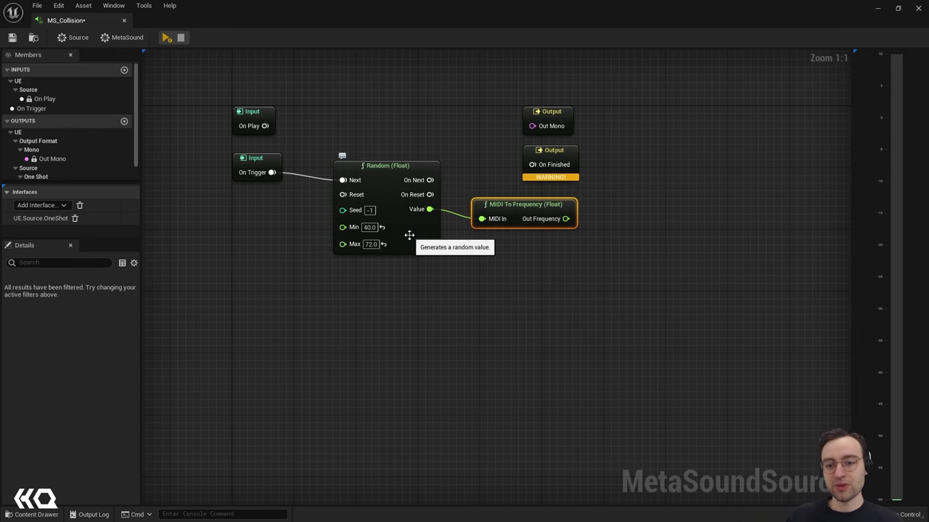
# Tighten the spacing of the Random and MIDI To Frequency nodes and move both output nodes far away to make room.
pyautogui.moveTo(491, 335); pyautogui.dragTo(486, 395, button='right')
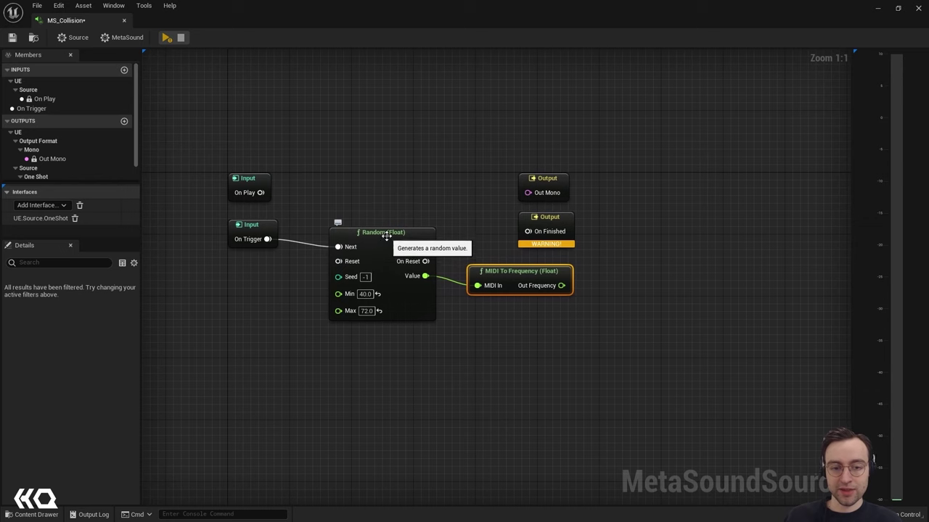
pyautogui.moveTo(387, 233); pyautogui.dragTo(355, 225)
pyautogui.moveTo(516, 274); pyautogui.dragTo(471, 258)
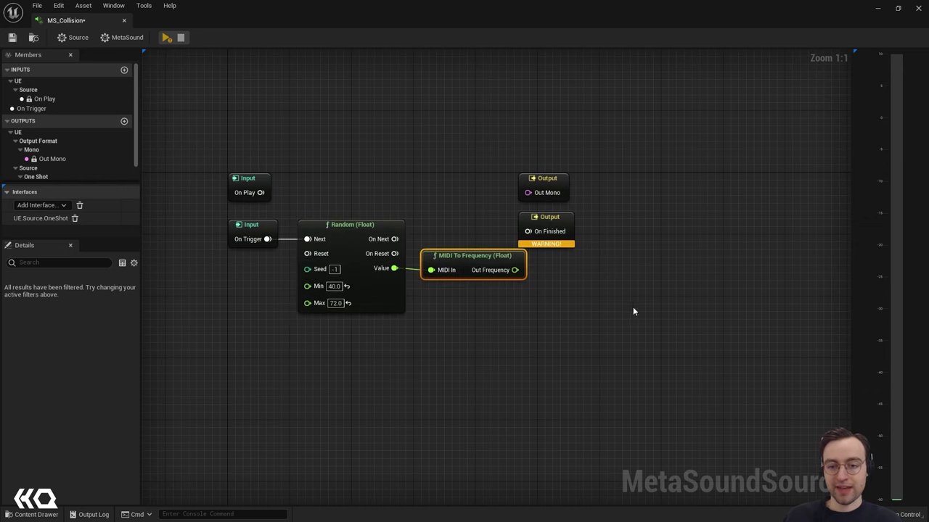
pyautogui.moveTo(549, 259); pyautogui.dragTo(798, 183)
pyautogui.moveTo(442, 257); pyautogui.dragTo(555, 230, button='right')
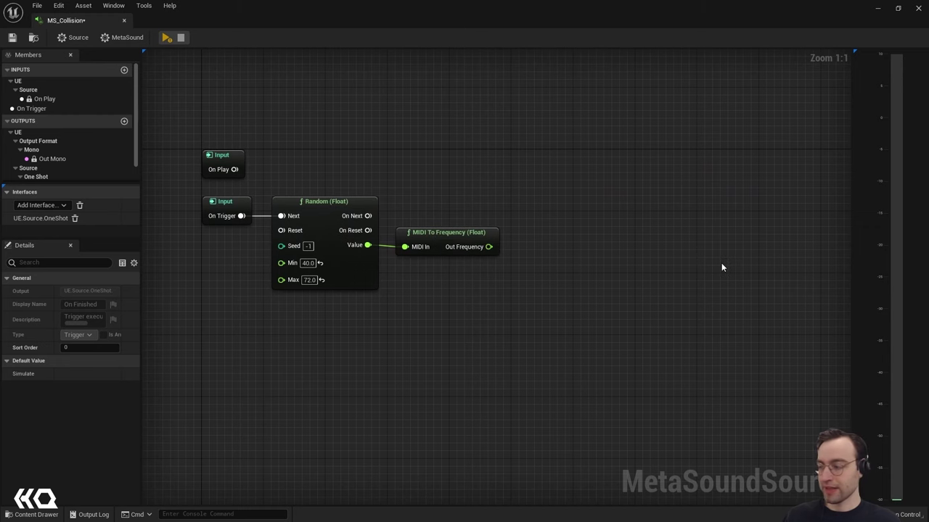
# Add a Sine generator node between the MIDI To Frequency node and the output nodes.
pyautogui.moveTo(723, 265); pyautogui.dragTo(714, 264, button='right')
pyautogui.scroll(-1, 714, 264)
pyautogui.rightClick(579, 235)
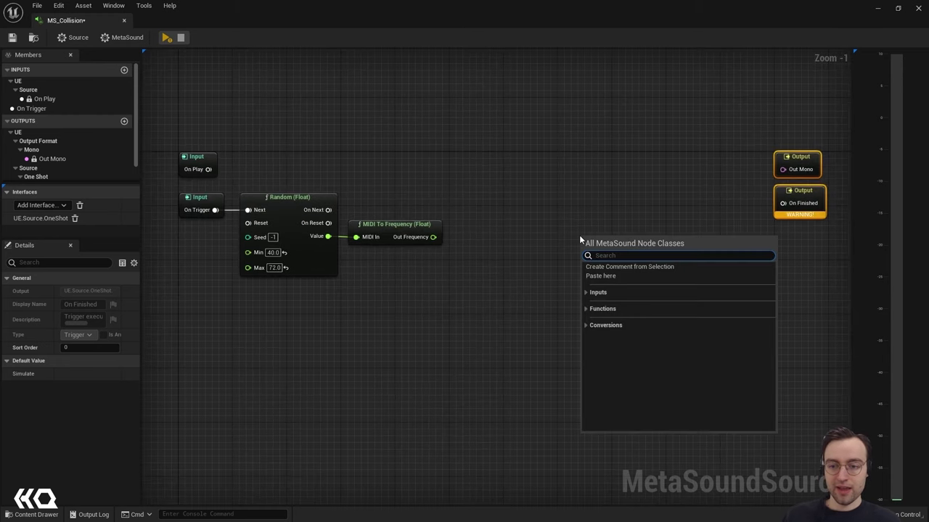
pyautogui.write('sine')
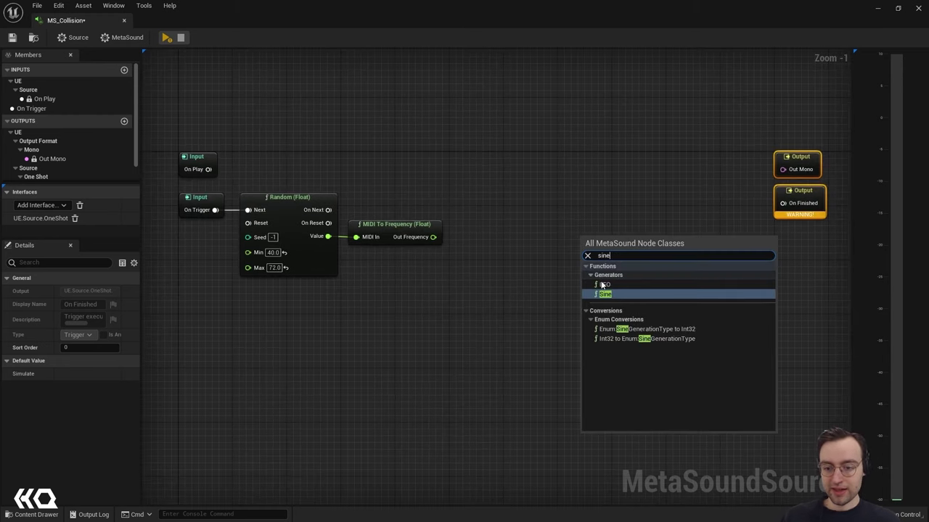
pyautogui.click(615, 295)
pyautogui.moveTo(663, 233); pyautogui.dragTo(685, 223)
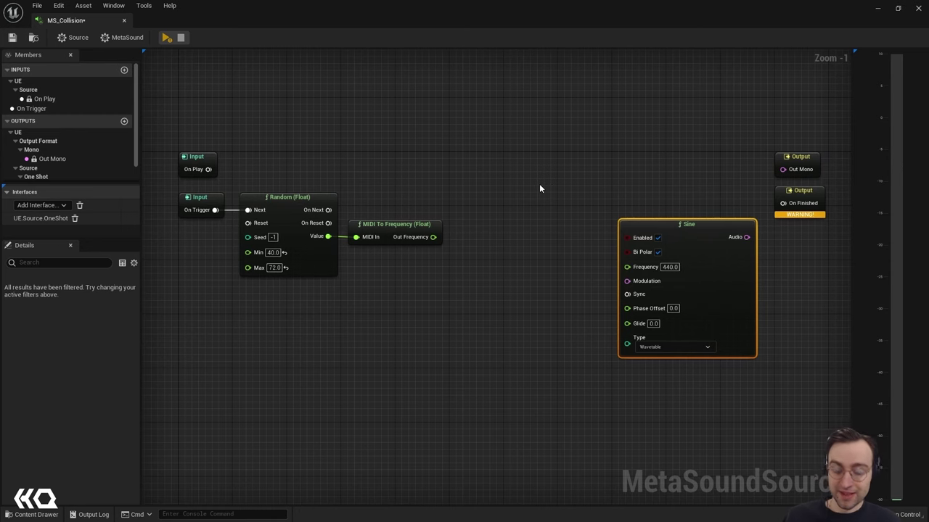
# Connect the MIDI To Frequency node's Out Frequency to the Sine node's Frequency input.
pyautogui.moveTo(554, 208); pyautogui.dragTo(473, 193, button='right')
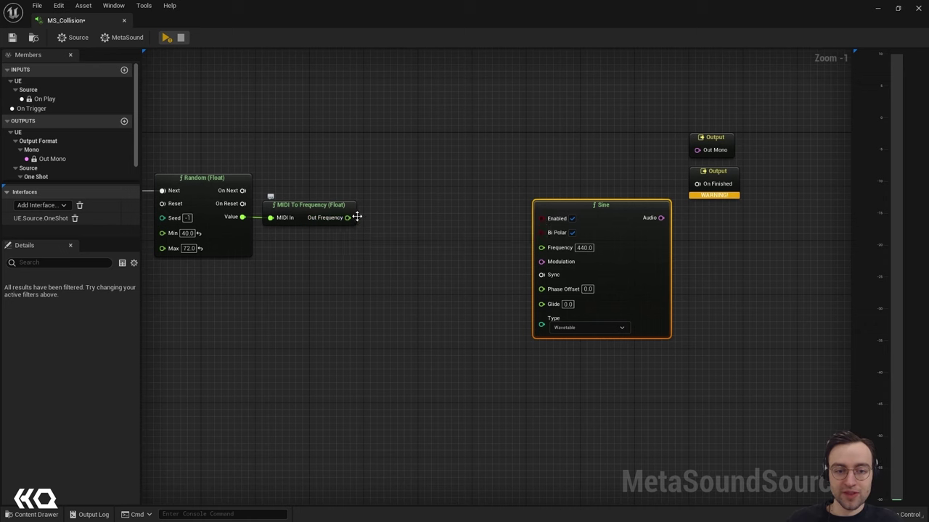
pyautogui.press('Home')
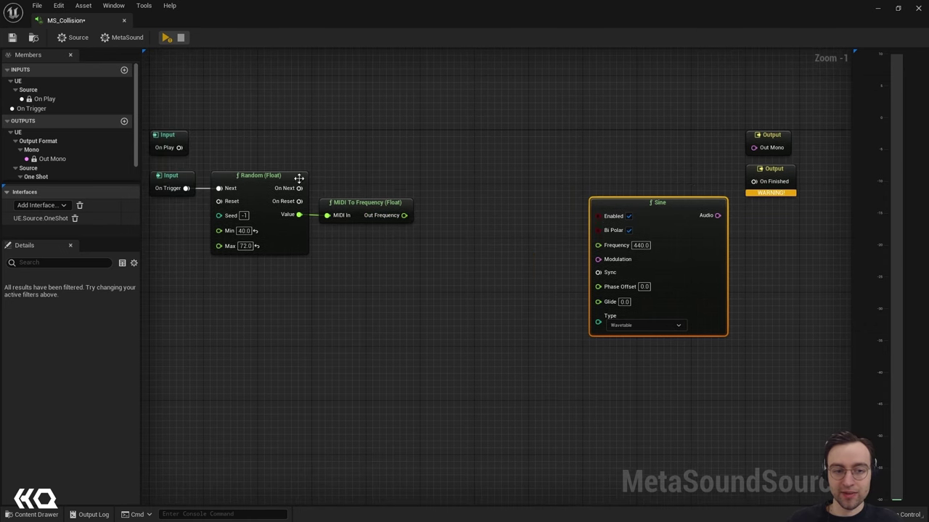
pyautogui.moveTo(404, 215); pyautogui.dragTo(605, 251)
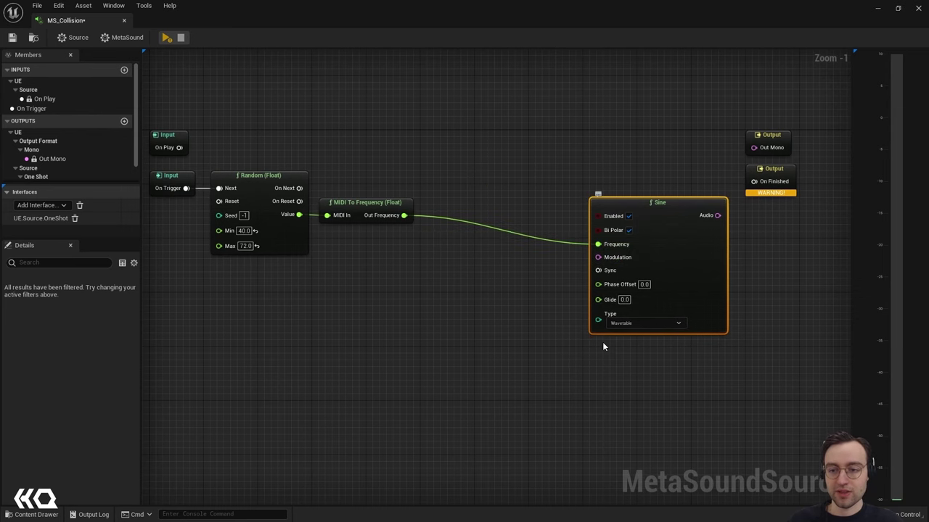
pyautogui.press('Home')
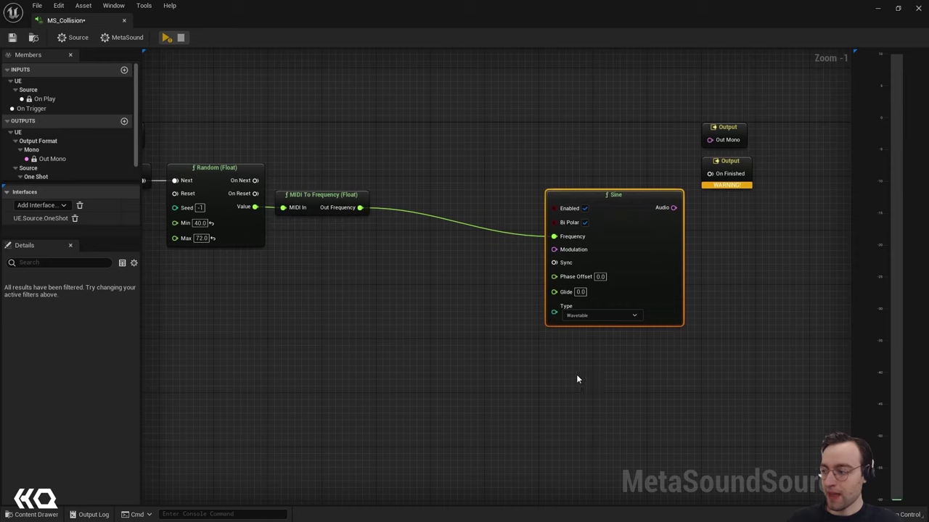
pyautogui.press('Home')
pyautogui.moveTo(487, 310); pyautogui.dragTo(601, 315, button='right')
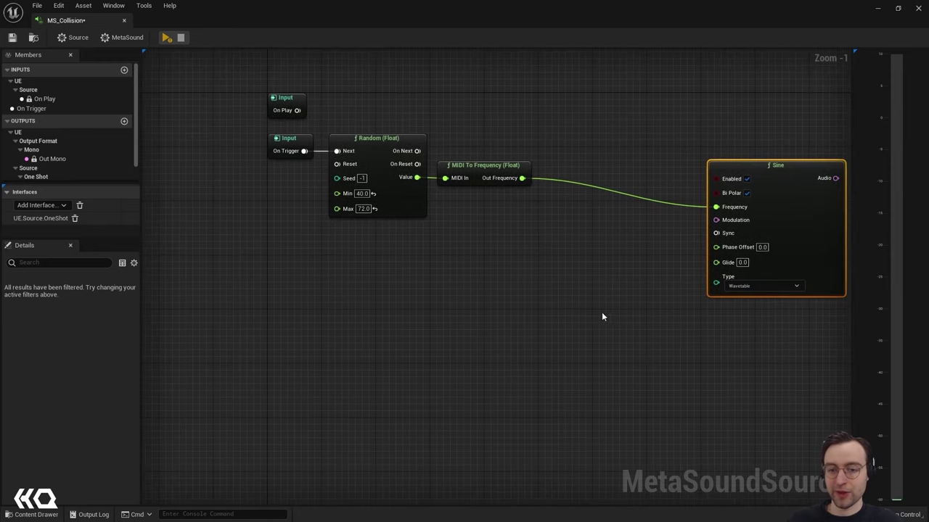
pyautogui.click(521, 243)
pyautogui.press('Home')
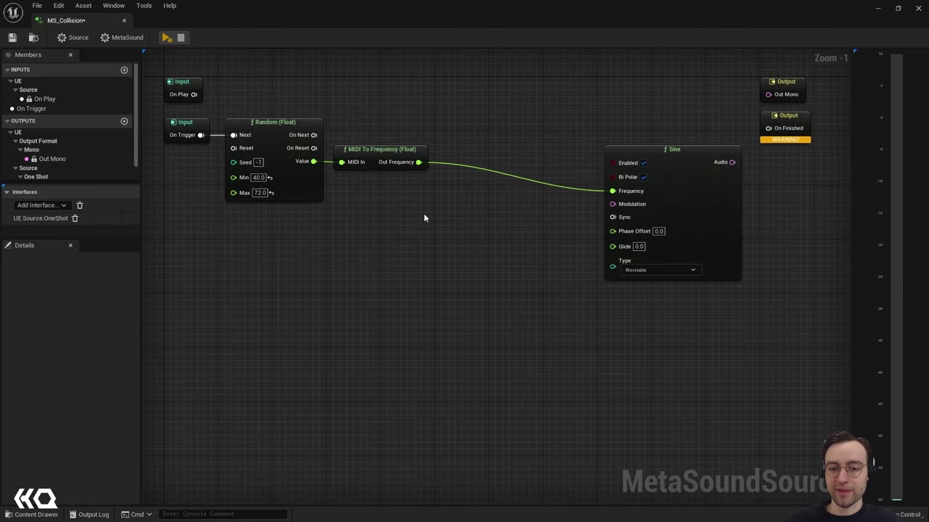
pyautogui.rightClick(420, 213)
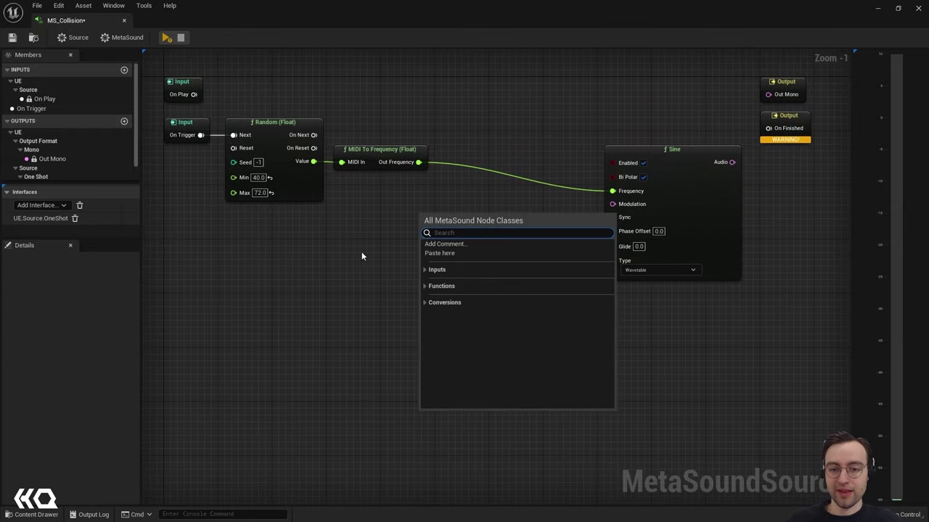
pyautogui.click(494, 197)
pyautogui.moveTo(530, 218); pyautogui.dragTo(381, 260, button='right')
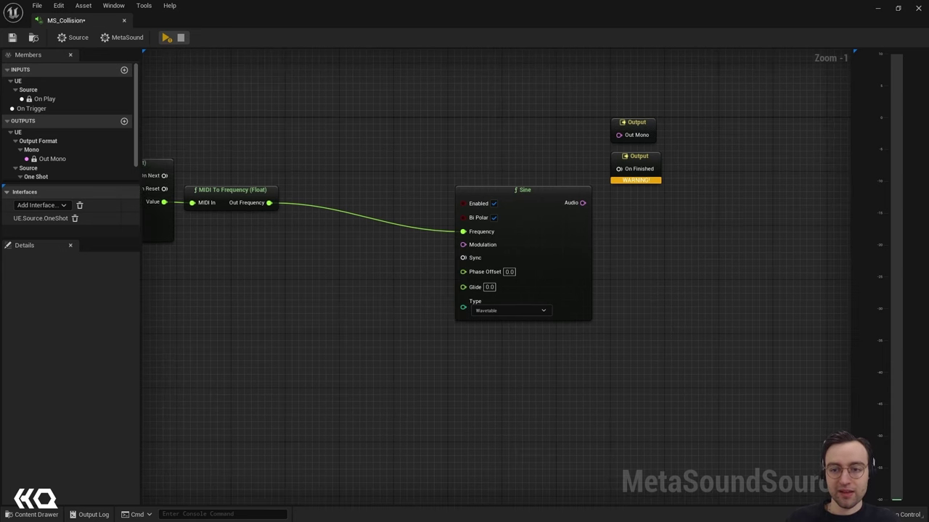
# Move the On Trigger and On Play inputs farther from the Random node and connect On Play to its Next pin instead.
pyautogui.moveTo(437, 138); pyautogui.dragTo(663, 160, button='right')
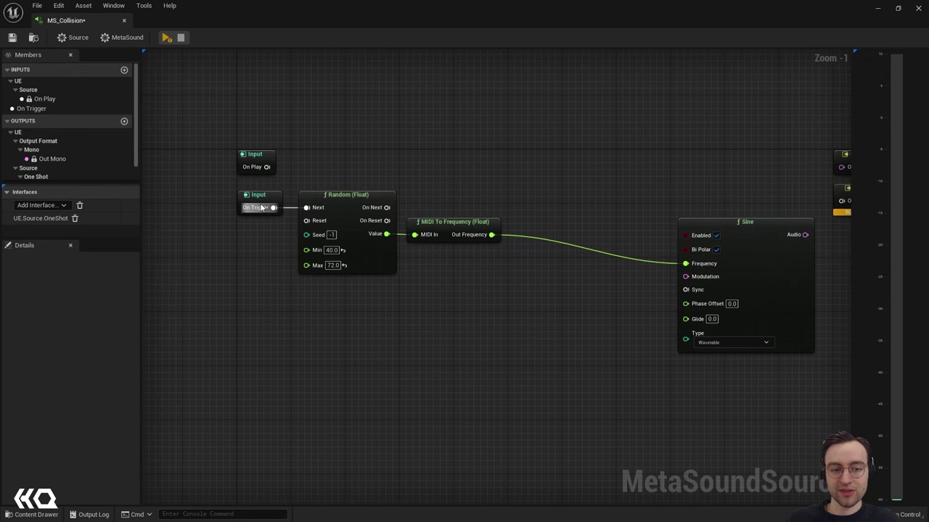
pyautogui.moveTo(260, 196); pyautogui.dragTo(196, 196)
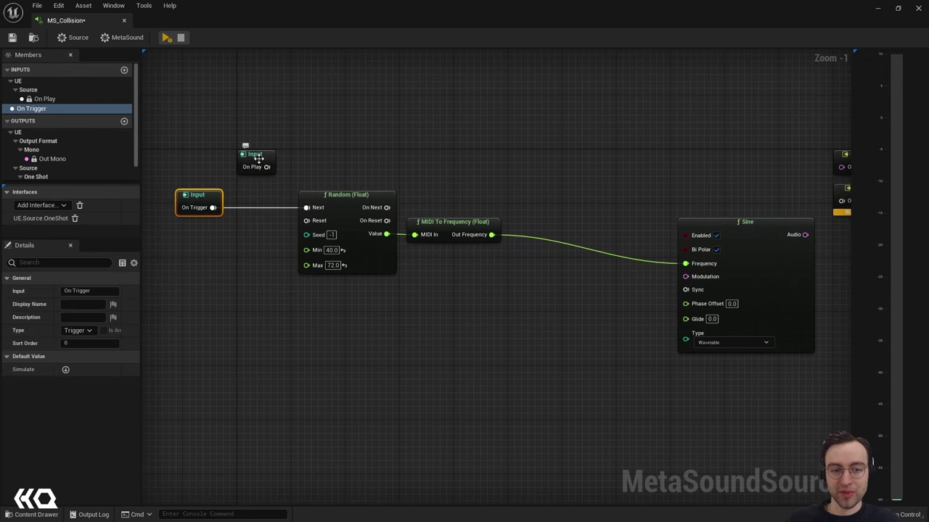
pyautogui.moveTo(258, 157); pyautogui.dragTo(195, 158)
pyautogui.moveTo(256, 168); pyautogui.dragTo(305, 163, button='right')
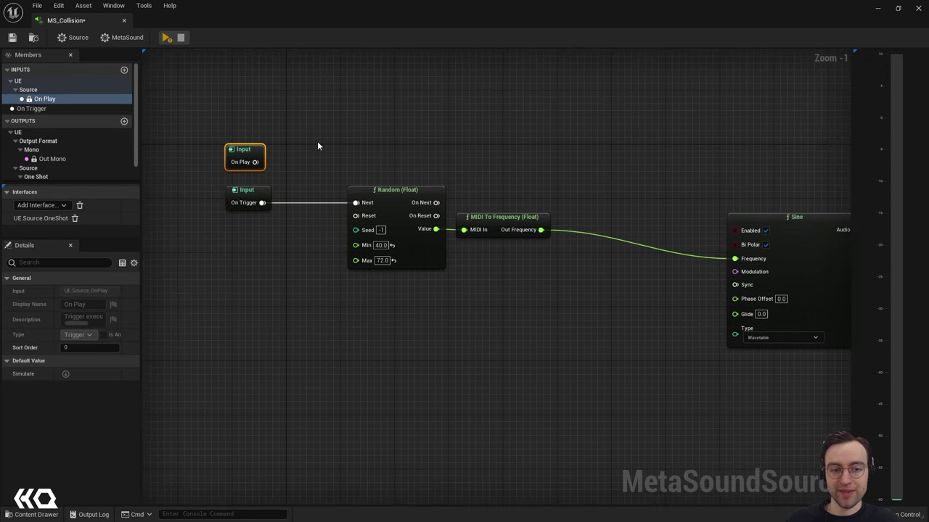
pyautogui.moveTo(258, 150); pyautogui.dragTo(356, 202)
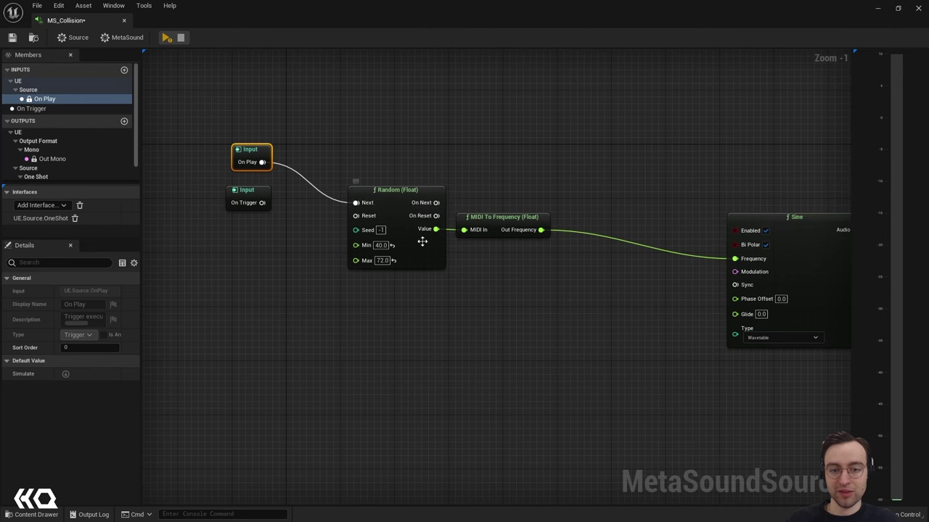
# Move the On Finished and Out Mono outputs farther from the Sine node and connect its Audio output to Out Mono.
pyautogui.moveTo(559, 161); pyautogui.dragTo(469, 187, button='right')
pyautogui.scroll(-2, 479, 182)
pyautogui.moveTo(670, 218); pyautogui.dragTo(620, 220, button='right')
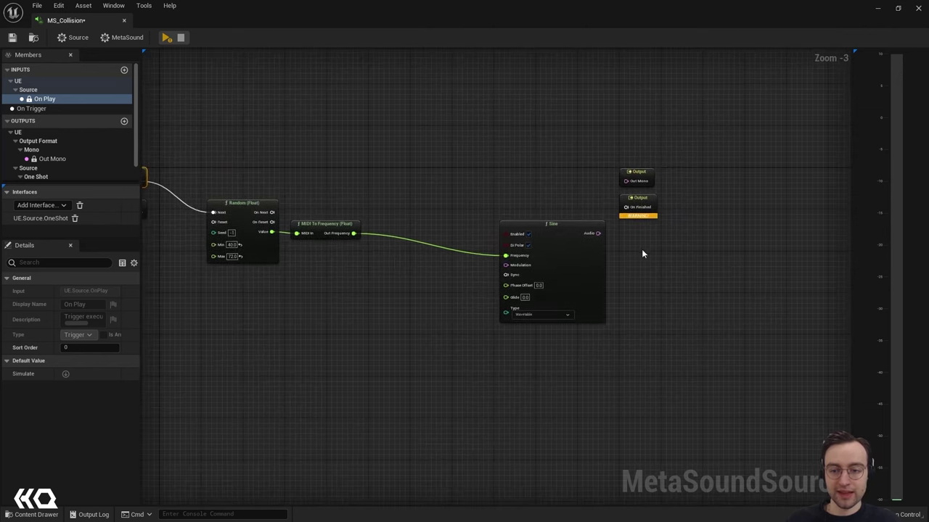
pyautogui.scroll(3, 641, 249)
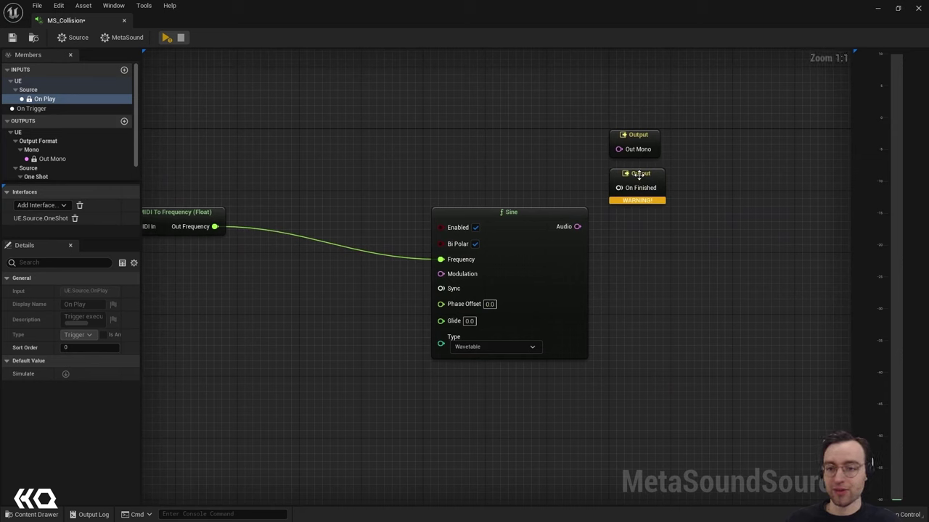
pyautogui.moveTo(641, 174); pyautogui.dragTo(840, 228)
pyautogui.moveTo(641, 138); pyautogui.dragTo(810, 183)
pyautogui.moveTo(577, 226); pyautogui.dragTo(789, 195)
# Preview the MetaSound to hear the sine tone at a randomly chosen pitch.
pyautogui.scroll(-4, 683, 175)
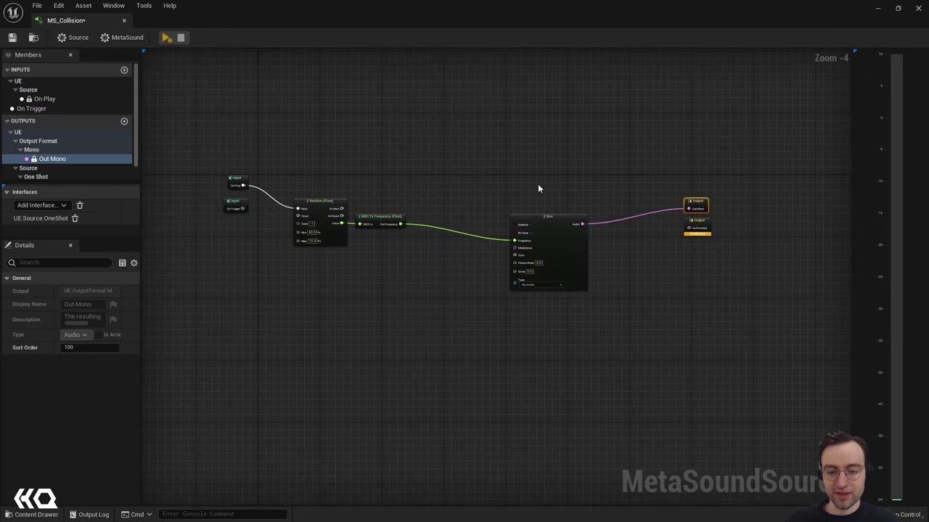
pyautogui.press('space')
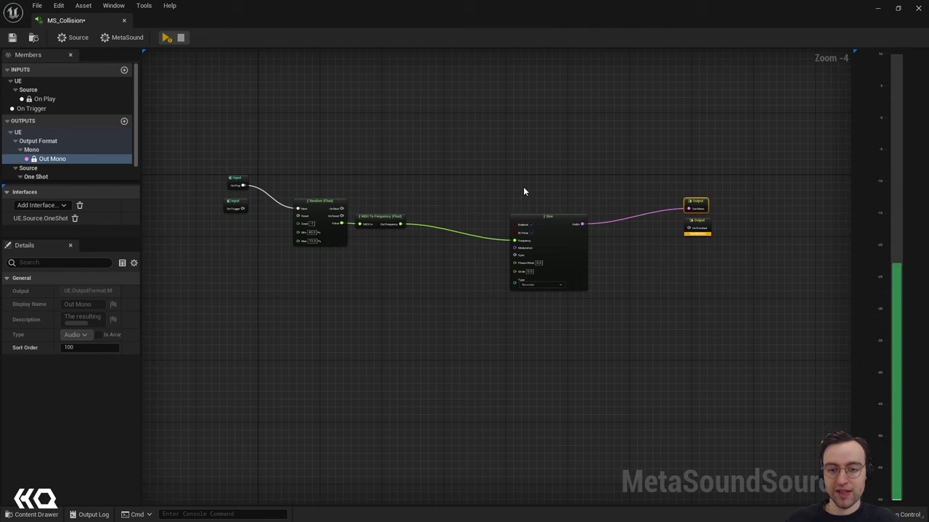
pyautogui.press('space')
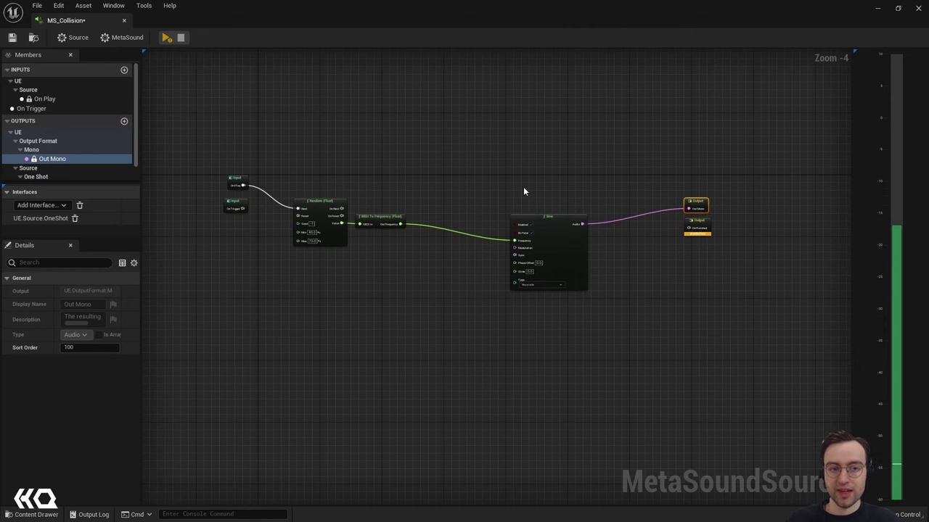
# Replay the MetaSound several times to compare the random pitches of the continuous sine tone.
pyautogui.press('space')
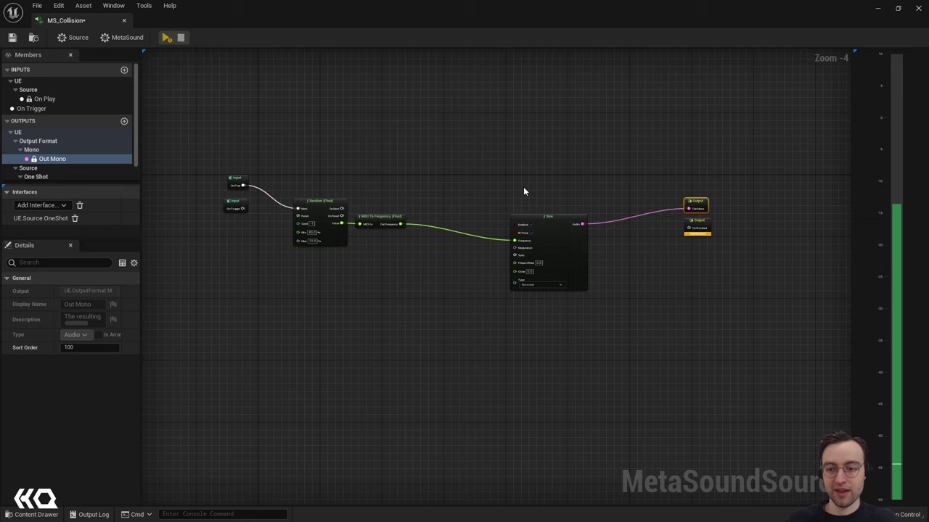
pyautogui.press('space')
pyautogui.press('space')
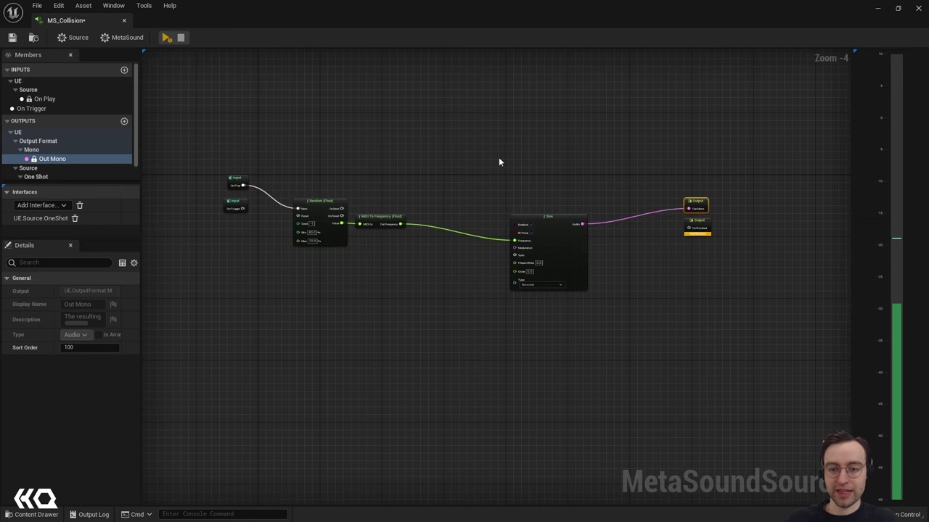
pyautogui.scroll(2, 435, 247)
pyautogui.moveTo(436, 247); pyautogui.dragTo(439, 284, button='right')
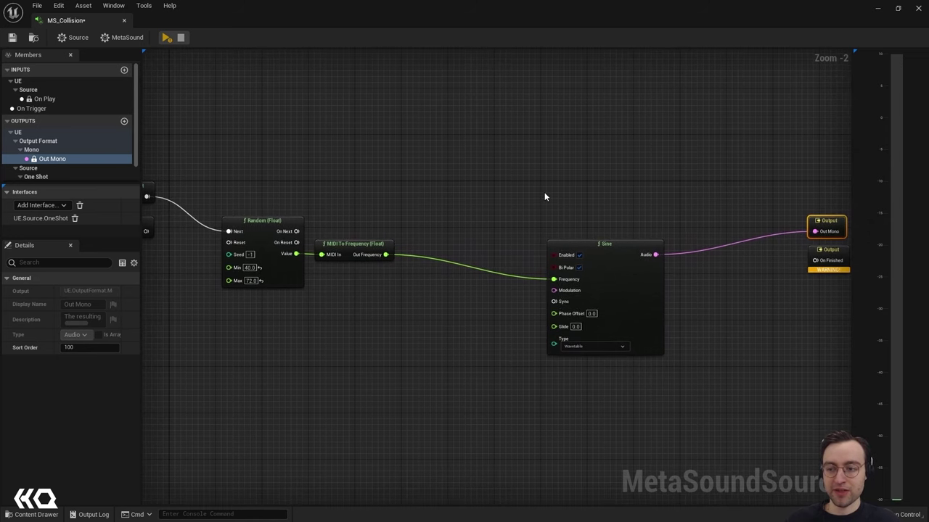
pyautogui.press('space')
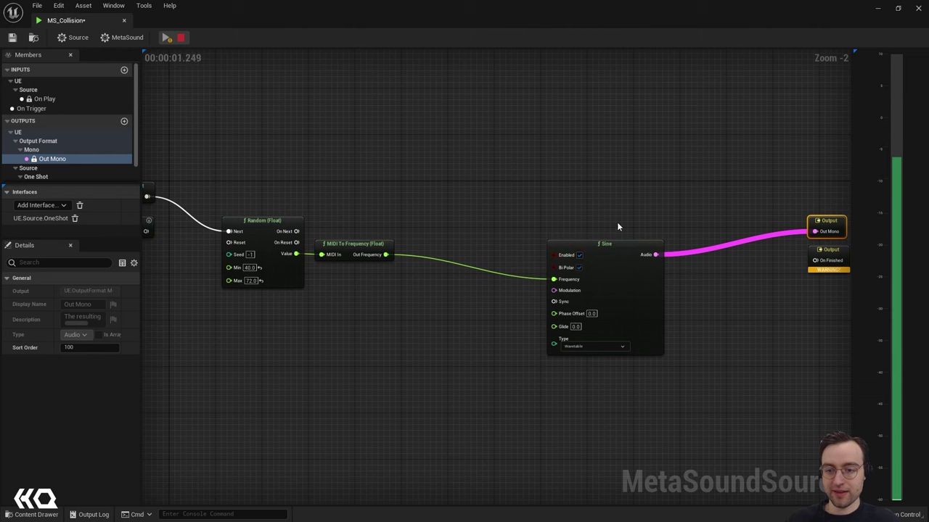
pyautogui.press('space')
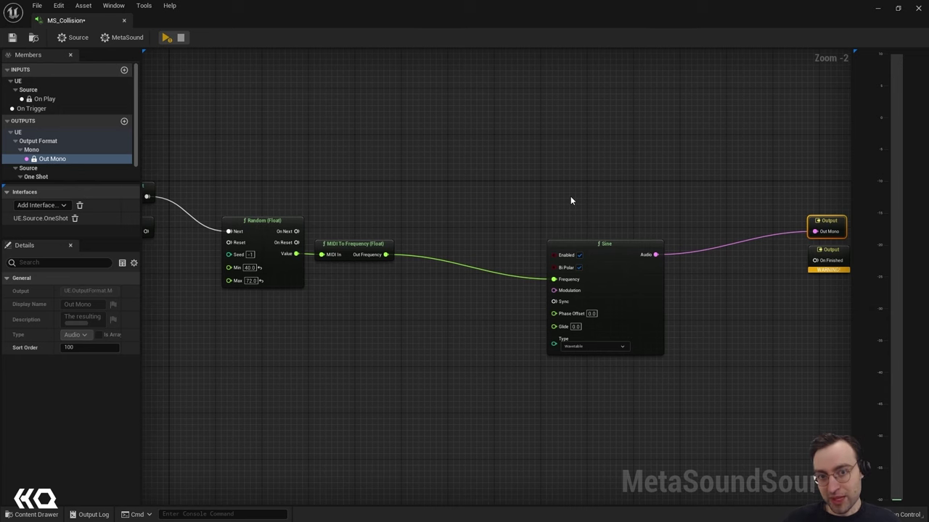
# Add an AD Envelope (Audio) node above the Sine node and connect the Random node's On Next to its Trigger input.
pyautogui.moveTo(599, 186); pyautogui.dragTo(569, 187, button='right')
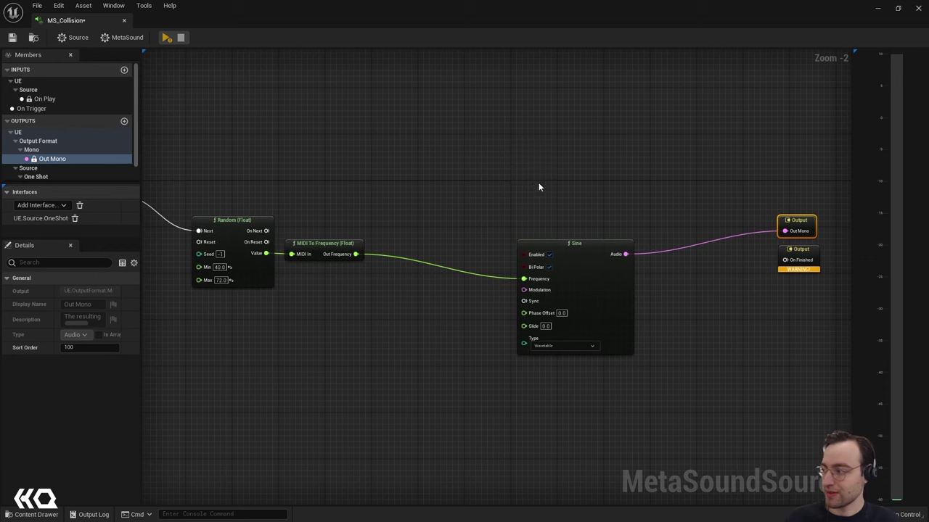
pyautogui.click(581, 149)
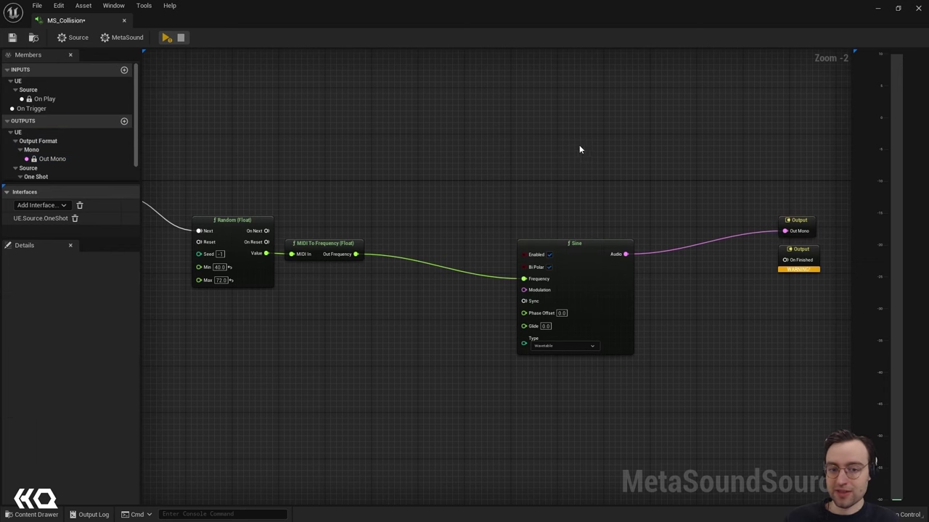
pyautogui.rightClick(386, 320)
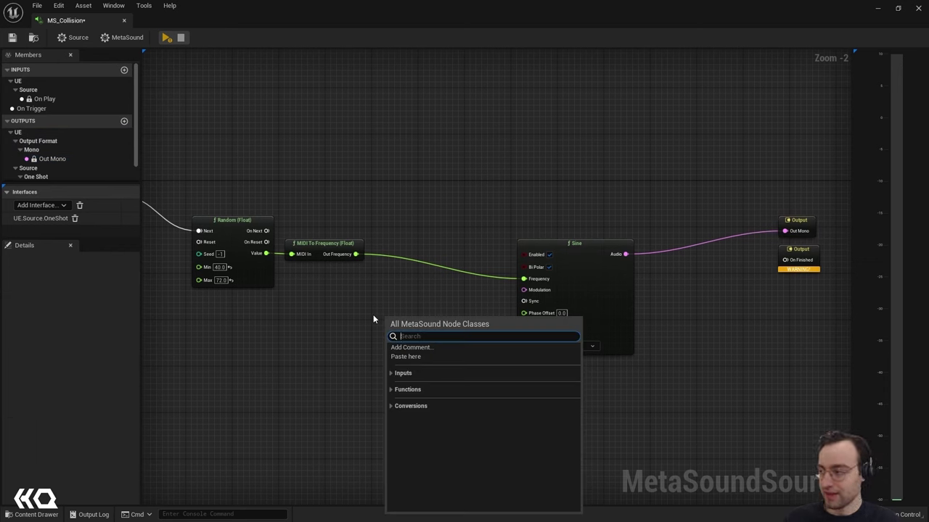
pyautogui.write('ad')
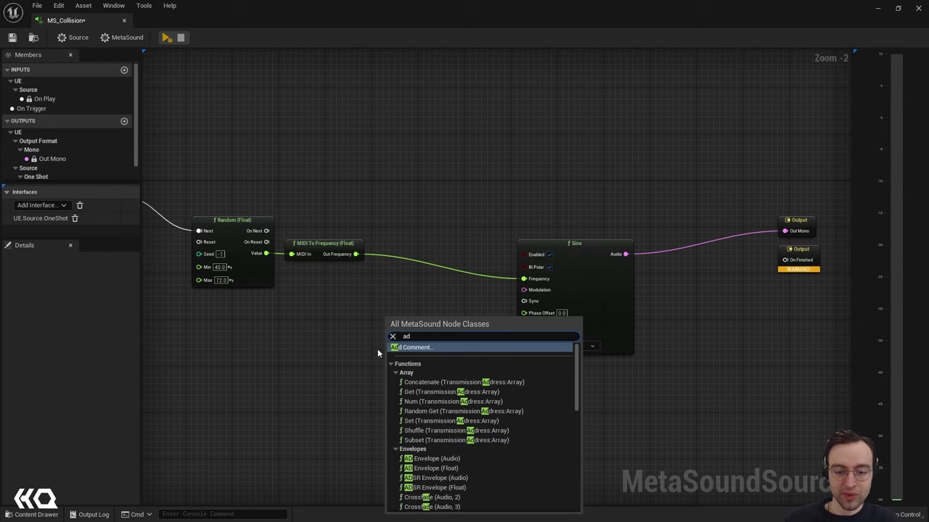
pyautogui.click(447, 459)
pyautogui.moveTo(439, 318); pyautogui.dragTo(572, 135)
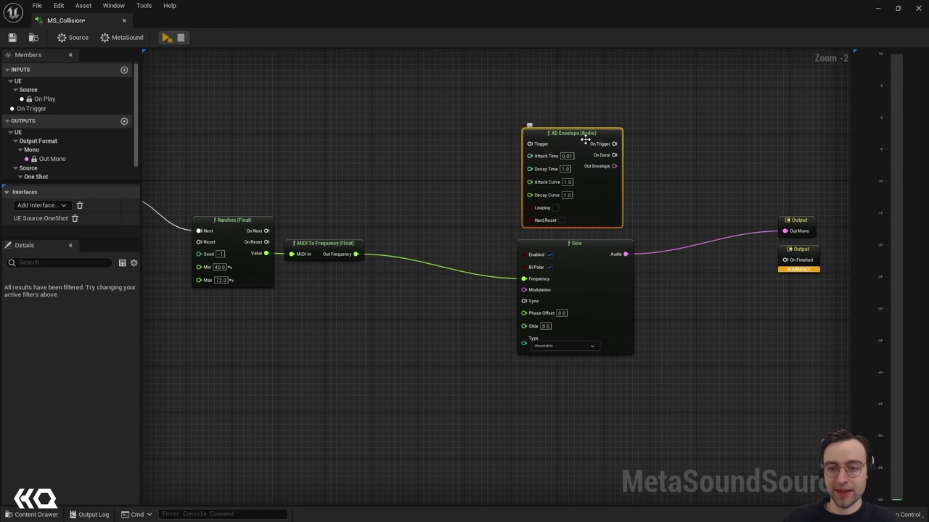
pyautogui.moveTo(458, 143); pyautogui.dragTo(553, 186, button='right')
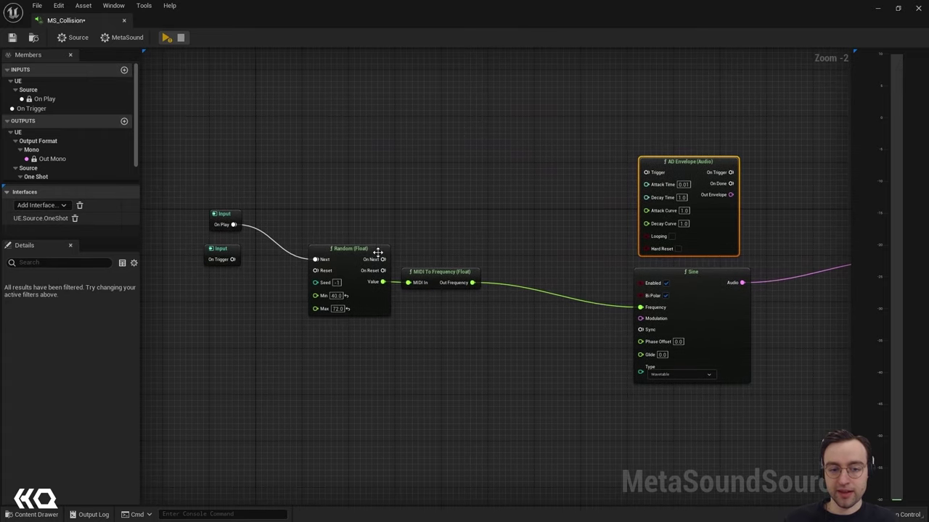
pyautogui.moveTo(381, 259); pyautogui.dragTo(653, 174)
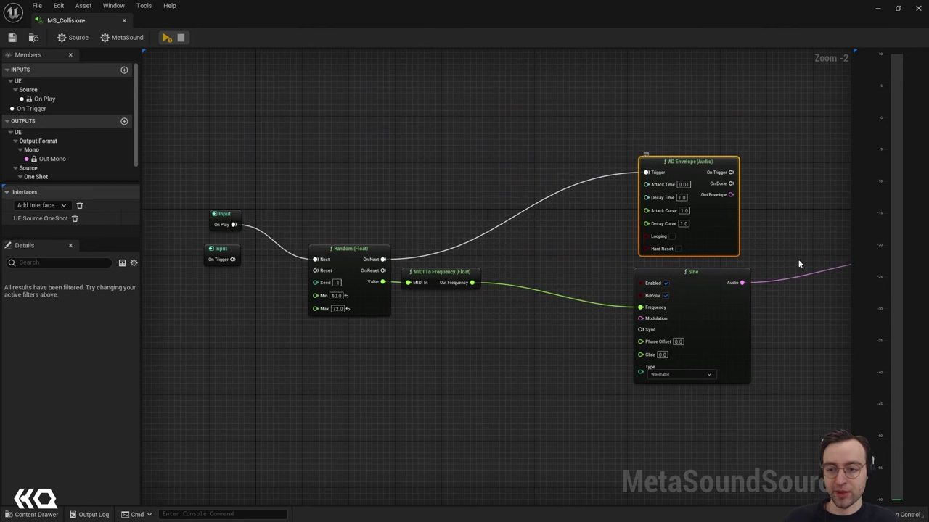
# Add a Multiply (Audio) node between the AD Envelope and Sine nodes and the outputs.
pyautogui.moveTo(798, 259); pyautogui.dragTo(639, 238, button='right')
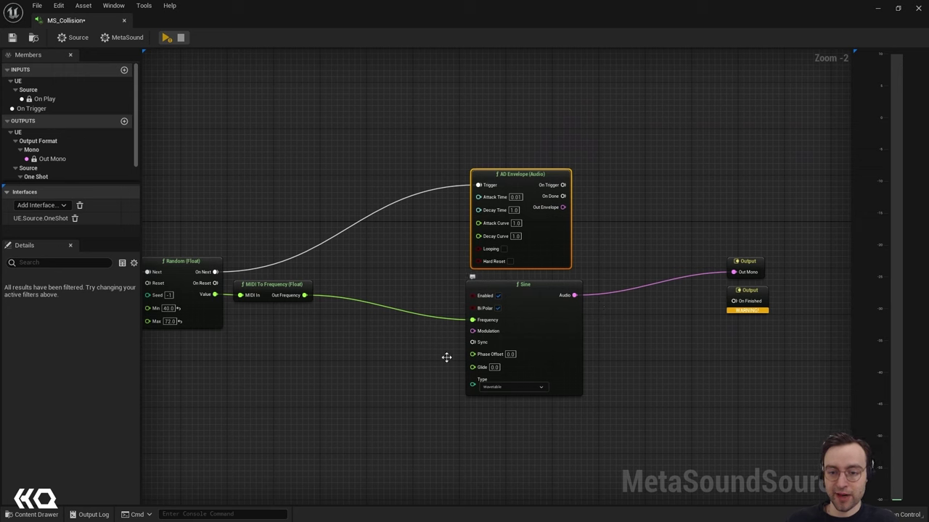
pyautogui.rightClick(607, 264)
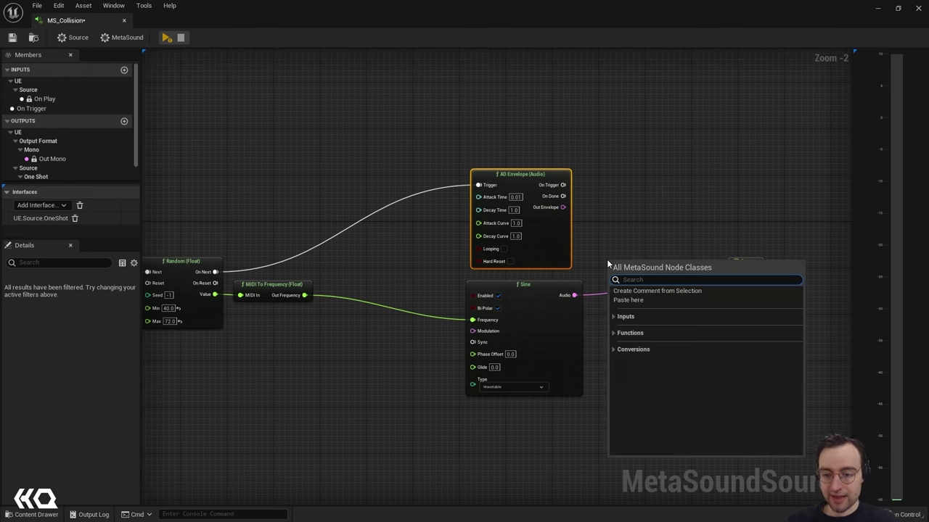
pyautogui.write('multip')
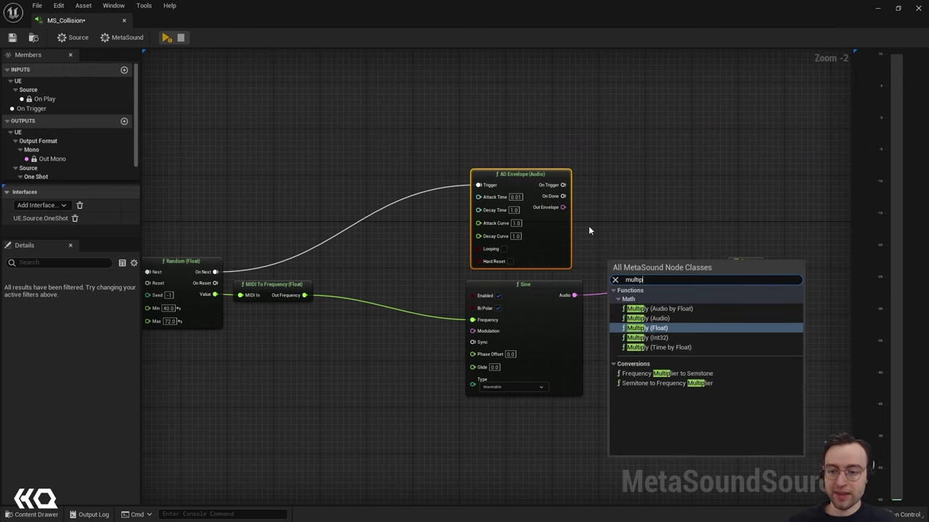
pyautogui.click(638, 319)
pyautogui.moveTo(624, 263); pyautogui.dragTo(634, 236)
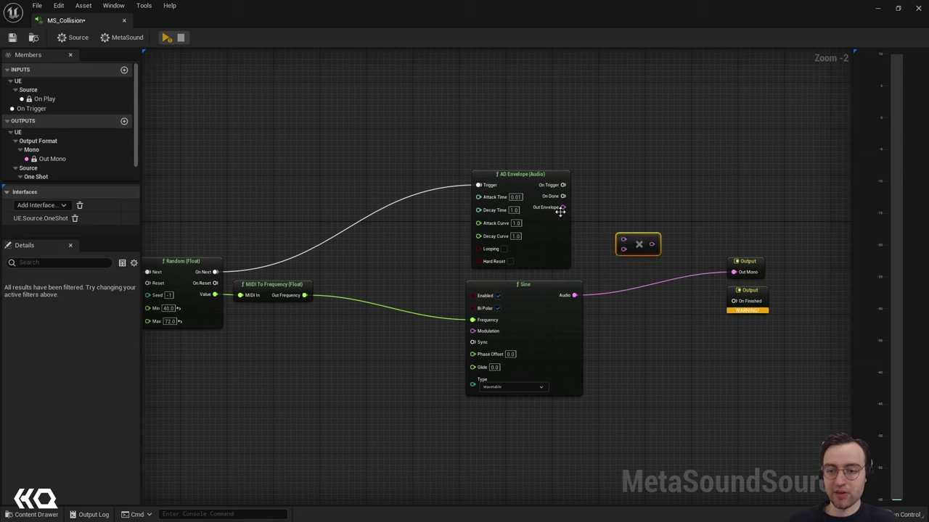
# Connect Out Envelope and the Sine node's Audio to the Multiply node's inputs, and its result to Out Mono.
pyautogui.moveTo(560, 209); pyautogui.dragTo(622, 240)
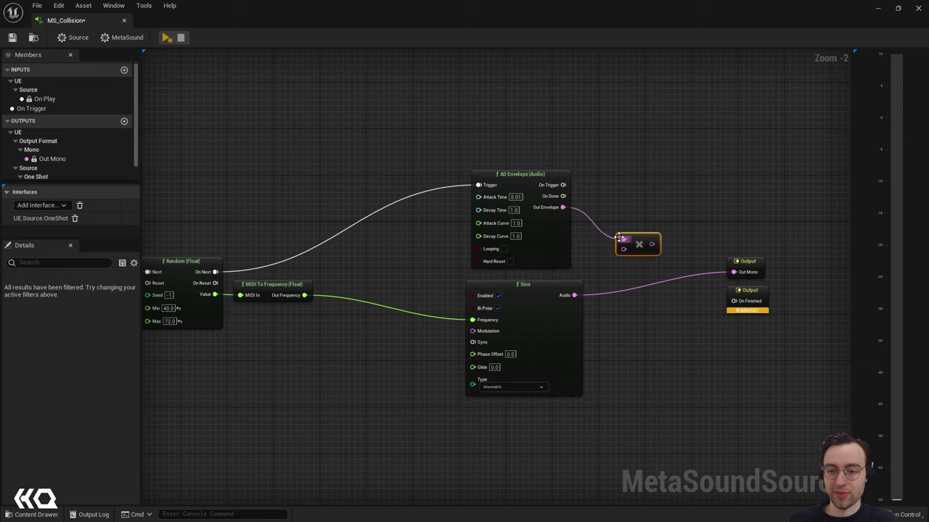
pyautogui.moveTo(573, 295); pyautogui.dragTo(622, 249)
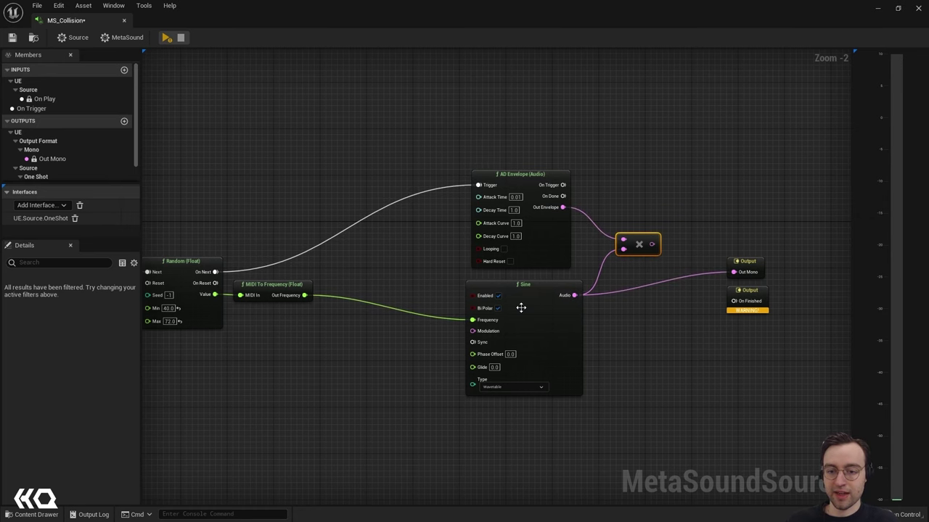
pyautogui.moveTo(607, 338); pyautogui.dragTo(572, 340, button='right')
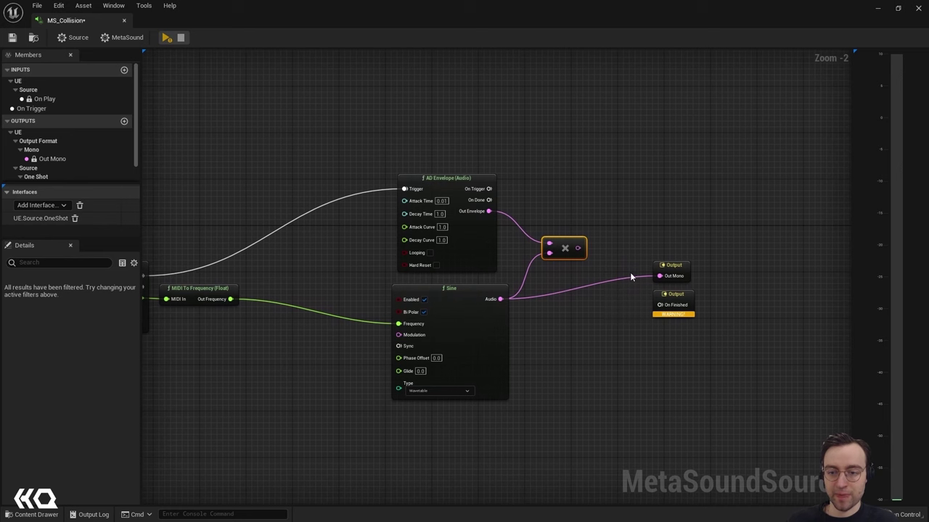
pyautogui.moveTo(581, 249); pyautogui.dragTo(660, 275)
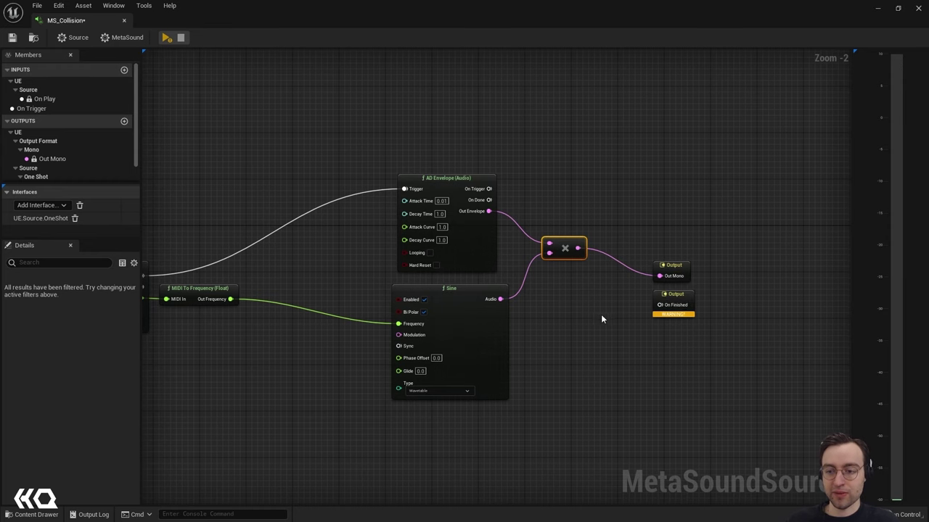
# Preview the MetaSound to hear the sine tone shaped by the AD Envelope.
pyautogui.moveTo(601, 317); pyautogui.dragTo(677, 282, button='right')
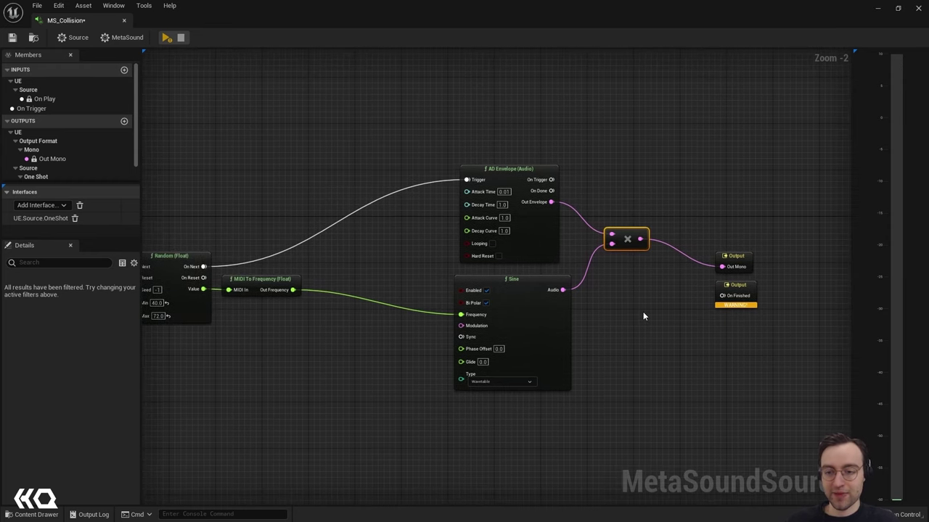
pyautogui.press('space')
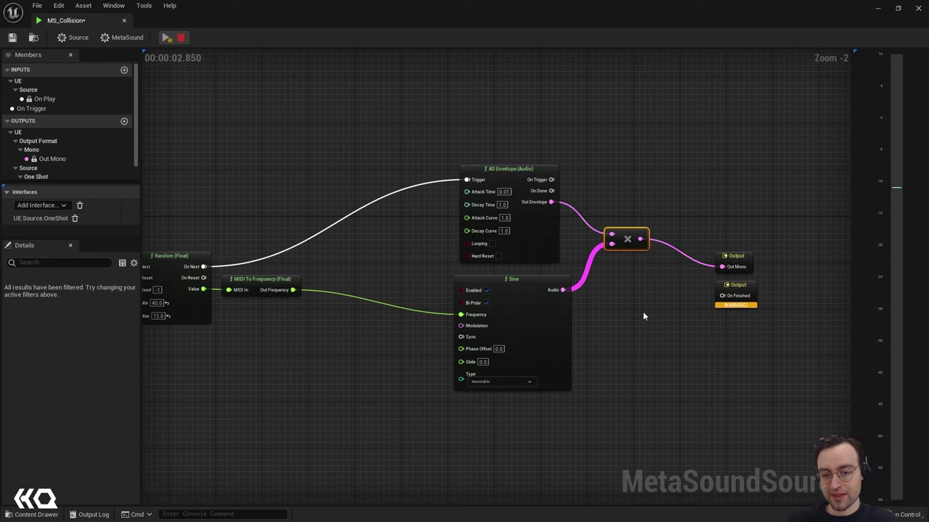
pyautogui.press('space')
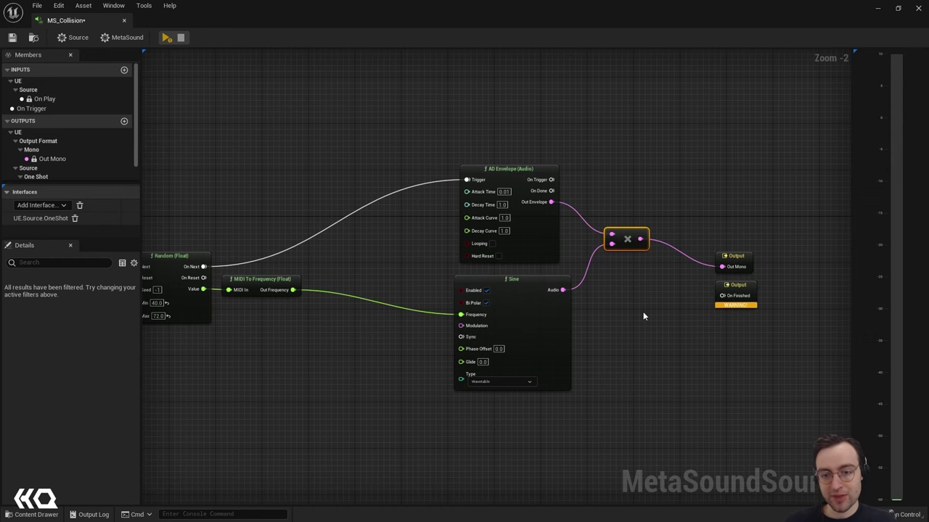
# Set the AD Envelope node's Decay Time to 0.25.
pyautogui.scroll(2, 516, 195)
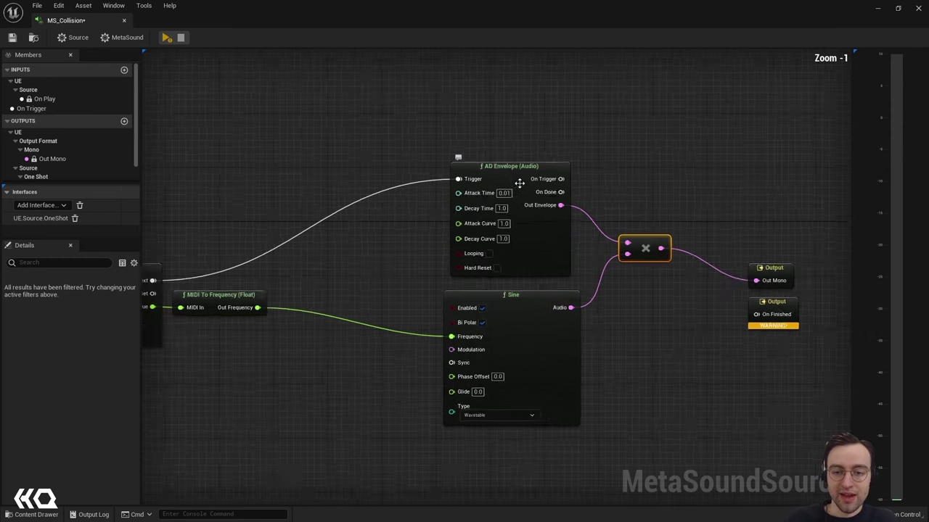
pyautogui.click(495, 211)
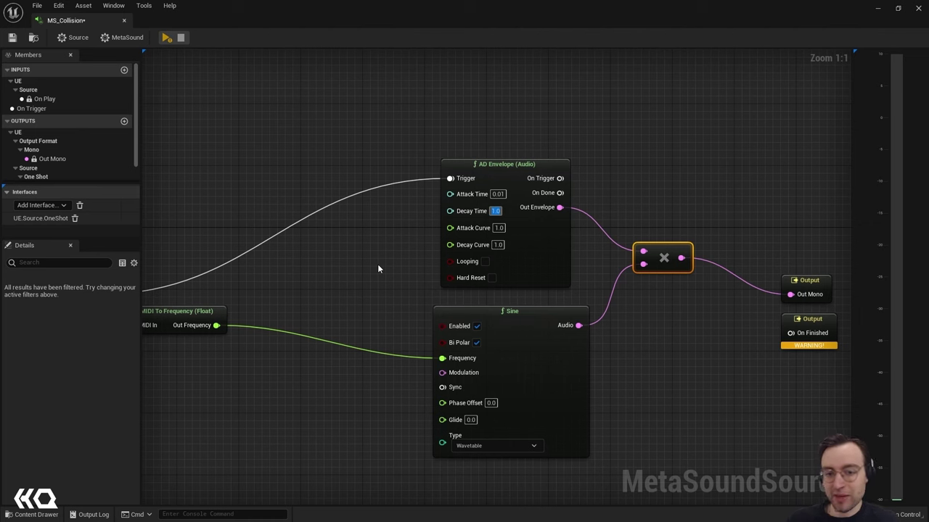
pyautogui.write('0.')
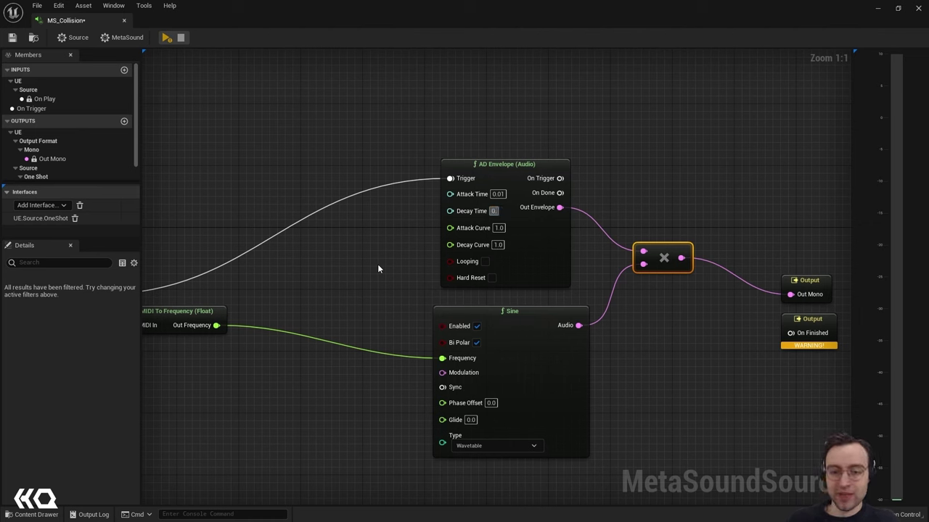
pyautogui.write('25')
pyautogui.press('Return')
pyautogui.click(357, 272)
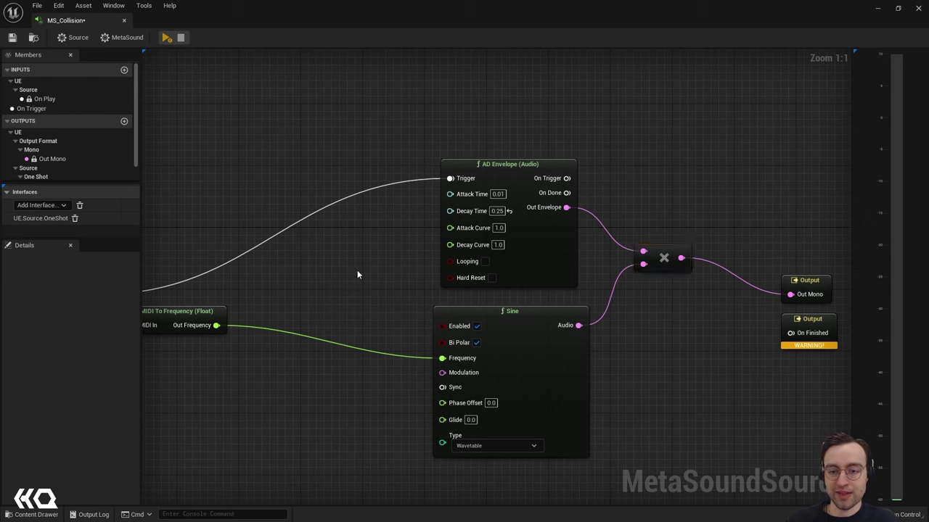
# Play the MetaSound repeatedly to hear the shortened decay at different random pitches.
pyautogui.press('space')
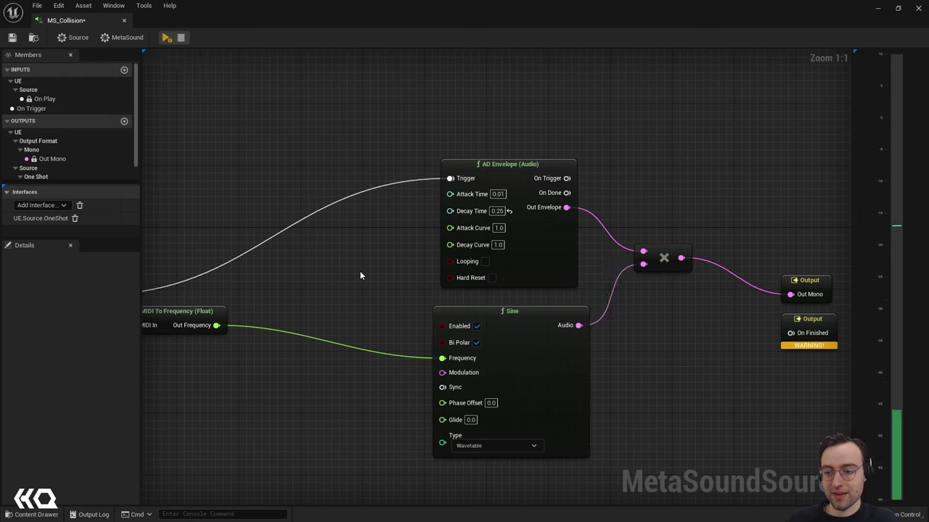
pyautogui.press('space')
pyautogui.press('space')
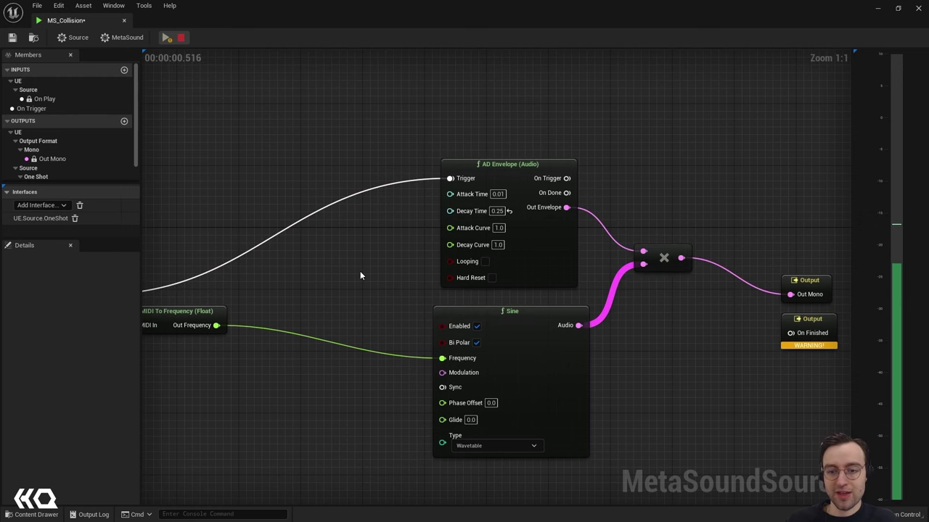
pyautogui.press('space')
pyautogui.press('space')
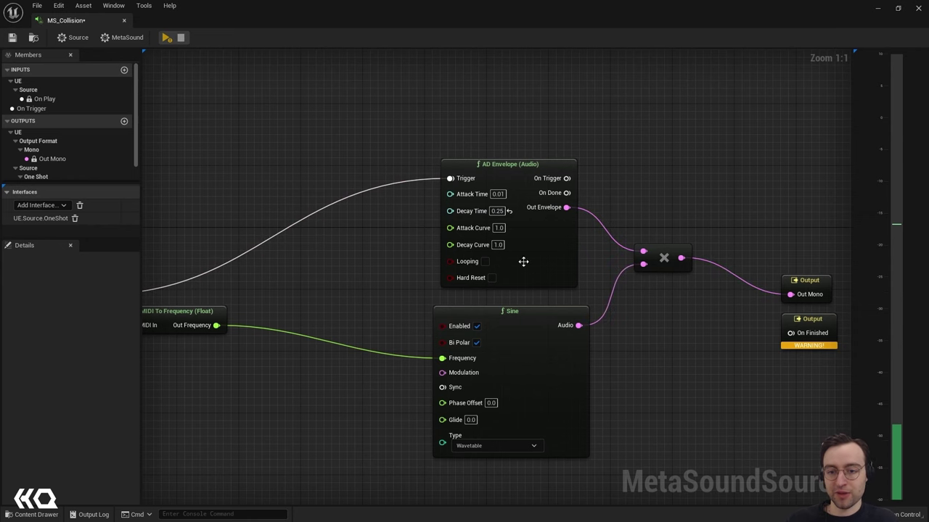
# Set the AD Envelope node's Attack Time to 0.5 and preview the slower fade-in.
pyautogui.moveTo(338, 282); pyautogui.dragTo(359, 290, button='right')
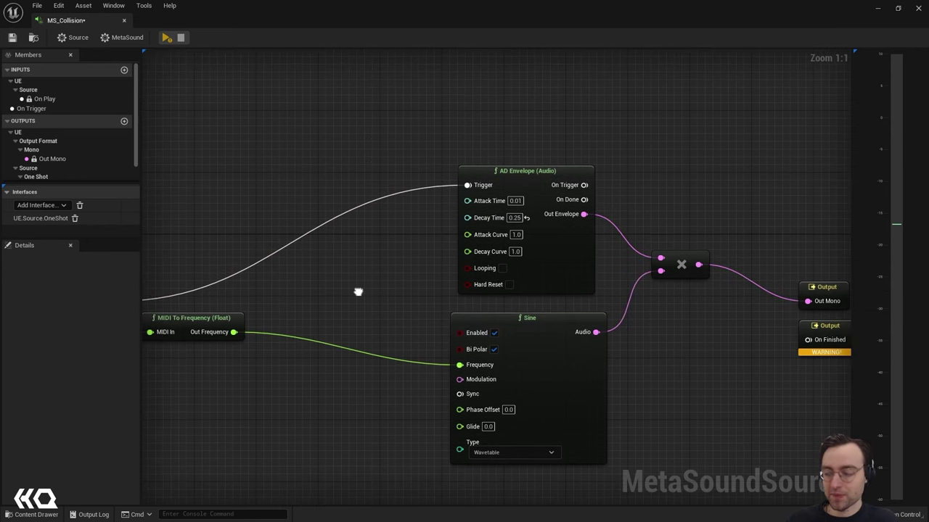
pyautogui.click(514, 202)
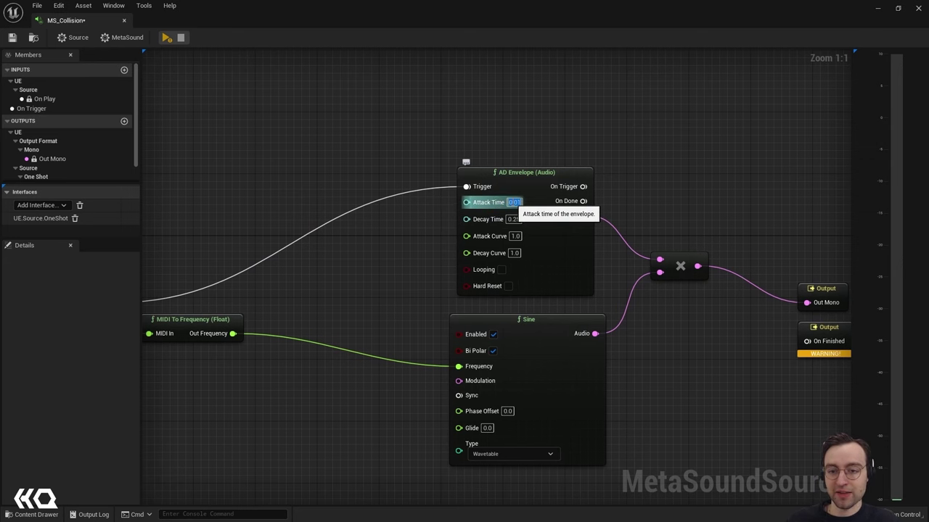
pyautogui.write('0.5')
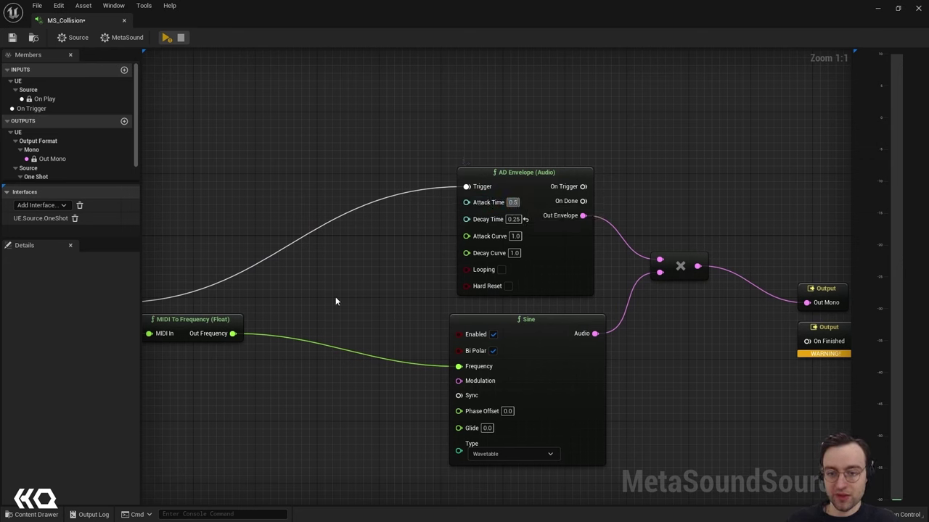
pyautogui.press('Return')
pyautogui.press('space')
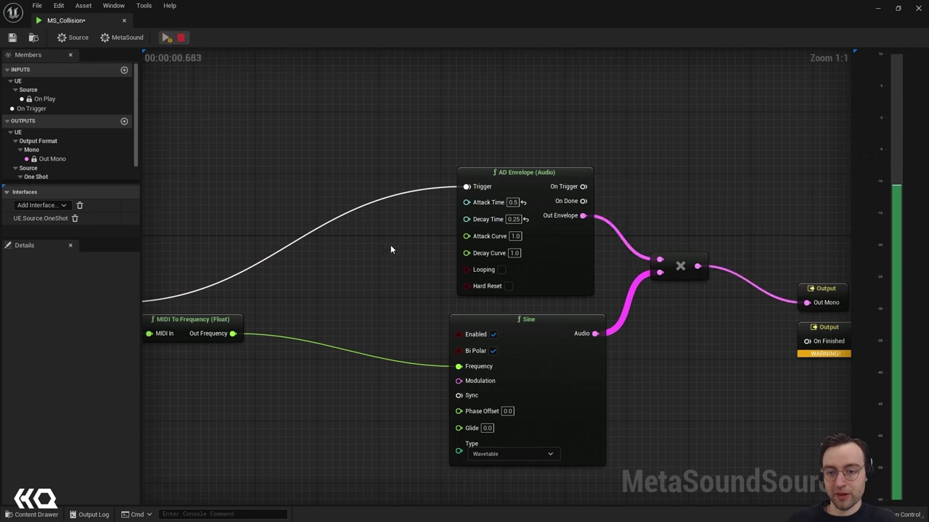
pyautogui.press('space')
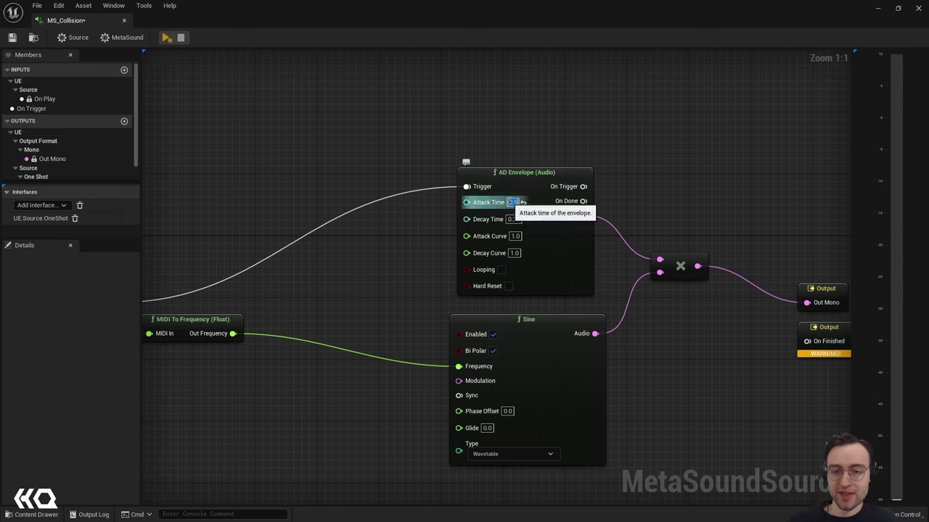
# Set the AD Envelope node's Attack Time to 0.01.
pyautogui.click(513, 202)
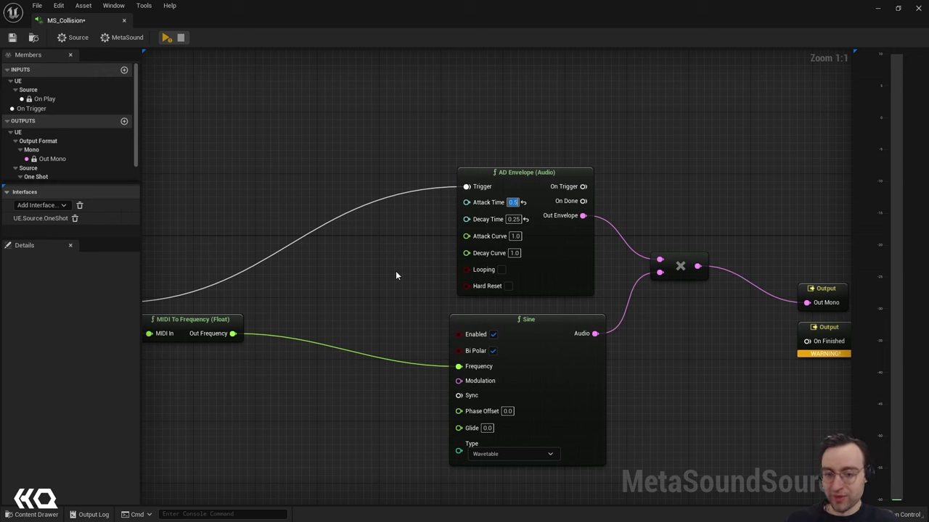
pyautogui.write('0.01')
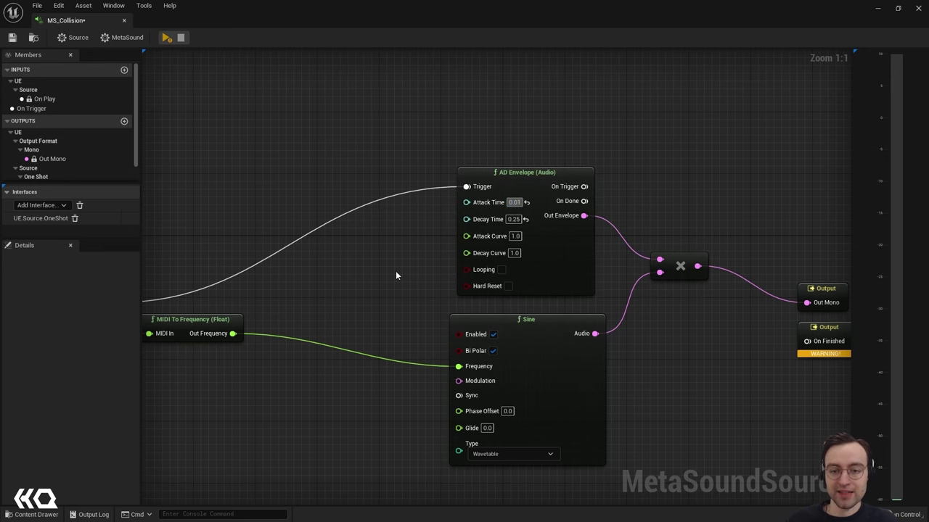
pyautogui.press('Return')
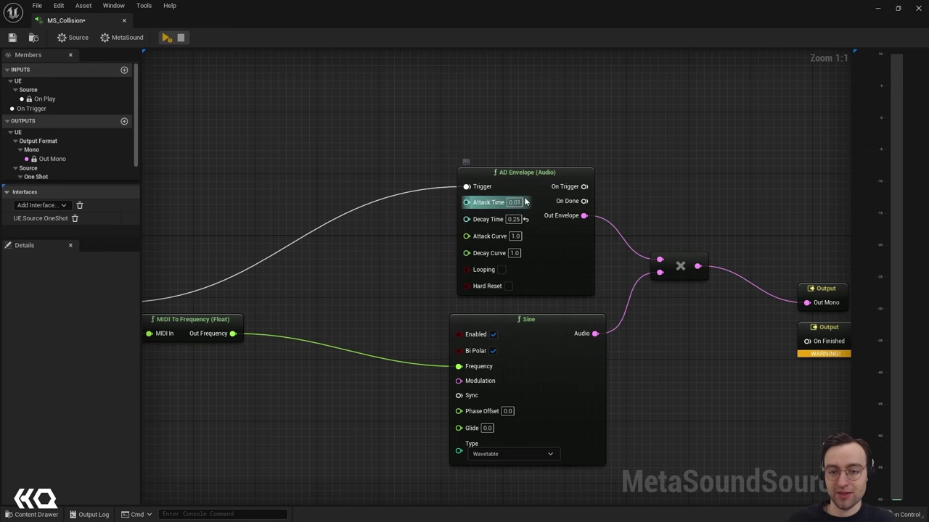
pyautogui.scroll(-1, 330, 315)
pyautogui.moveTo(331, 316); pyautogui.dragTo(489, 261, button='right')
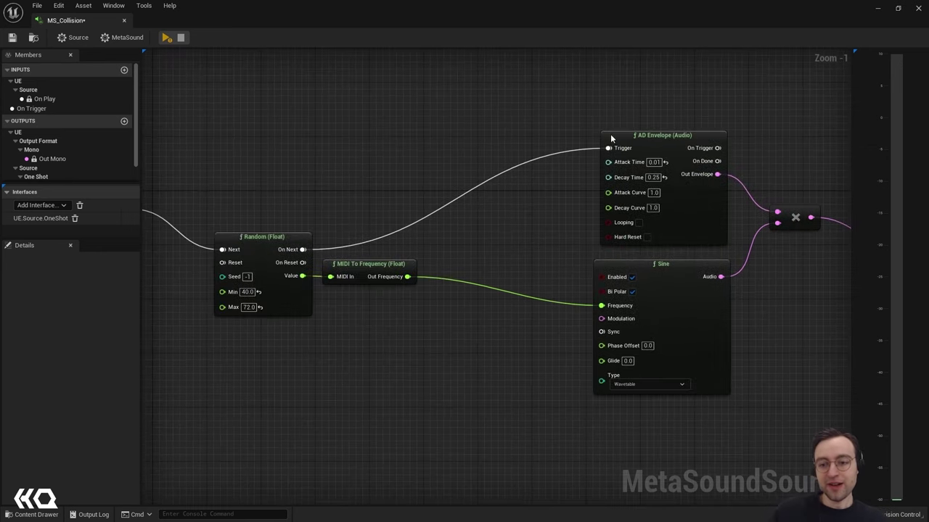
pyautogui.moveTo(802, 300); pyautogui.dragTo(759, 283, button='right')
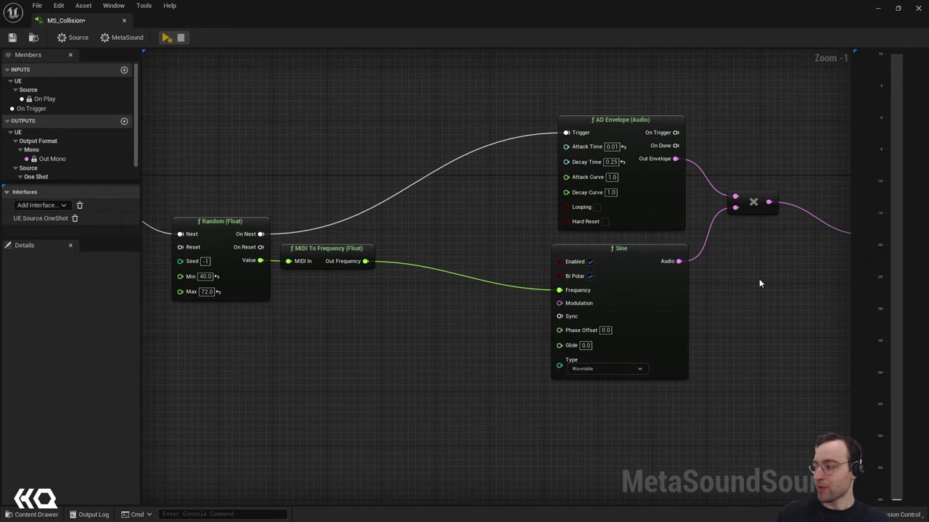
pyautogui.moveTo(445, 348); pyautogui.dragTo(401, 339, button='right')
pyautogui.moveTo(332, 325); pyautogui.dragTo(405, 331, button='right')
pyautogui.moveTo(483, 350); pyautogui.dragTo(479, 341, button='right')
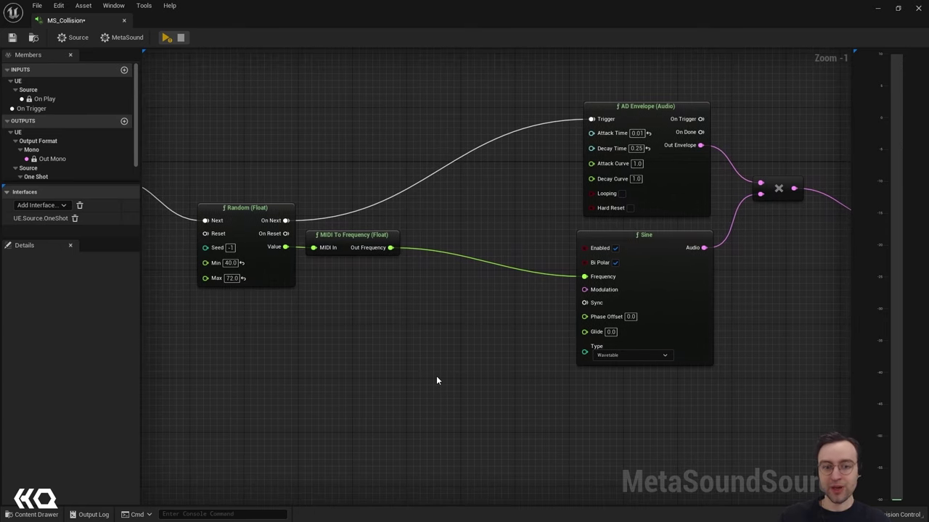
pyautogui.moveTo(437, 379); pyautogui.dragTo(483, 342, button='right')
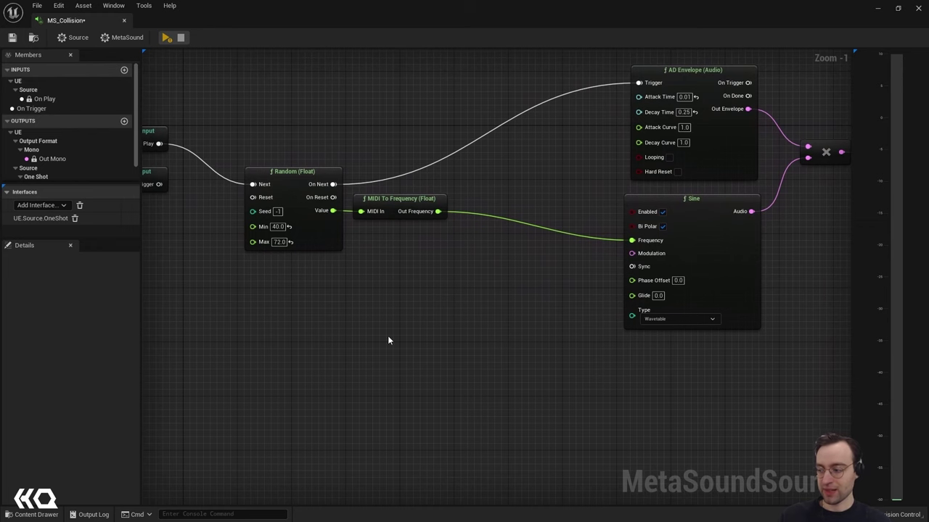
pyautogui.moveTo(388, 340); pyautogui.dragTo(415, 324, button='right')
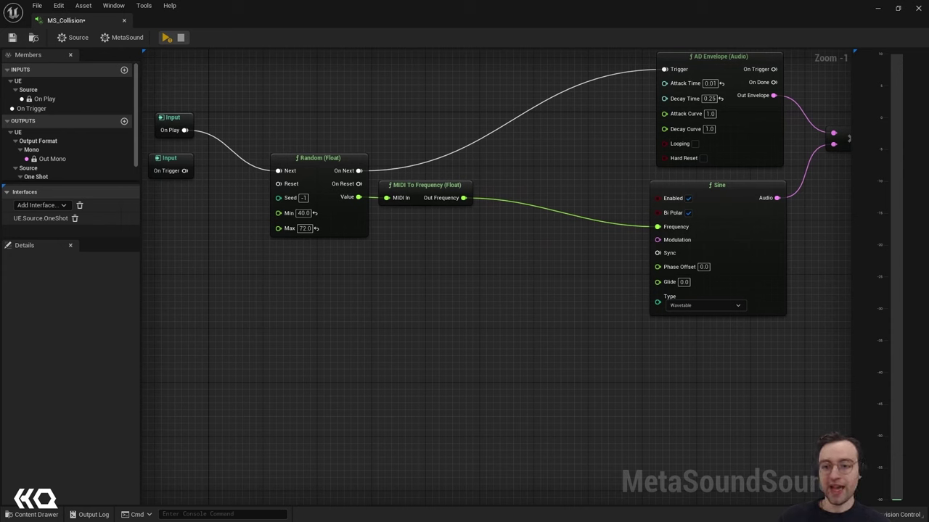
# Duplicate the Sine node and place the copy below the Random (Float) node.
pyautogui.click(736, 183)
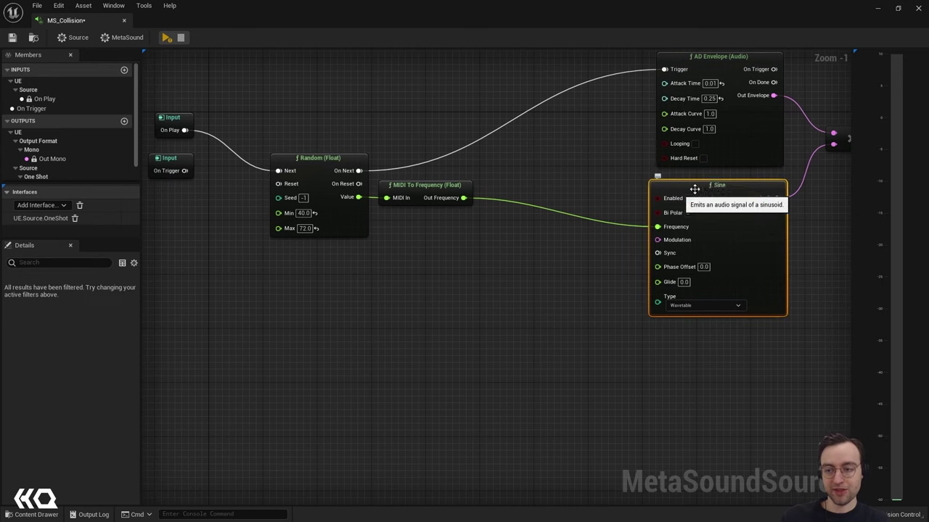
pyautogui.hotkey('ctrl', 'd')
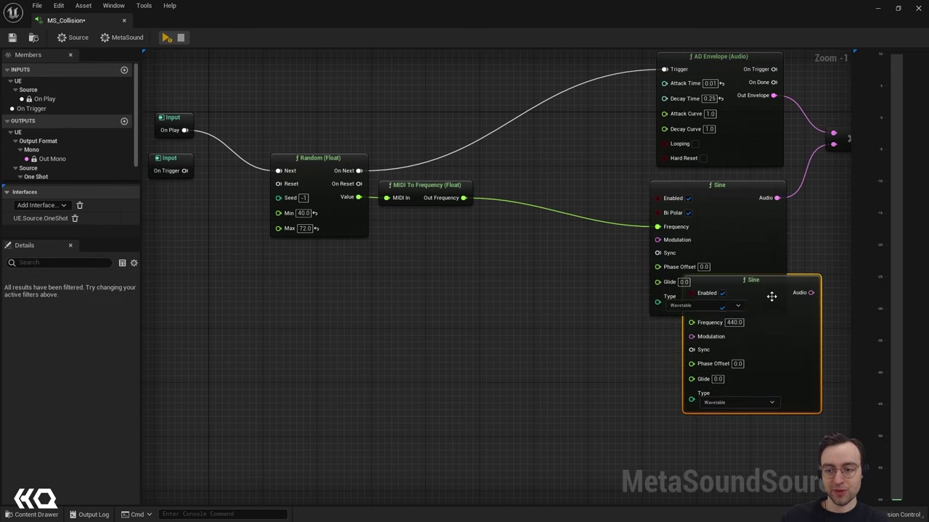
pyautogui.moveTo(775, 282); pyautogui.dragTo(377, 300)
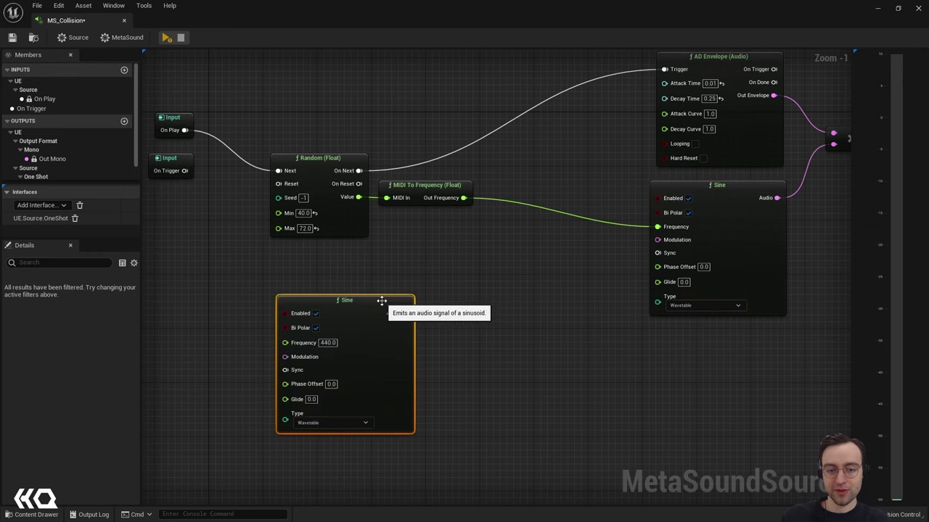
pyautogui.moveTo(354, 272); pyautogui.dragTo(476, 261, button='right')
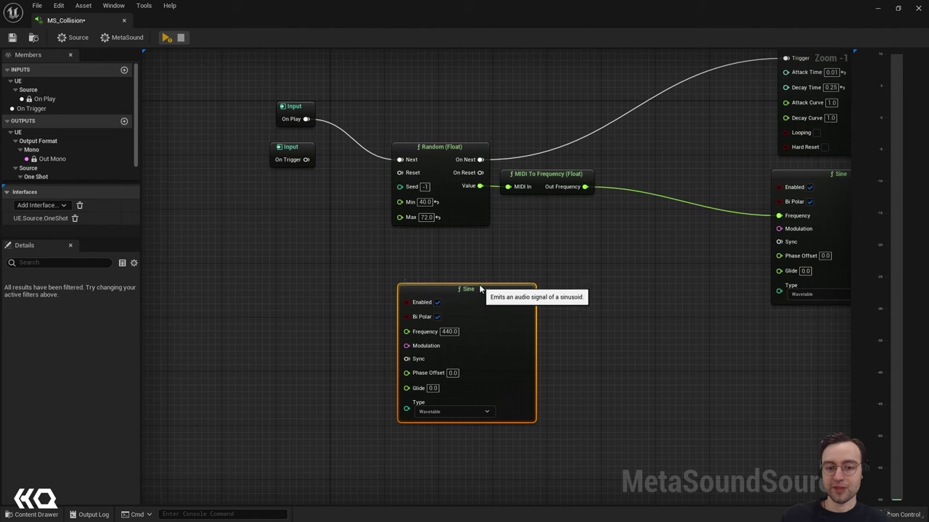
pyautogui.moveTo(483, 294)
pyautogui.mouseDown()
pyautogui.moveTo(478, 288)
pyautogui.moveTo(491, 308)
pyautogui.mouseUp()
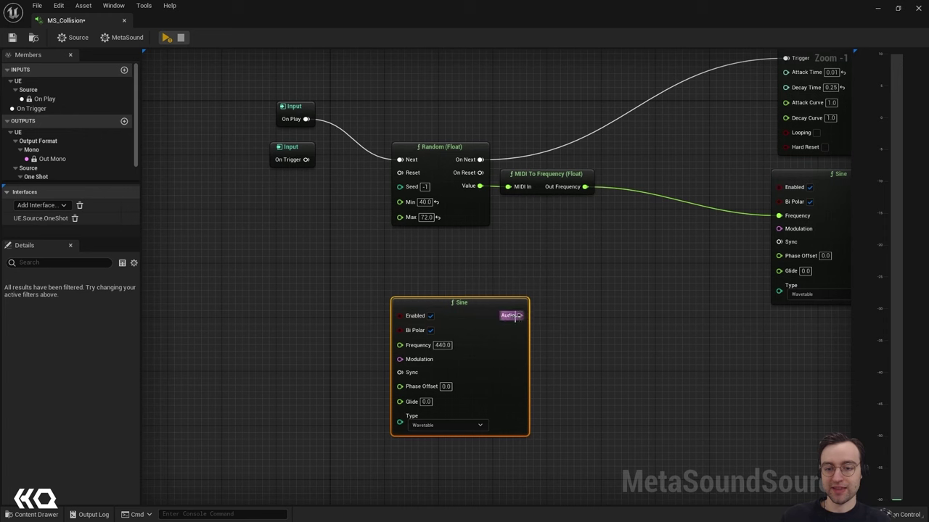
# Connect the duplicated Sine node's Audio output to the original Sine's Modulation input and preview the sound.
pyautogui.moveTo(521, 322); pyautogui.dragTo(790, 229)
pyautogui.moveTo(769, 200); pyautogui.dragTo(668, 201, button='right')
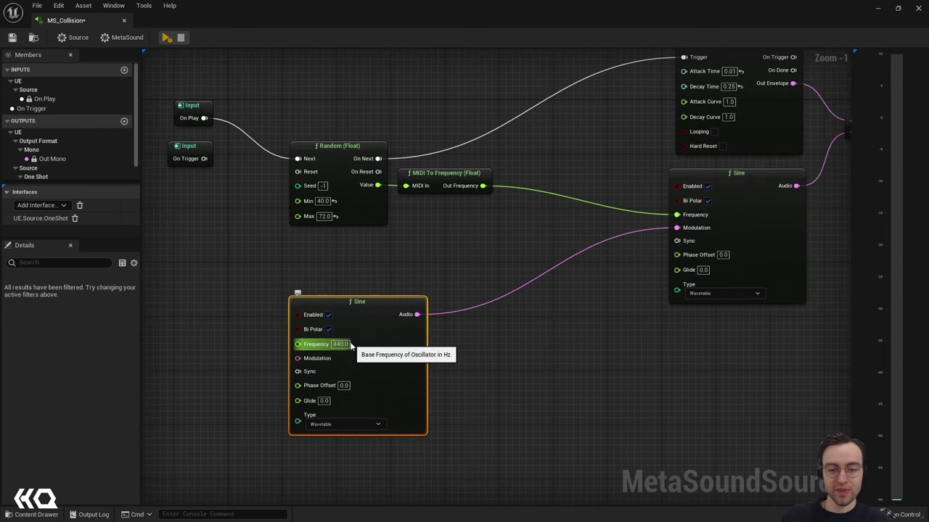
pyautogui.moveTo(369, 302); pyautogui.dragTo(424, 286)
pyautogui.press('space')
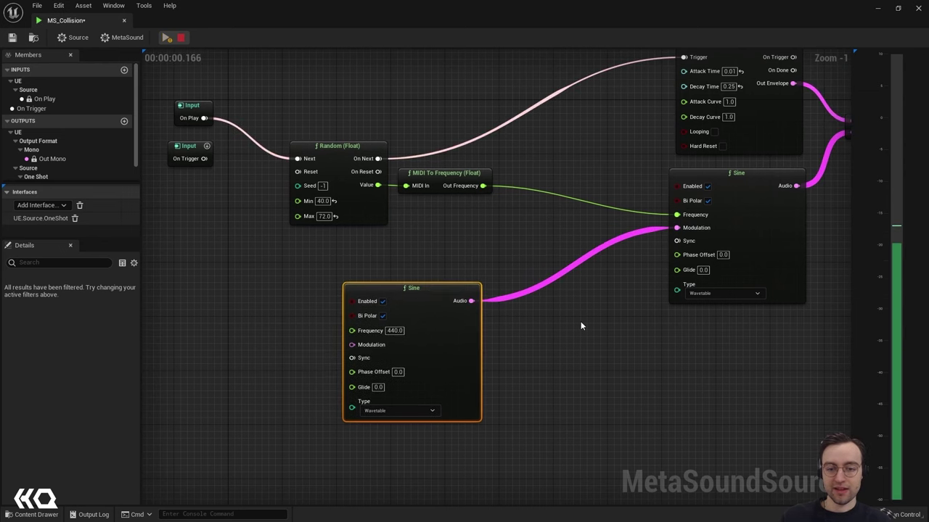
pyautogui.press('space')
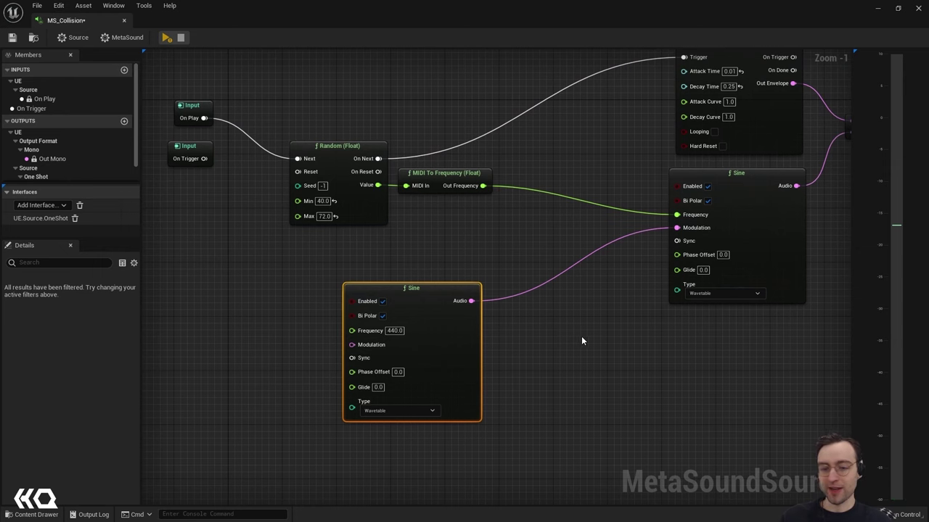
# Make room after the modulating Sine node and add a Map Range (Audio) node beside it.
pyautogui.moveTo(581, 335); pyautogui.dragTo(565, 335, button='right')
pyautogui.moveTo(418, 287); pyautogui.dragTo(349, 289)
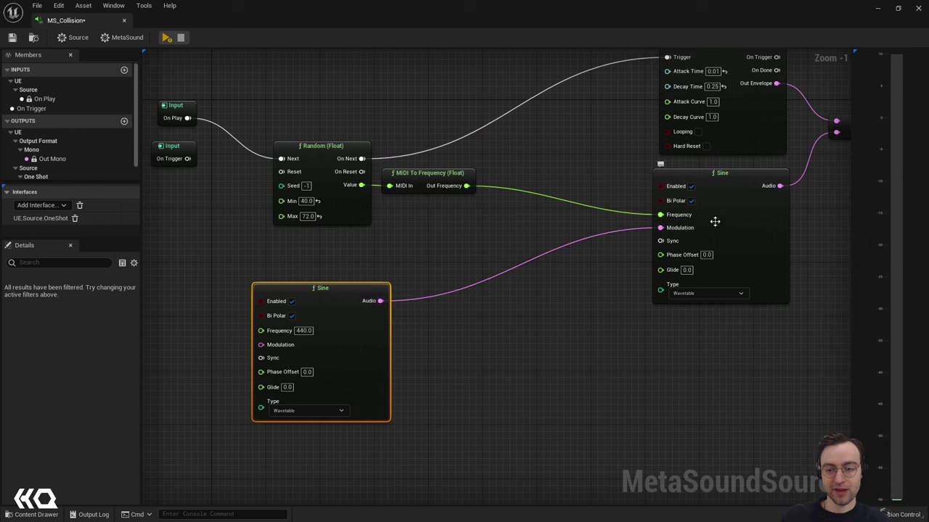
pyautogui.rightClick(403, 301)
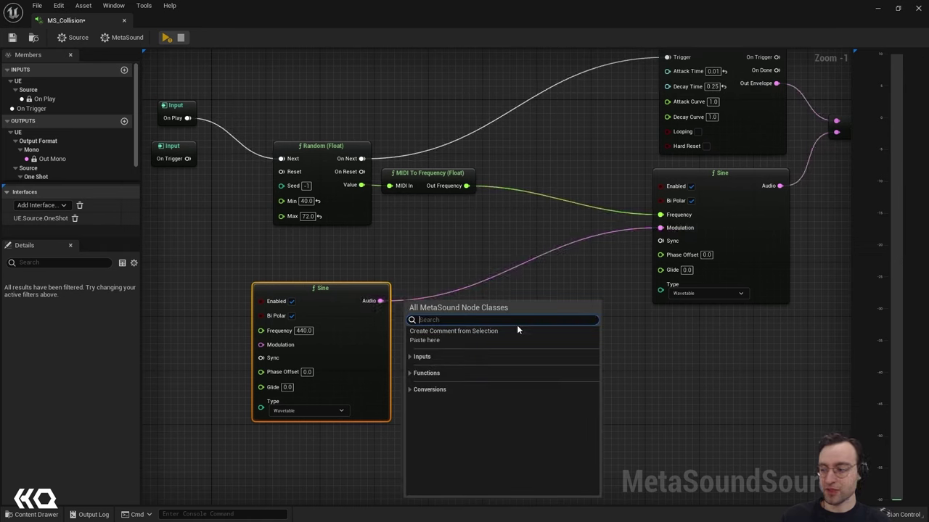
pyautogui.write('map ran')
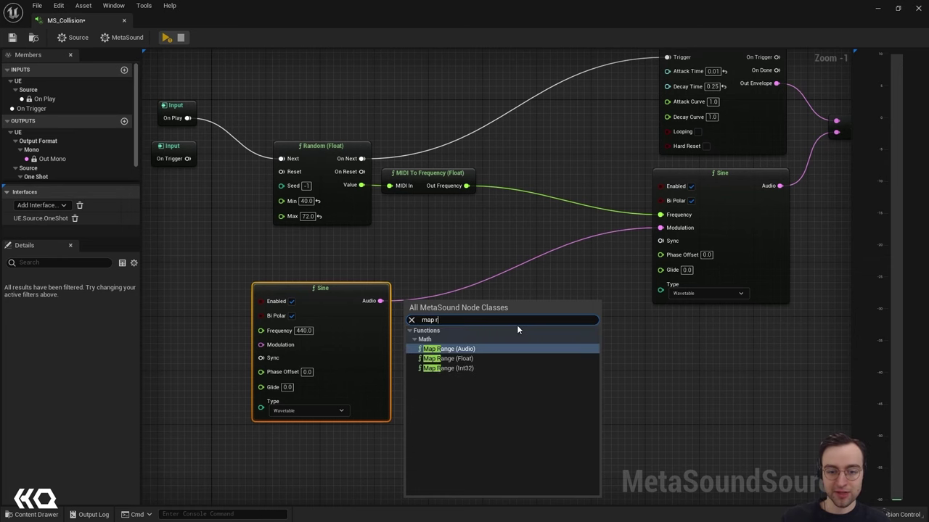
pyautogui.click(463, 349)
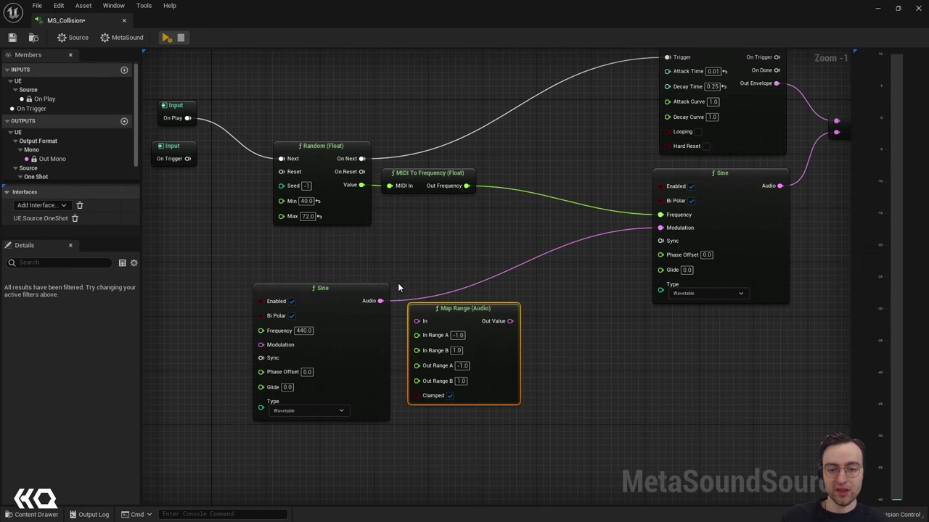
# Route the modulating Sine's Audio through Map Range into the original Sine's Modulation input, and align the Map Range node.
pyautogui.moveTo(380, 301); pyautogui.dragTo(421, 323)
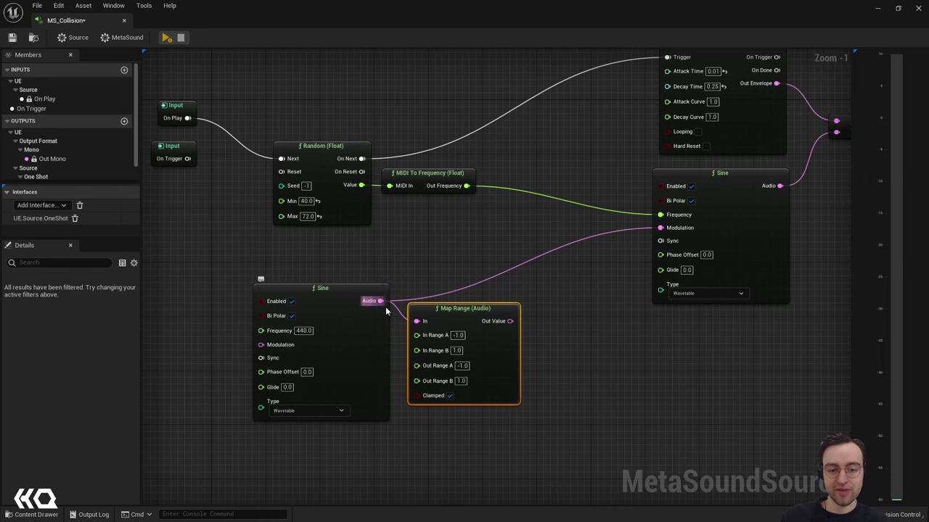
pyautogui.moveTo(510, 320); pyautogui.dragTo(660, 228)
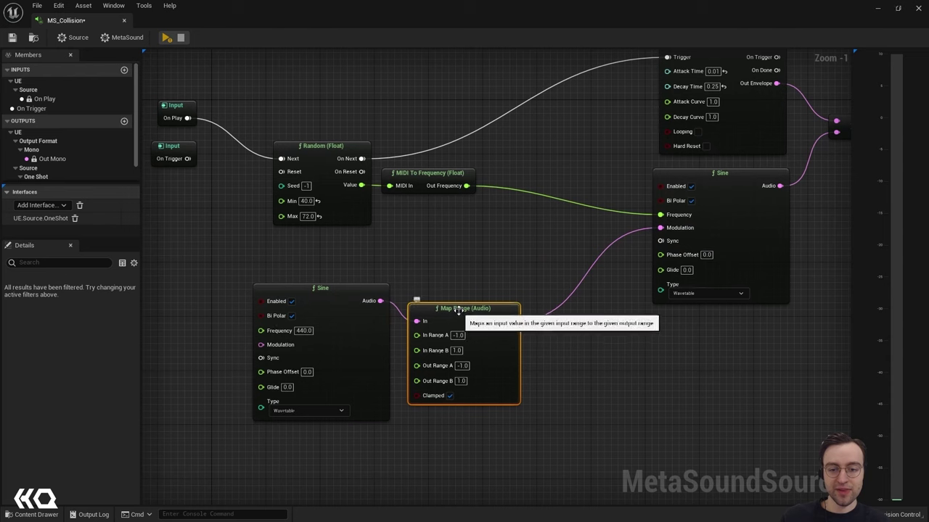
pyautogui.moveTo(458, 310); pyautogui.dragTo(451, 289)
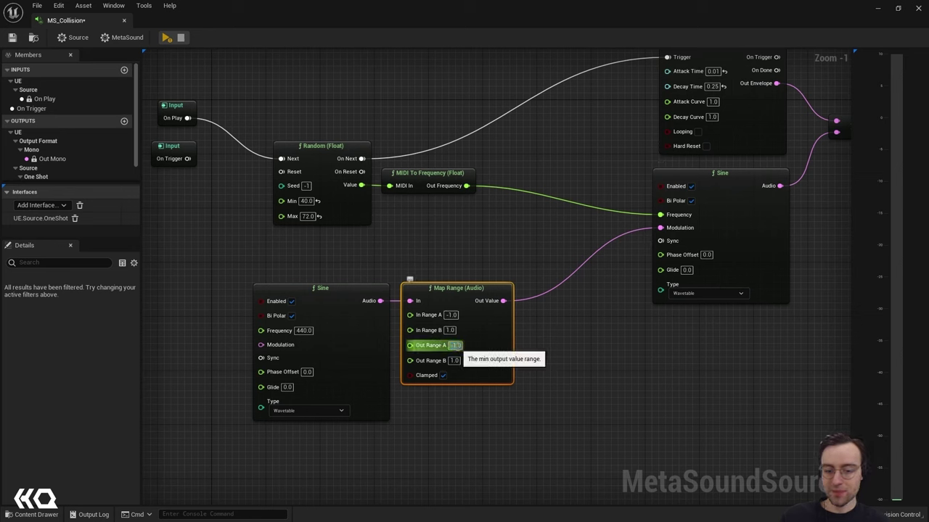
# Set the Map Range node's Out Range A to 0 and Out Range B to 1000.
pyautogui.click(454, 345)
pyautogui.write('-1')
pyautogui.press('Return')
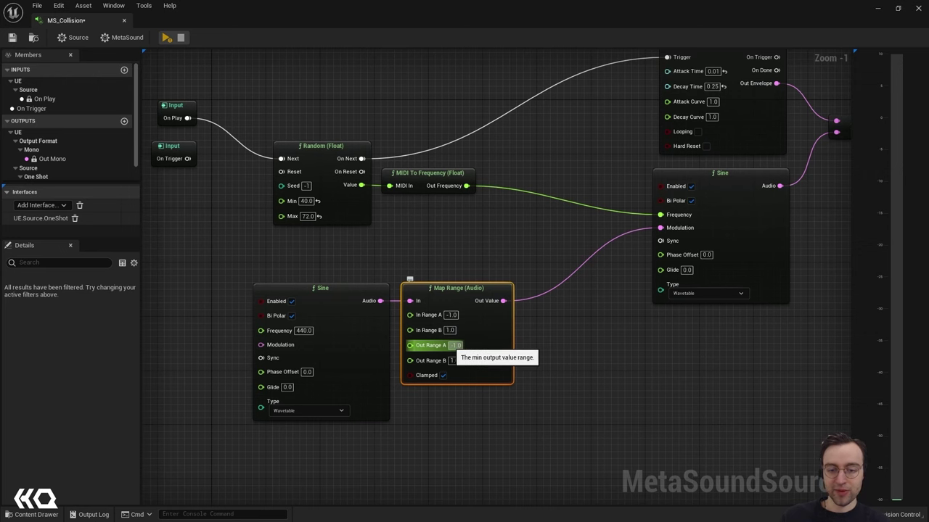
pyautogui.write('1')
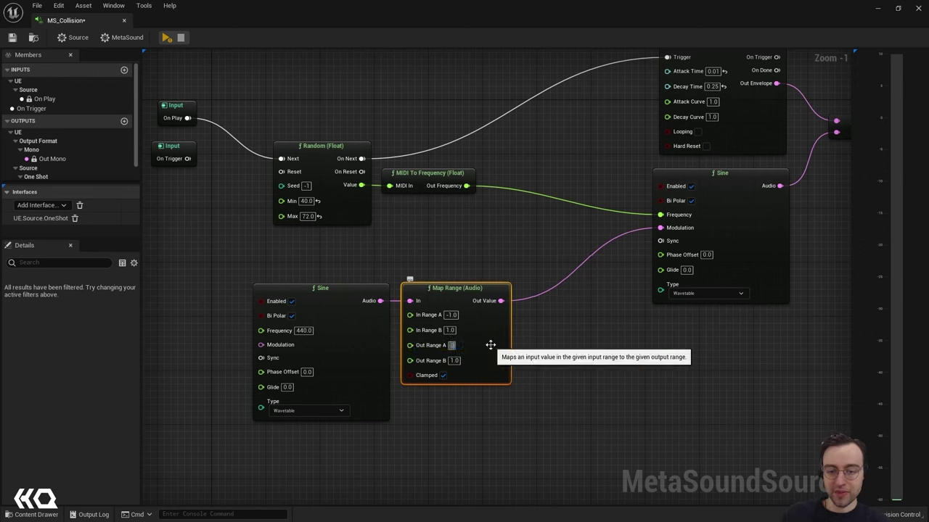
pyautogui.press('Return')
pyautogui.click(453, 360)
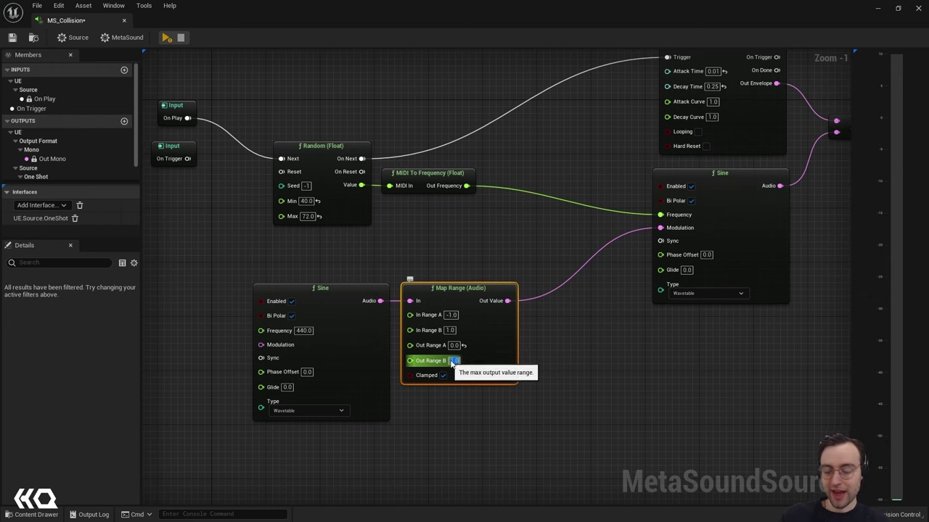
pyautogui.write('1000')
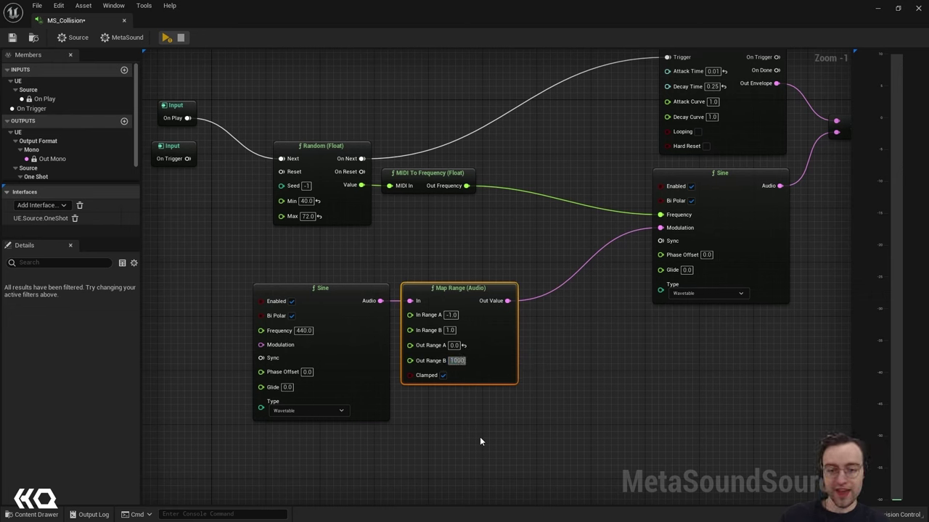
pyautogui.press('Return')
pyautogui.click(585, 375)
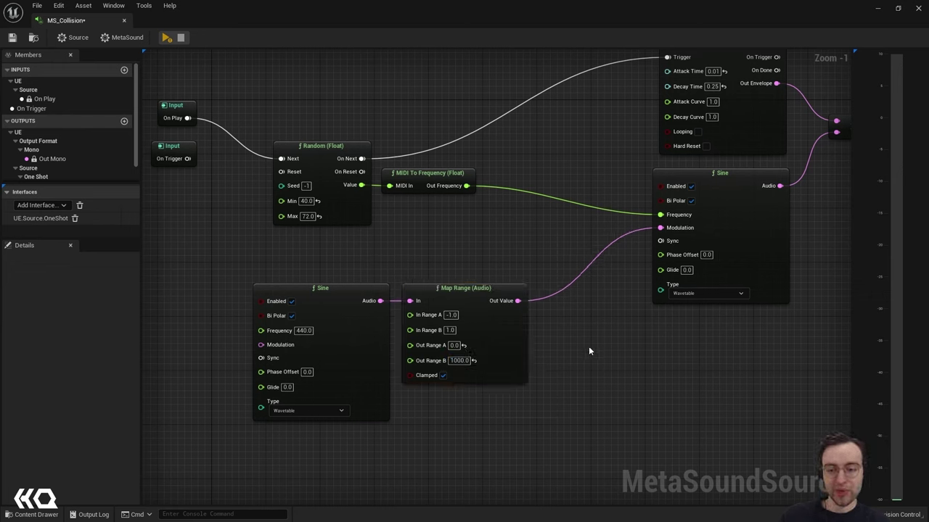
# Play the MetaSound several times to hear the frequency-modulated tone at different random pitches.
pyautogui.press('space')
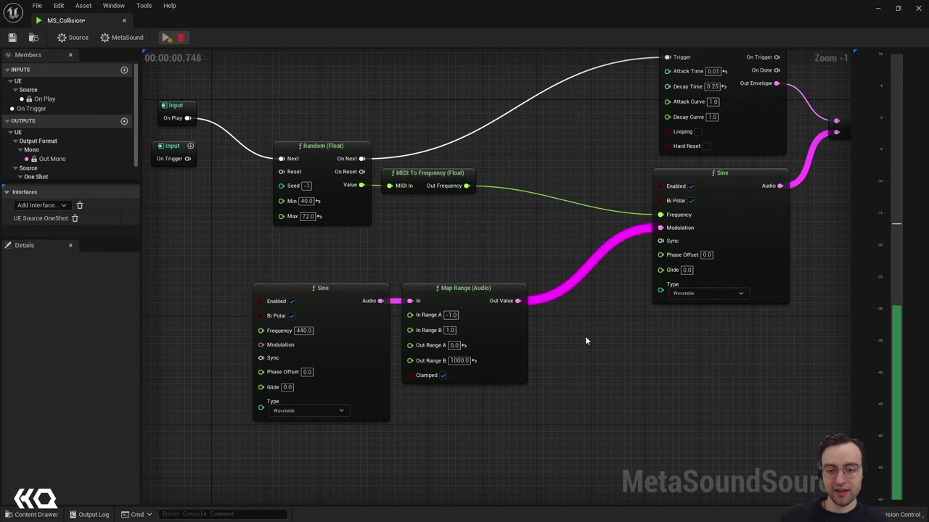
pyautogui.press('space')
pyautogui.press('space')
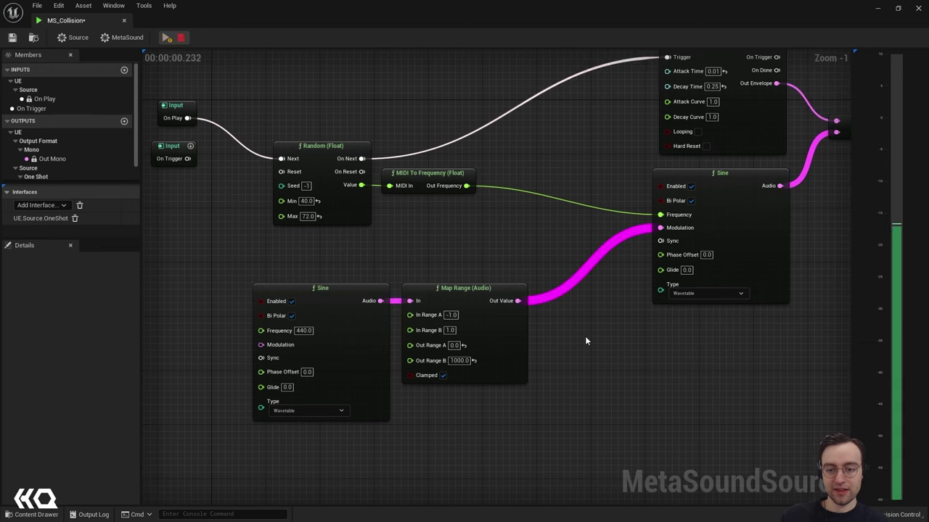
pyautogui.press('space')
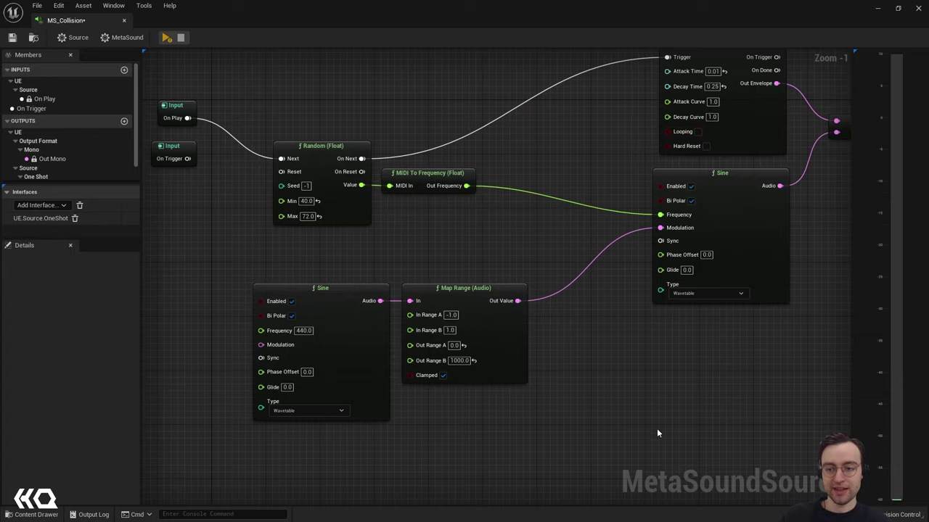
pyautogui.moveTo(656, 428); pyautogui.dragTo(566, 423, button='right')
pyautogui.press('space')
pyautogui.press('space')
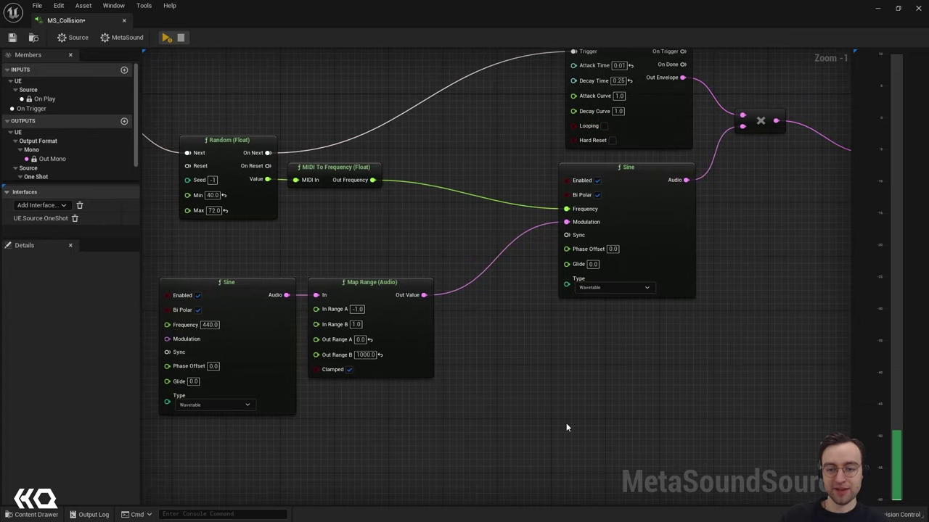
pyautogui.press('space')
pyautogui.press('space')
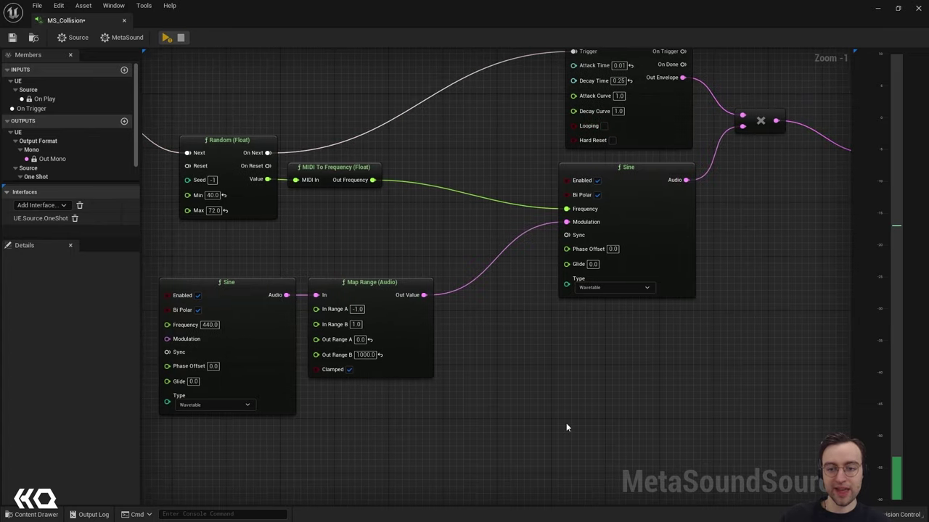
# Set the modulating Sine's Frequency to 0.25 and play the MetaSound to hear the slow modulation.
pyautogui.moveTo(551, 427); pyautogui.dragTo(634, 431, button='right')
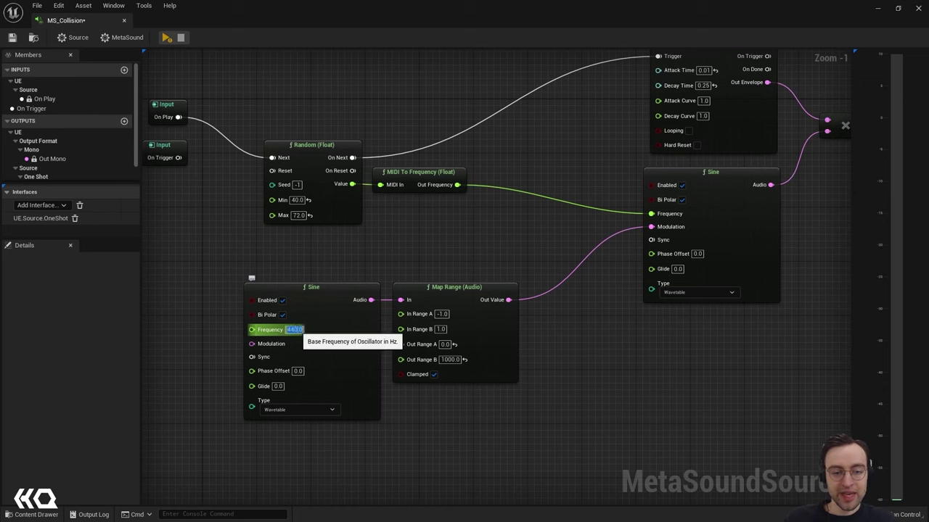
pyautogui.click(295, 329)
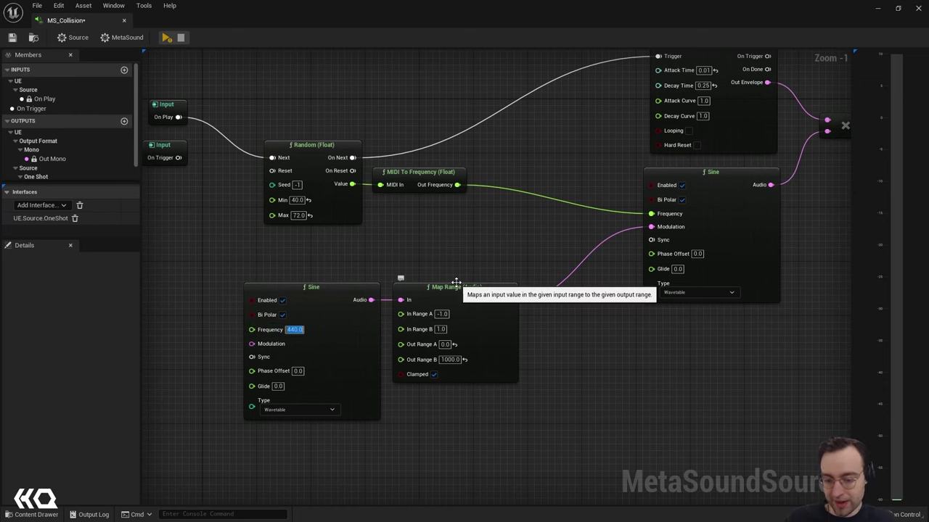
pyautogui.write('0.2')
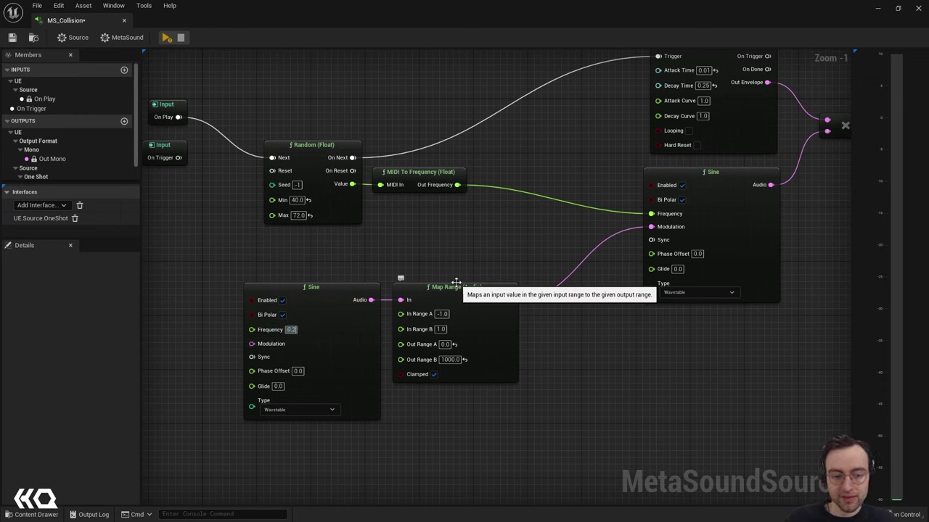
pyautogui.write('5')
pyautogui.press('Return')
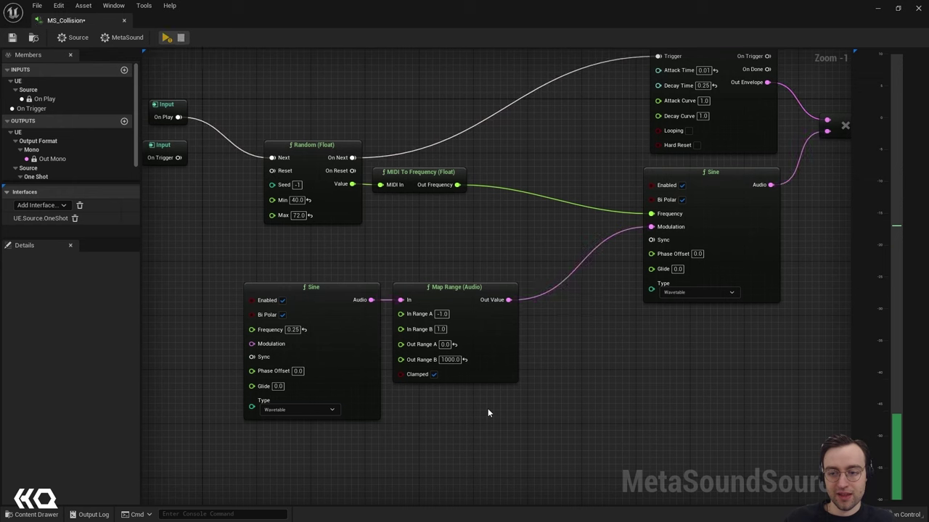
pyautogui.press('space')
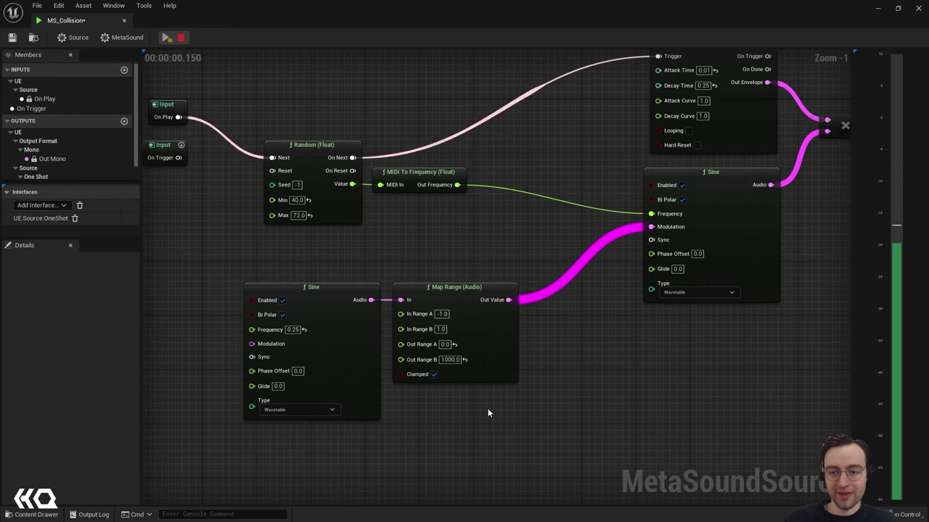
pyautogui.press('space')
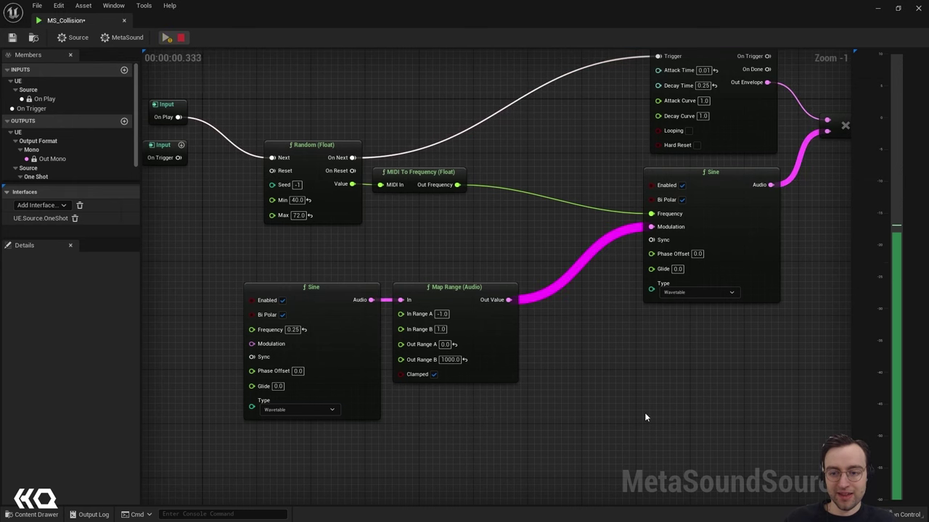
# Set the AD Envelope's Decay Time to 1.0 and play the MetaSound to hear the longer tone.
pyautogui.moveTo(694, 383); pyautogui.dragTo(605, 414, button='right')
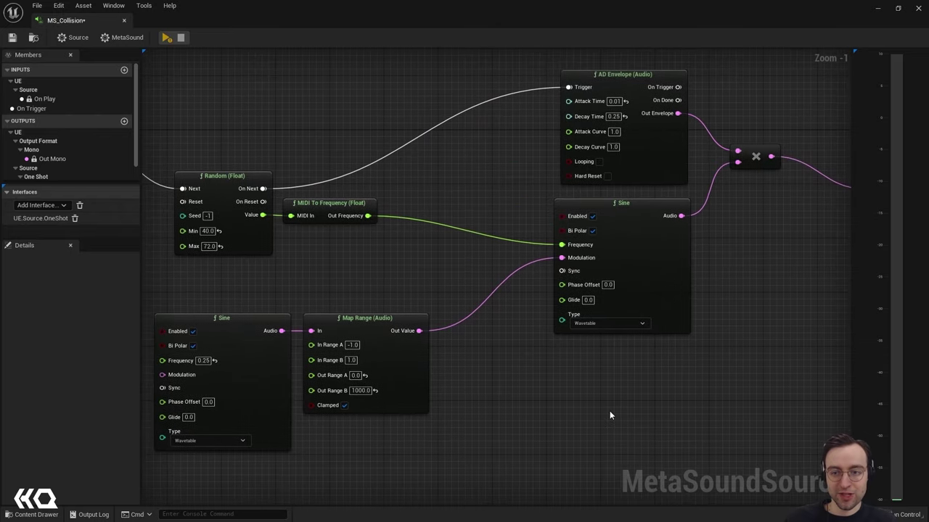
pyautogui.click(614, 116)
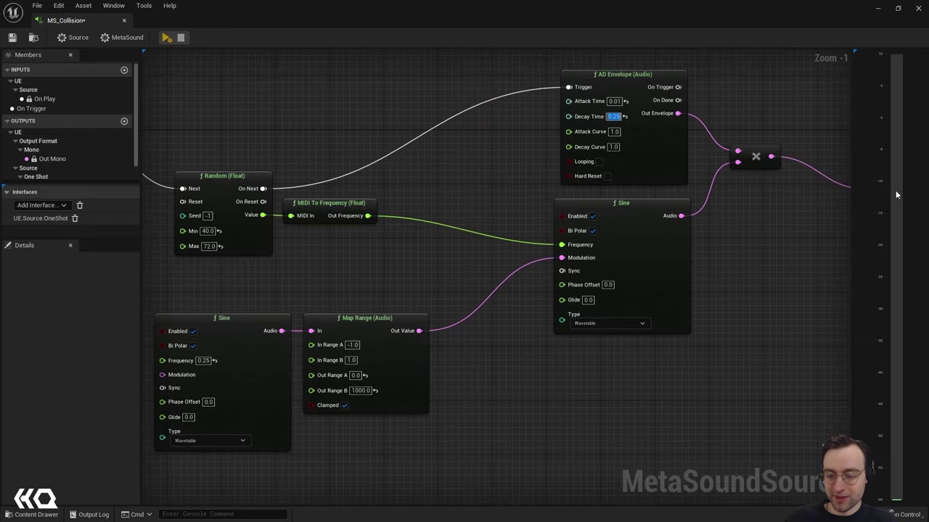
pyautogui.write('1')
pyautogui.press('Return')
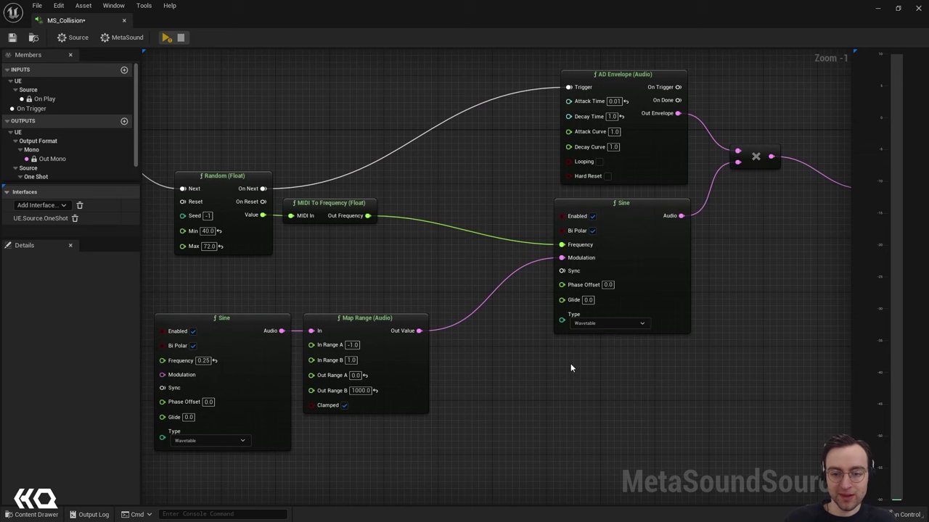
pyautogui.press('space')
pyautogui.press('space')
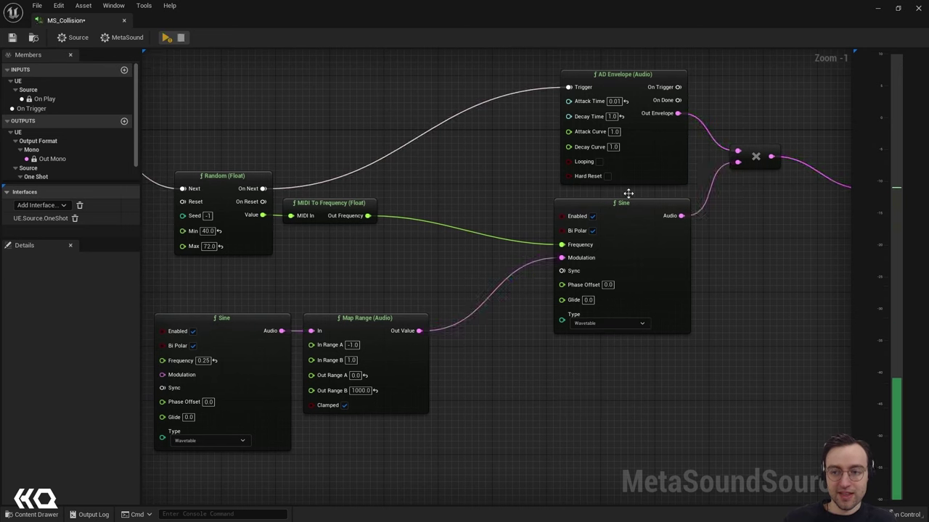
# Set the modulating Sine's Frequency to 440.
pyautogui.click(203, 360)
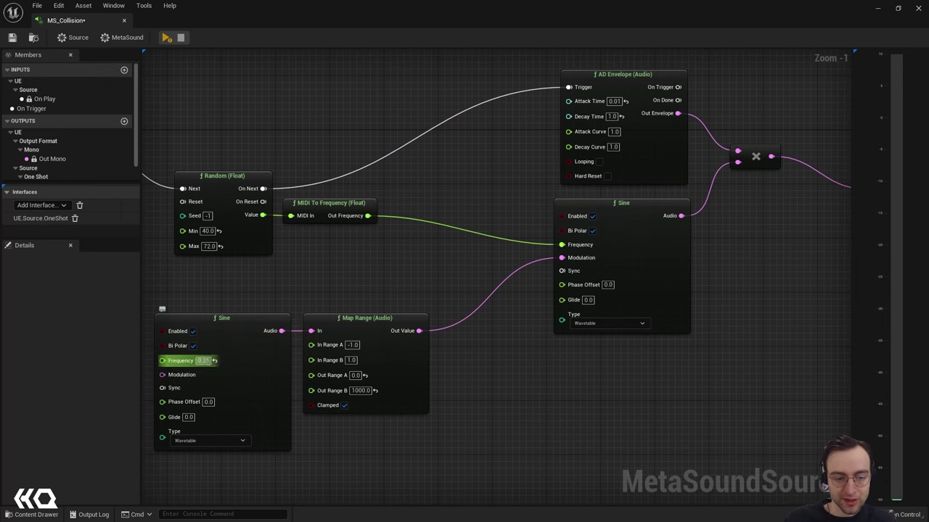
pyautogui.click(234, 297)
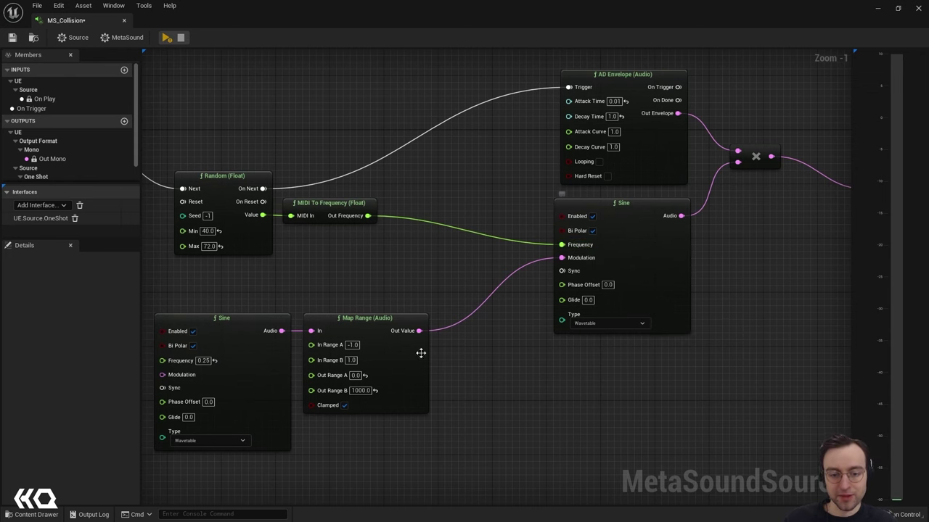
pyautogui.moveTo(421, 354); pyautogui.dragTo(515, 353, button='right')
pyautogui.click(317, 336)
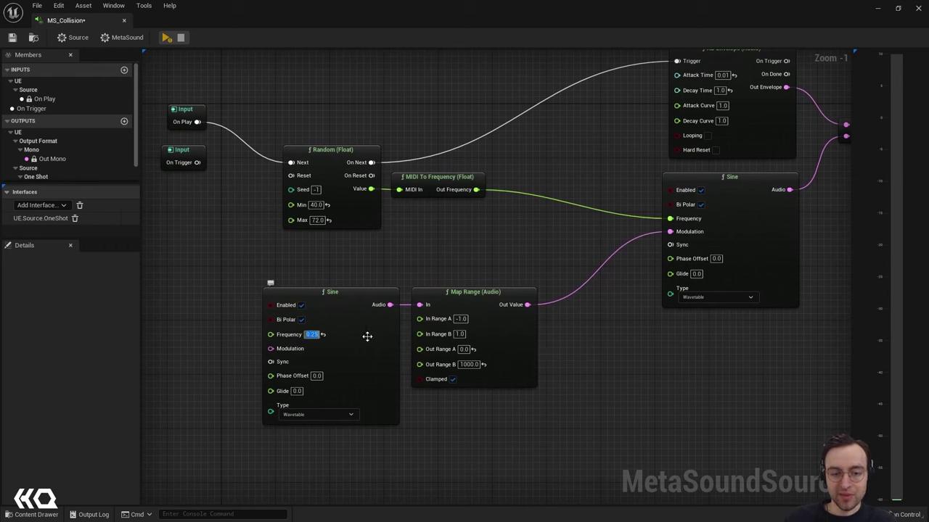
pyautogui.write('440')
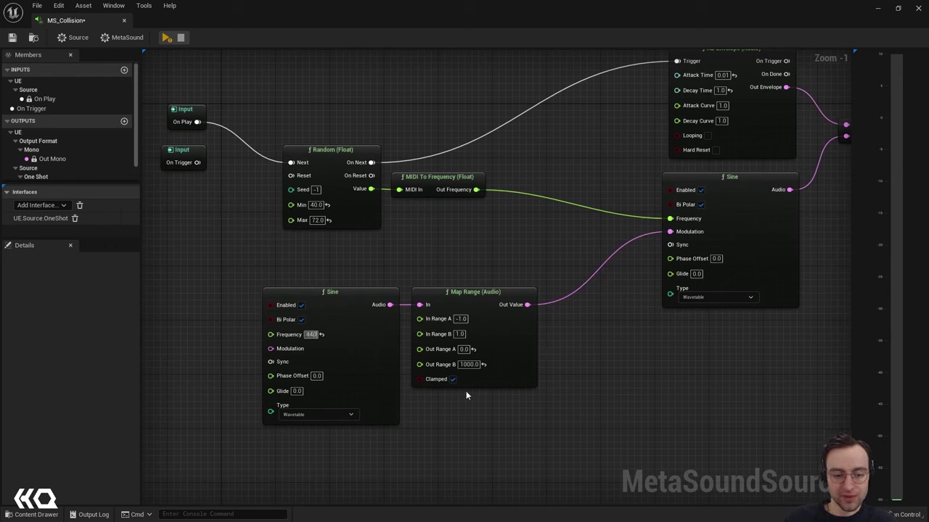
pyautogui.press('Return')
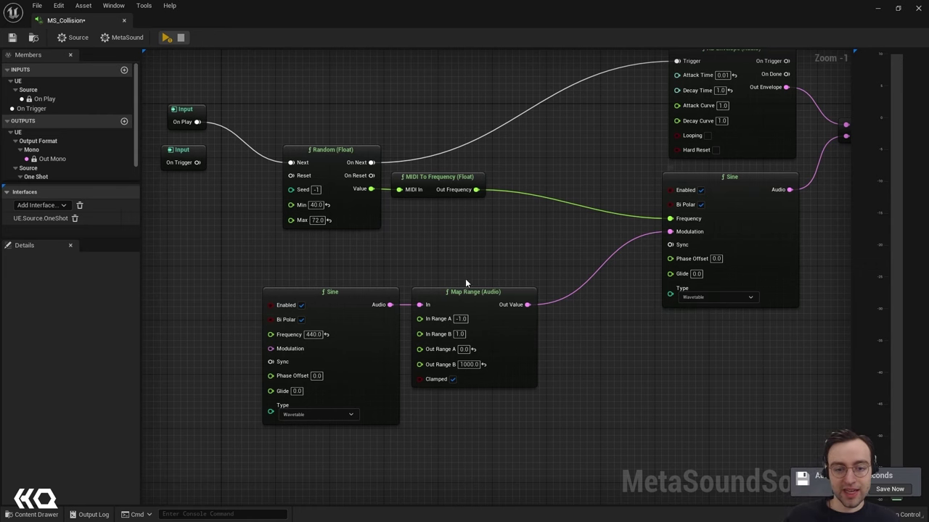
# Set the AD Envelope's Decay Time to 0.25 and play the MetaSound.
pyautogui.moveTo(642, 312); pyautogui.dragTo(578, 387, button='right')
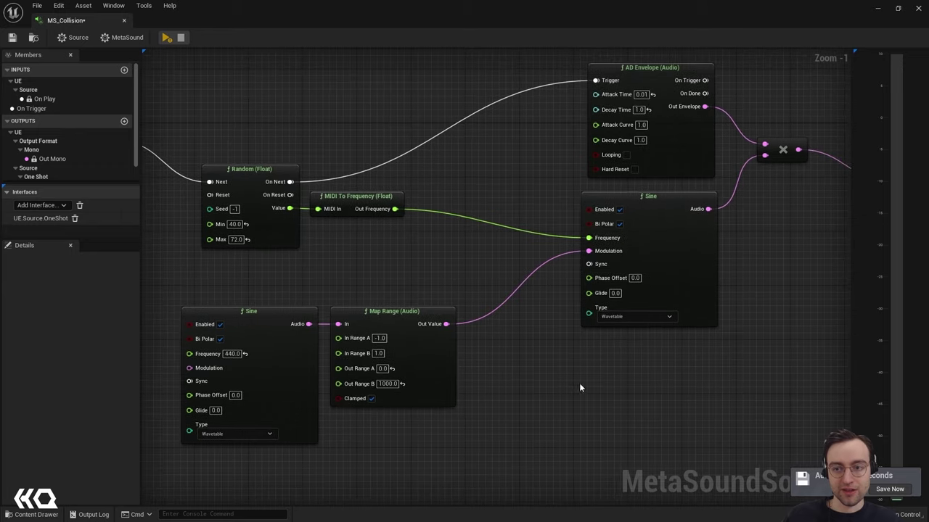
pyautogui.click(639, 110)
pyautogui.write('0')
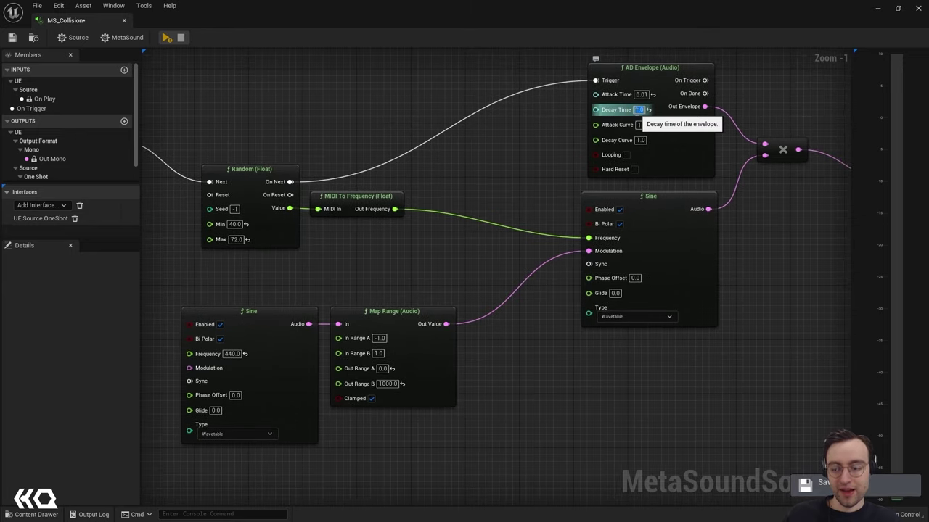
pyautogui.write('.255')
pyautogui.press('Return')
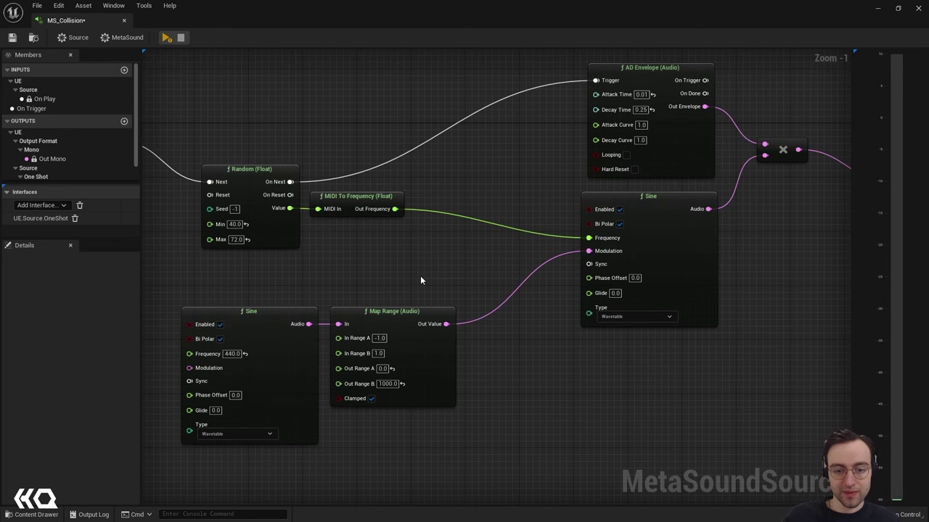
pyautogui.moveTo(421, 279); pyautogui.dragTo(485, 270, button='right')
pyautogui.scroll(-2, 485, 270)
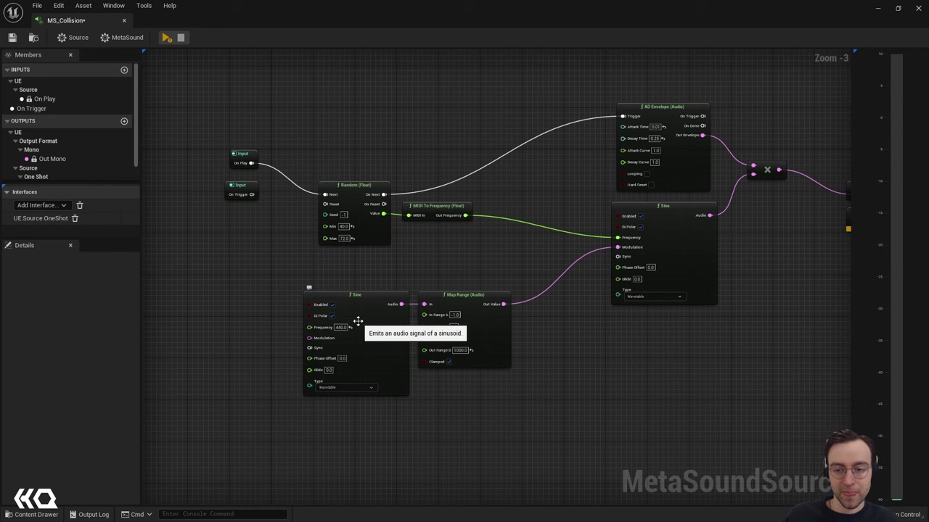
pyautogui.press('space')
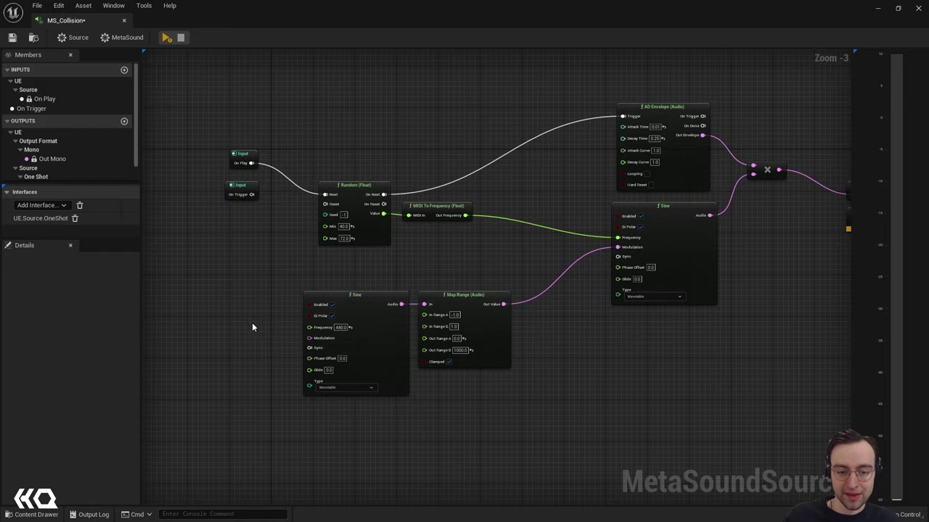
# Add a Multiply (Float) node fed by MIDI To Frequency's Out Frequency and place it just before the modulating Sine.
pyautogui.scroll(2, 252, 324)
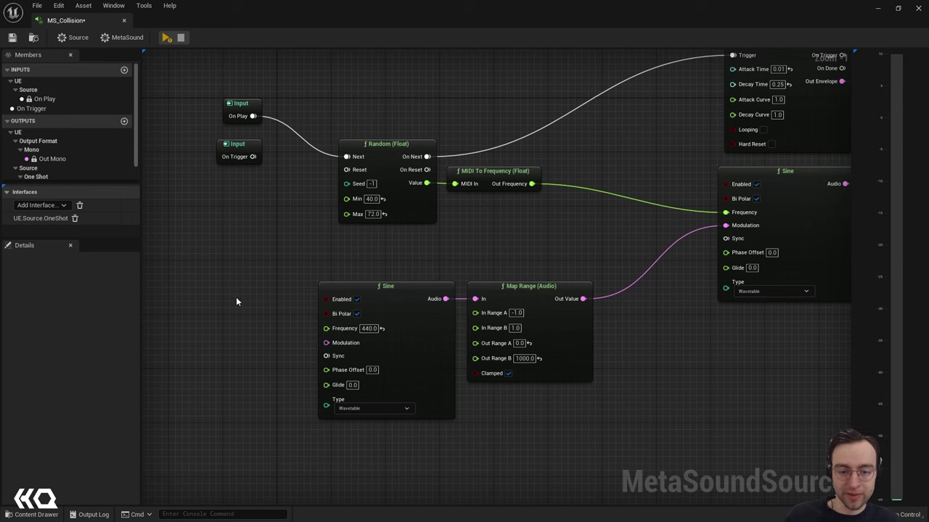
pyautogui.moveTo(532, 184); pyautogui.dragTo(222, 298)
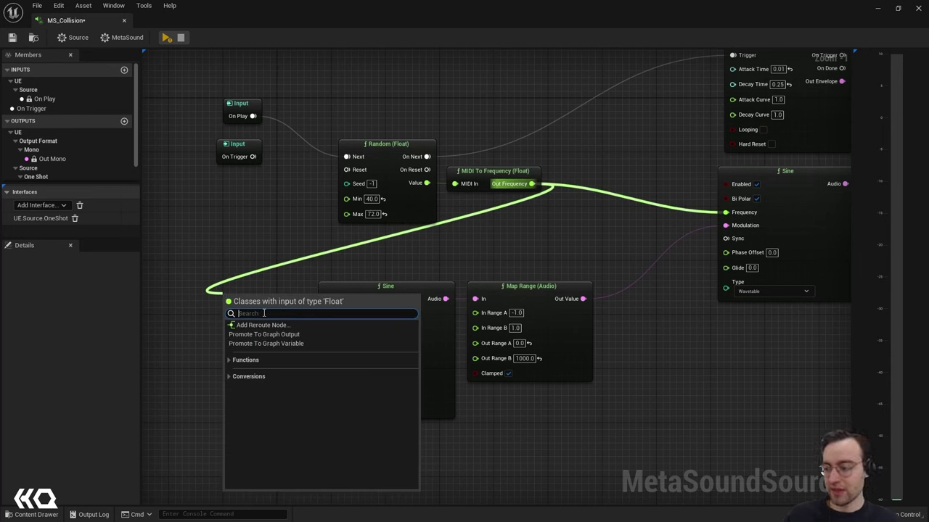
pyautogui.write('multipl')
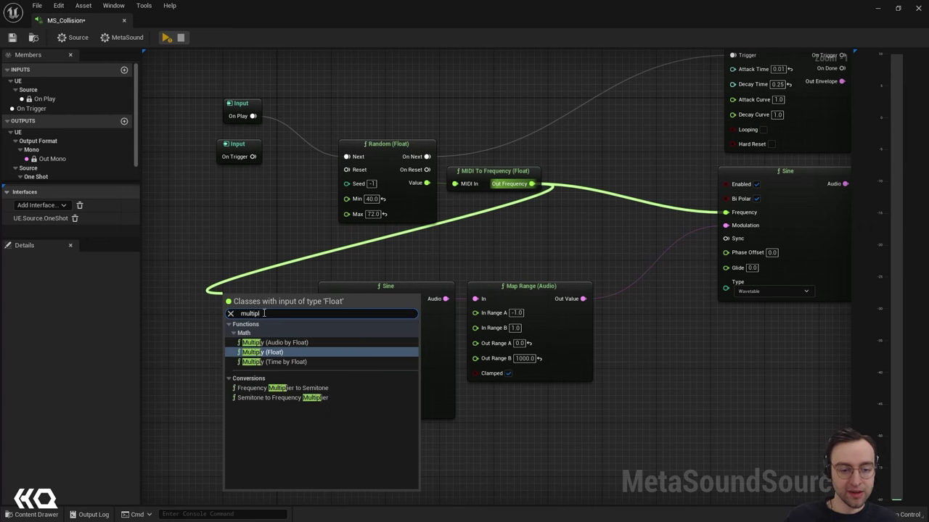
pyautogui.click(269, 352)
pyautogui.moveTo(248, 296); pyautogui.dragTo(255, 304)
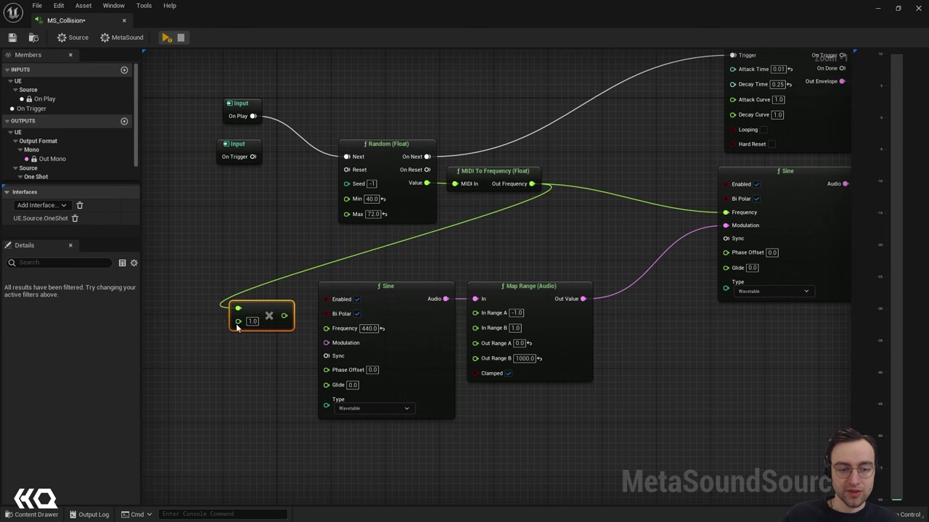
# Set the Multiply node's second operand to 15 and connect its result to the modulating Sine's Frequency input.
pyautogui.click(252, 321)
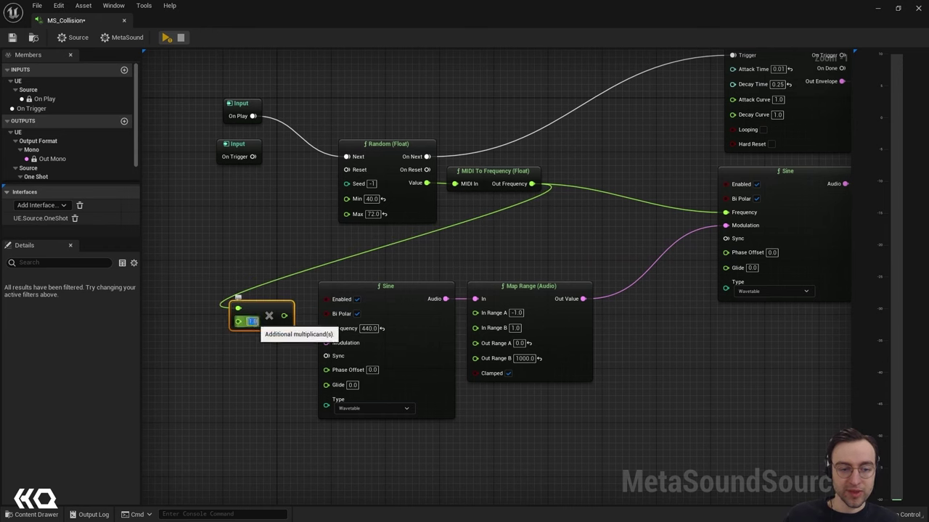
pyautogui.write('15.0')
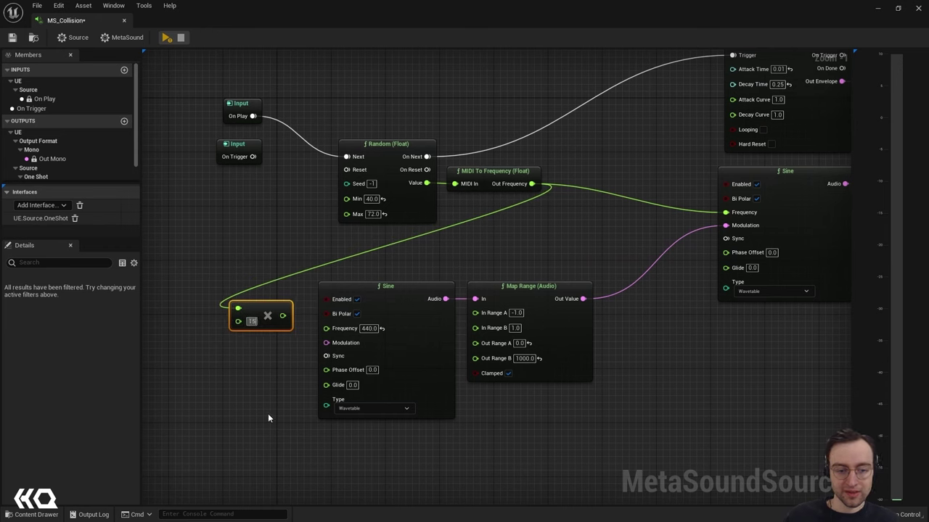
pyautogui.click(254, 392)
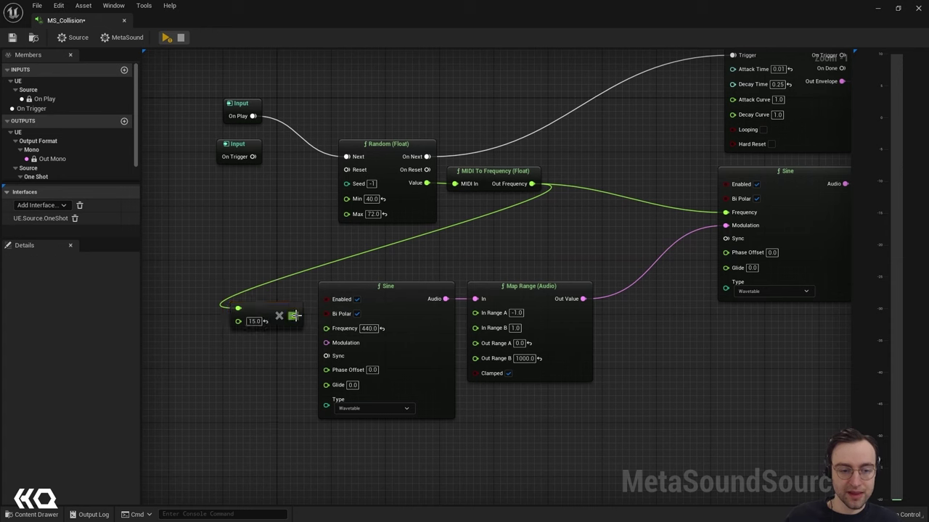
pyautogui.moveTo(294, 316); pyautogui.dragTo(334, 332)
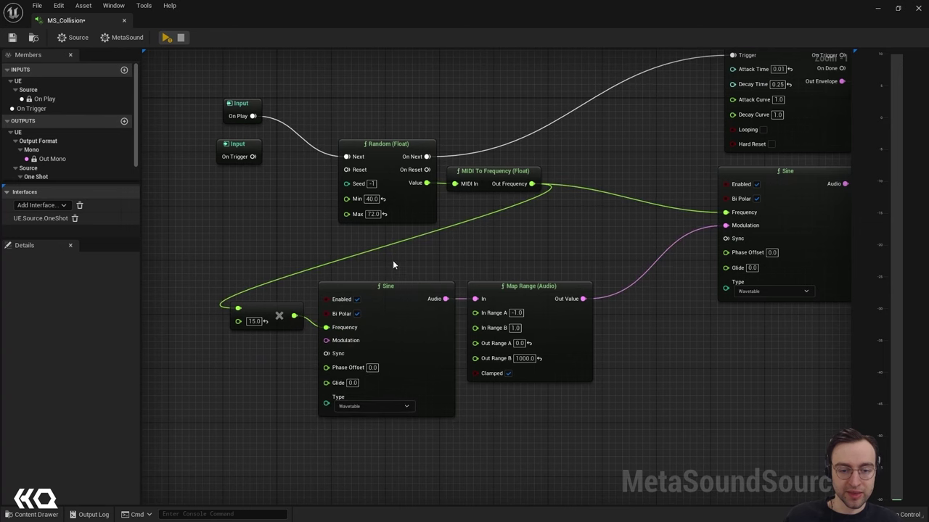
# Play the MetaSound to hear the modulation frequency following the random pitch.
pyautogui.scroll(-1, 467, 244)
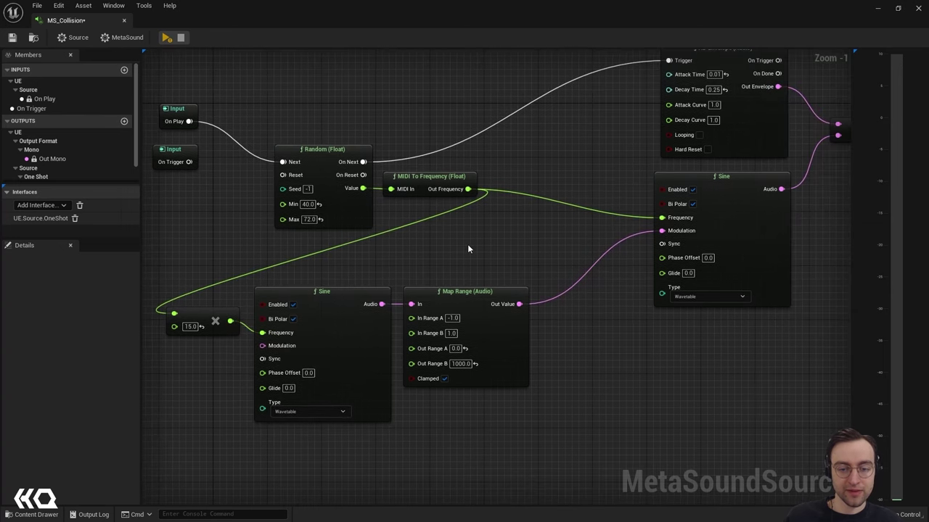
pyautogui.press('space')
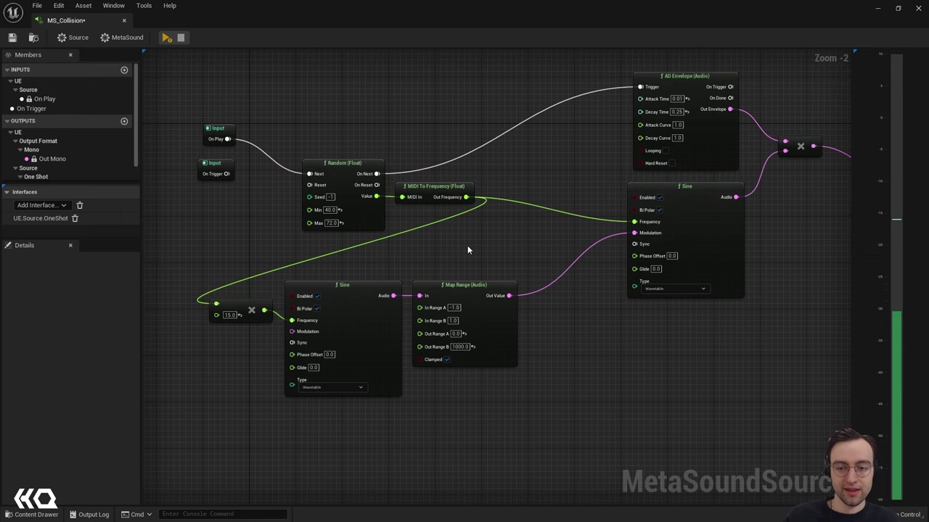
pyautogui.press('space')
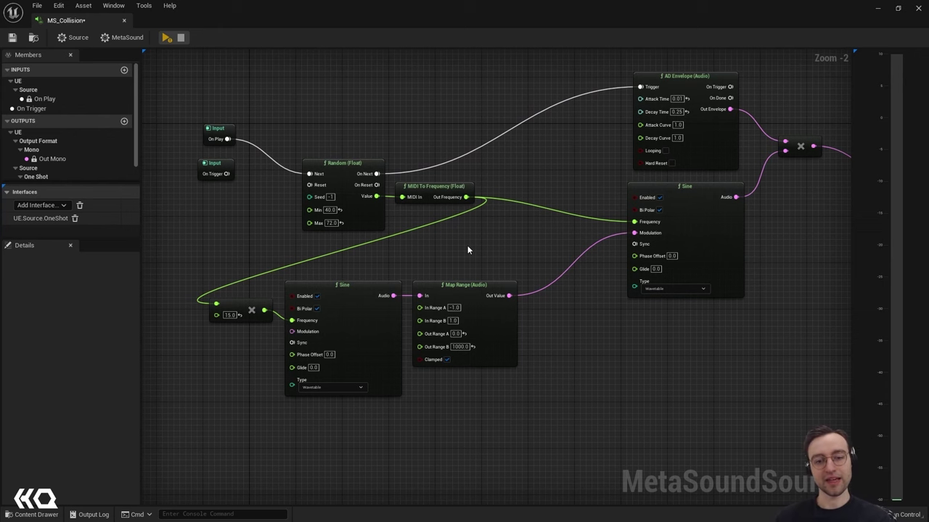
# Move the Random (Float) and MIDI To Frequency nodes together so they line up with the On Play input, and play the MetaSound.
pyautogui.moveTo(297, 94); pyautogui.dragTo(312, 134, button='right')
pyautogui.moveTo(312, 151); pyautogui.dragTo(509, 269)
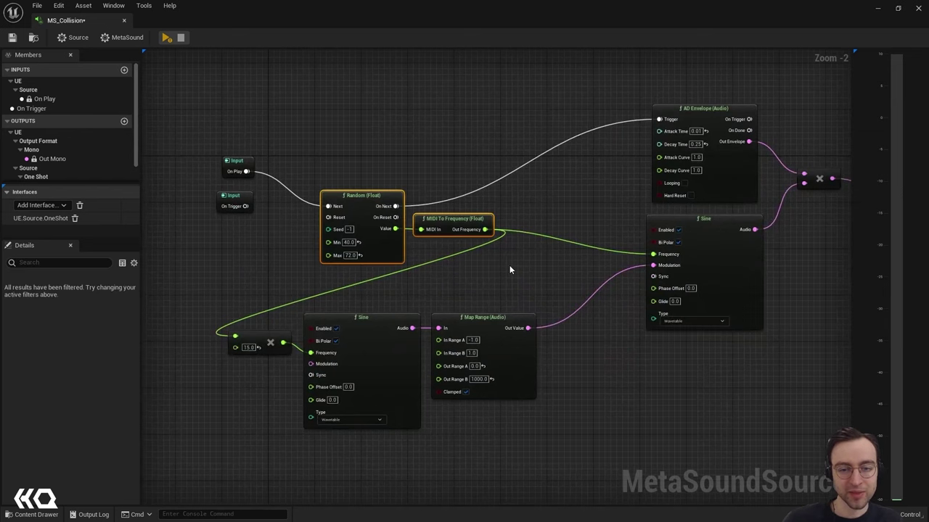
pyautogui.press('space')
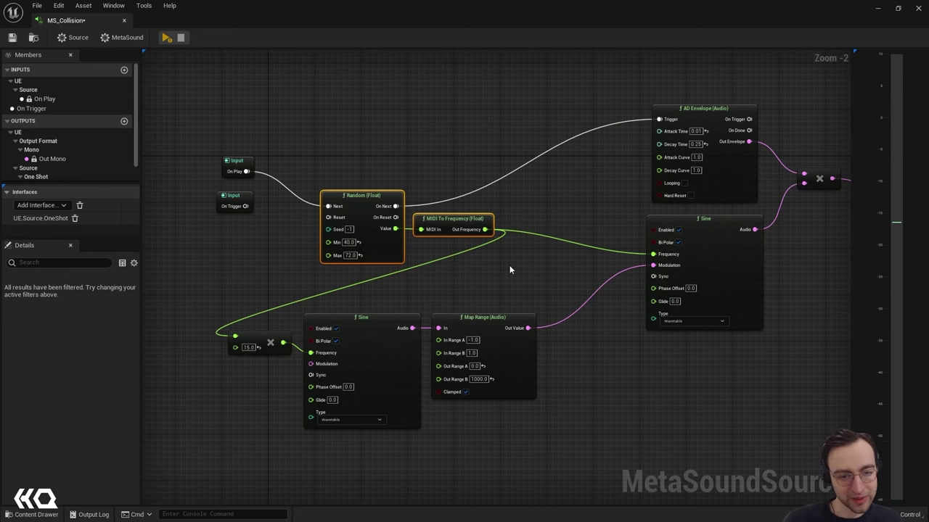
pyautogui.moveTo(397, 207); pyautogui.dragTo(397, 190)
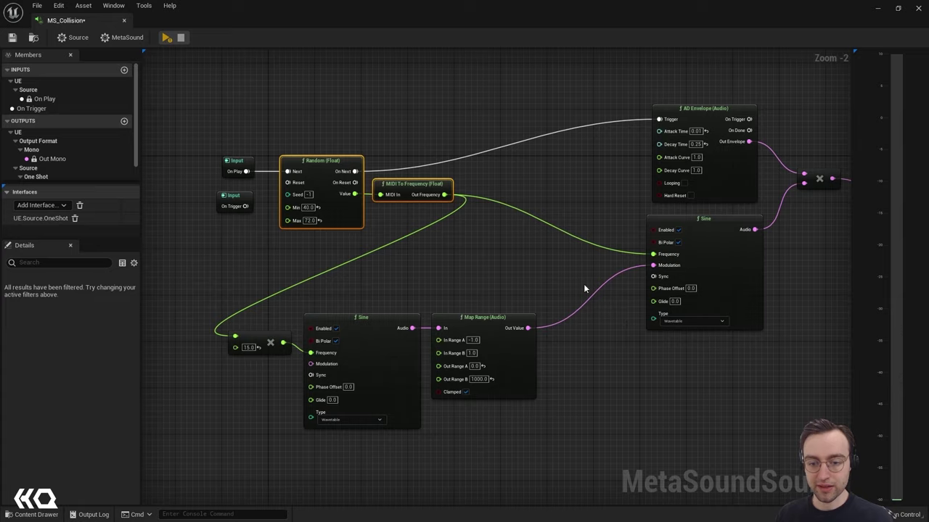
pyautogui.moveTo(527, 263); pyautogui.dragTo(436, 254, button='right')
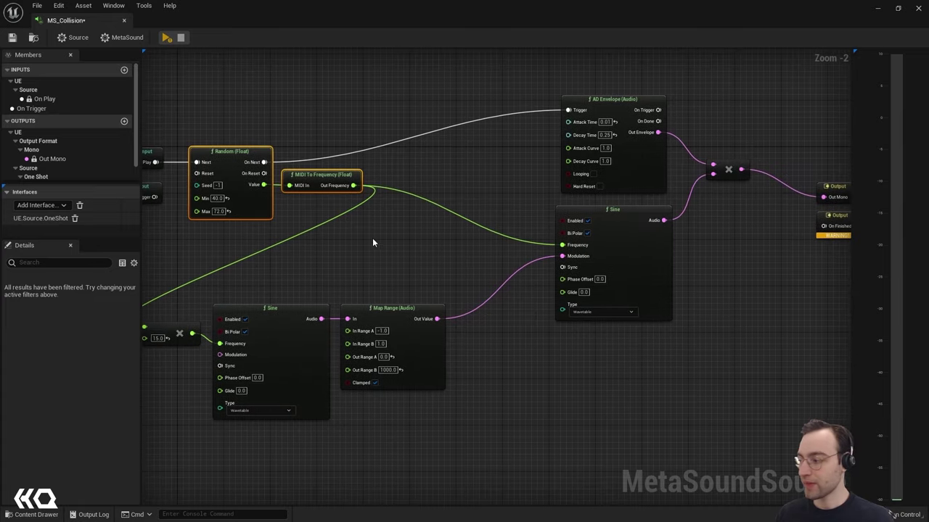
# Duplicate the AD Envelope (Audio) node and place the copy in the gap below MIDI To Frequency.
pyautogui.click(600, 101)
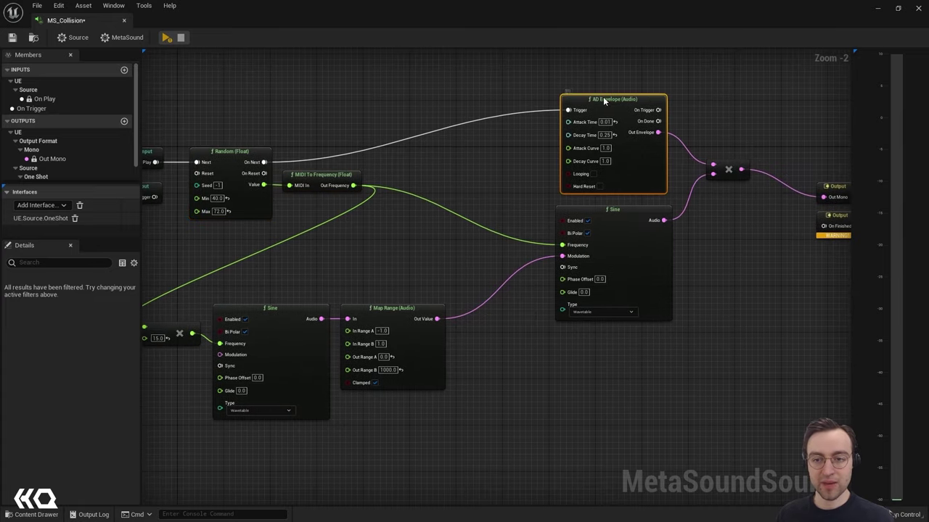
pyautogui.moveTo(551, 91); pyautogui.dragTo(561, 92, button='right')
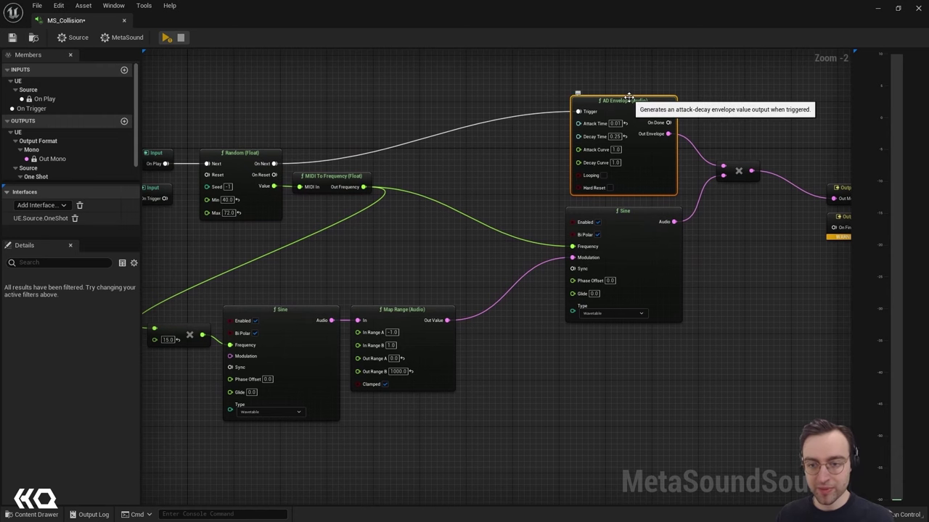
pyautogui.hotkey('ctrl', 'd')
pyautogui.moveTo(708, 98); pyautogui.dragTo(473, 205)
# Move the Multiply (Float), modulating Sine and Map Range nodes down together and place the duplicated AD Envelope just above Map Range.
pyautogui.moveTo(525, 411); pyautogui.dragTo(543, 406, button='right')
pyautogui.moveTo(629, 400); pyautogui.dragTo(285, 304)
pyautogui.moveTo(525, 288); pyautogui.dragTo(525, 335)
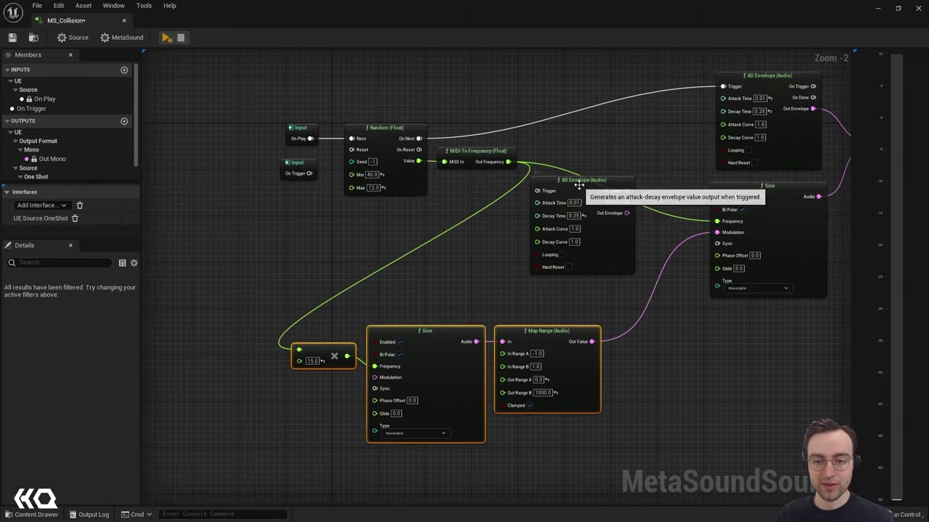
pyautogui.moveTo(578, 185); pyautogui.dragTo(550, 218)
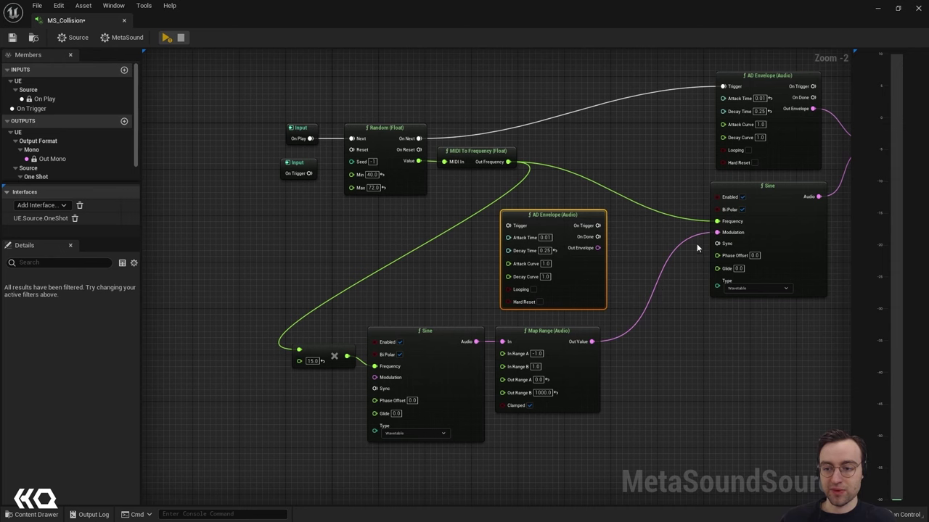
# Add a Multiply (Audio) node fed by the duplicated AD Envelope's Out Envelope.
pyautogui.moveTo(791, 339); pyautogui.dragTo(629, 243, button='right')
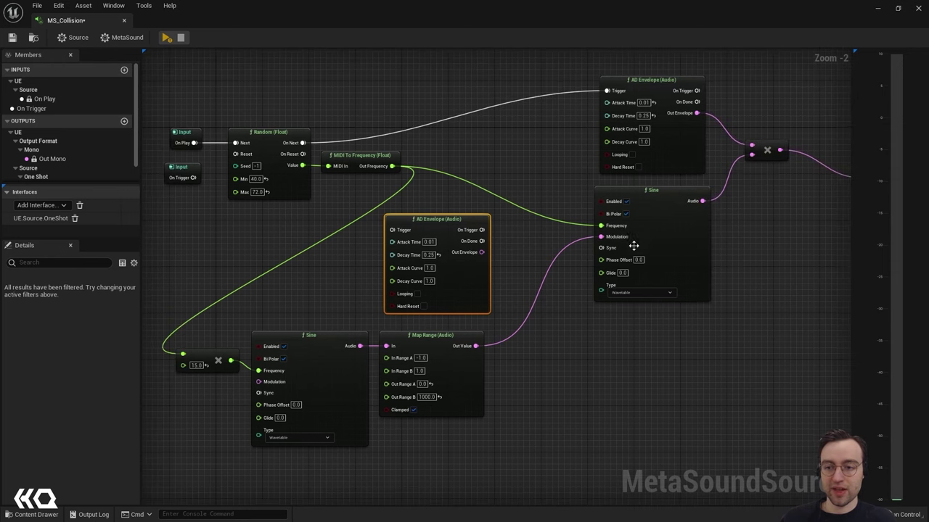
pyautogui.moveTo(750, 273); pyautogui.dragTo(692, 292, button='right')
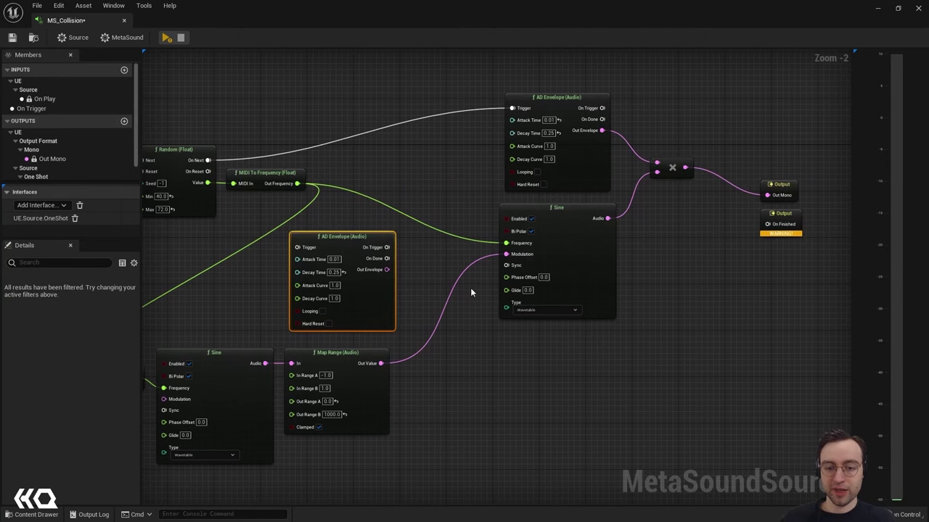
pyautogui.moveTo(470, 287); pyautogui.dragTo(550, 254, button='right')
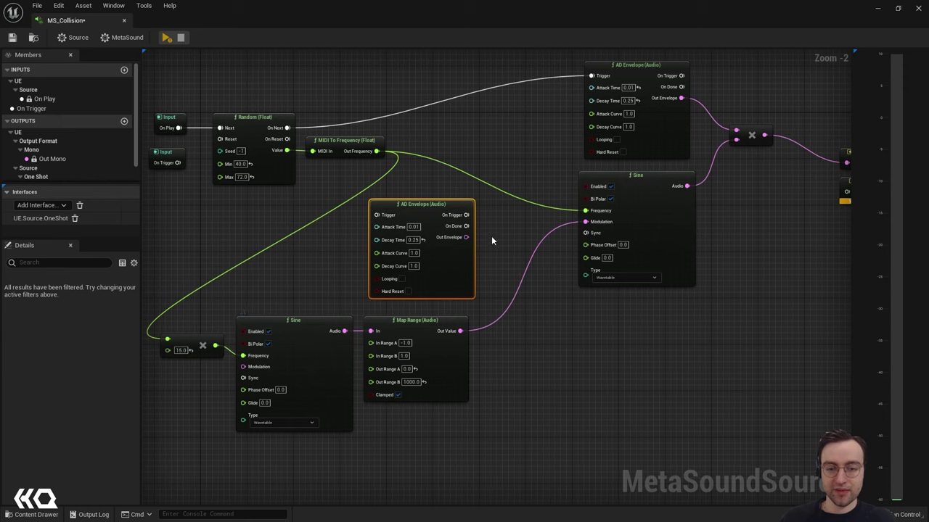
pyautogui.click(506, 263)
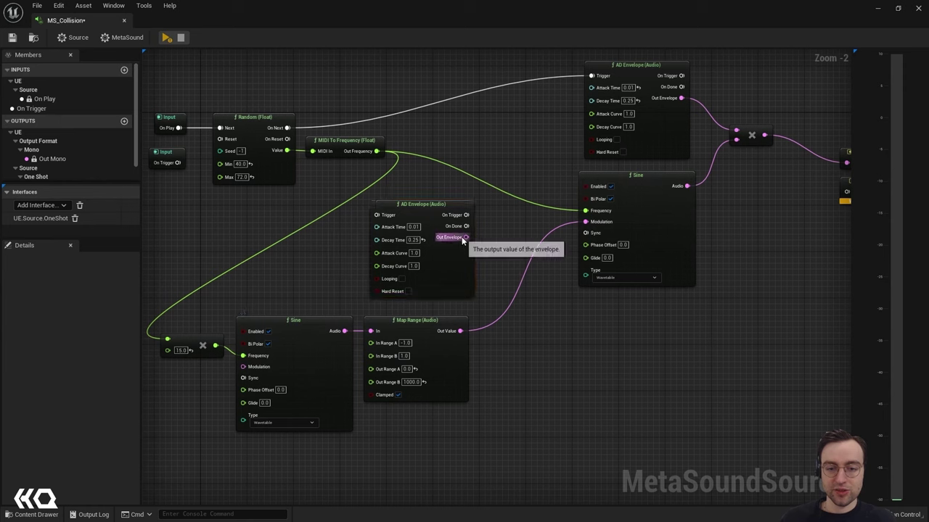
pyautogui.moveTo(467, 240); pyautogui.dragTo(508, 260)
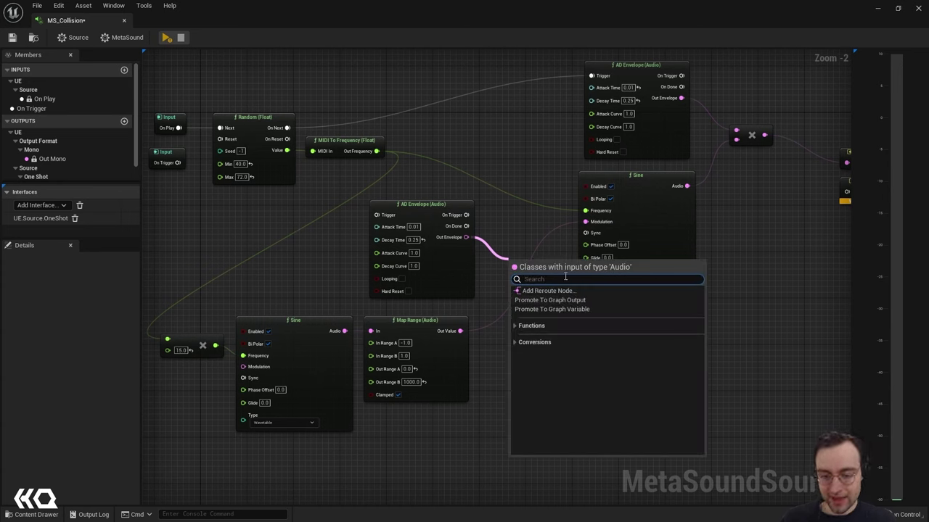
pyautogui.write('mult')
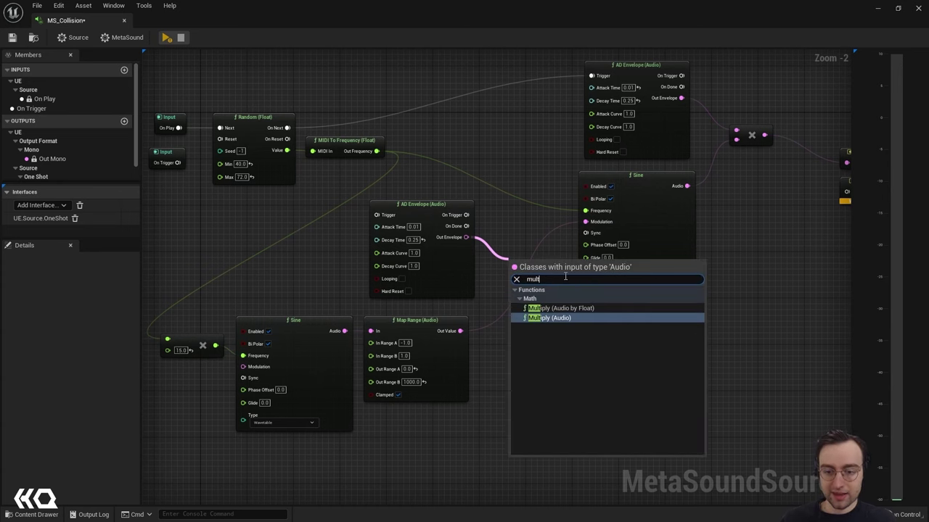
pyautogui.click(541, 318)
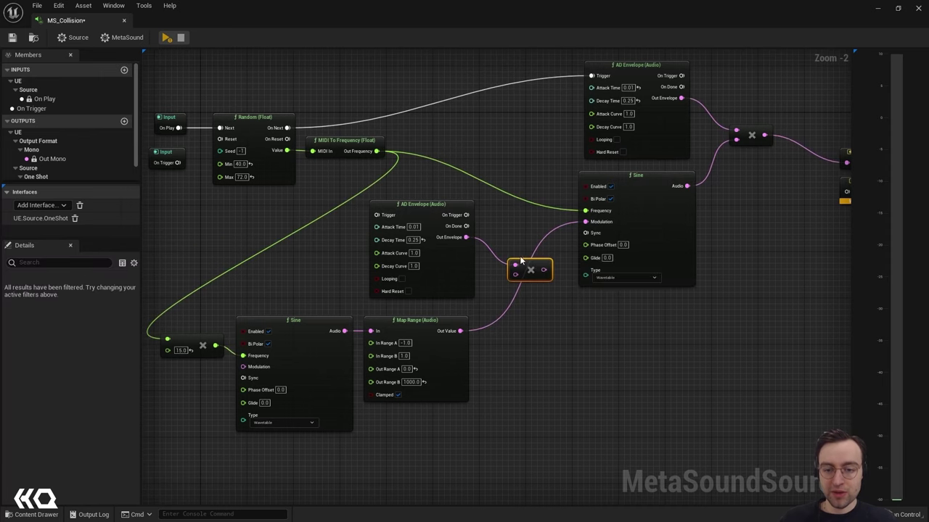
# Feed Map Range's Out Value into the new Multiply node's second input and connect its result to the main Sine's Modulation input.
pyautogui.moveTo(520, 262); pyautogui.dragTo(521, 272)
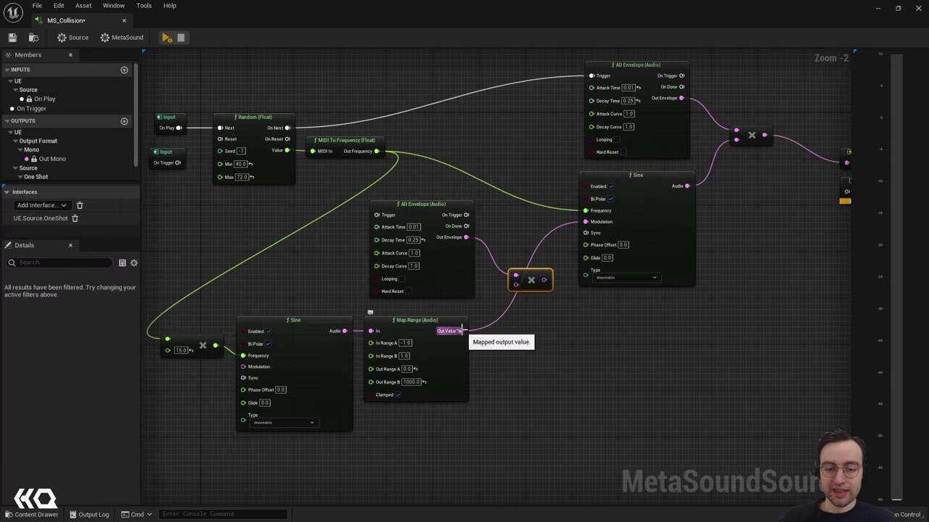
pyautogui.moveTo(462, 330); pyautogui.dragTo(516, 285)
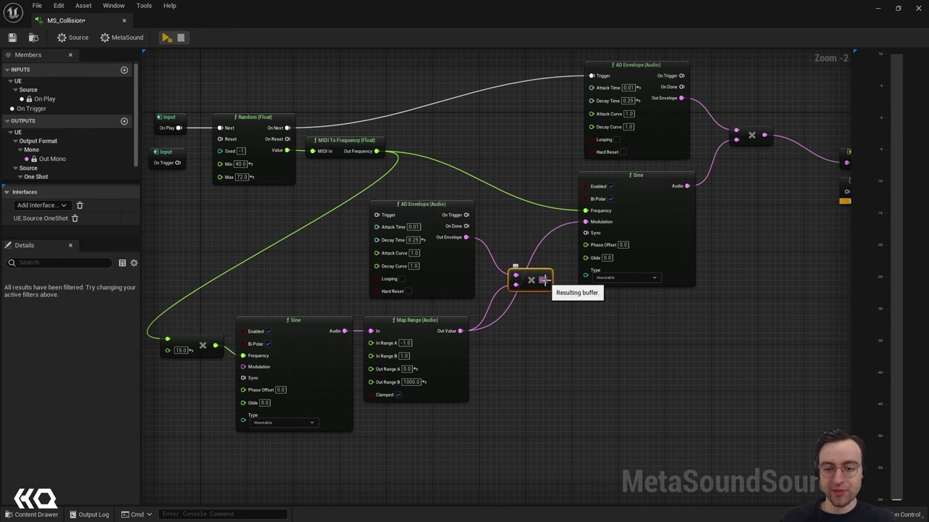
pyautogui.moveTo(544, 280); pyautogui.dragTo(589, 224)
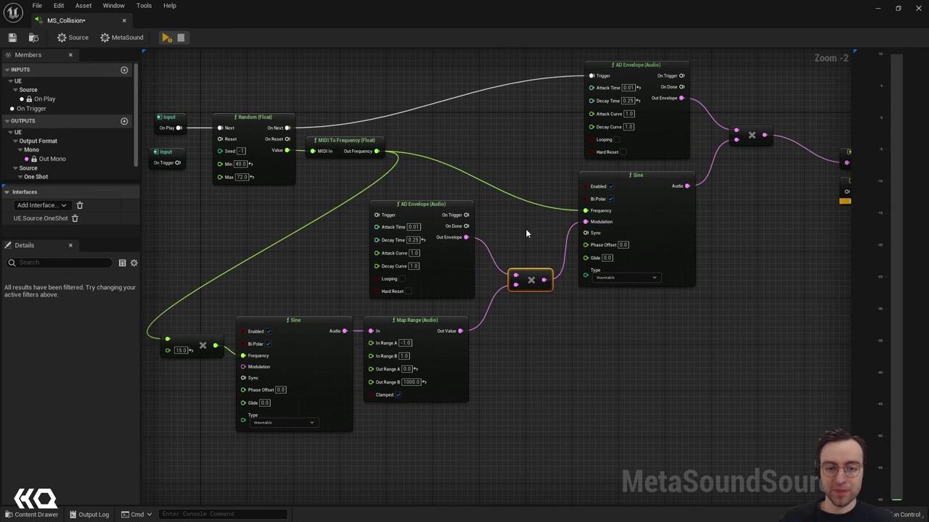
# Connect Random's On Next to the duplicated AD Envelope's Trigger, and its On Trigger to the original AD Envelope's Trigger.
pyautogui.scroll(1, 525, 229)
pyautogui.moveTo(529, 235); pyautogui.dragTo(591, 266, button='right')
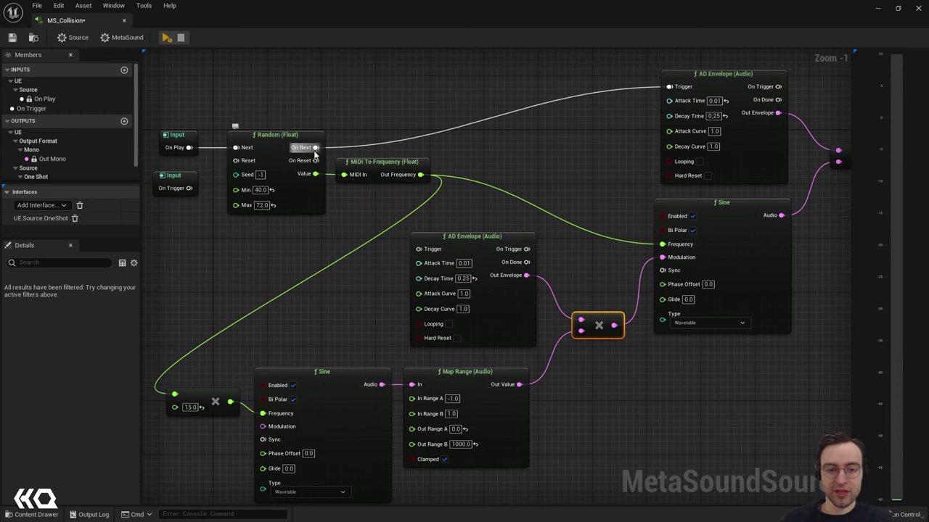
pyautogui.moveTo(317, 150); pyautogui.dragTo(419, 252)
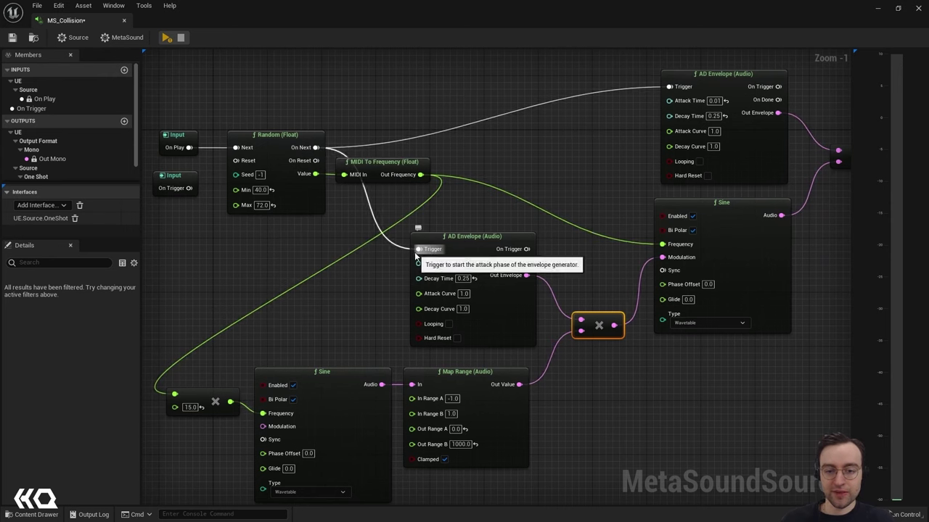
pyautogui.moveTo(564, 240); pyautogui.dragTo(497, 264, button='right')
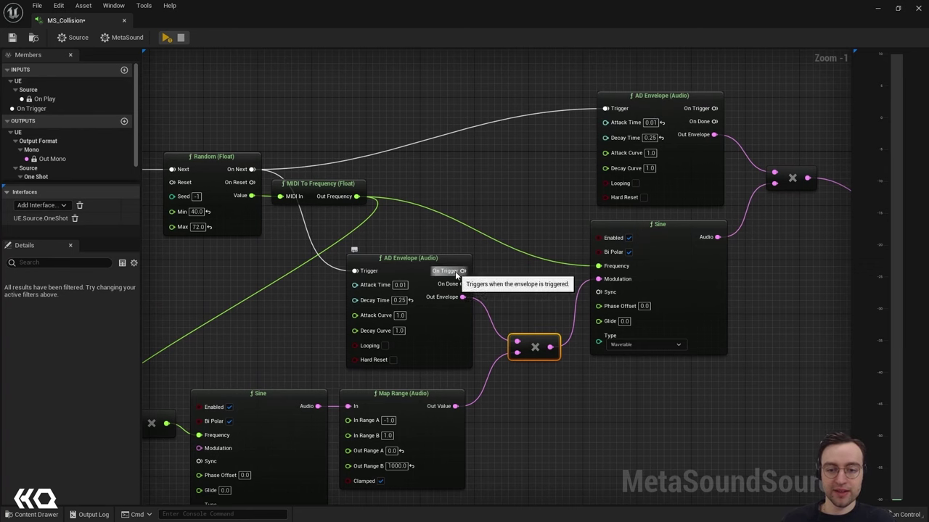
pyautogui.moveTo(463, 271); pyautogui.dragTo(615, 110)
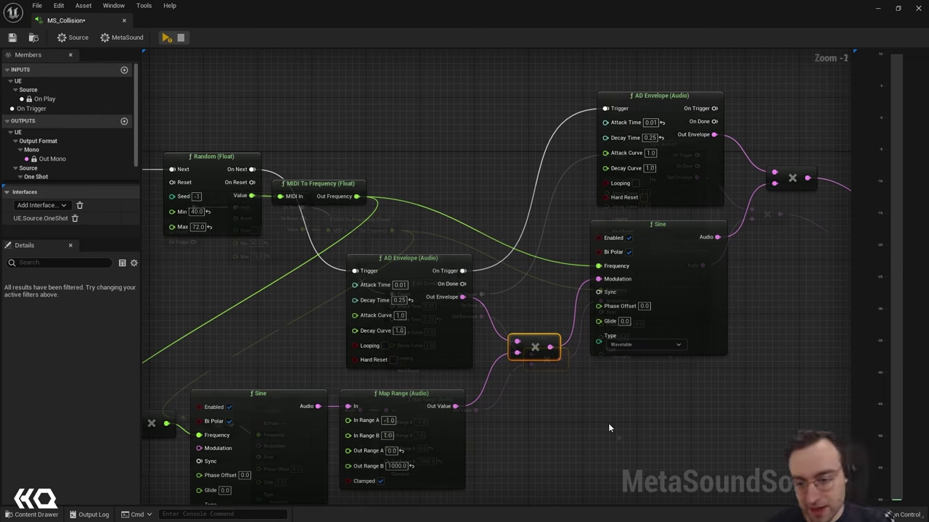
# Play the MetaSound several times to hear the enveloped modulation.
pyautogui.scroll(-1, 608, 427)
pyautogui.moveTo(610, 426); pyautogui.dragTo(608, 348, button='right')
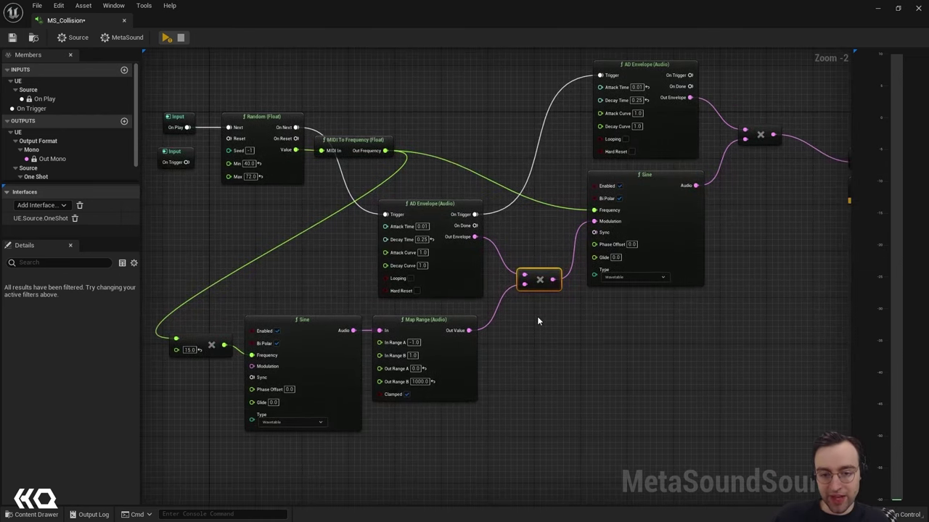
pyautogui.press('space')
pyautogui.press('space')
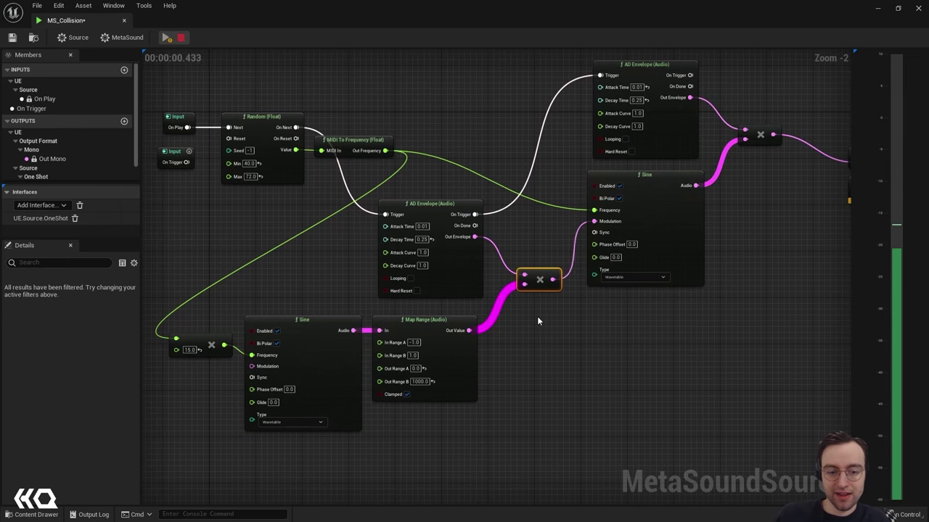
pyautogui.press('space')
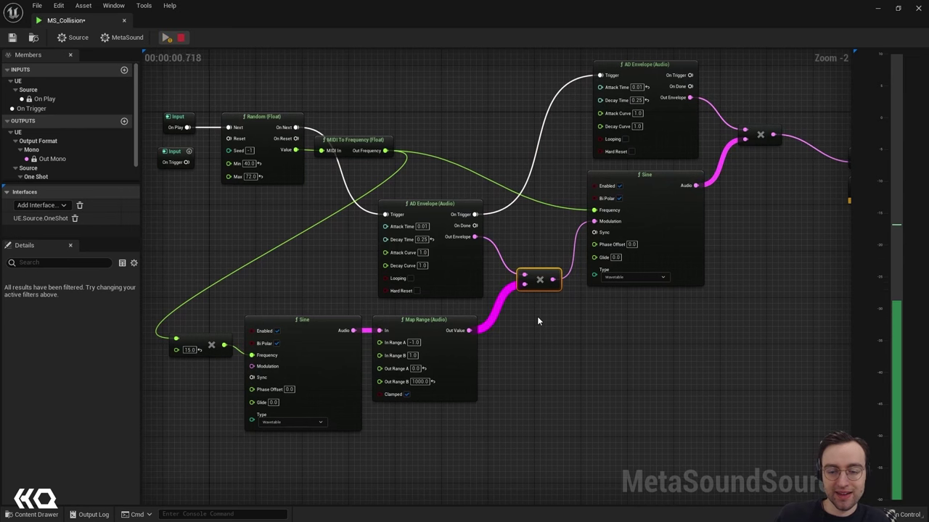
pyautogui.press('space')
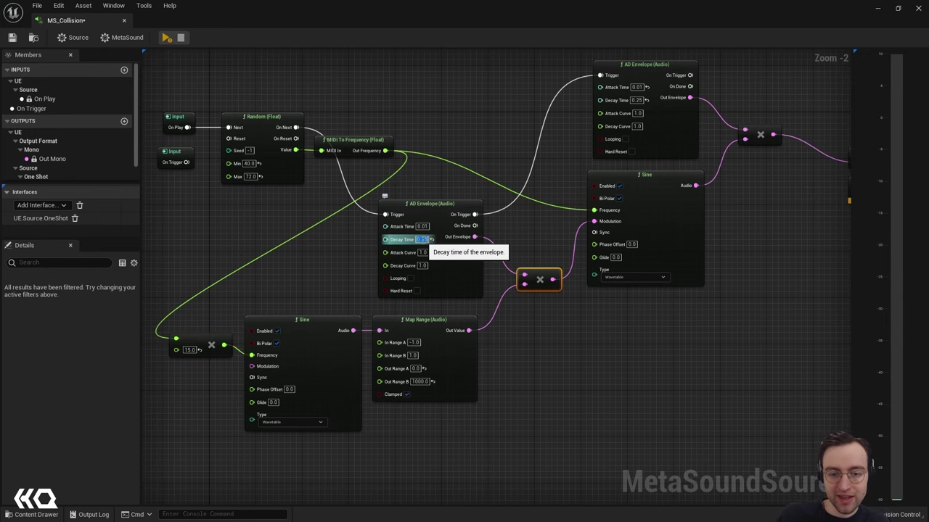
# Set the modulation AD Envelope's Decay Time to 0.025.
pyautogui.scroll(2, 330, 270)
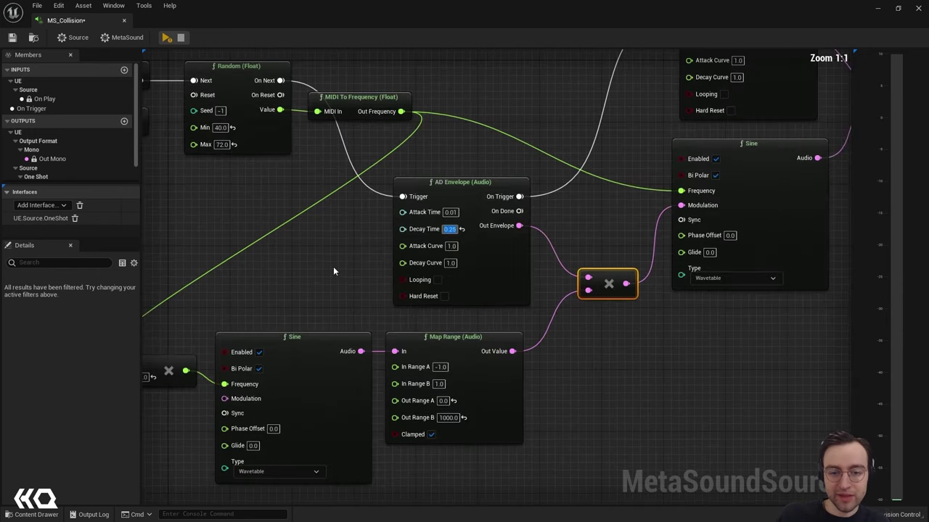
pyautogui.click(428, 228)
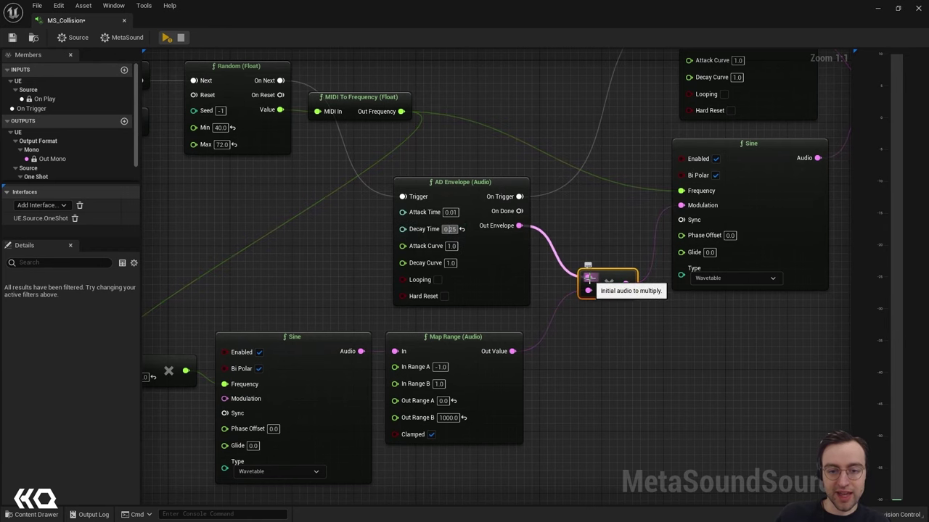
pyautogui.write('0')
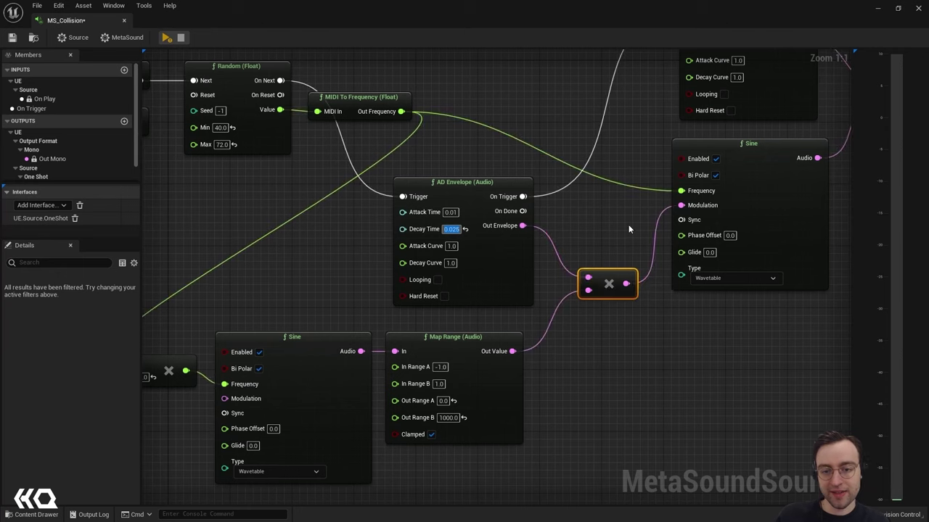
pyautogui.click(628, 225)
# Play the MetaSound again to hear the shorter modulation decay.
pyautogui.press('space')
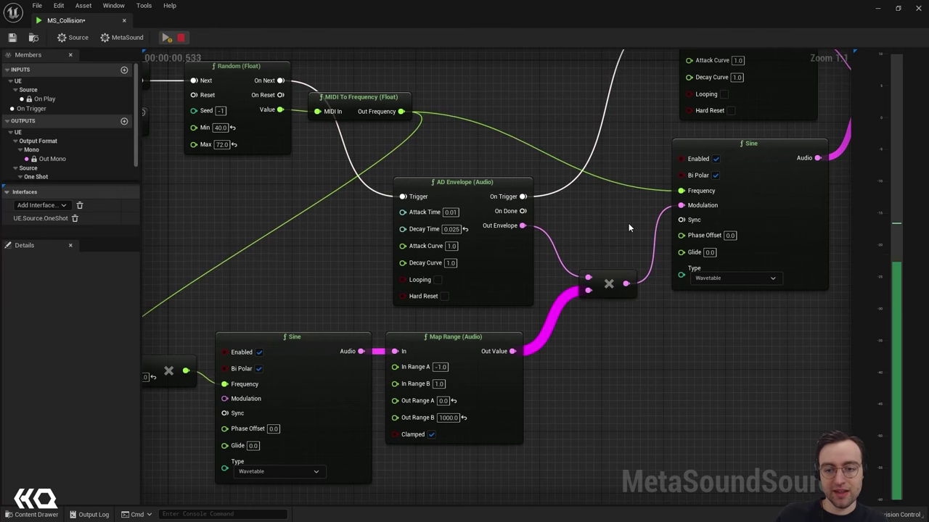
pyautogui.press('space')
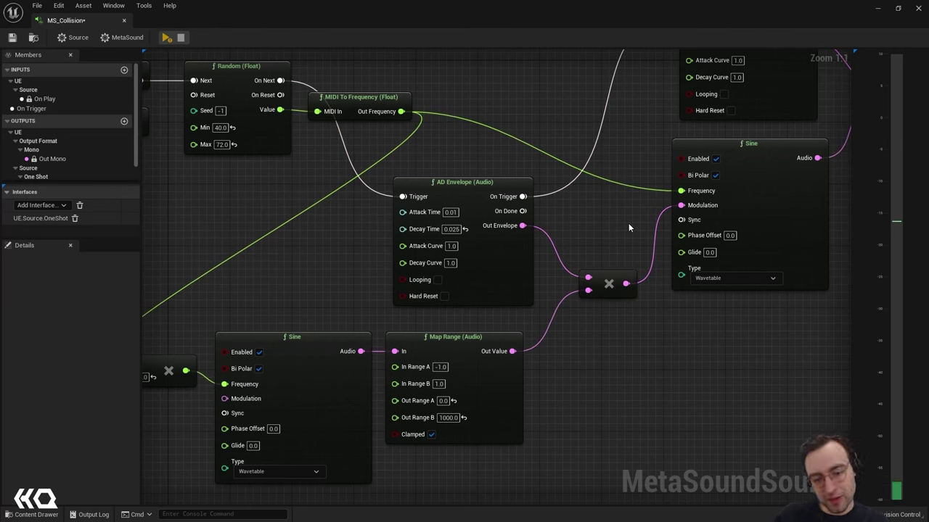
pyautogui.press('space')
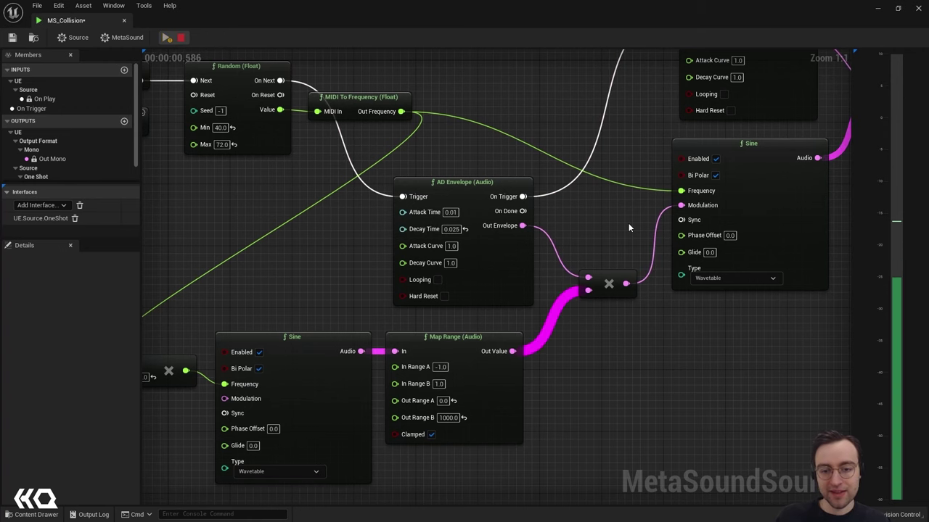
pyautogui.moveTo(628, 224); pyautogui.dragTo(487, 231, button='right')
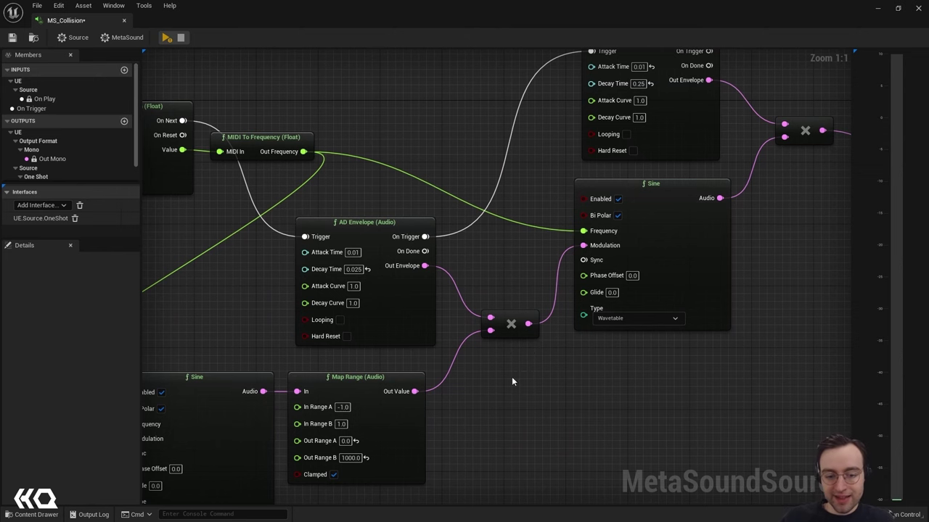
pyautogui.moveTo(511, 380); pyautogui.dragTo(636, 324, button='right')
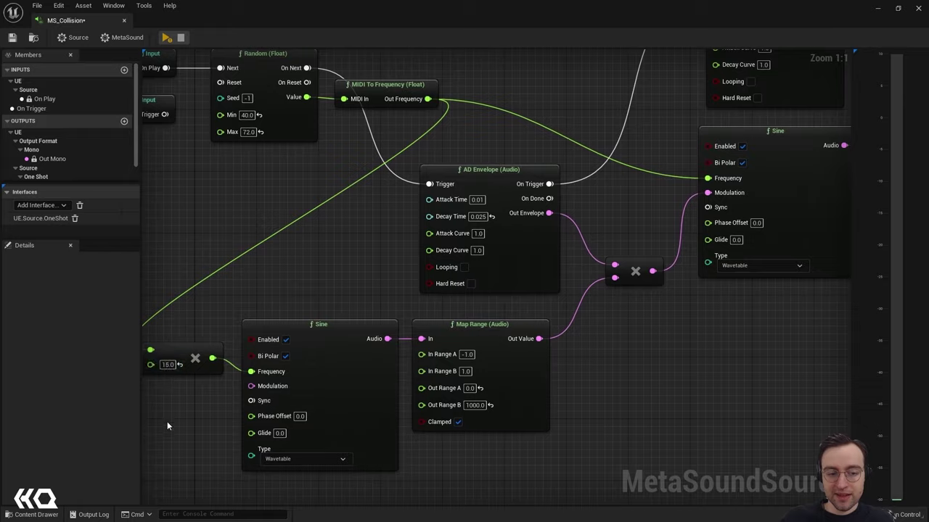
pyautogui.moveTo(167, 421); pyautogui.dragTo(270, 377, button='right')
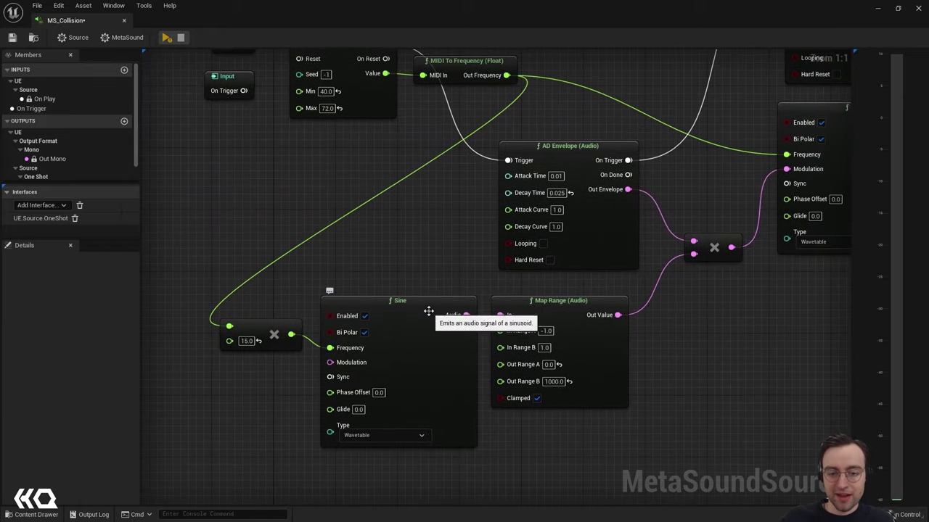
pyautogui.moveTo(604, 271); pyautogui.dragTo(494, 327, button='right')
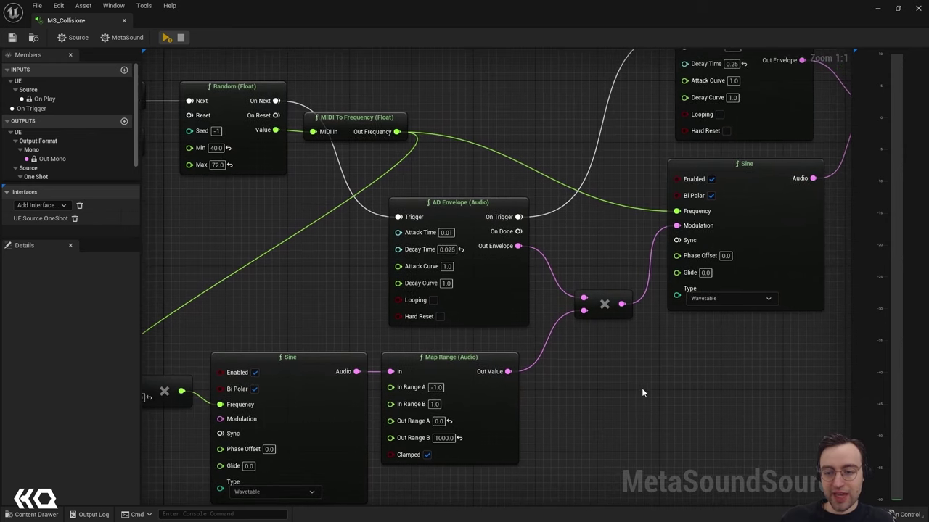
pyautogui.scroll(-1, 641, 392)
pyautogui.moveTo(674, 390); pyautogui.dragTo(595, 340, button='right')
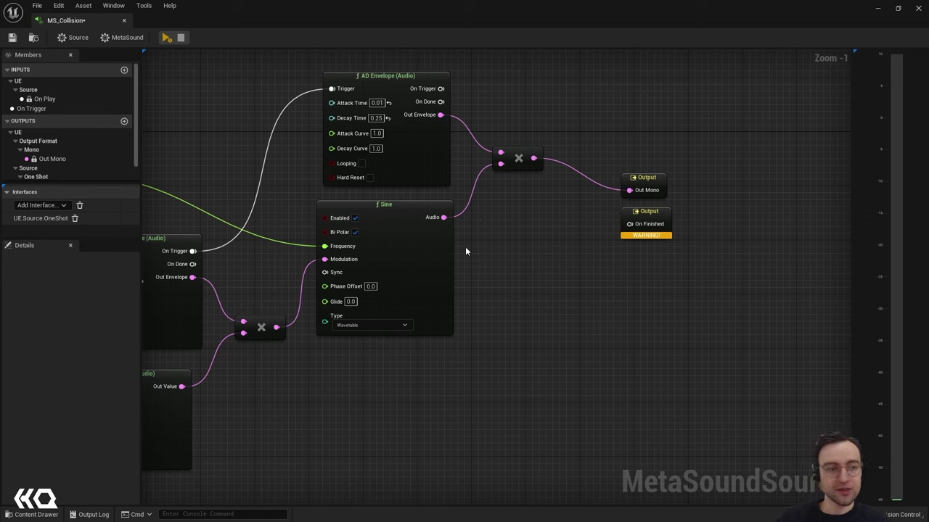
# Add a new MetaSound input and name it Impulse Level.
pyautogui.click(124, 70)
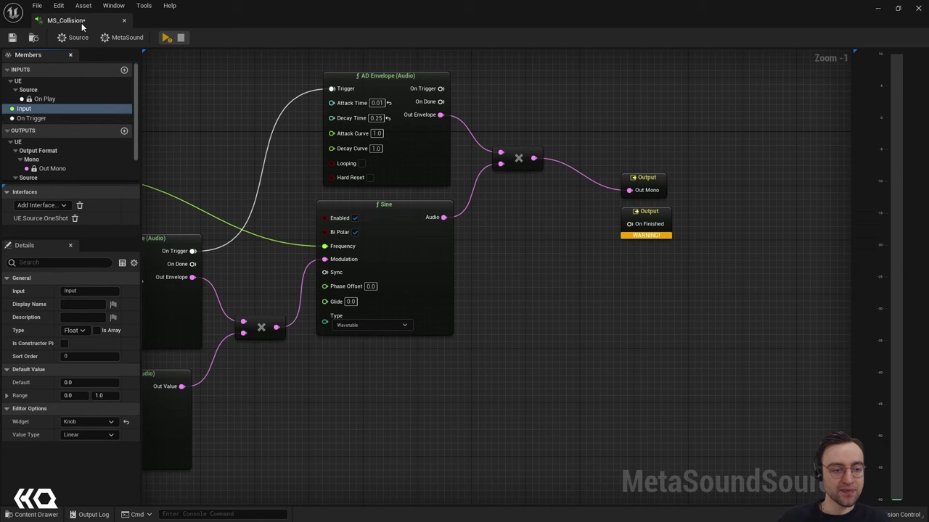
pyautogui.doubleClick(84, 291)
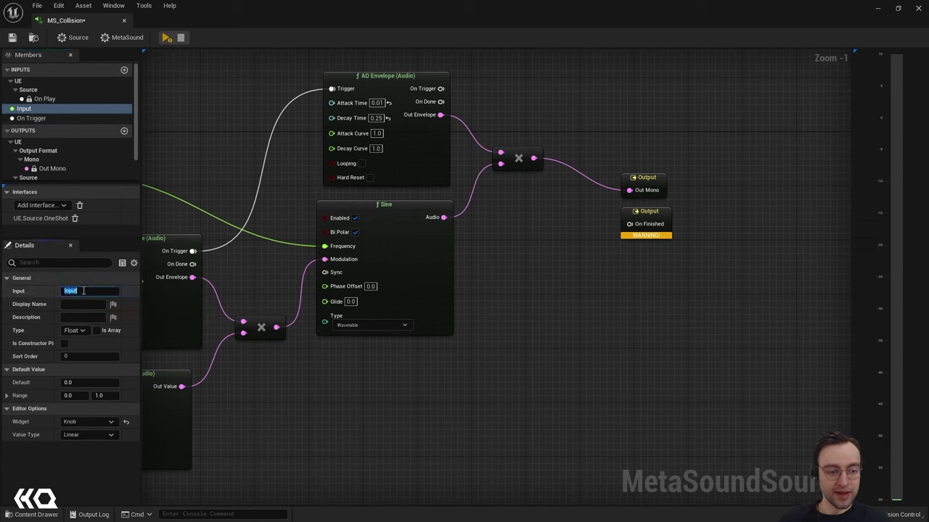
pyautogui.press('BackSpace')
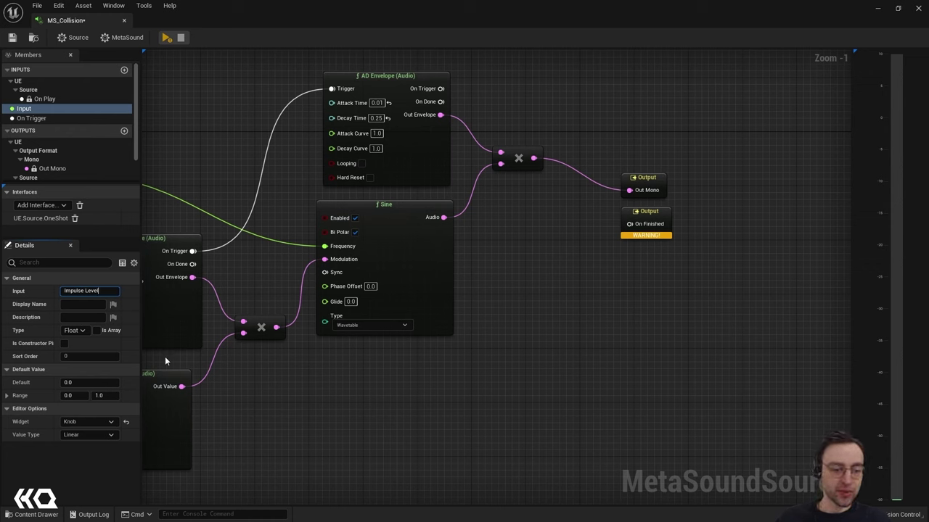
pyautogui.click(69, 460)
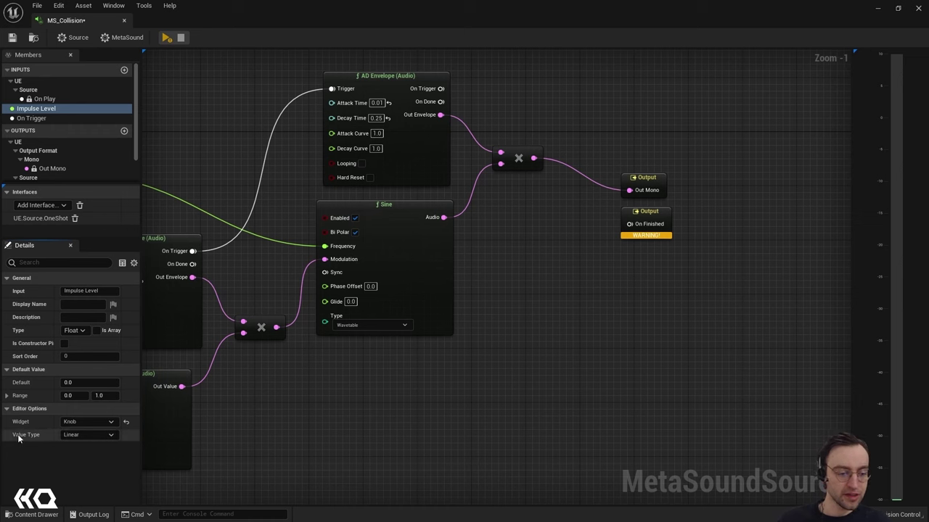
# Set the Impulse Level input's value type to Volume and open the upper limit of its dB range for editing.
pyautogui.click(105, 435)
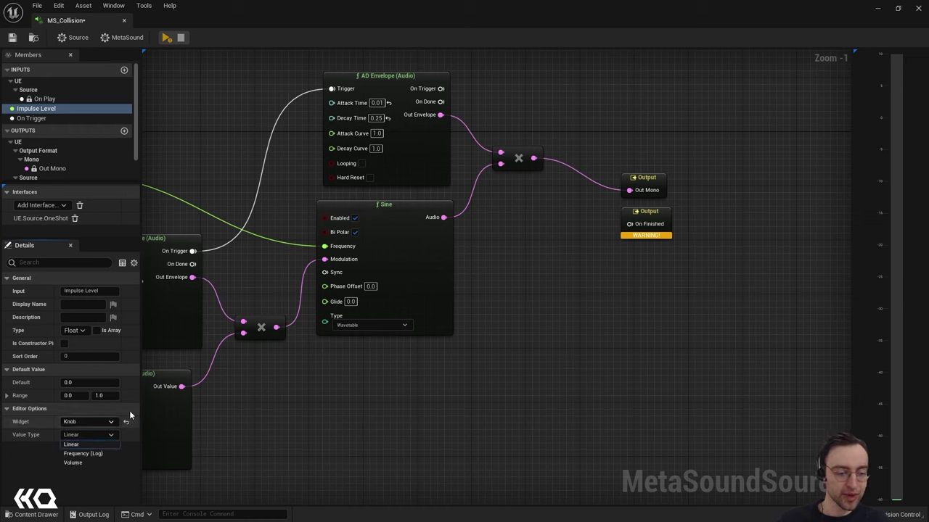
pyautogui.click(86, 462)
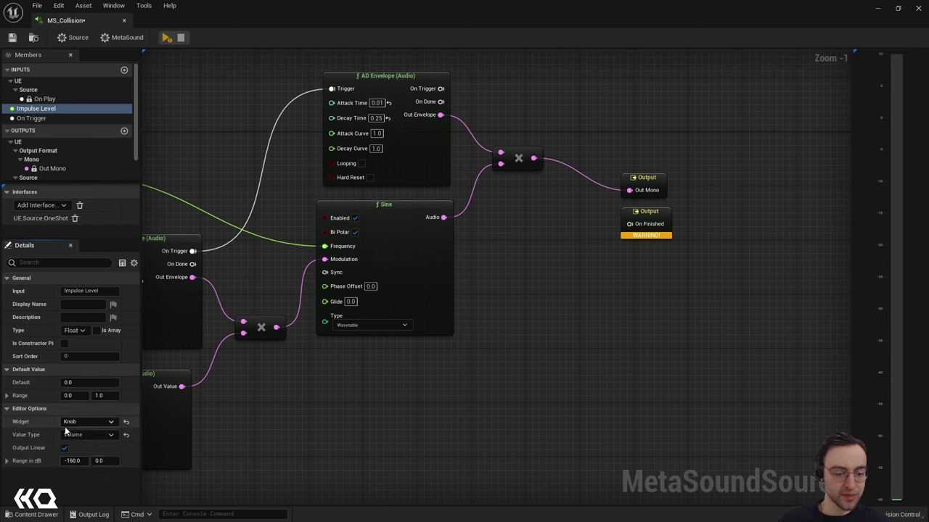
pyautogui.click(104, 461)
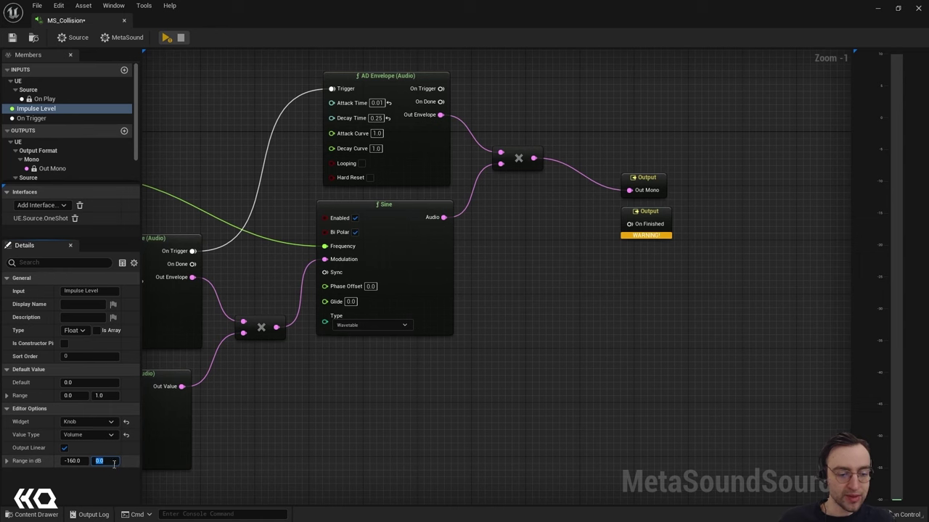
# Set the upper limit of the Impulse Level input's decibel range to -3.0.
pyautogui.write('-')
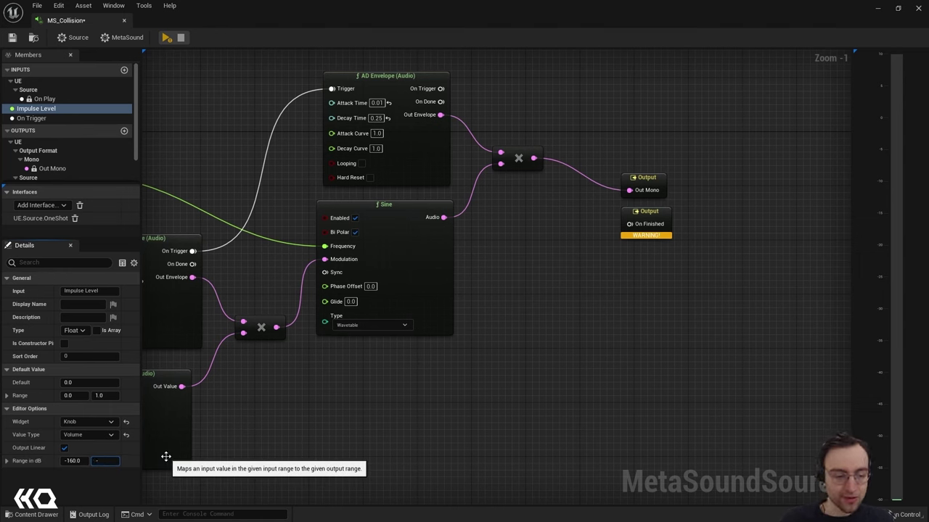
pyautogui.write('3')
pyautogui.press('Return')
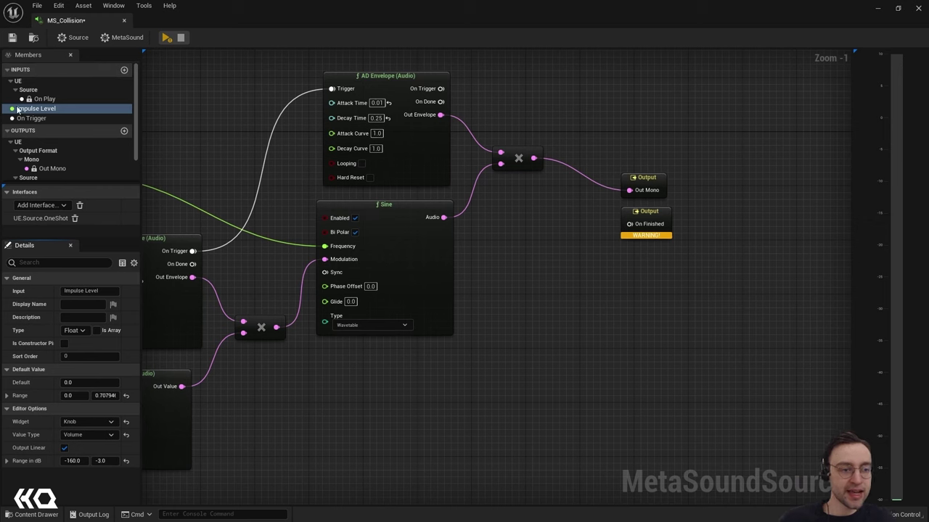
# Place the Impulse Level input in the graph below the final Sine node and connect it to a new Clamp (Float) node.
pyautogui.moveTo(26, 109); pyautogui.dragTo(438, 360)
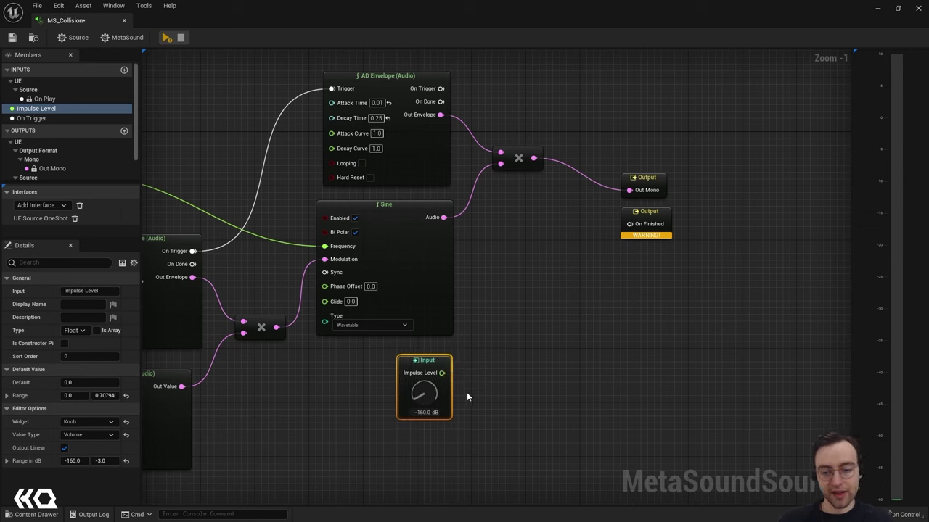
pyautogui.moveTo(428, 362); pyautogui.dragTo(449, 371)
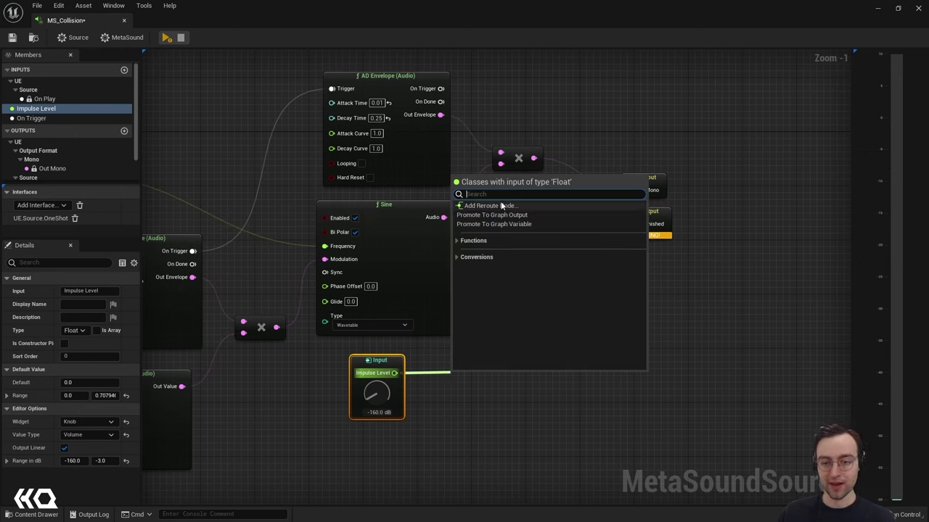
pyautogui.write('ck')
pyautogui.press('BackSpace')
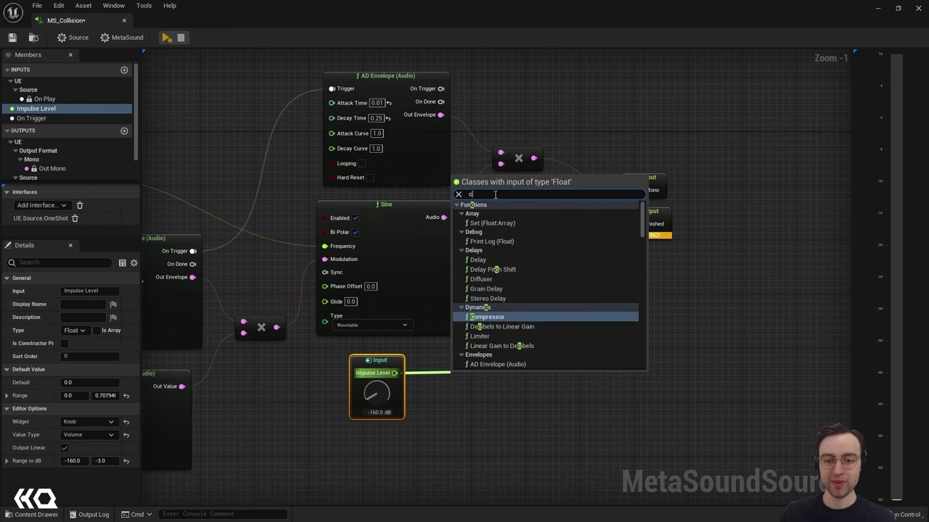
pyautogui.write('lanm')
pyautogui.press('BackSpace')
pyautogui.write('m')
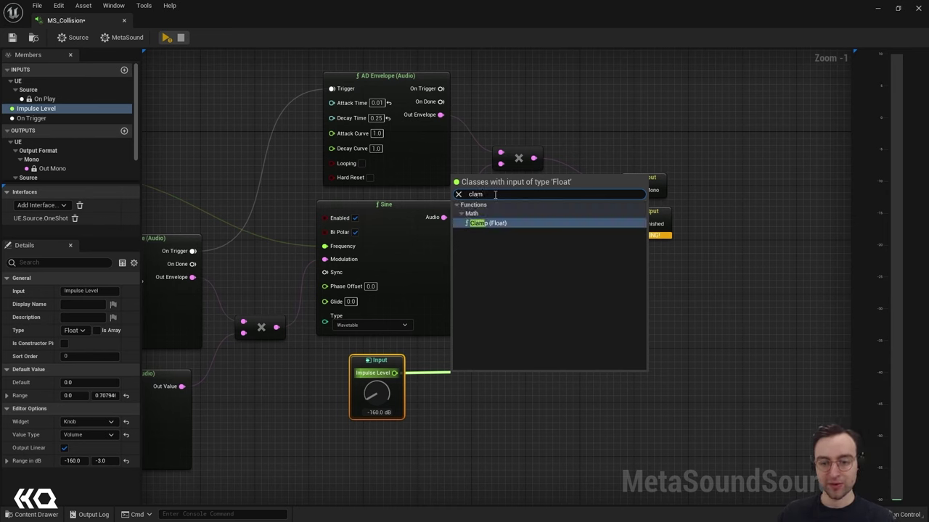
pyautogui.click(479, 223)
pyautogui.moveTo(501, 379); pyautogui.dragTo(481, 372)
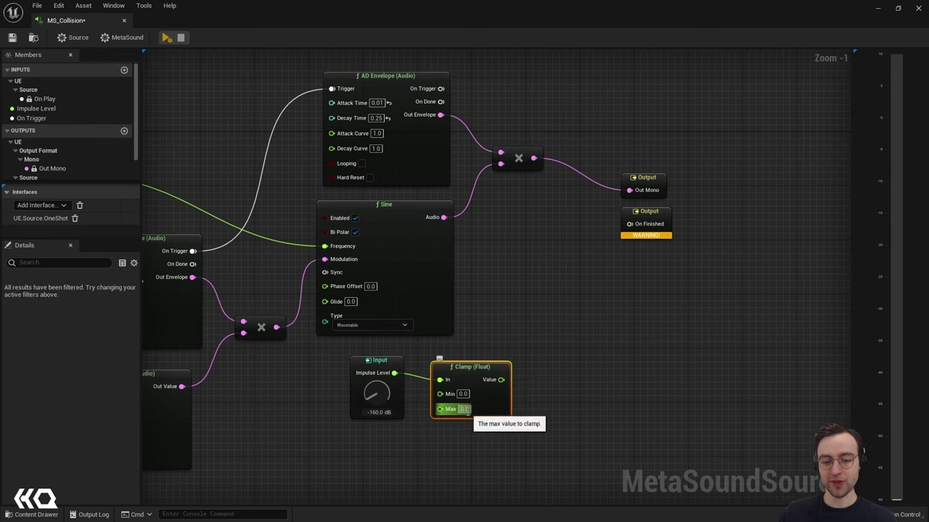
# Set the Clamp node's Max to 1.0 and align the node with the Impulse Level input.
pyautogui.click(464, 409)
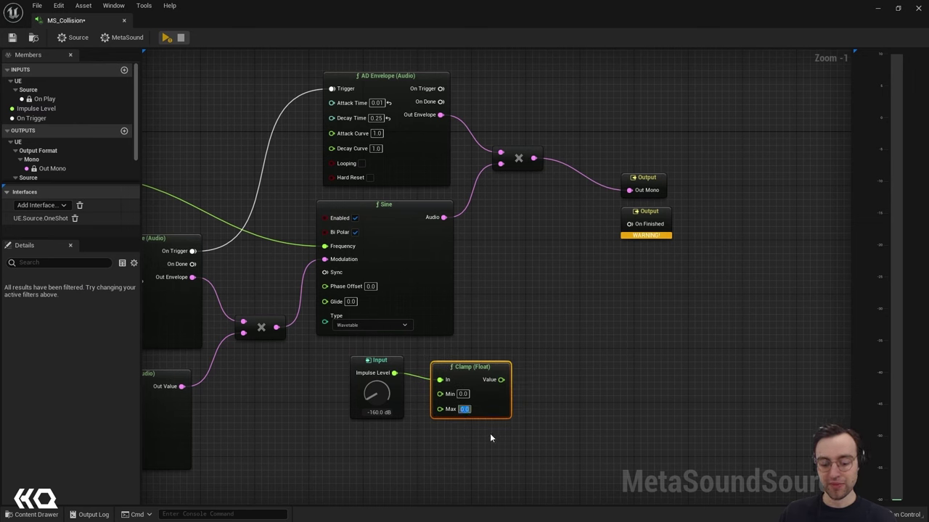
pyautogui.write('1')
pyautogui.press('Return')
pyautogui.click(555, 377)
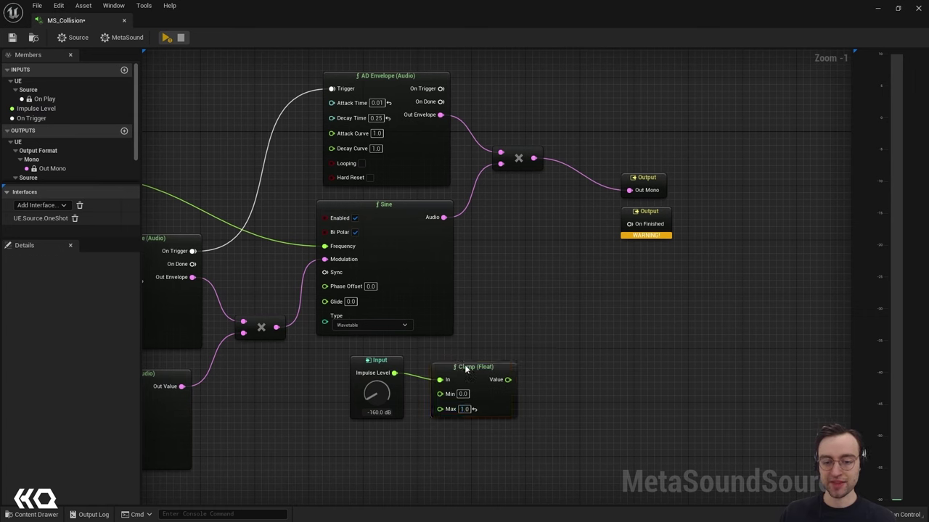
pyautogui.moveTo(466, 369); pyautogui.dragTo(465, 363)
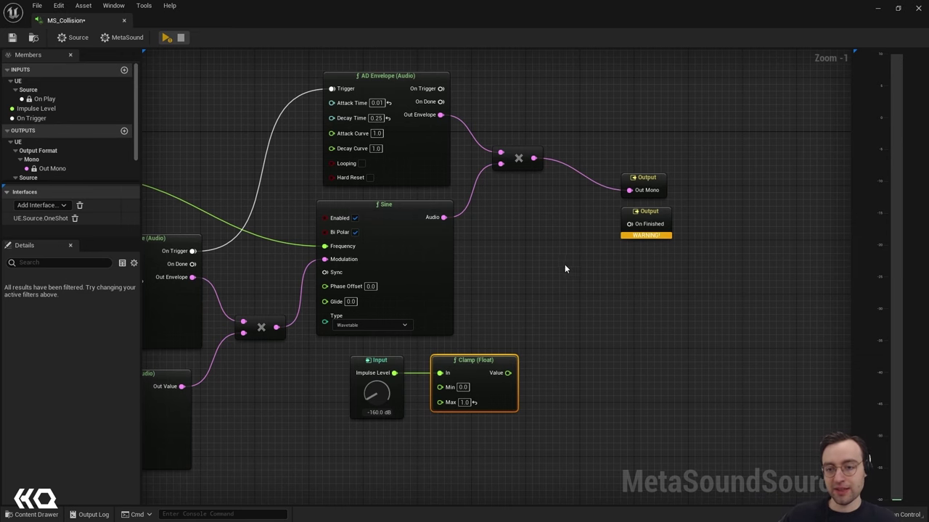
# Convert the clamped value with a Float To Audio node placed beside the final Sine node, below the last multiply node.
pyautogui.moveTo(555, 228); pyautogui.dragTo(518, 246, button='right')
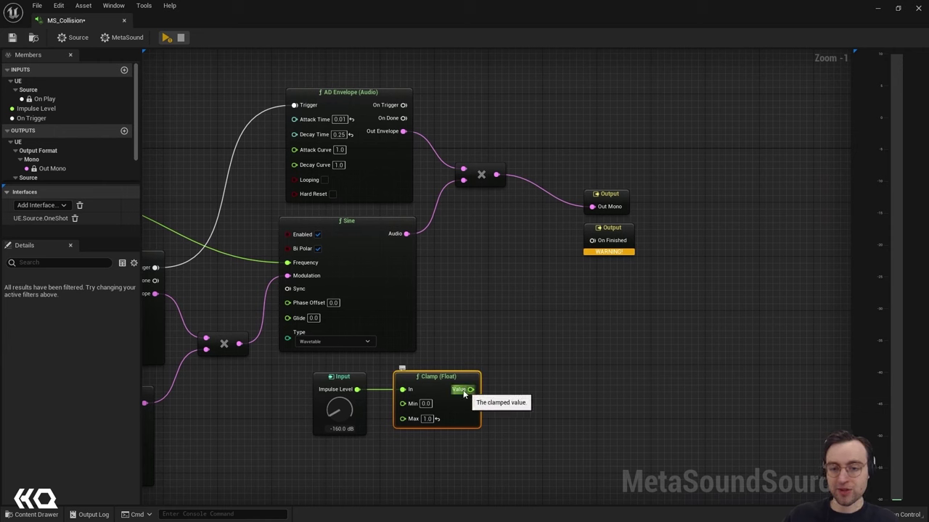
pyautogui.moveTo(470, 390); pyautogui.dragTo(486, 241)
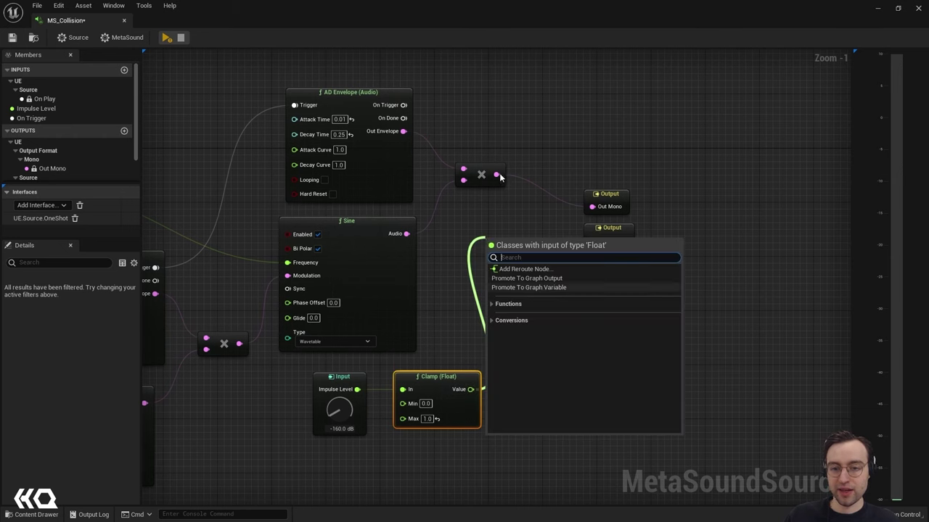
pyautogui.click(492, 323)
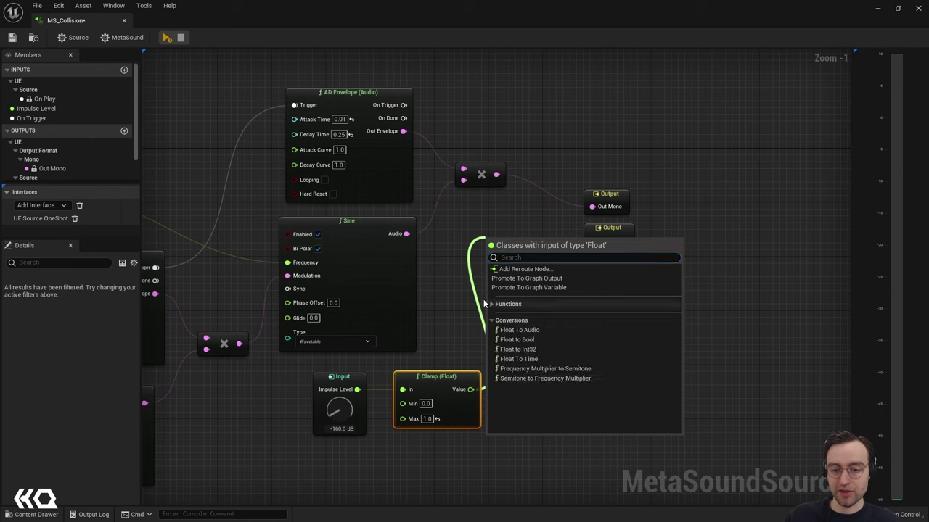
pyautogui.click(508, 331)
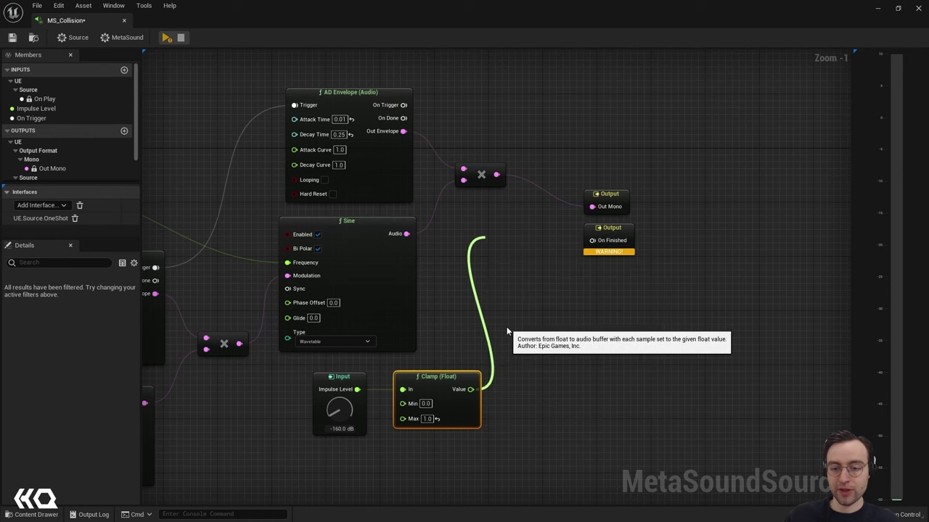
pyautogui.moveTo(507, 243); pyautogui.dragTo(494, 244)
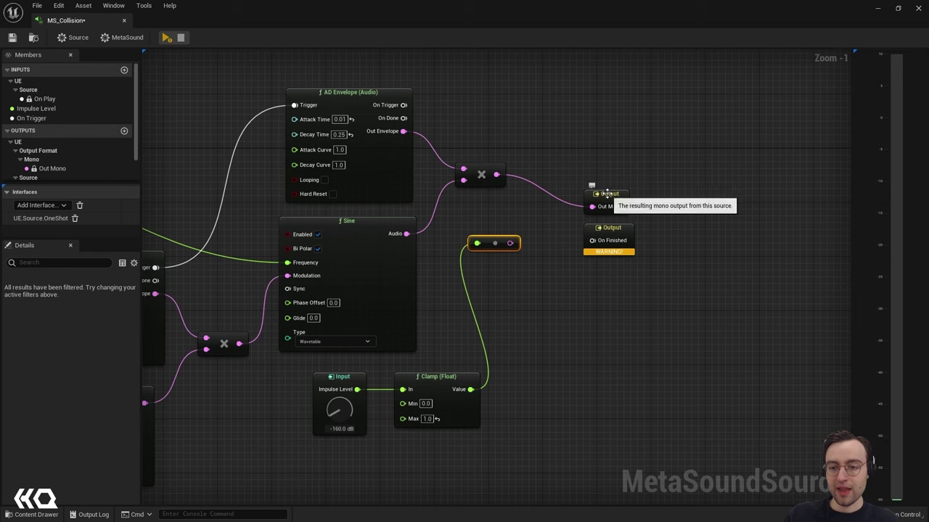
# Move both Output nodes farther out and insert a duplicated multiply node that scales the enveloped sine by the converted level before Out Mono.
pyautogui.moveTo(601, 196); pyautogui.dragTo(652, 182)
pyautogui.moveTo(615, 229); pyautogui.dragTo(677, 221)
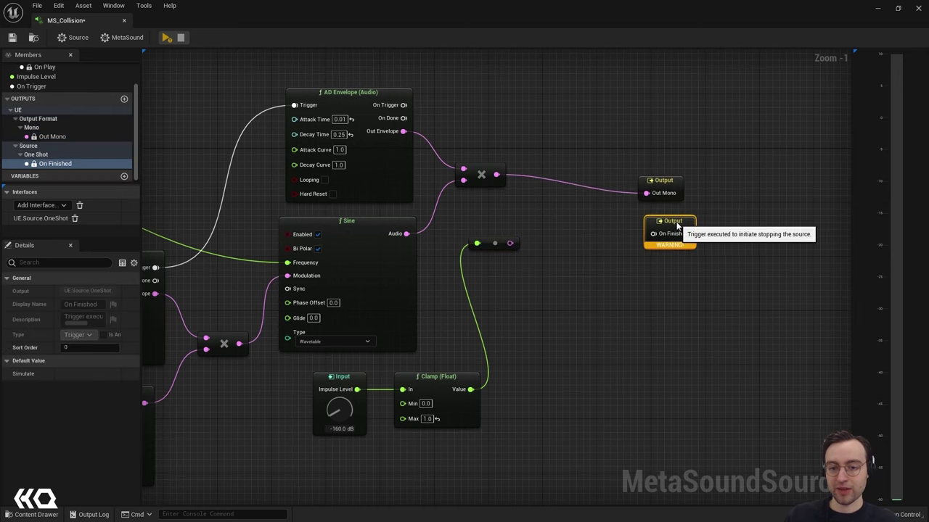
pyautogui.click(503, 162)
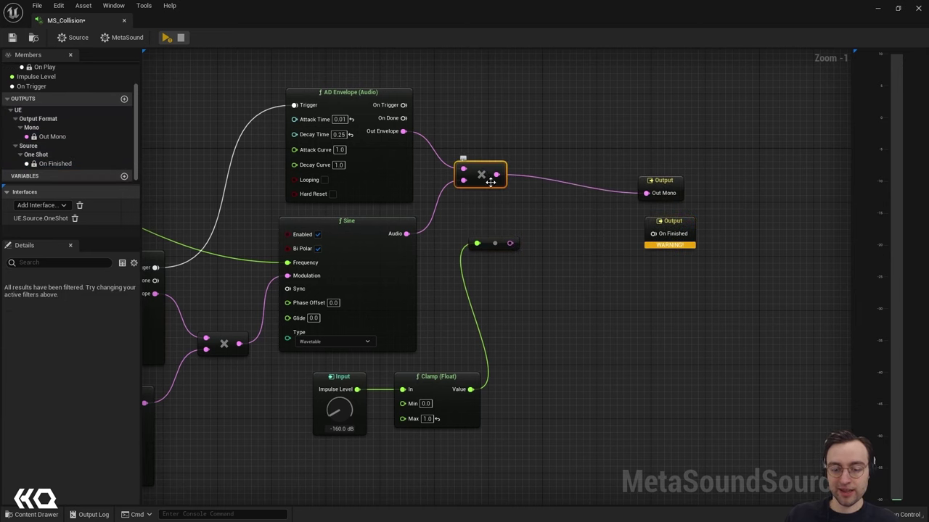
pyautogui.hotkey('ctrl', 'd')
pyautogui.moveTo(509, 193); pyautogui.dragTo(558, 212)
pyautogui.moveTo(511, 244); pyautogui.dragTo(545, 221)
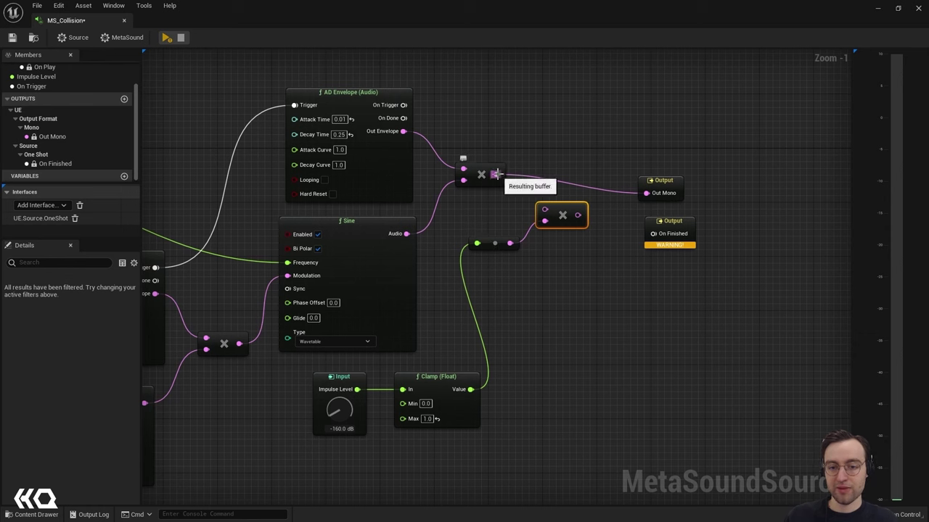
pyautogui.moveTo(496, 175); pyautogui.dragTo(649, 196)
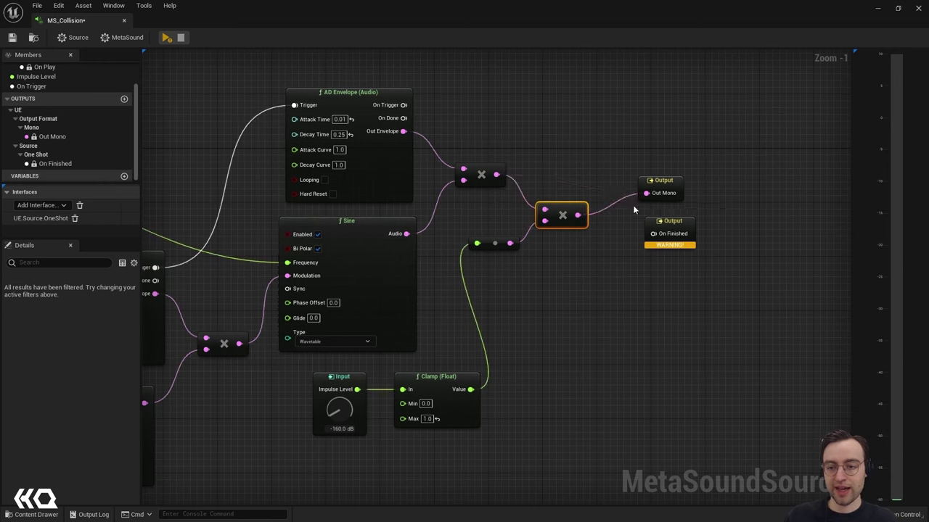
pyautogui.click(609, 348)
# Connect the On Trigger input to Next on the Random (Float) node, replacing the On Play connection.
pyautogui.moveTo(624, 349); pyautogui.dragTo(733, 310, button='right')
pyautogui.scroll(-4, 619, 423)
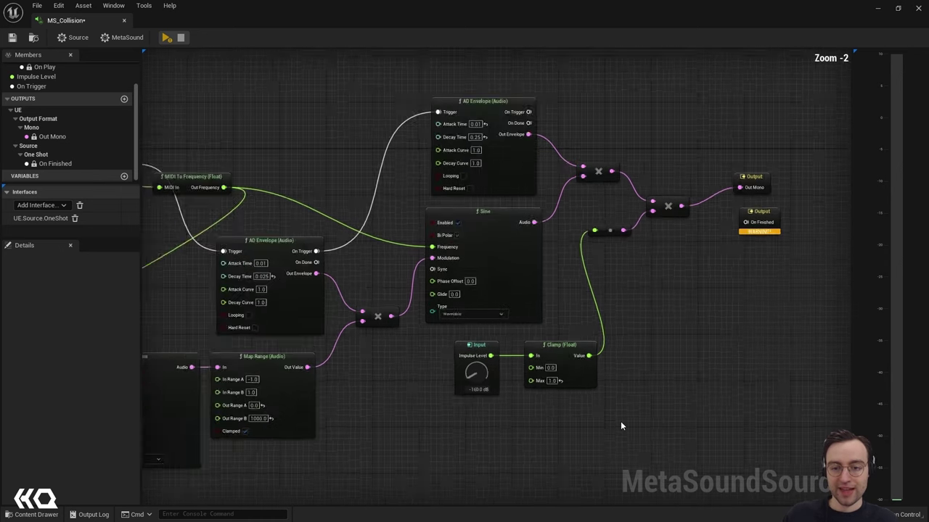
pyautogui.scroll(1, 622, 351)
pyautogui.scroll(1, 622, 350)
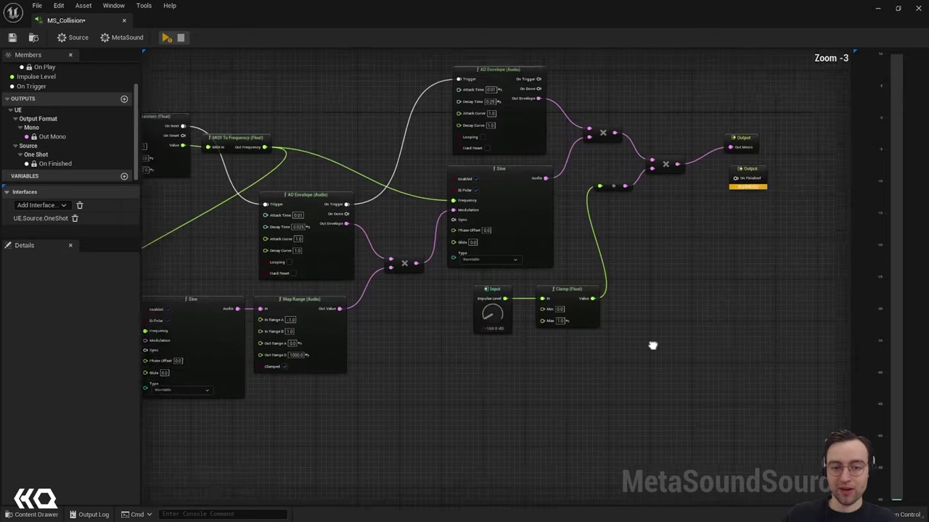
pyautogui.scroll(1, 694, 380)
pyautogui.scroll(-2, 698, 383)
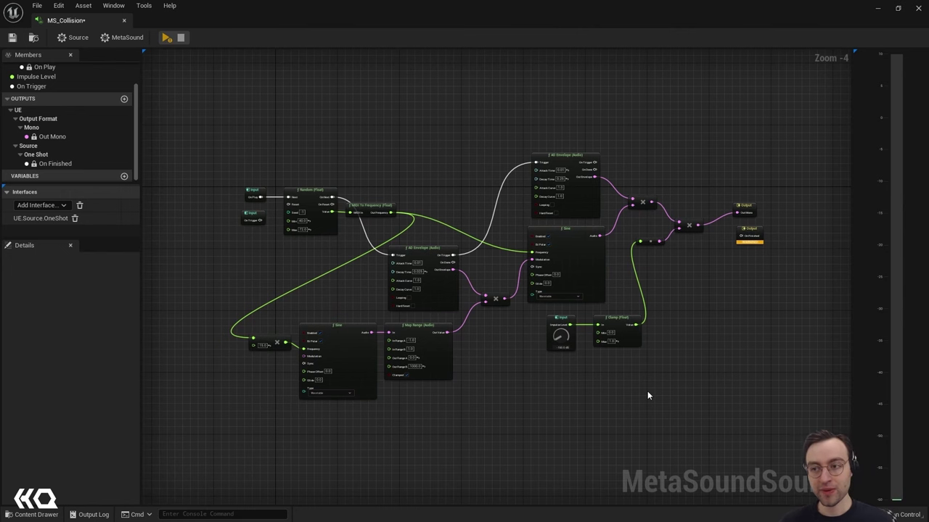
pyautogui.scroll(3, 258, 253)
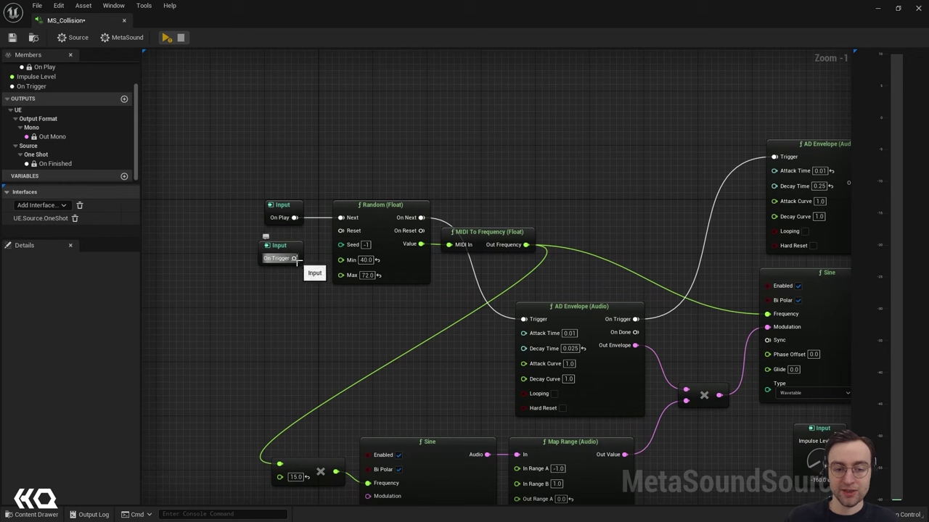
pyautogui.moveTo(296, 259); pyautogui.dragTo(343, 218)
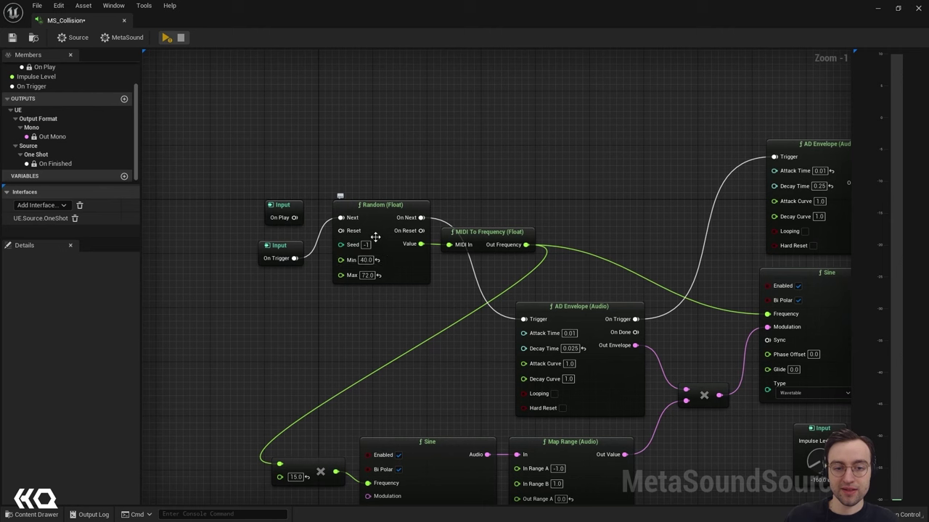
pyautogui.scroll(-1, 370, 308)
pyautogui.scroll(-2, 381, 326)
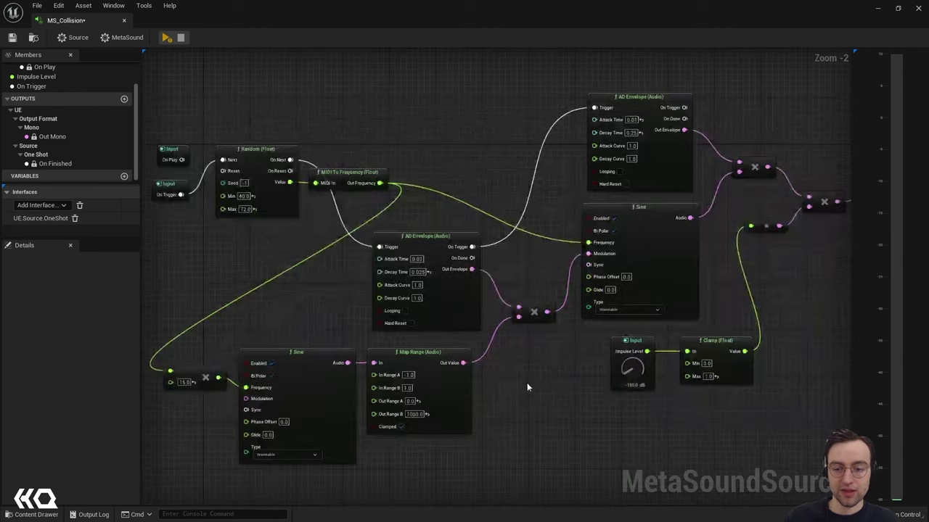
pyautogui.moveTo(558, 399); pyautogui.dragTo(511, 386, button='right')
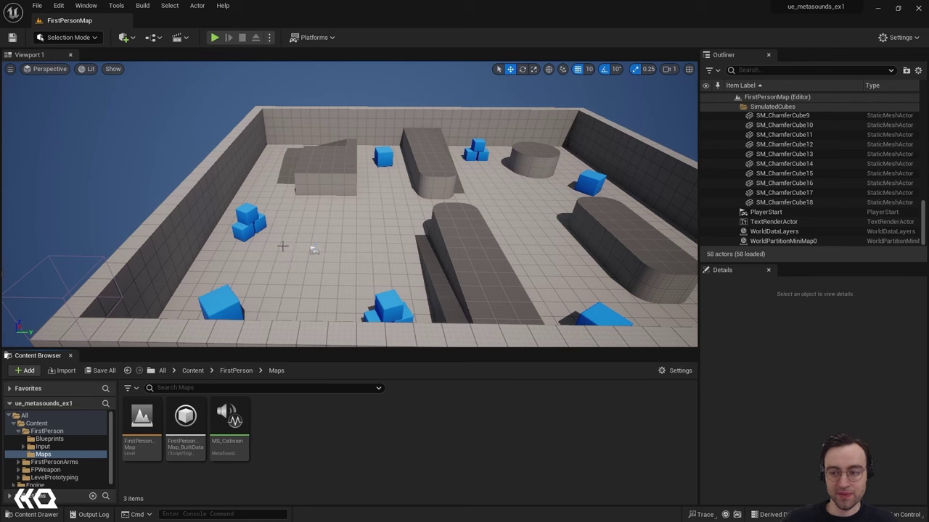
# Convert SM_ChamferCube from the SimulatedCubes folder into a StaticMeshActor subclass named SM_ChamferCube_Blueprint in FirstPerson/Maps, and maximize its editor.
pyautogui.scroll(3, 863, 203)
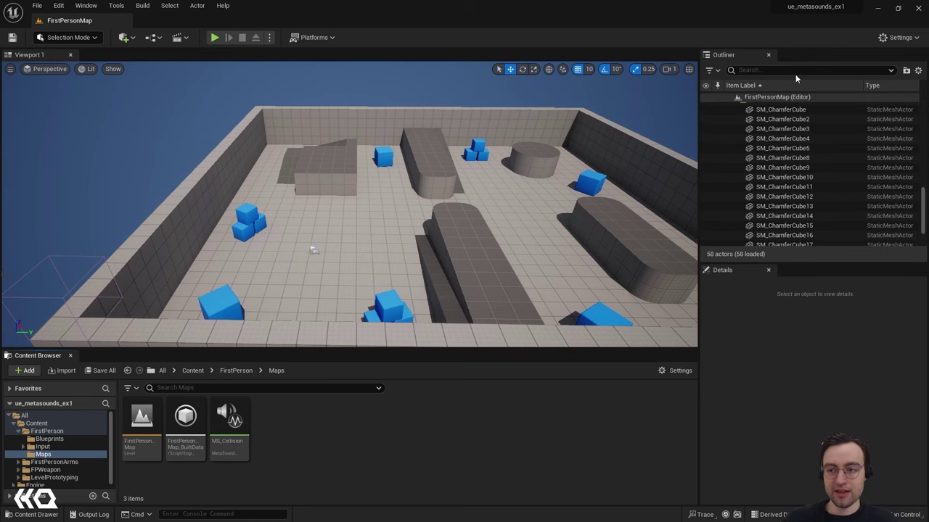
pyautogui.scroll(5, 860, 202)
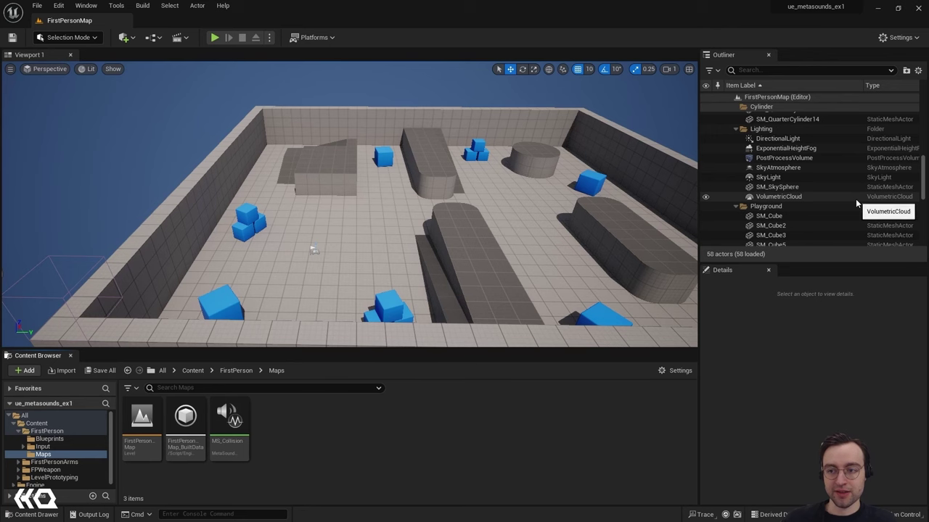
pyautogui.scroll(-4, 844, 196)
pyautogui.scroll(-4, 844, 195)
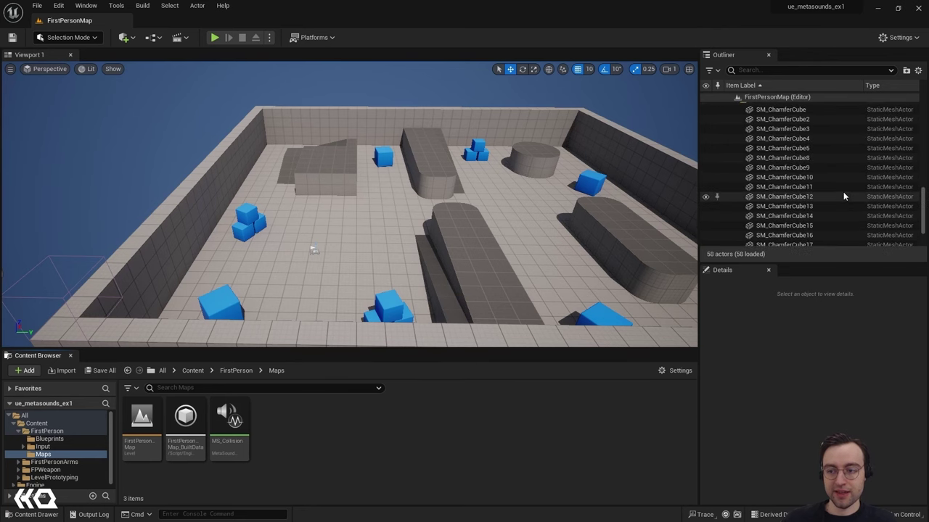
pyautogui.scroll(4, 798, 171)
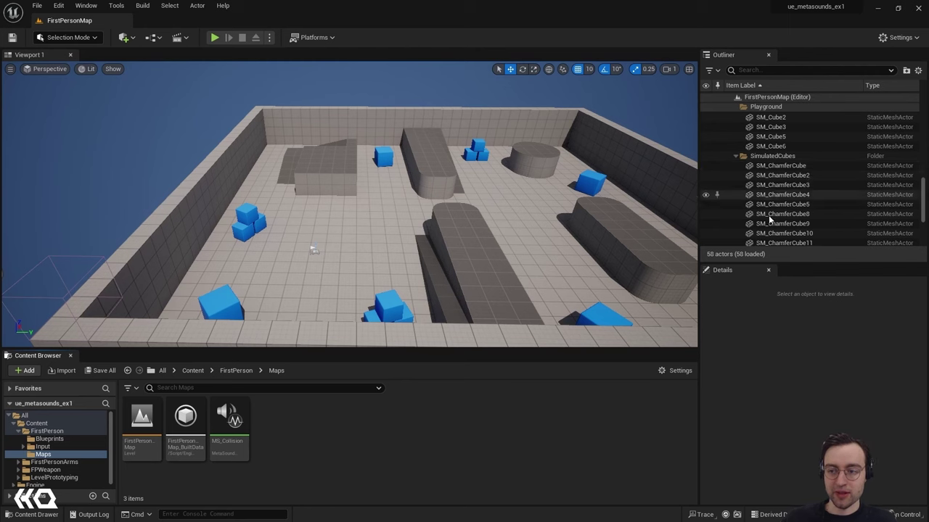
pyautogui.scroll(-2, 769, 213)
pyautogui.scroll(2, 777, 187)
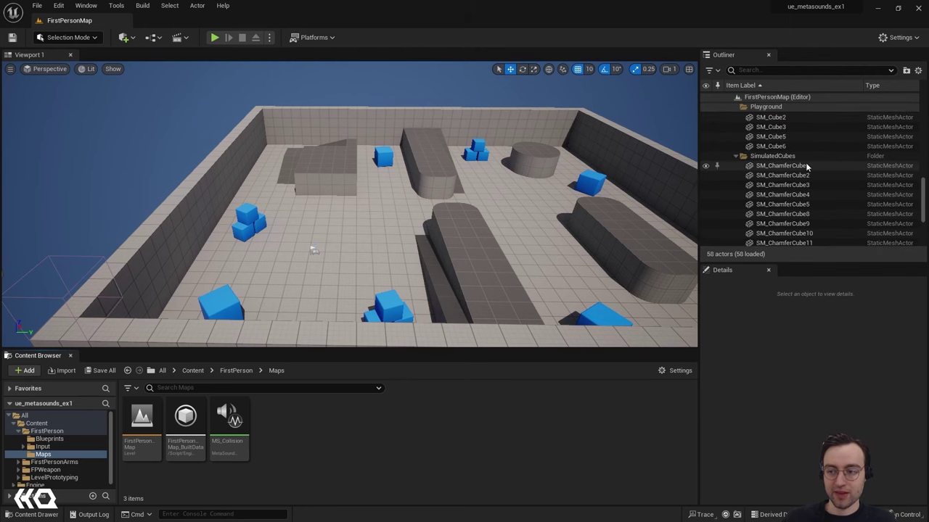
pyautogui.click(802, 165)
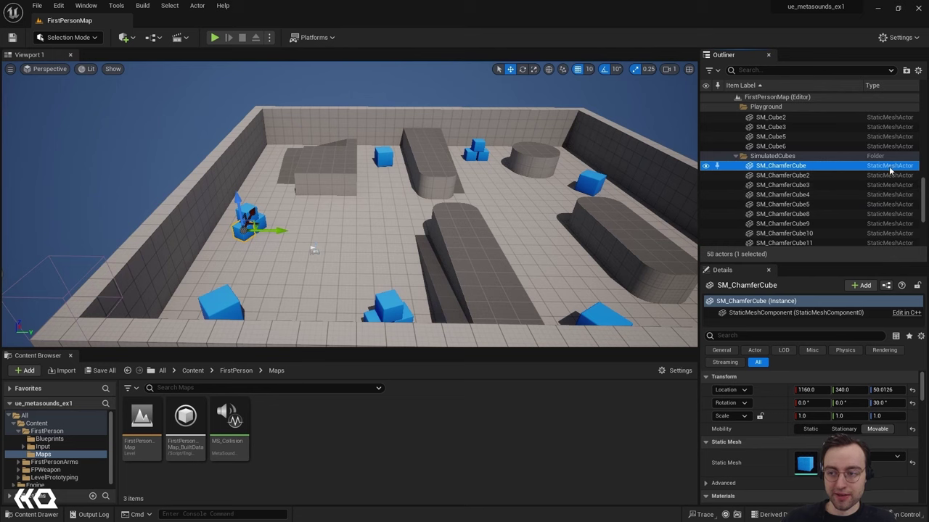
pyautogui.click(783, 176)
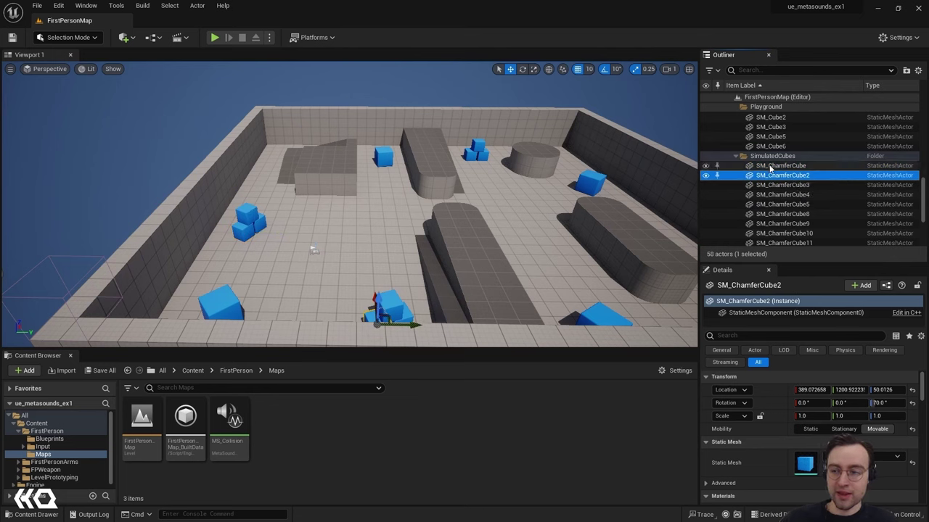
pyautogui.click(781, 165)
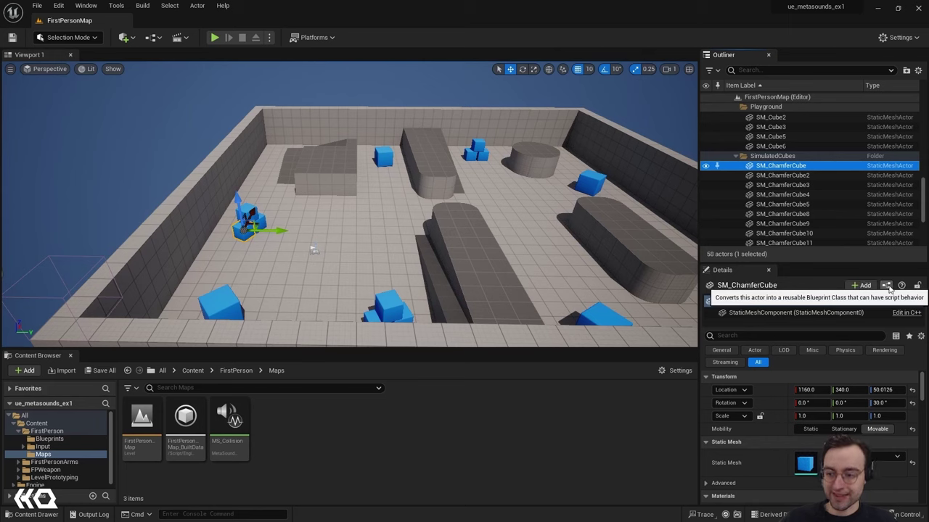
pyautogui.click(885, 286)
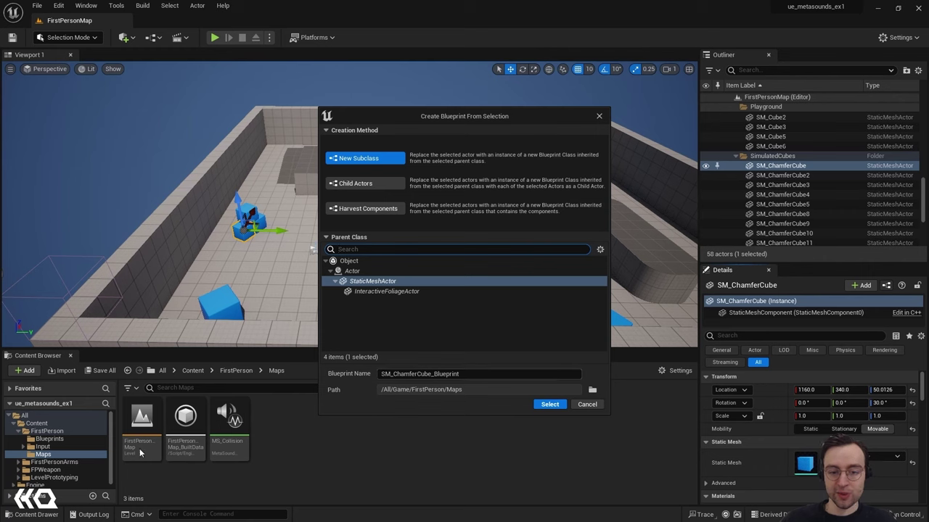
pyautogui.click(549, 405)
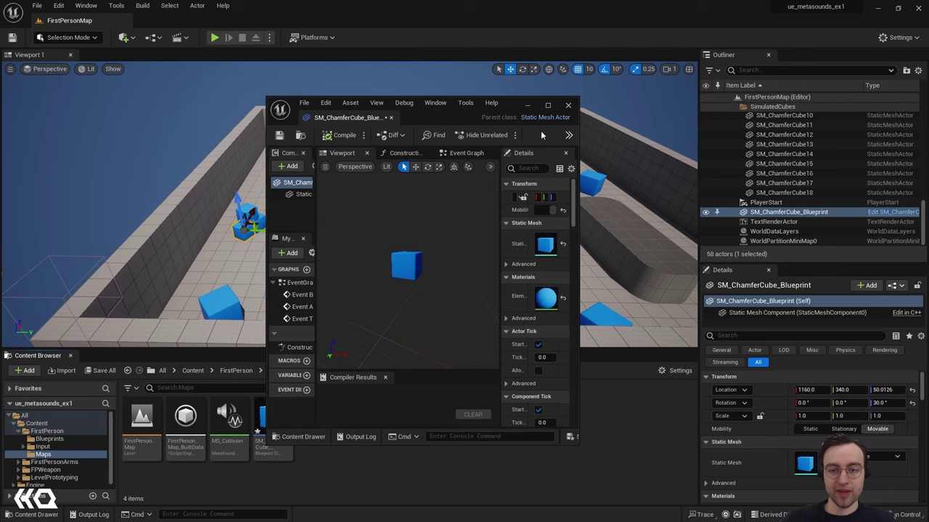
pyautogui.click(547, 106)
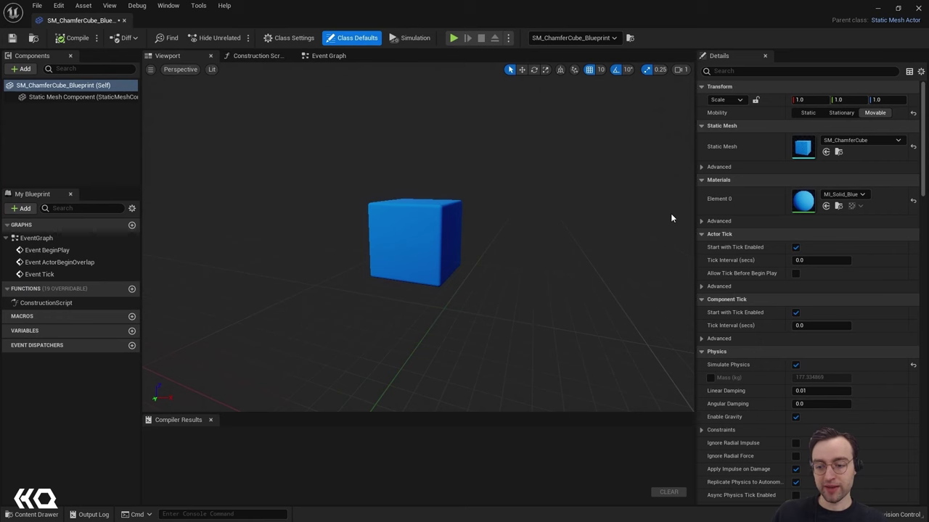
# Enable Simulation Generates Hit Events in the cube Blueprint's collision settings.
pyautogui.scroll(-1, 879, 288)
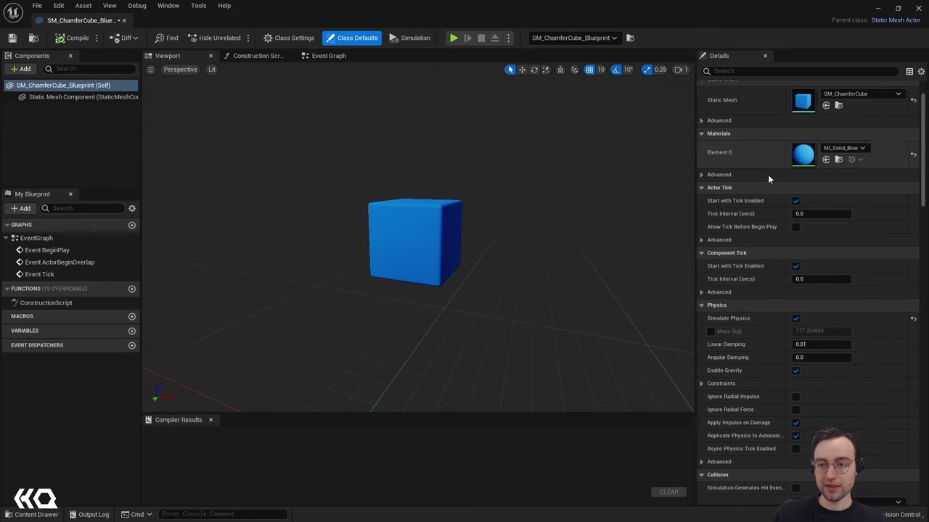
pyautogui.scroll(-3, 807, 230)
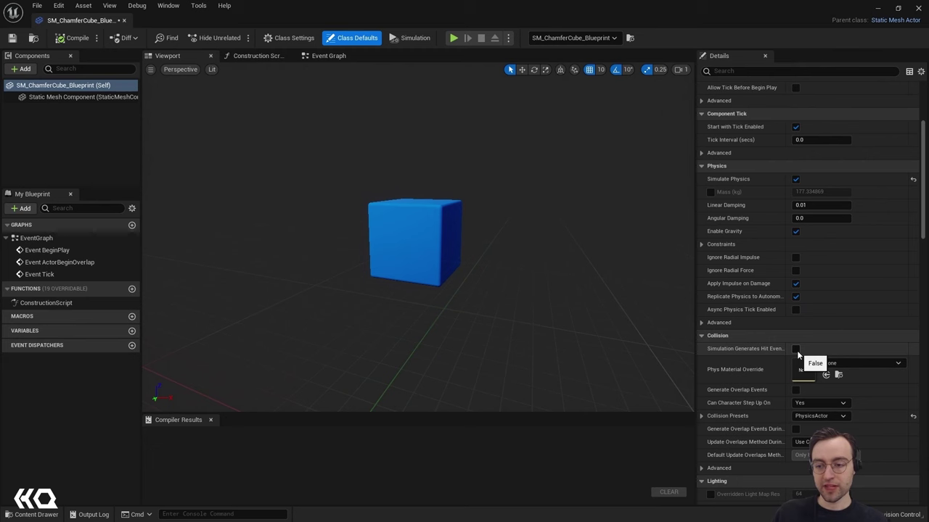
pyautogui.moveTo(726, 352)
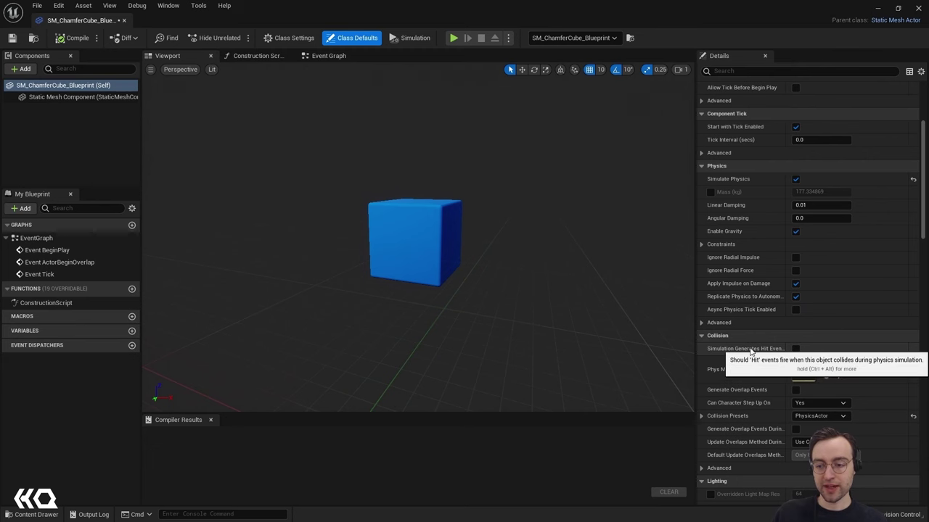
pyautogui.click(796, 349)
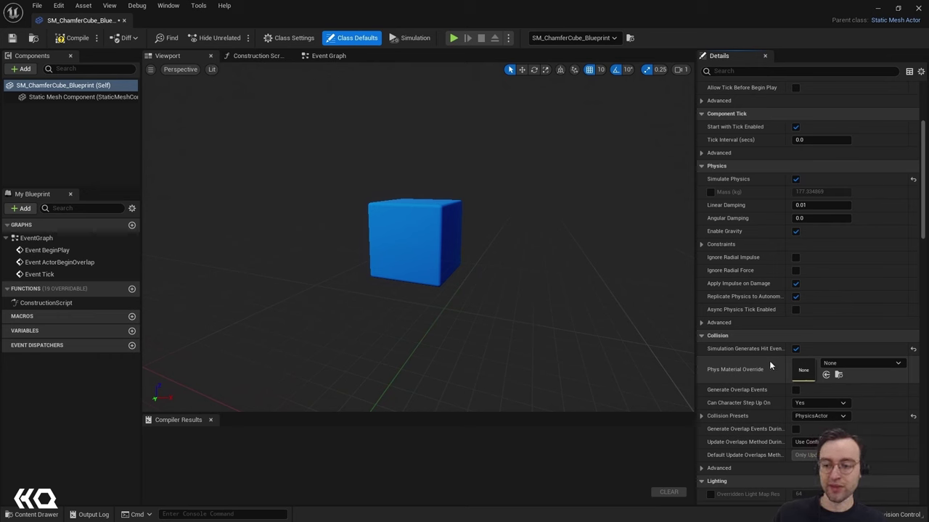
# Set the cube's Phys Material Override to PhysMat_Rubber, then inspect that physical material's settings and close it.
pyautogui.click(834, 364)
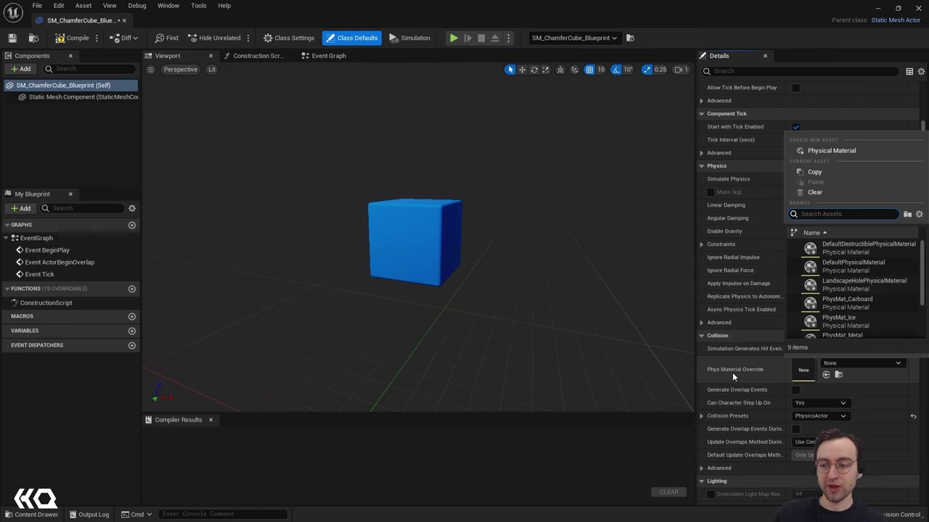
pyautogui.scroll(-3, 870, 300)
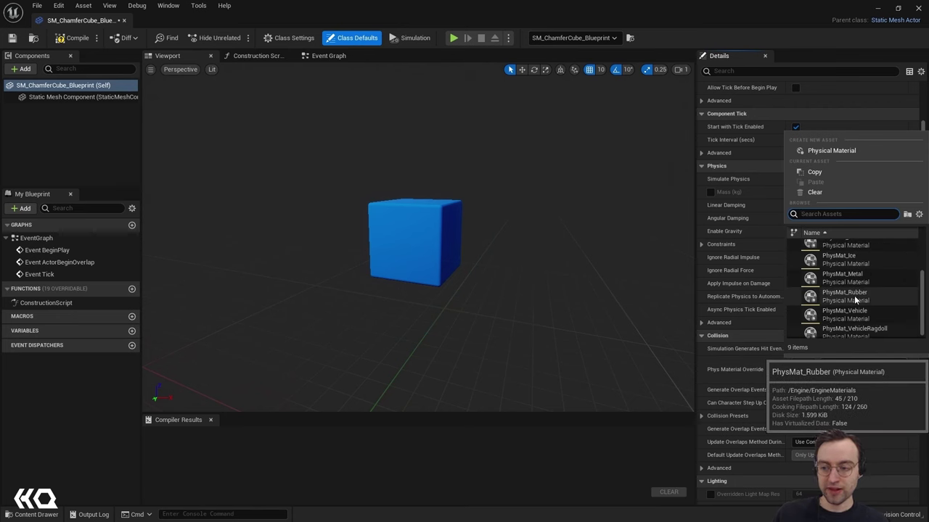
pyautogui.click(854, 295)
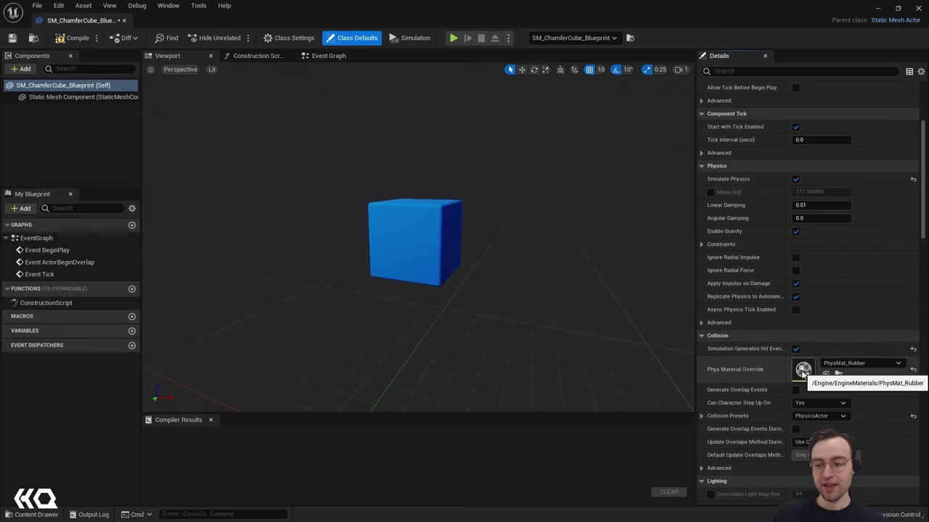
pyautogui.doubleClick(802, 371)
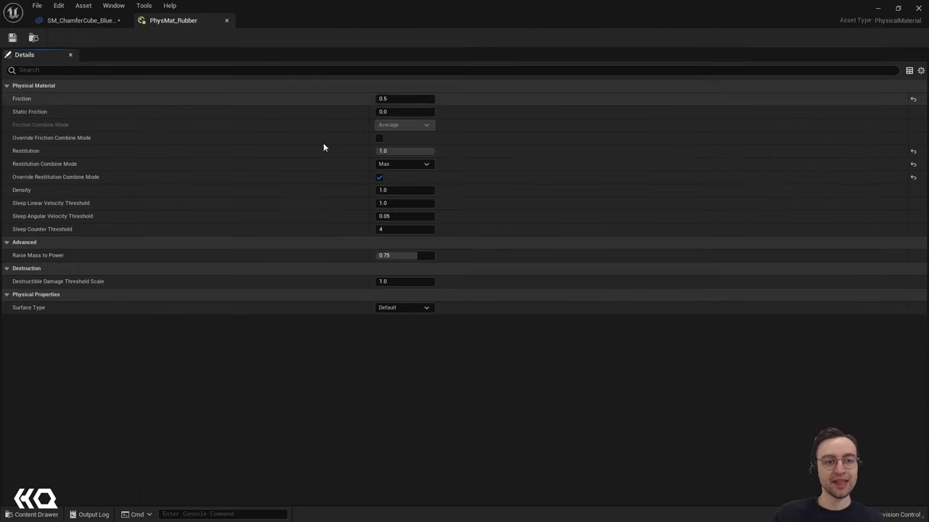
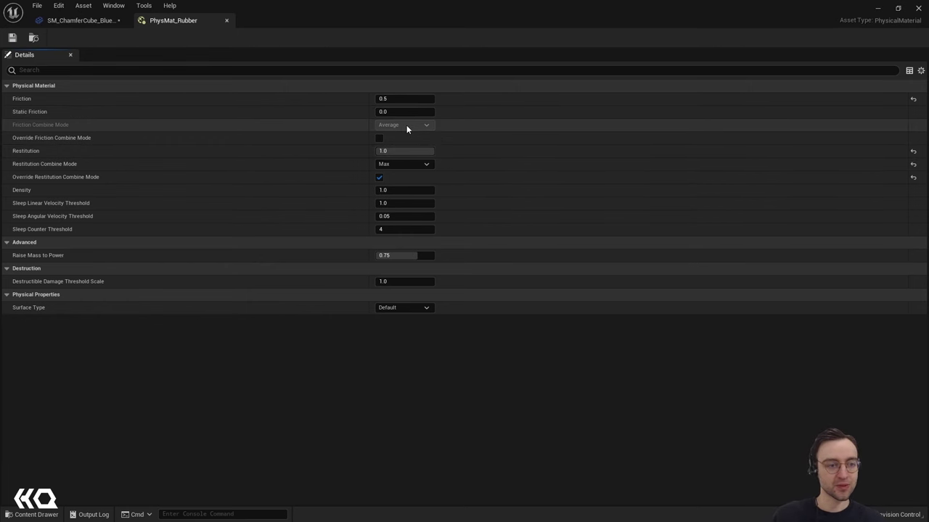
pyautogui.click(227, 20)
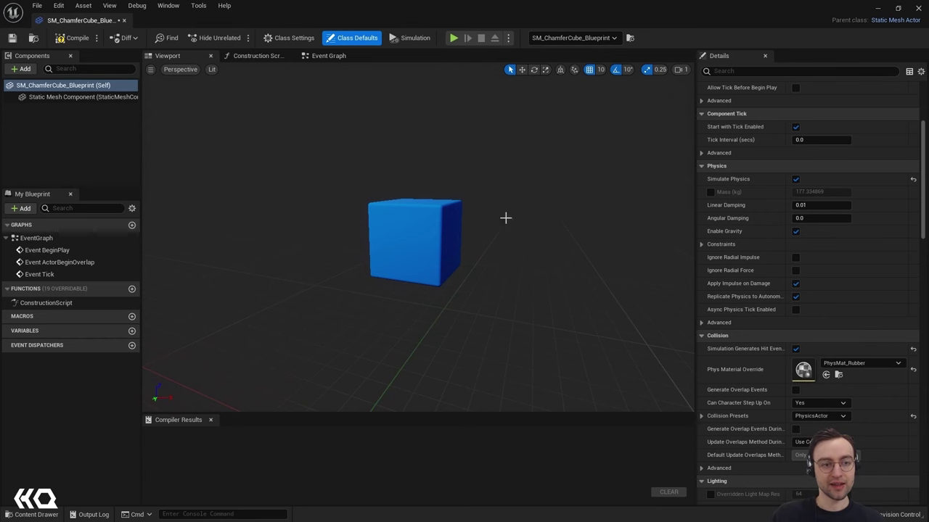
# Add a Spawn Sound Attached node executed by Event BeginPlay in the Event Graph and align it with the event.
pyautogui.click(313, 61)
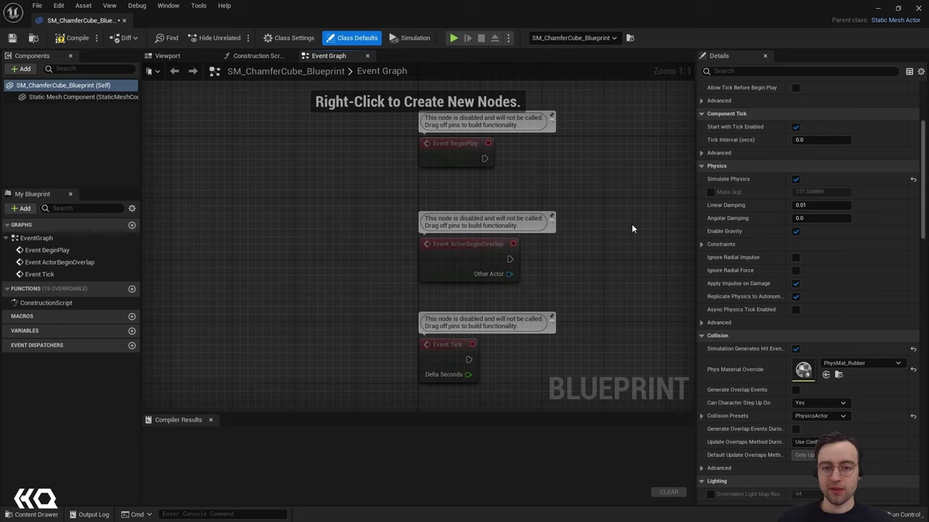
pyautogui.moveTo(622, 172); pyautogui.dragTo(459, 219, button='right')
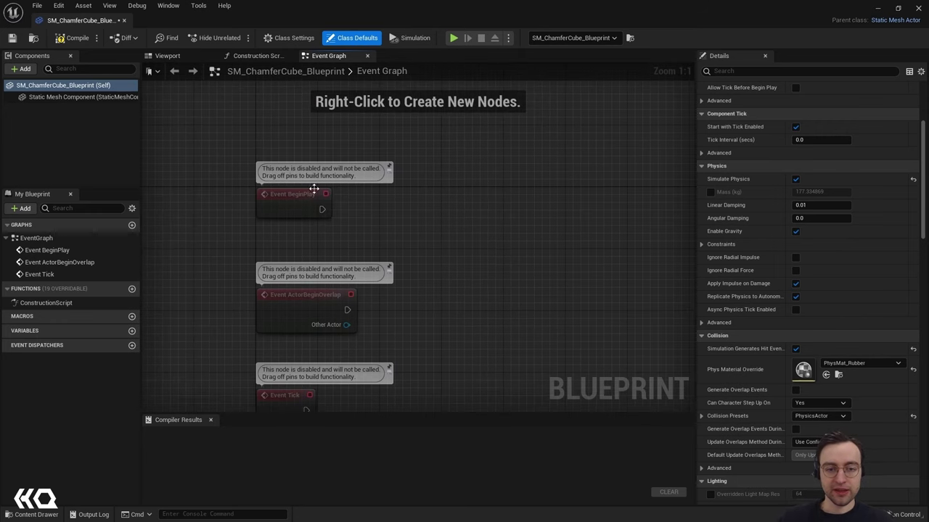
pyautogui.moveTo(322, 211); pyautogui.dragTo(484, 227)
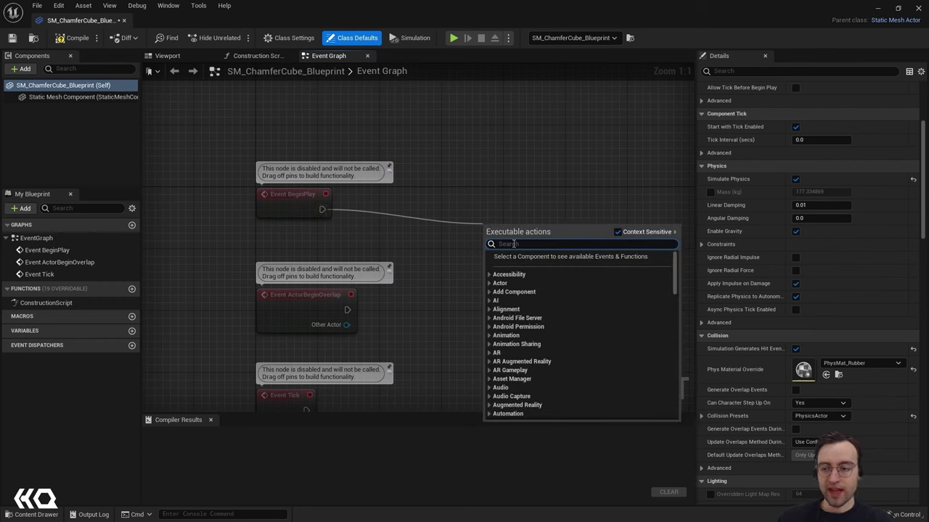
pyautogui.write('spawn s')
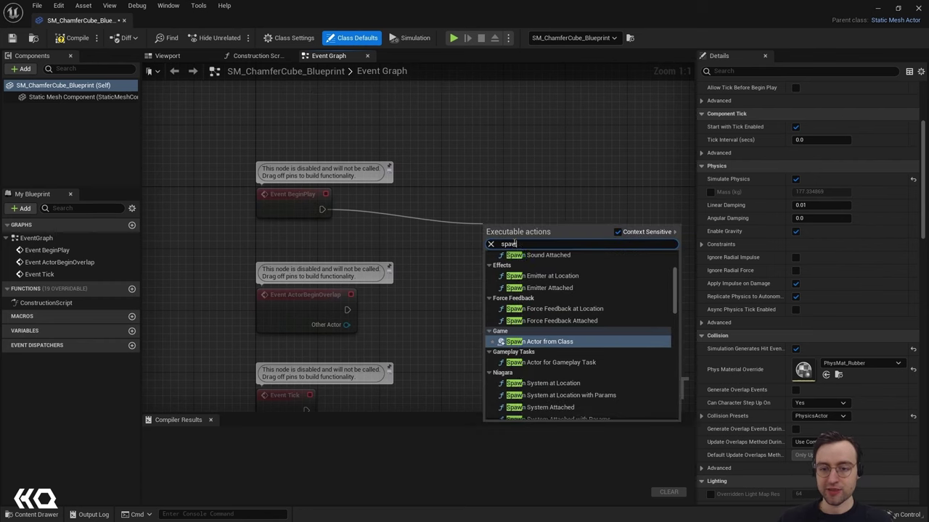
pyautogui.write('oun')
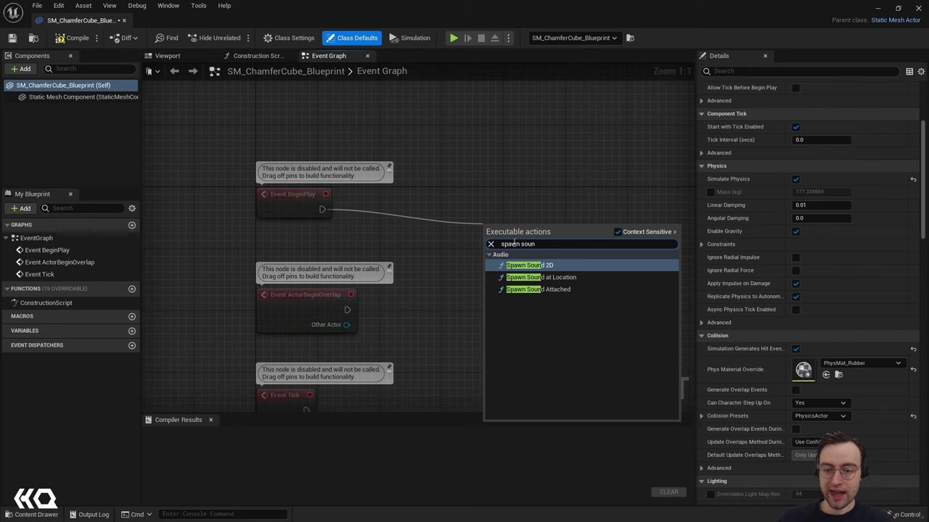
pyautogui.click(557, 291)
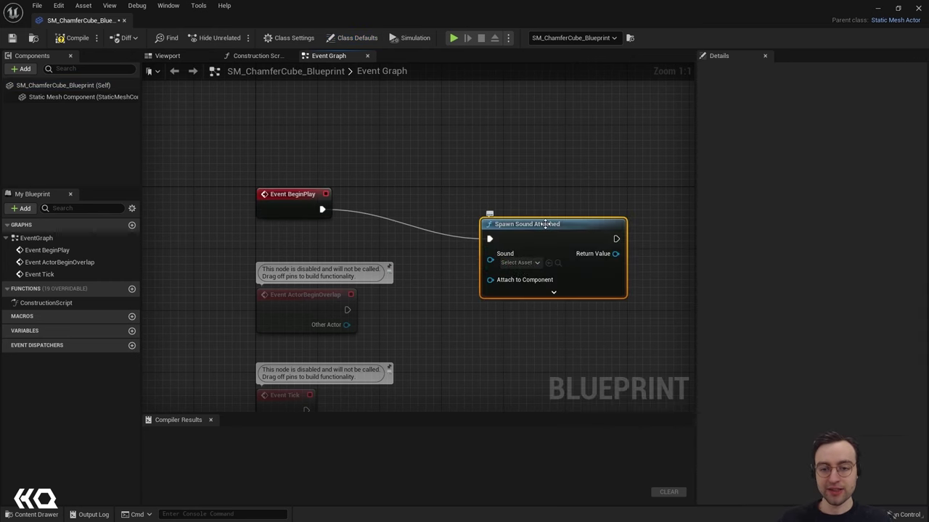
pyautogui.moveTo(545, 224); pyautogui.dragTo(547, 194)
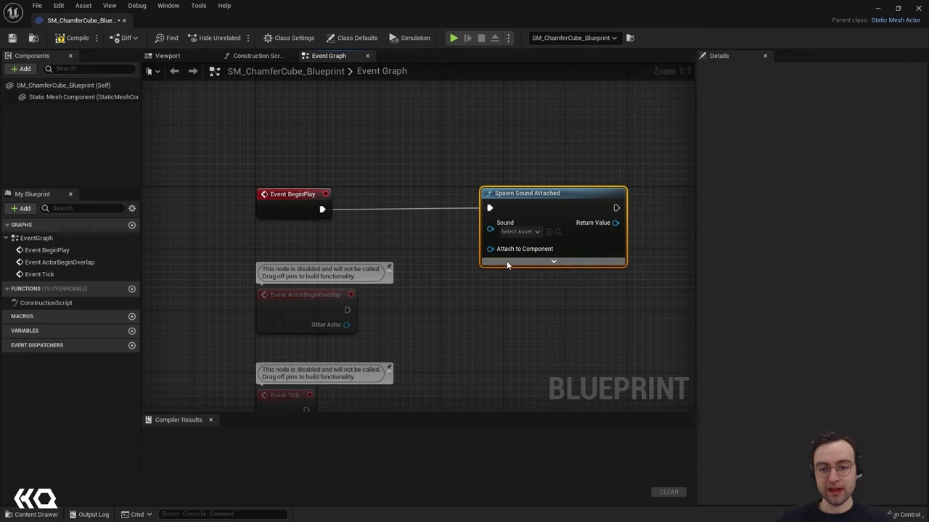
# Assign the MS_Collision MetaSound as the Sound of the Spawn Sound Attached node.
pyautogui.click(537, 231)
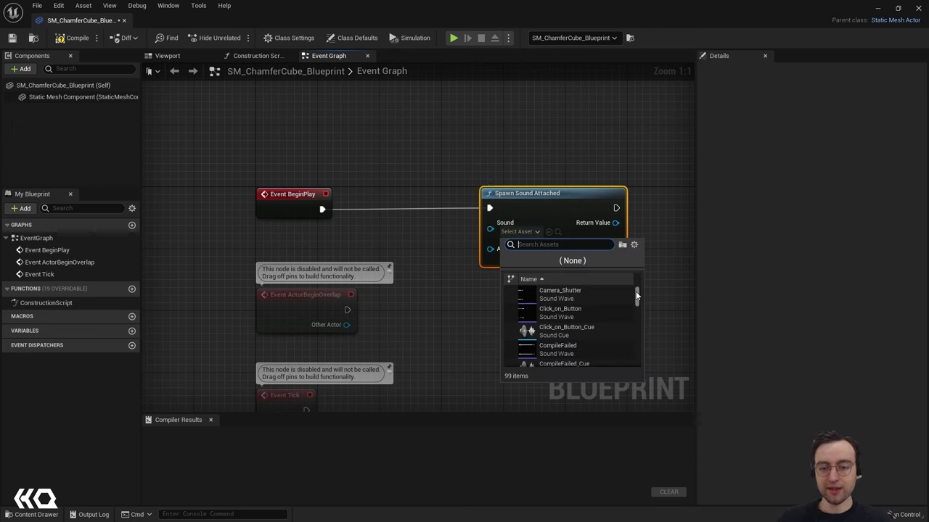
pyautogui.moveTo(637, 299); pyautogui.dragTo(637, 306)
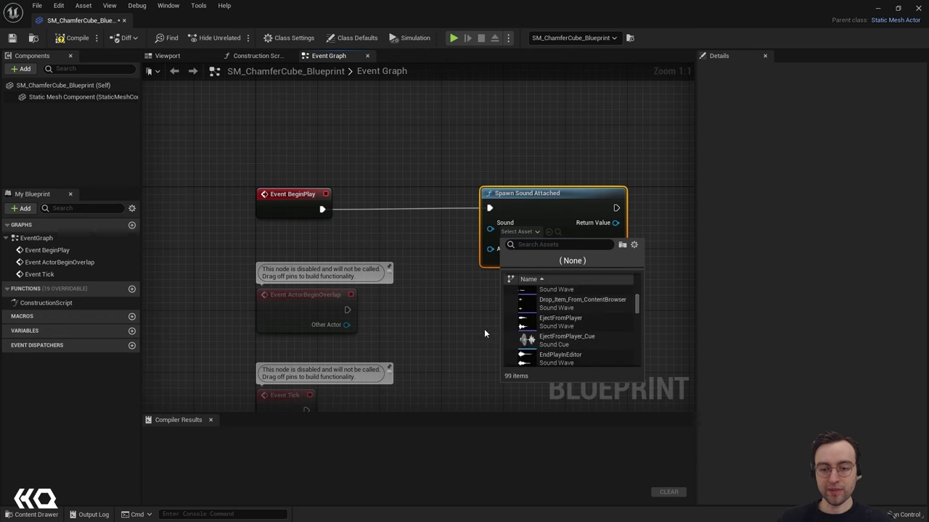
pyautogui.scroll(-1, 574, 340)
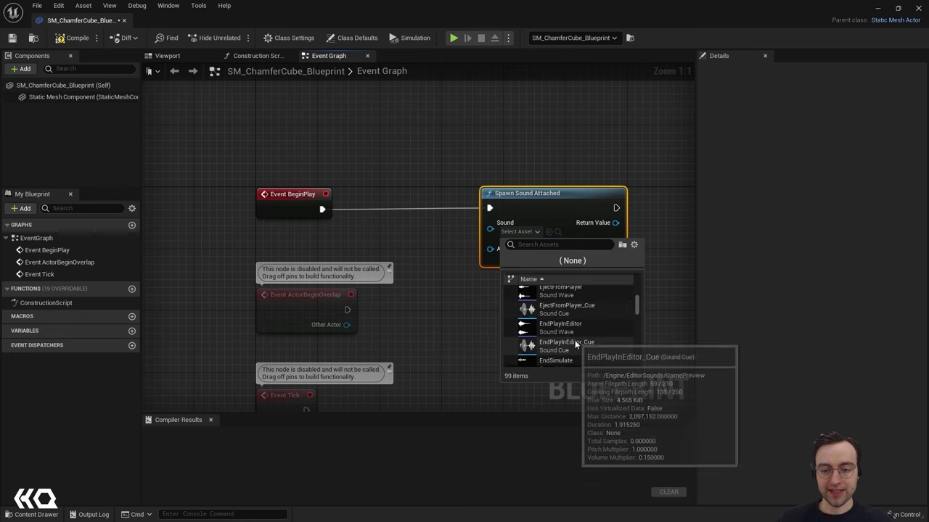
pyautogui.scroll(-1, 635, 306)
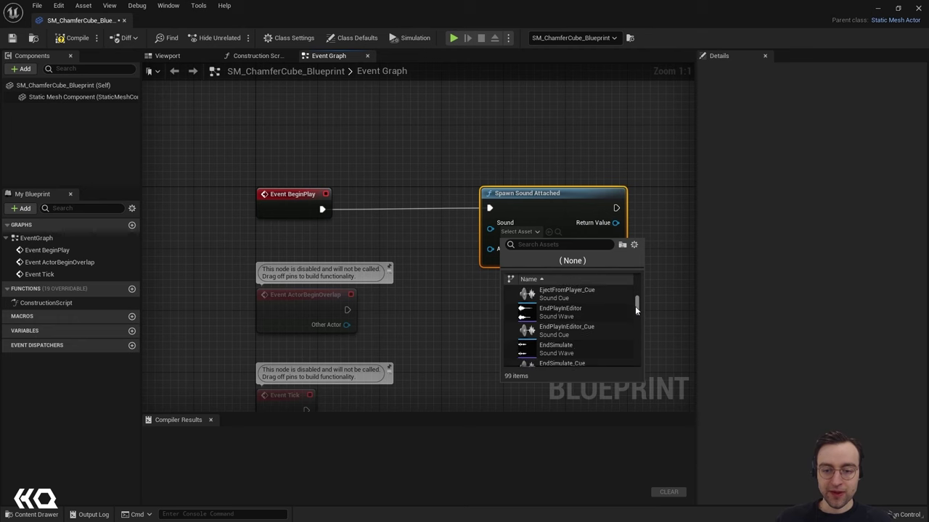
pyautogui.scroll(4, 635, 306)
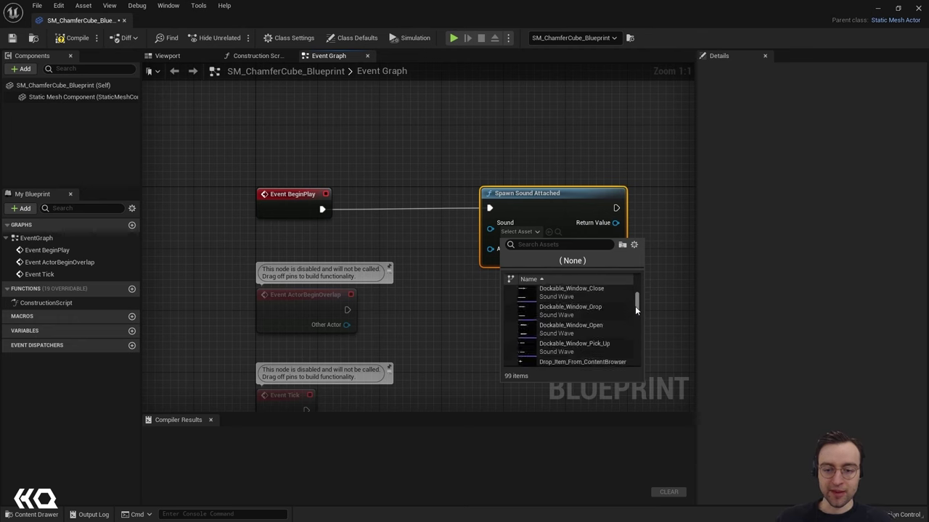
pyautogui.scroll(-8, 634, 306)
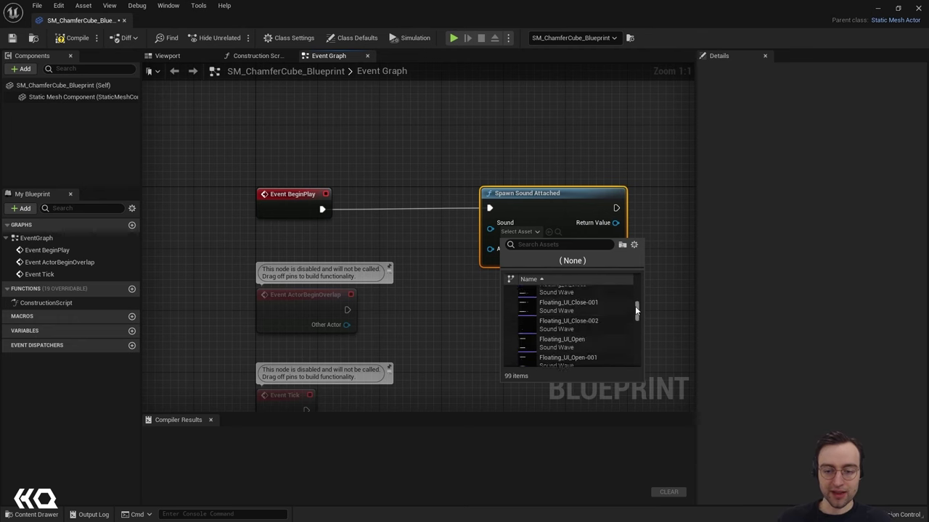
pyautogui.scroll(-10, 634, 307)
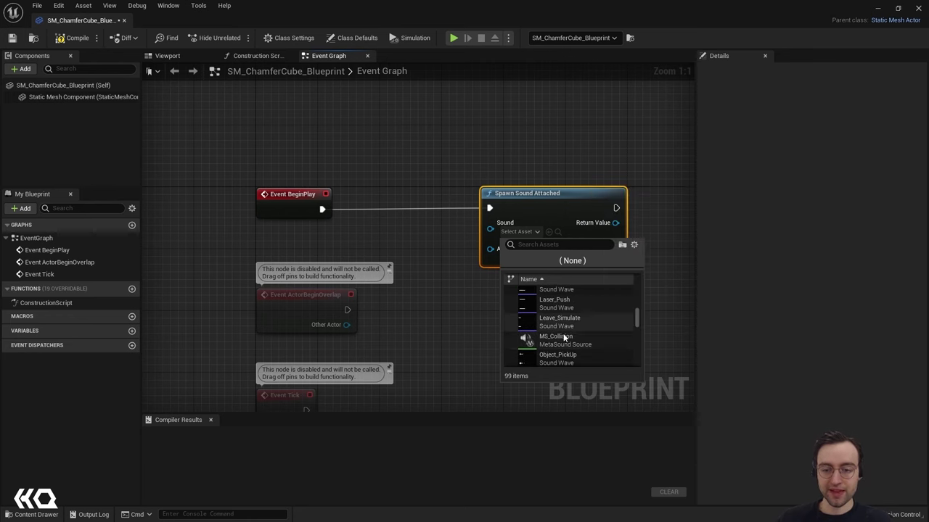
pyautogui.moveTo(566, 347)
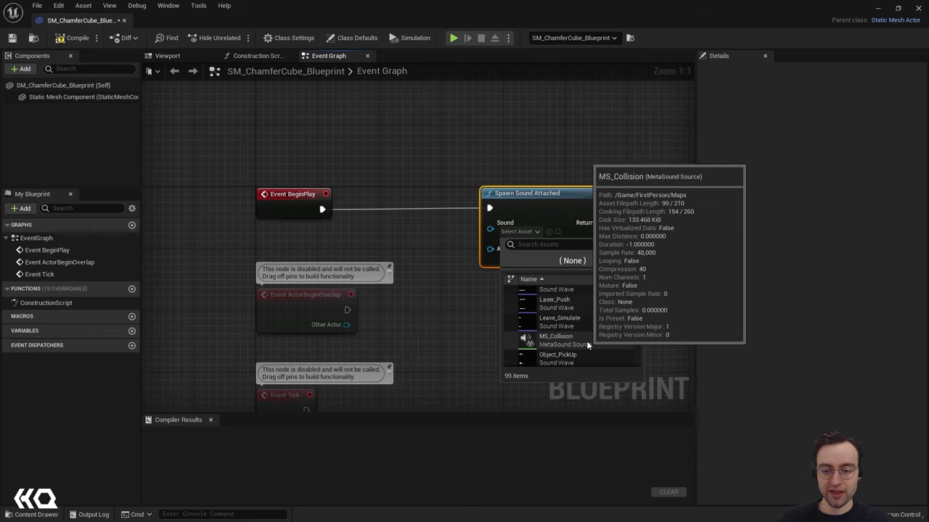
pyautogui.click(586, 341)
pyautogui.click(566, 339)
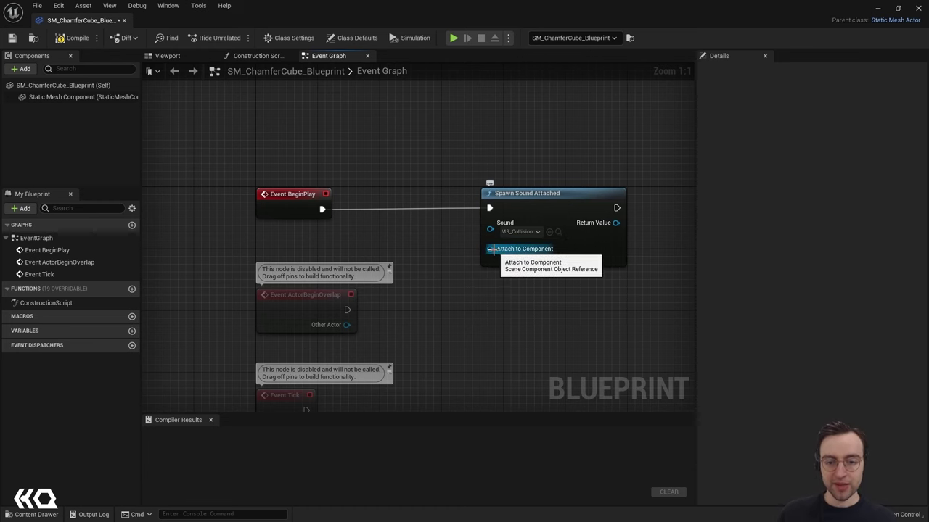
# Feed a Get Root Component node into Attach to Component on Spawn Sound Attached and space it clear of that node.
pyautogui.moveTo(490, 249); pyautogui.dragTo(418, 248)
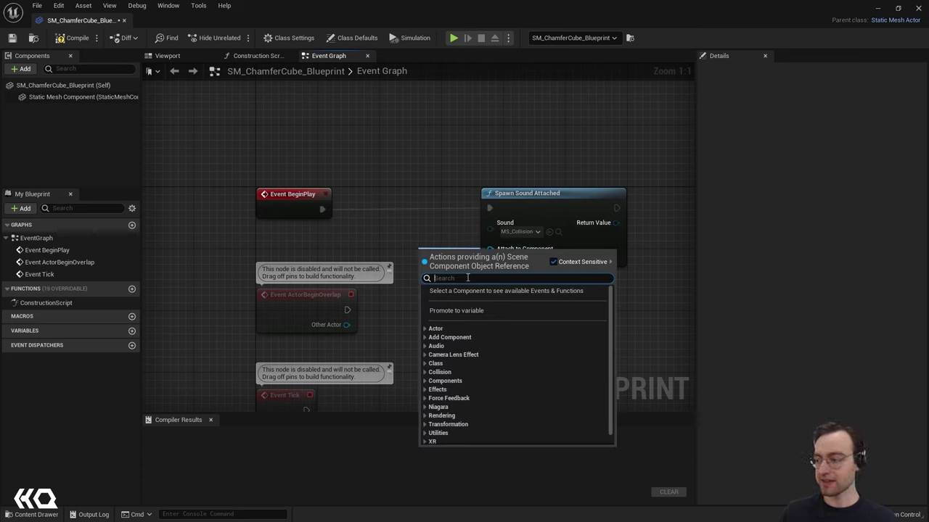
pyautogui.write('roo')
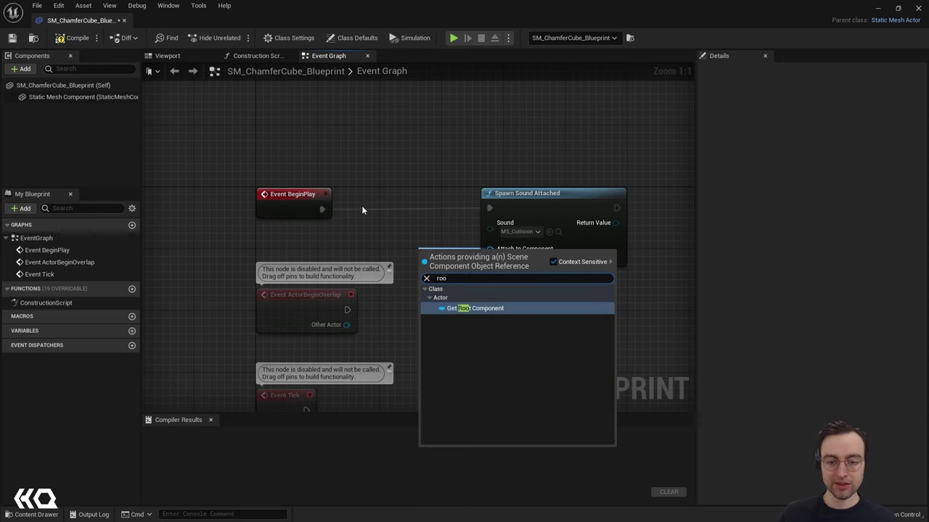
pyautogui.click(468, 310)
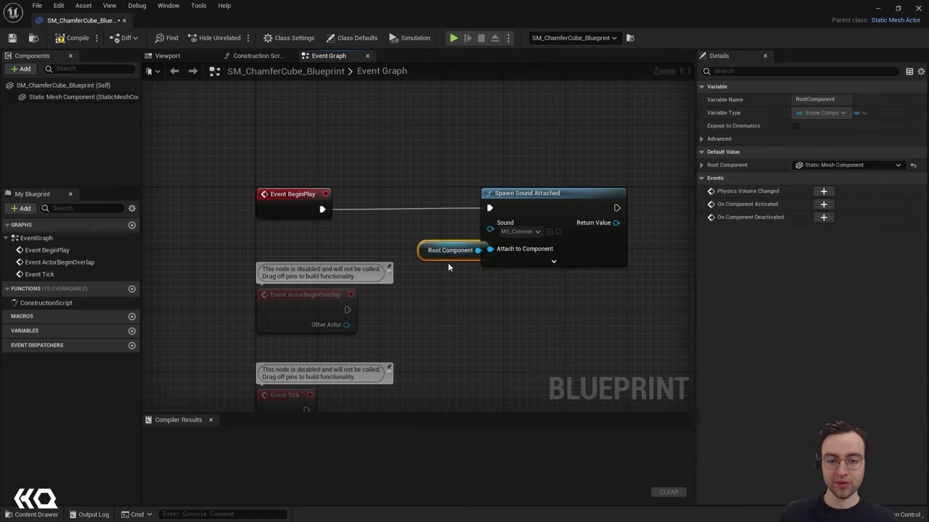
pyautogui.moveTo(448, 267); pyautogui.dragTo(411, 256)
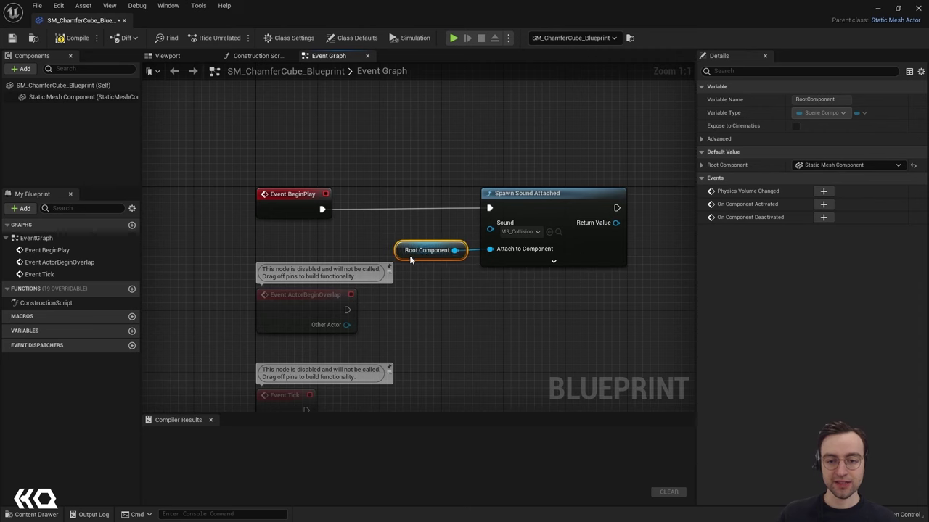
# Add an Execute Trigger Parameter node with context sensitivity off, and connect Spawn Sound Attached's Return Value to its Target.
pyautogui.scroll(-1, 539, 302)
pyautogui.moveTo(566, 308); pyautogui.dragTo(389, 311, button='right')
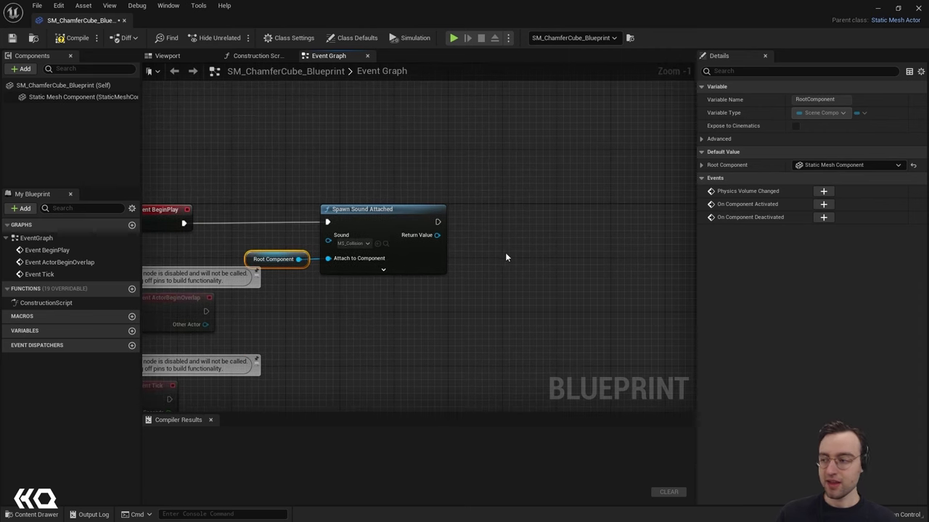
pyautogui.moveTo(494, 275); pyautogui.dragTo(381, 270, button='right')
pyautogui.scroll(-1, 477, 227)
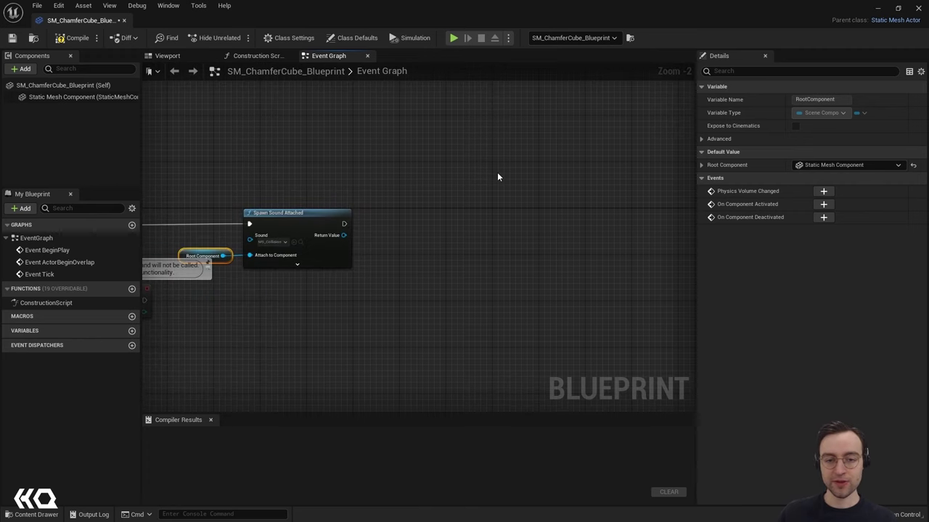
pyautogui.rightClick(479, 189)
pyautogui.write('ex')
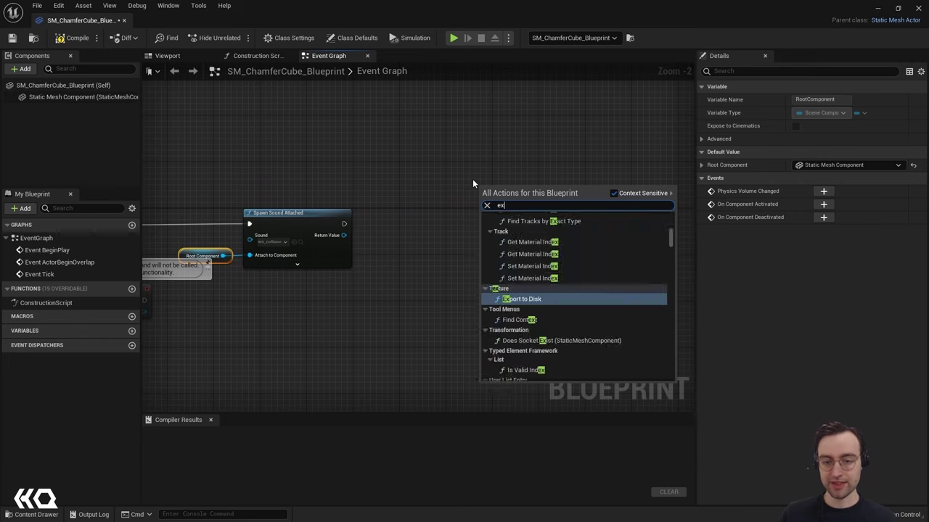
pyautogui.write('ecute trig')
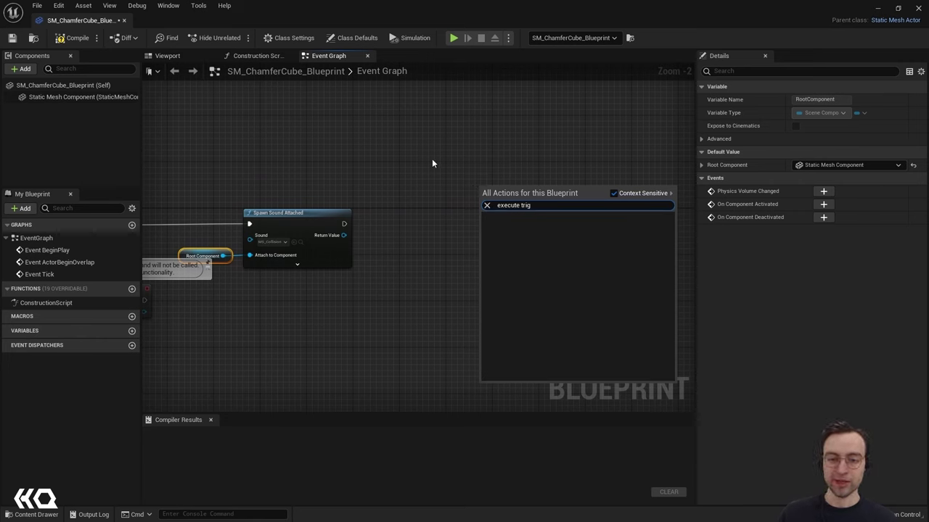
pyautogui.click(613, 194)
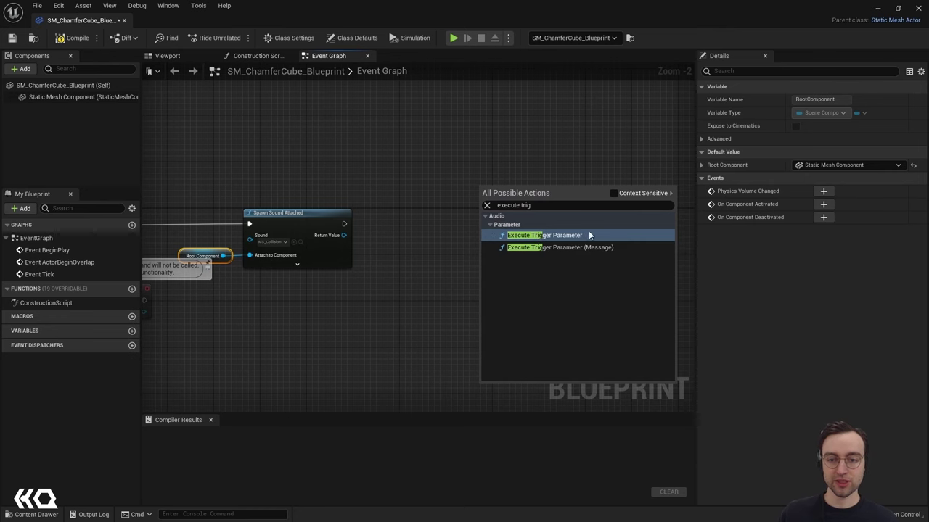
pyautogui.click(533, 235)
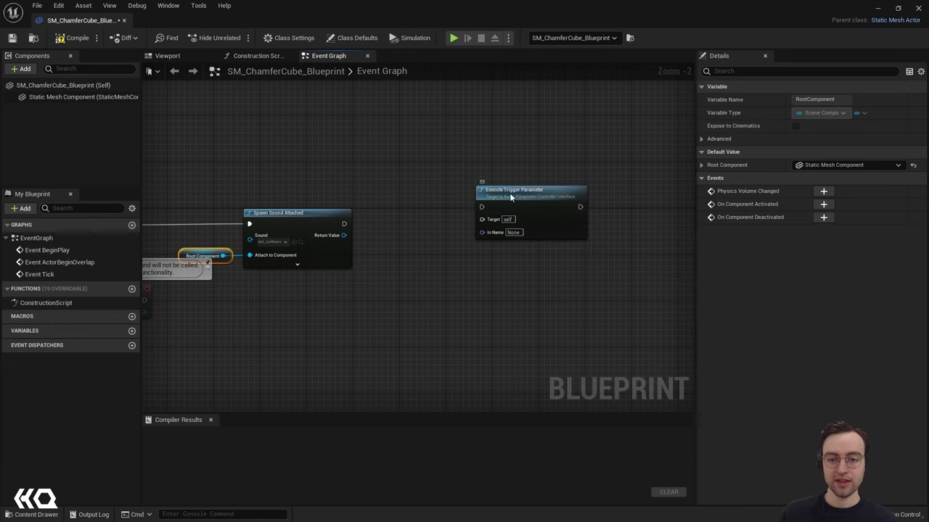
pyautogui.moveTo(525, 183); pyautogui.dragTo(494, 164)
pyautogui.scroll(1, 377, 265)
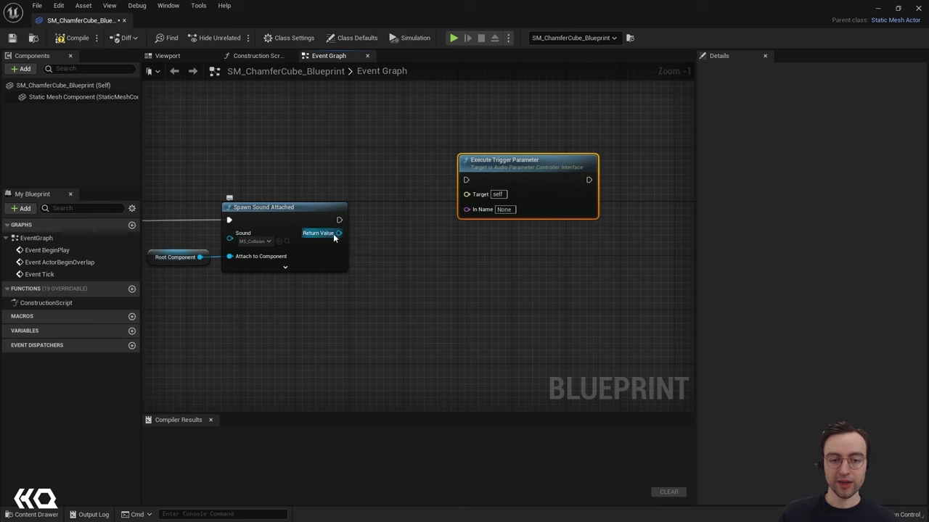
pyautogui.moveTo(328, 235); pyautogui.dragTo(485, 198)
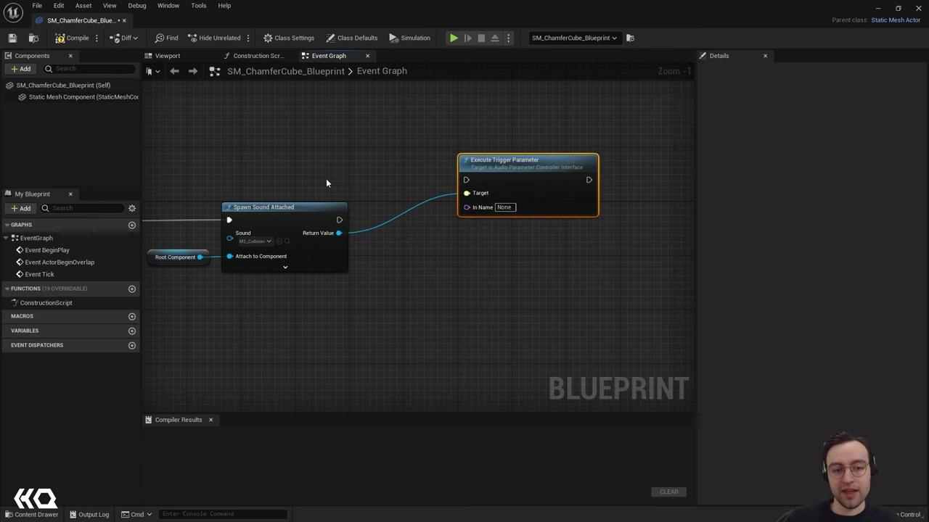
# Set the In Name of the Execute Trigger Parameter node to "On Trigger".
pyautogui.moveTo(261, 317); pyautogui.dragTo(324, 325, button='right')
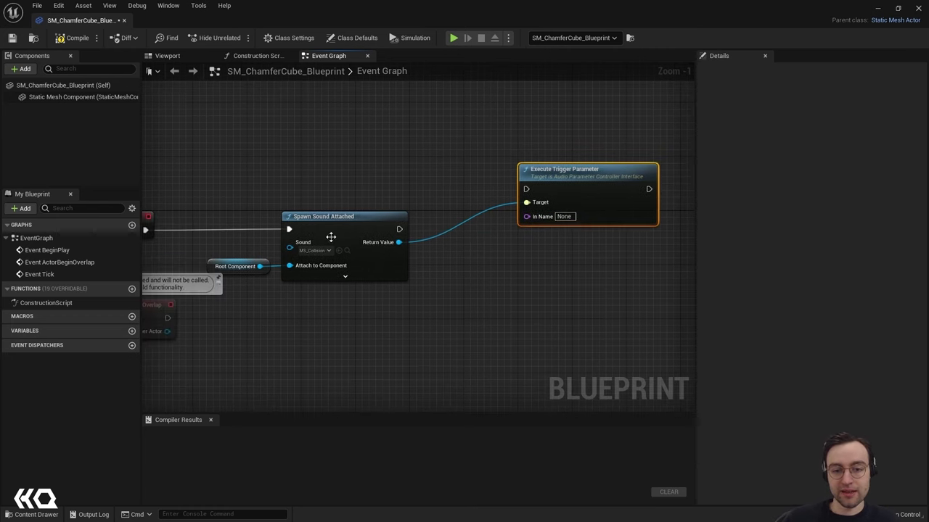
pyautogui.moveTo(436, 328); pyautogui.dragTo(385, 307, button='right')
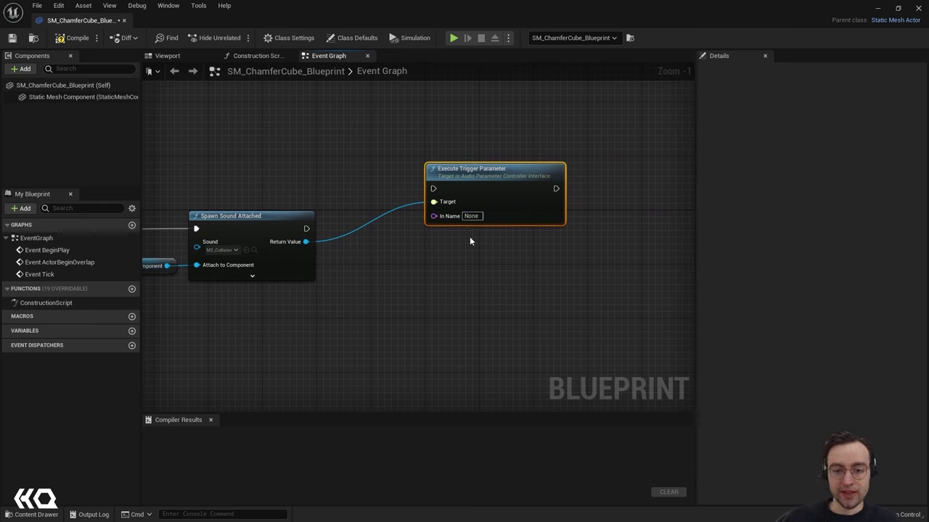
pyautogui.click(470, 216)
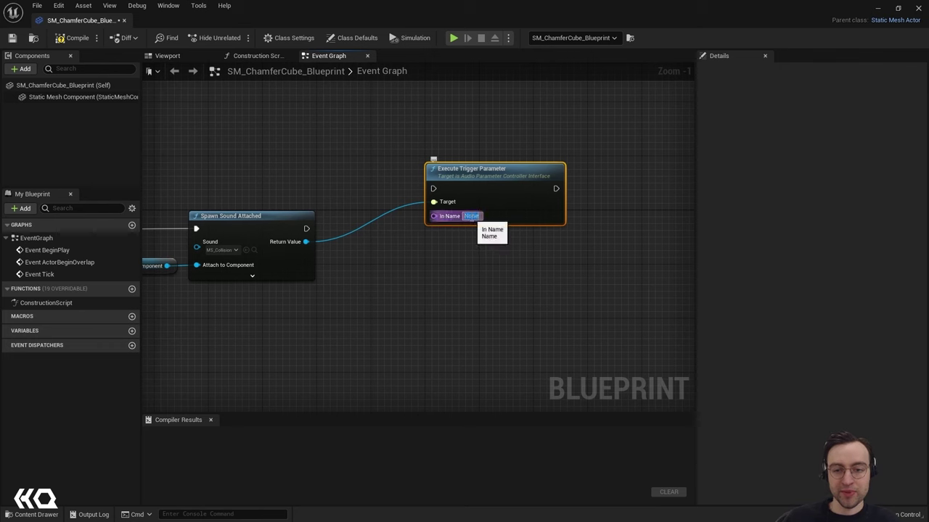
pyautogui.write('On')
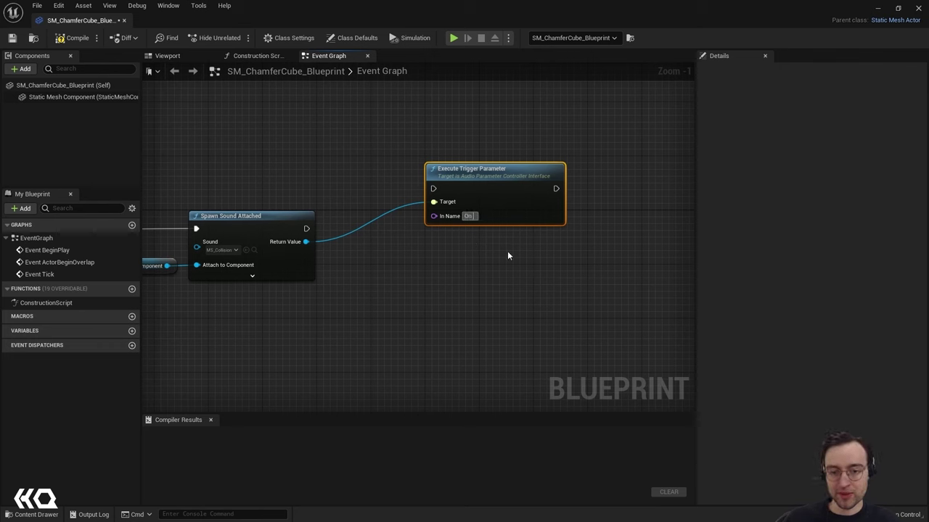
pyautogui.write(' Trigger')
pyautogui.press('Return')
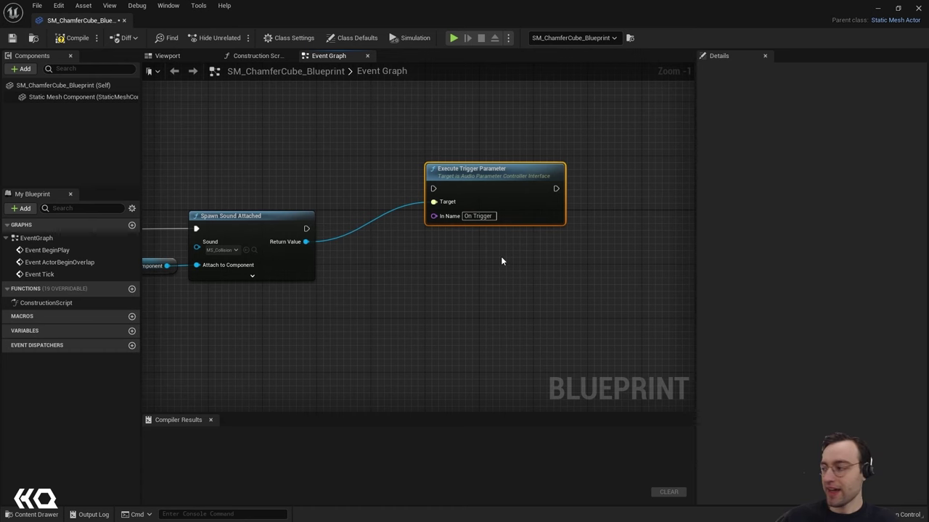
# Add an Event Hit node to the Event Graph and place it above Event BeginPlay, aligned with its left edge.
pyautogui.scroll(-1, 500, 256)
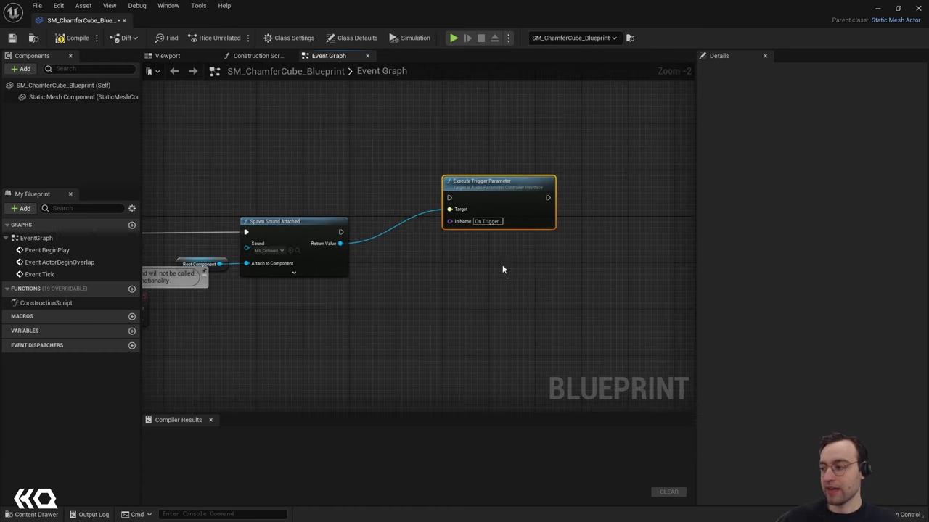
pyautogui.scroll(-1, 509, 279)
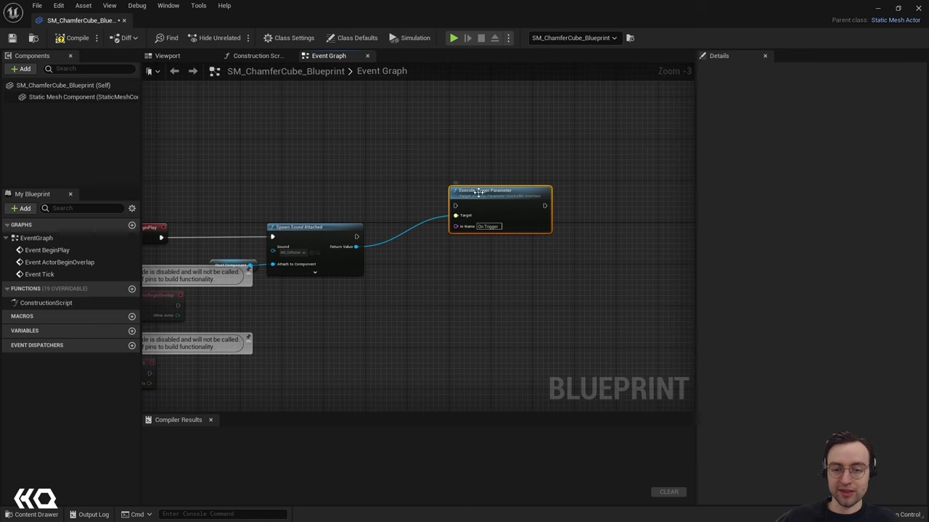
pyautogui.moveTo(453, 203); pyautogui.dragTo(454, 174, button='right')
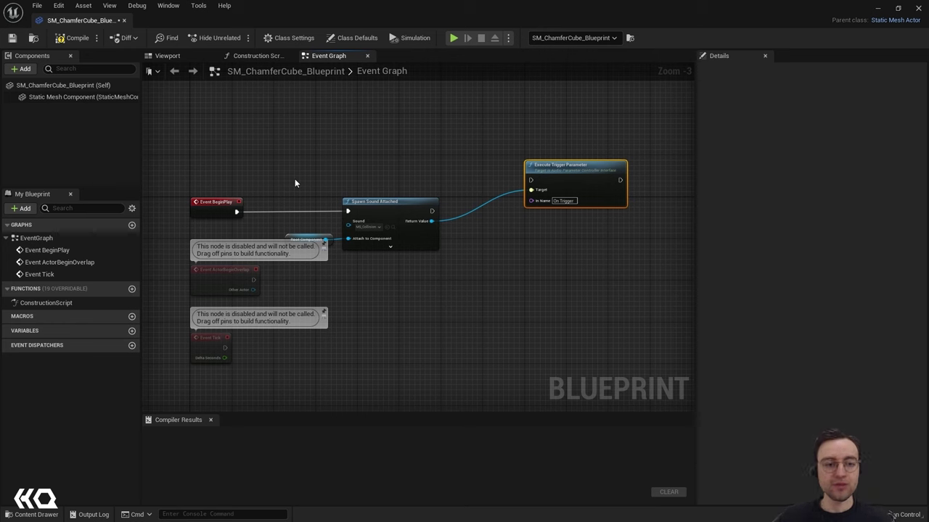
pyautogui.moveTo(231, 135); pyautogui.dragTo(306, 191, button='right')
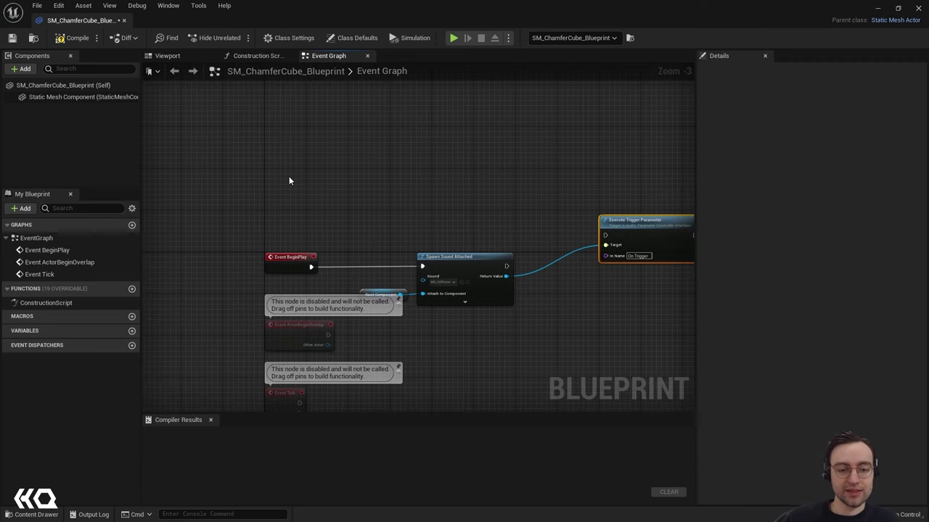
pyautogui.scroll(2, 281, 164)
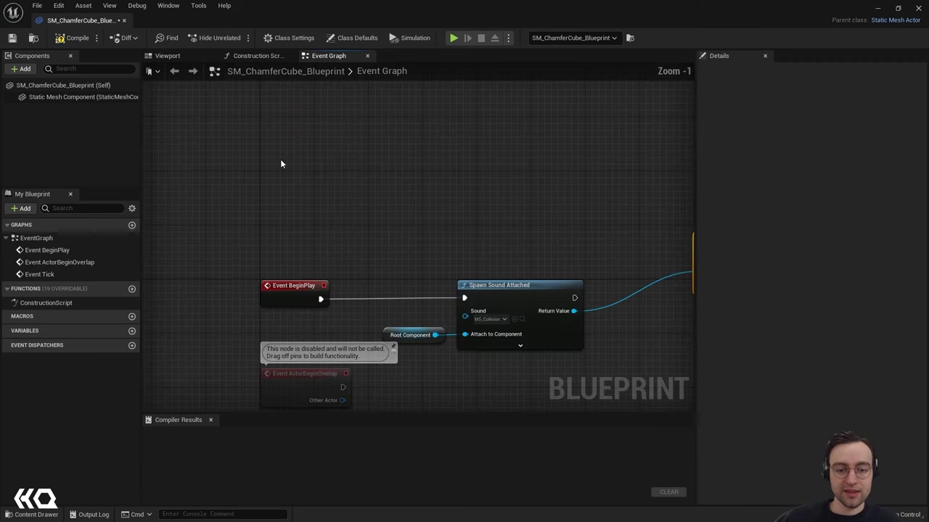
pyautogui.rightClick(275, 163)
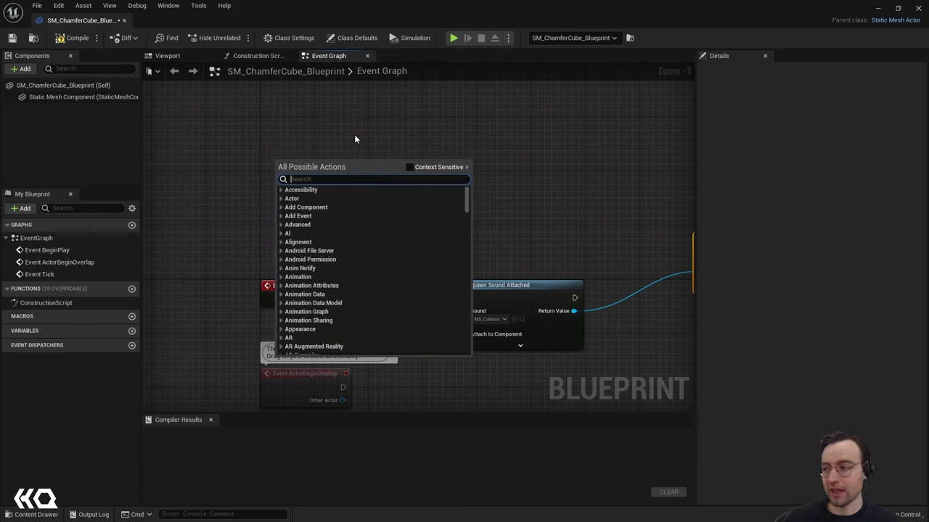
pyautogui.write('event hit')
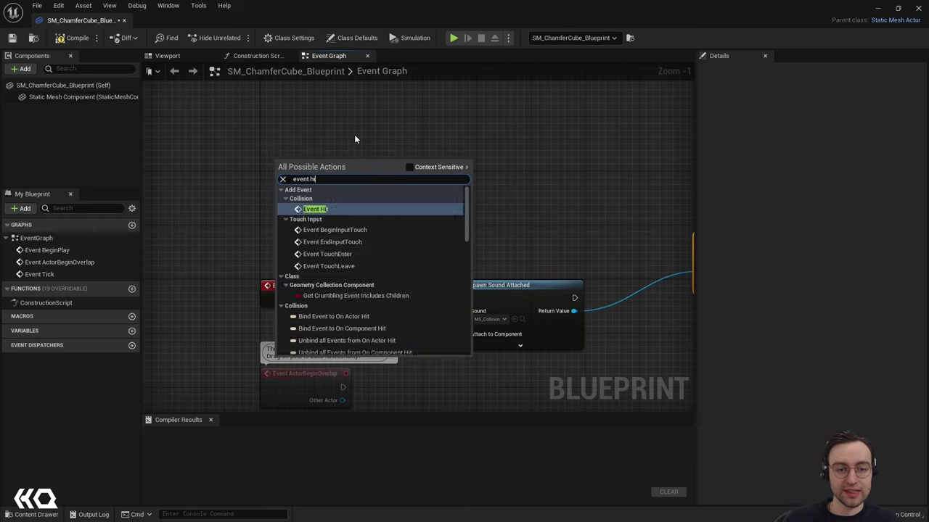
pyautogui.click(320, 212)
pyautogui.moveTo(300, 160); pyautogui.dragTo(291, 124)
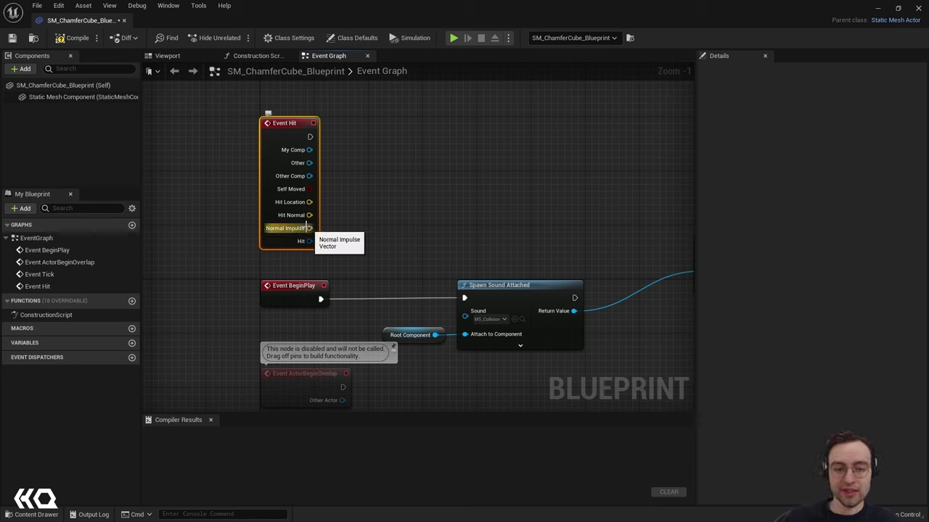
# Add a Vector Length node fed by Event Hit's Normal Impulse output.
pyautogui.moveTo(309, 228); pyautogui.dragTo(387, 228)
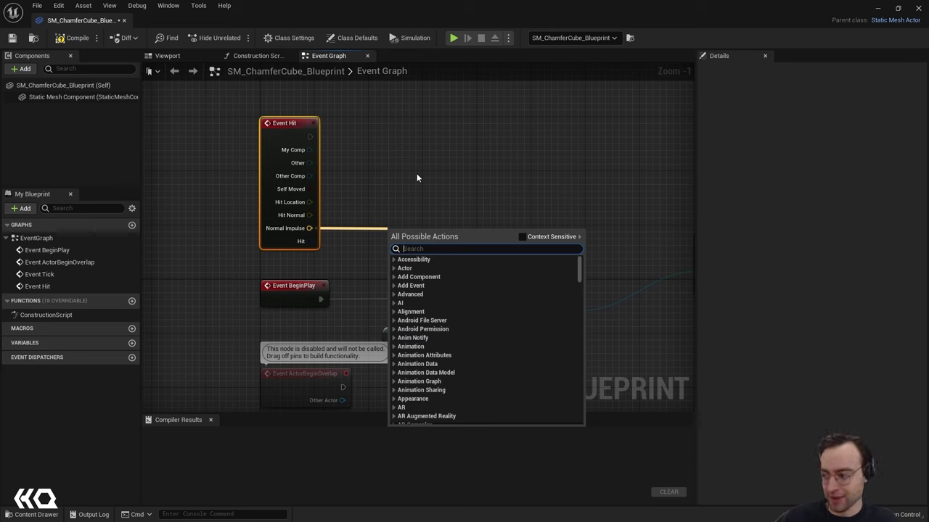
pyautogui.write('vec')
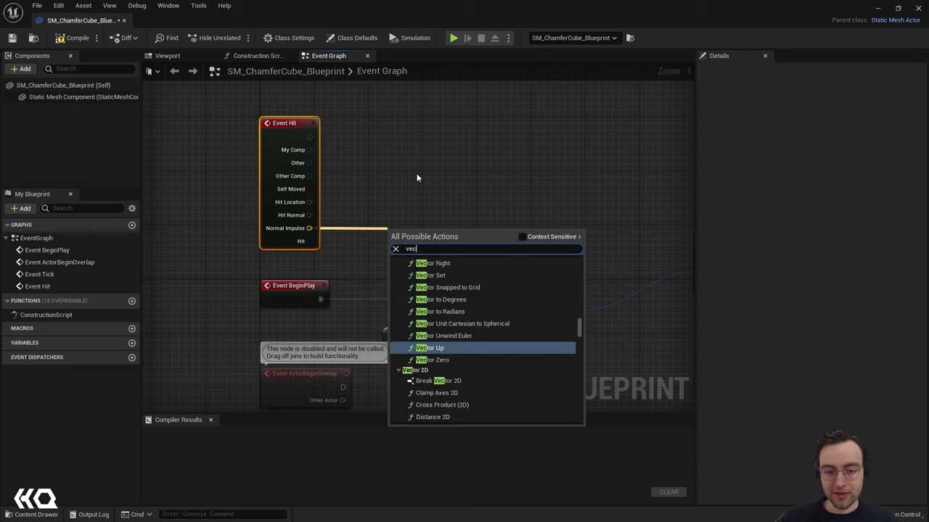
pyautogui.write('tor len')
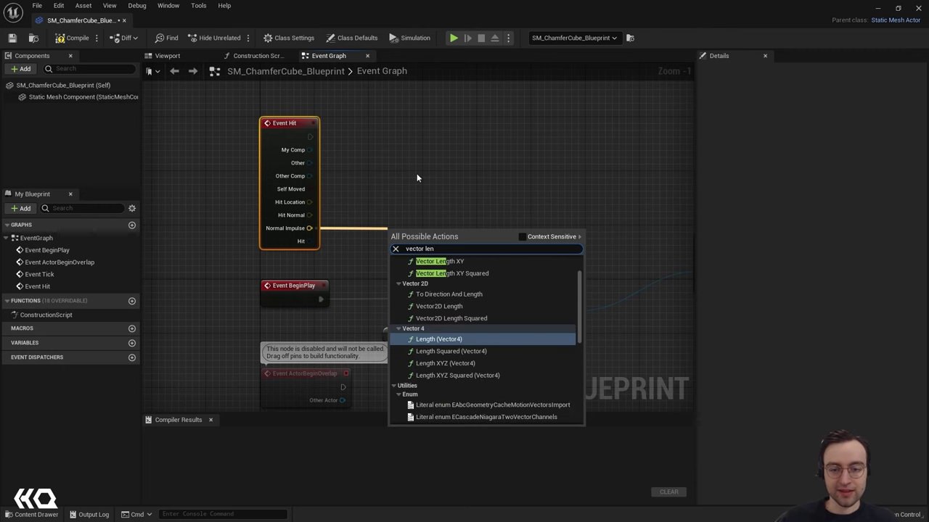
pyautogui.scroll(-1, 465, 303)
pyautogui.scroll(2, 465, 298)
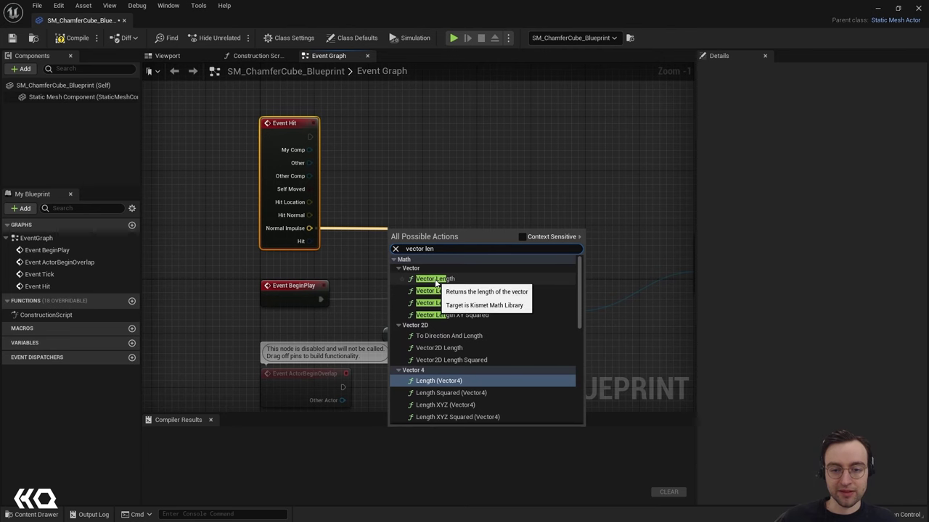
pyautogui.click(435, 279)
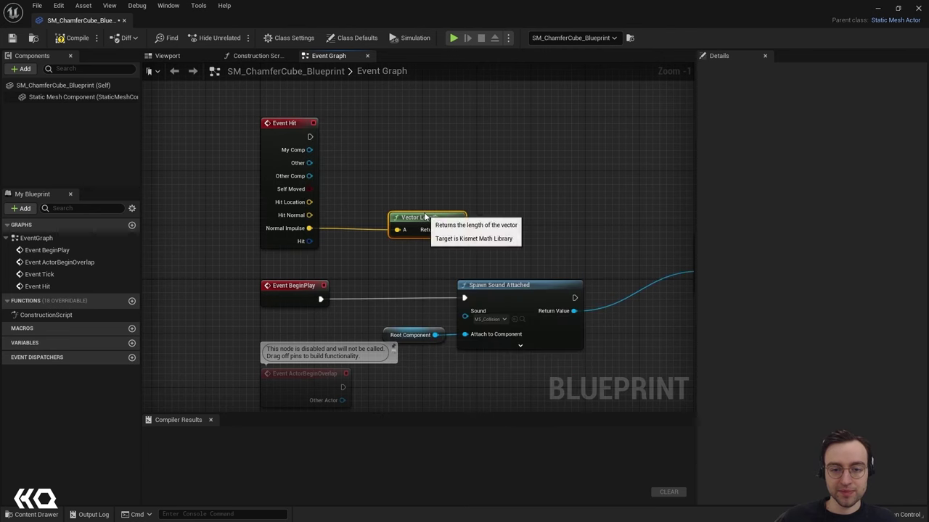
# Add a Greater node fed by Vector Length's Return Value and place it slightly above and beyond that node.
pyautogui.moveTo(430, 266); pyautogui.dragTo(373, 273, button='right')
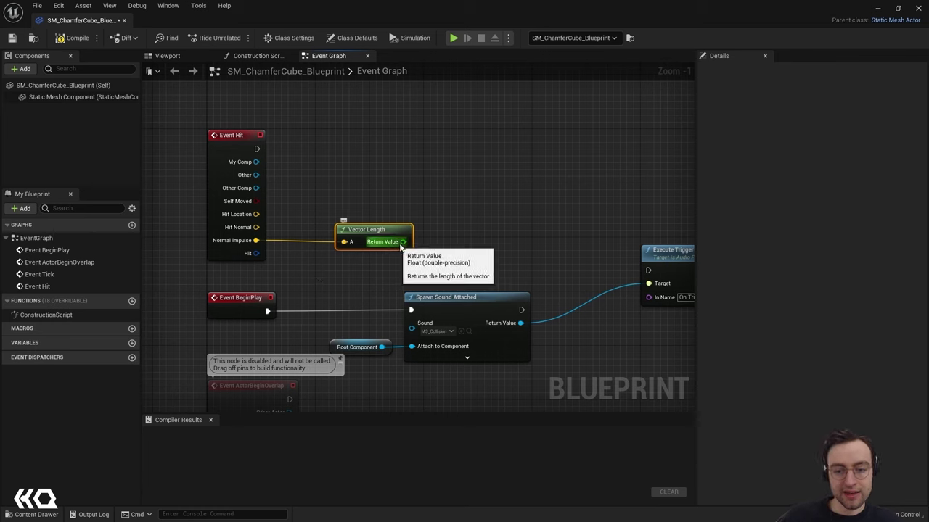
pyautogui.moveTo(396, 245); pyautogui.dragTo(479, 240)
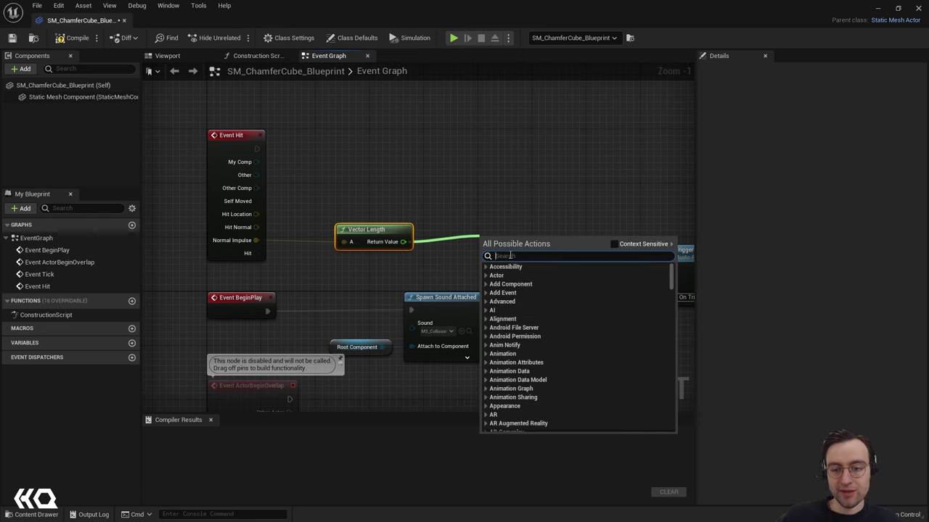
pyautogui.write('grea')
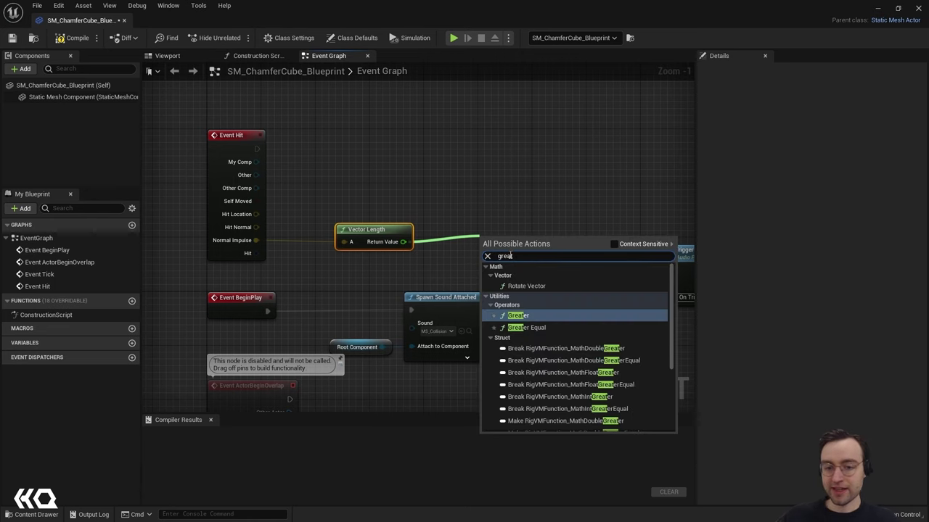
pyautogui.write('t')
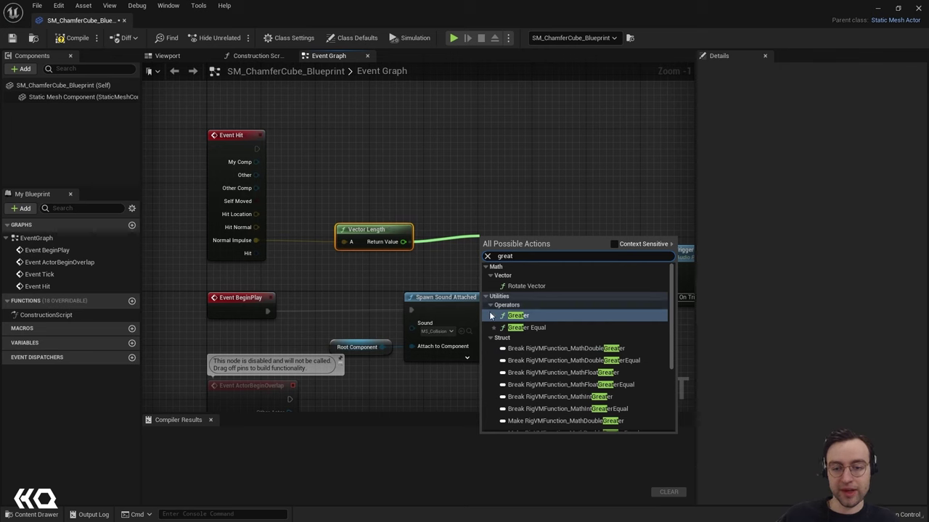
pyautogui.click(520, 317)
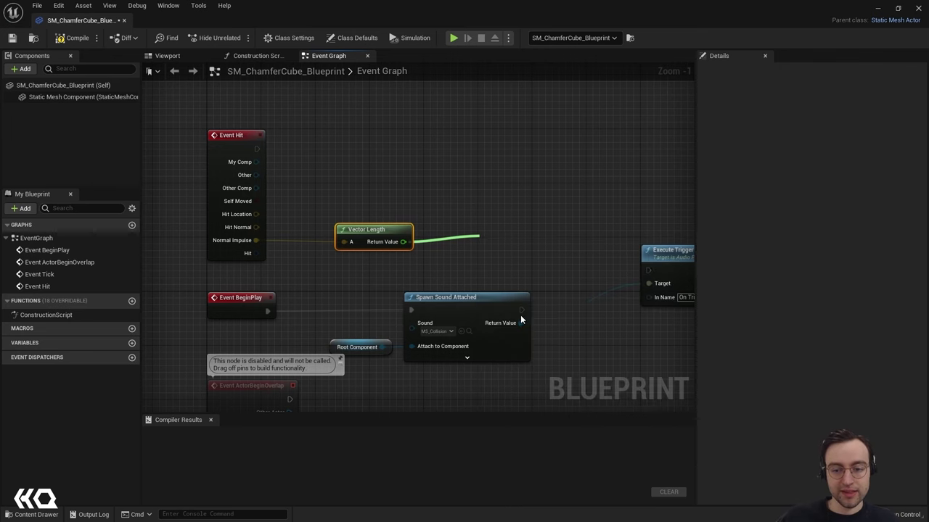
pyautogui.moveTo(511, 237); pyautogui.dragTo(490, 211)
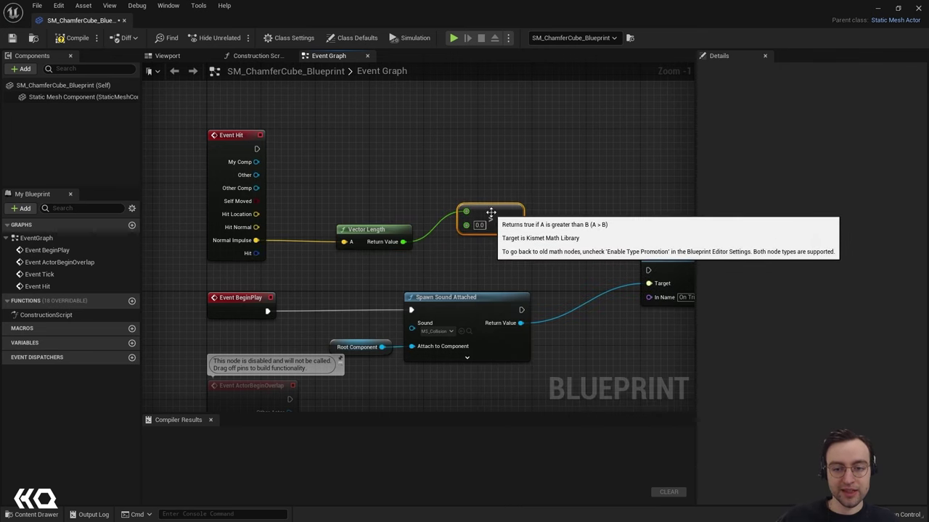
# Set the Greater node's second input to 10000.0 and adjust the node's position slightly.
pyautogui.click(478, 225)
pyautogui.scroll(1, 485, 239)
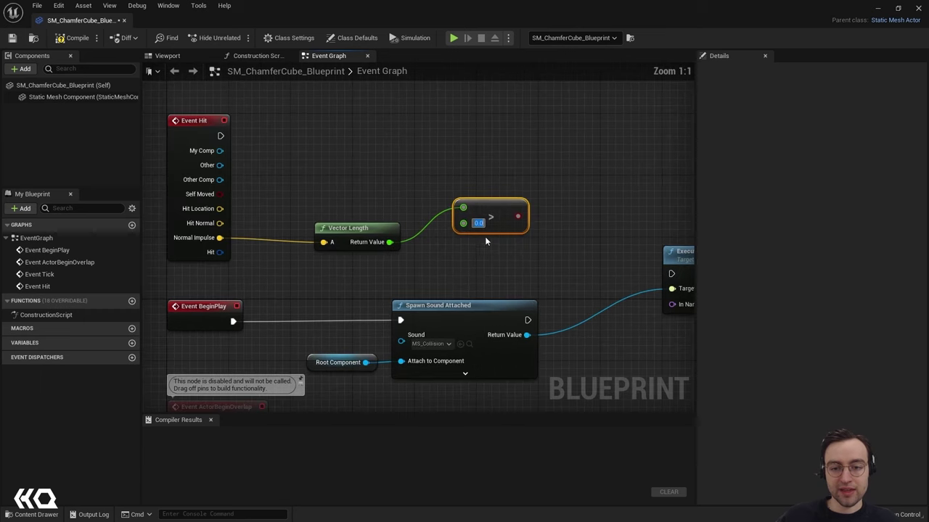
pyautogui.moveTo(483, 209); pyautogui.dragTo(484, 216)
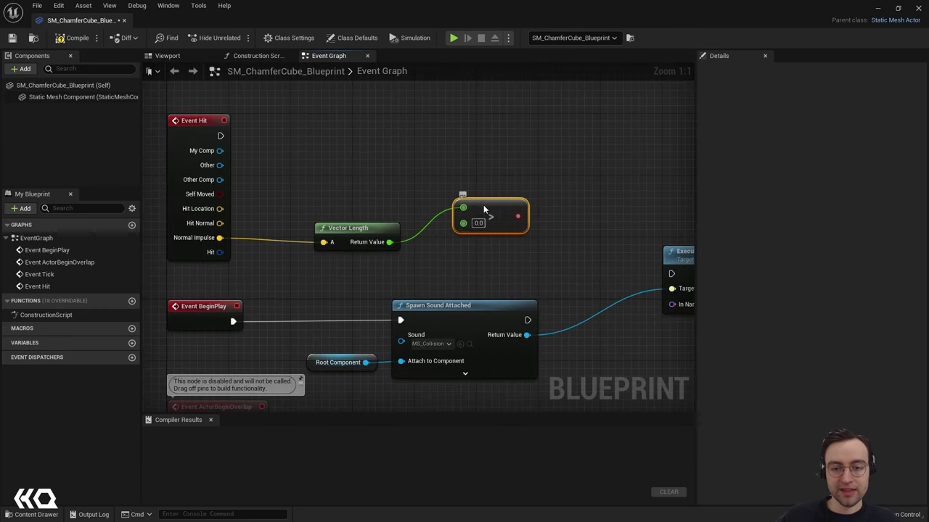
pyautogui.click(478, 231)
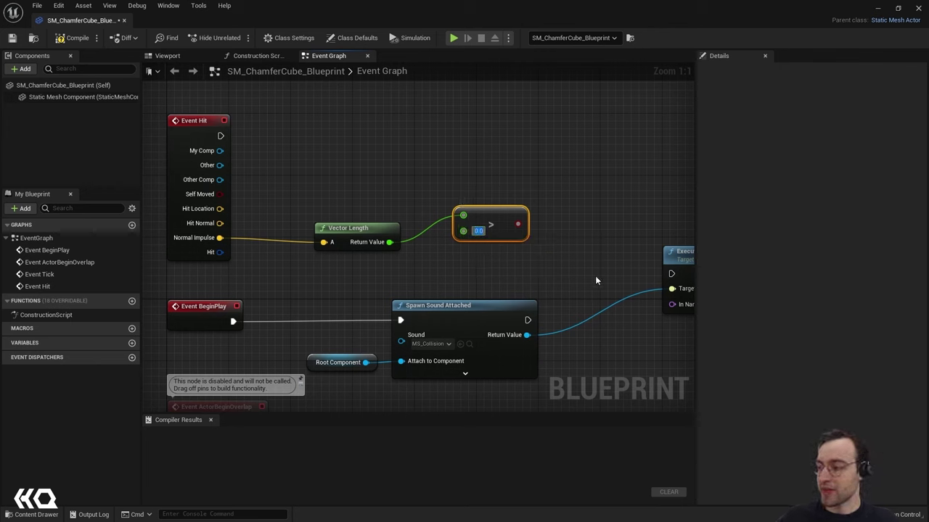
pyautogui.write('10000.0')
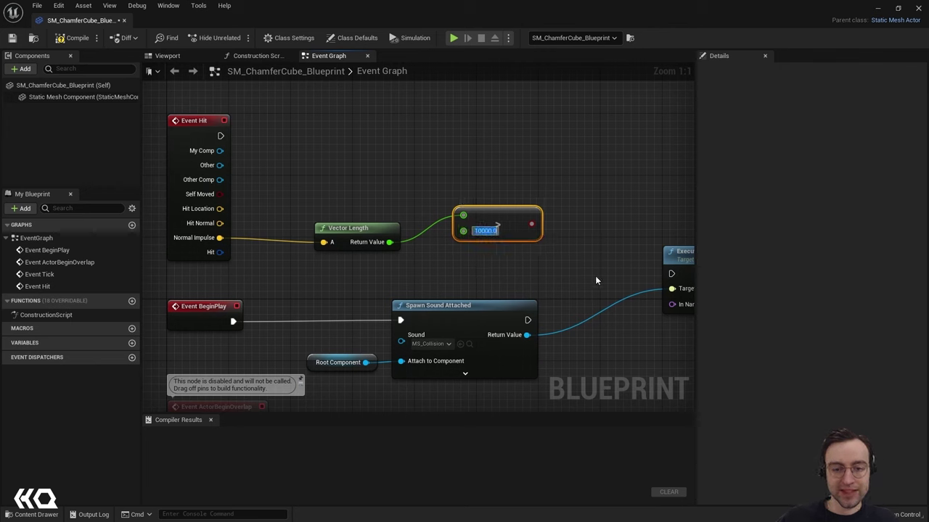
pyautogui.click(595, 276)
pyautogui.moveTo(509, 214); pyautogui.dragTo(510, 206)
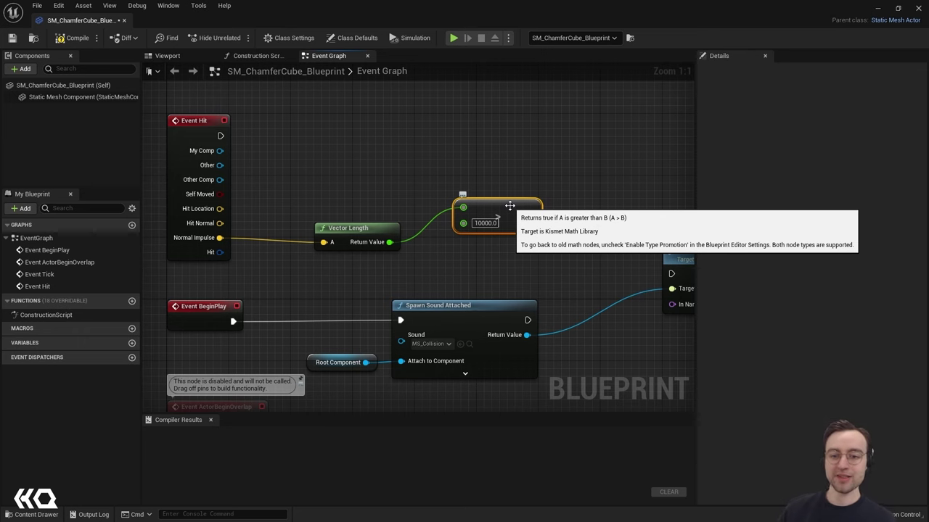
# Add a Branch node above the Greater node, using its result as the Condition, and connect Event Hit's execution output to the Branch.
pyautogui.moveTo(510, 263); pyautogui.dragTo(495, 278, button='right')
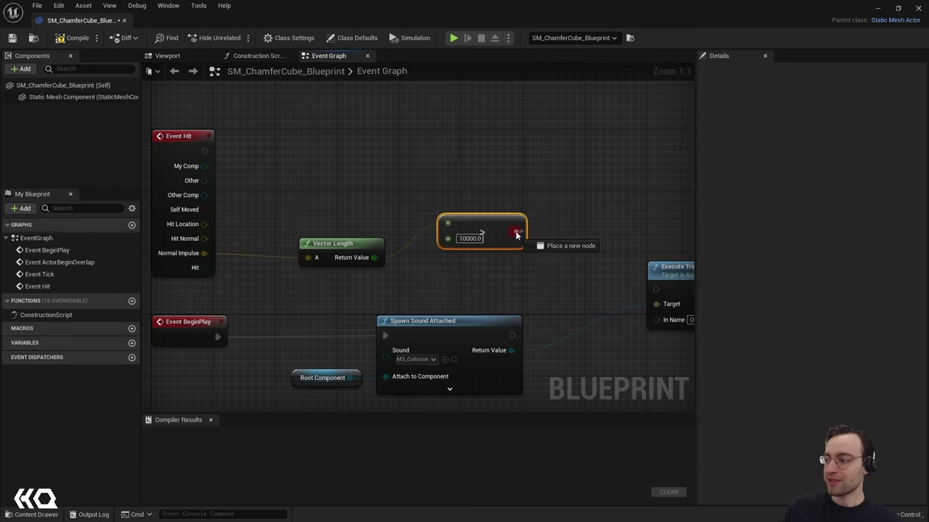
pyautogui.moveTo(515, 231); pyautogui.dragTo(543, 176)
pyautogui.write('branch')
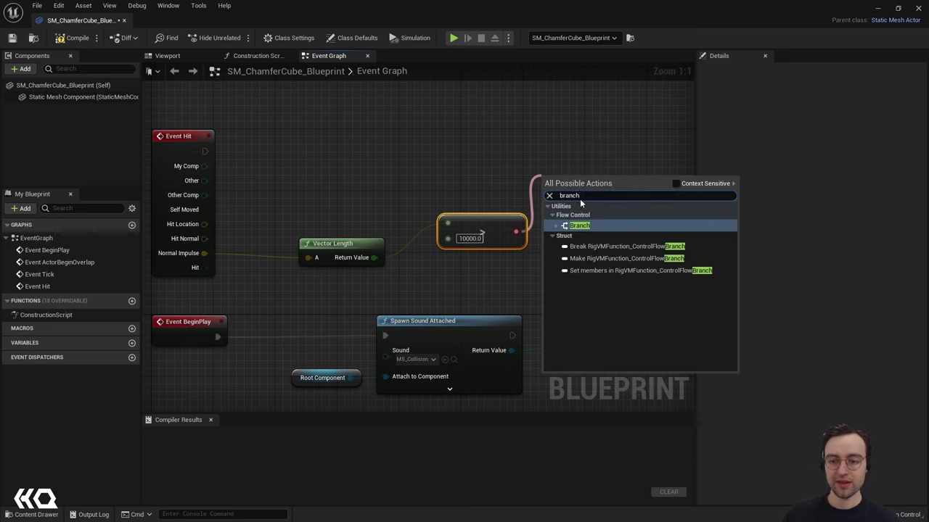
pyautogui.click(577, 227)
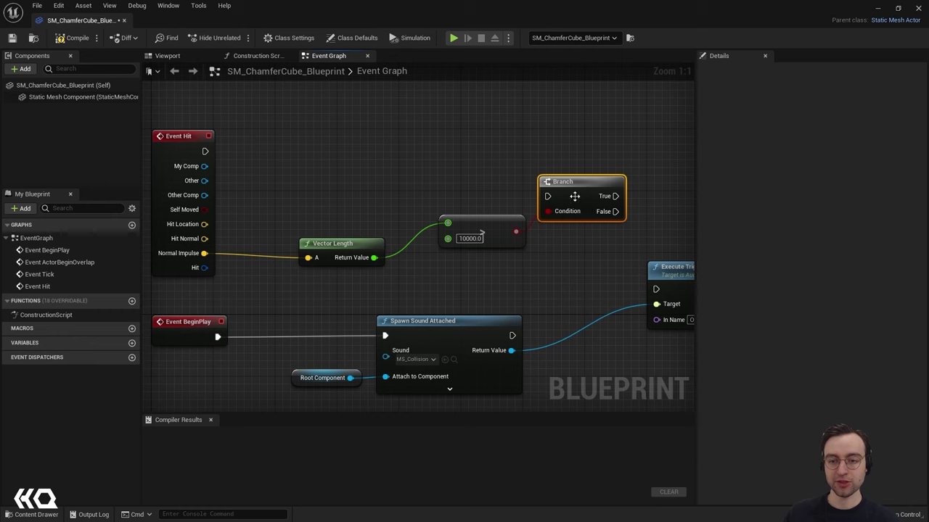
pyautogui.moveTo(583, 183); pyautogui.dragTo(602, 152)
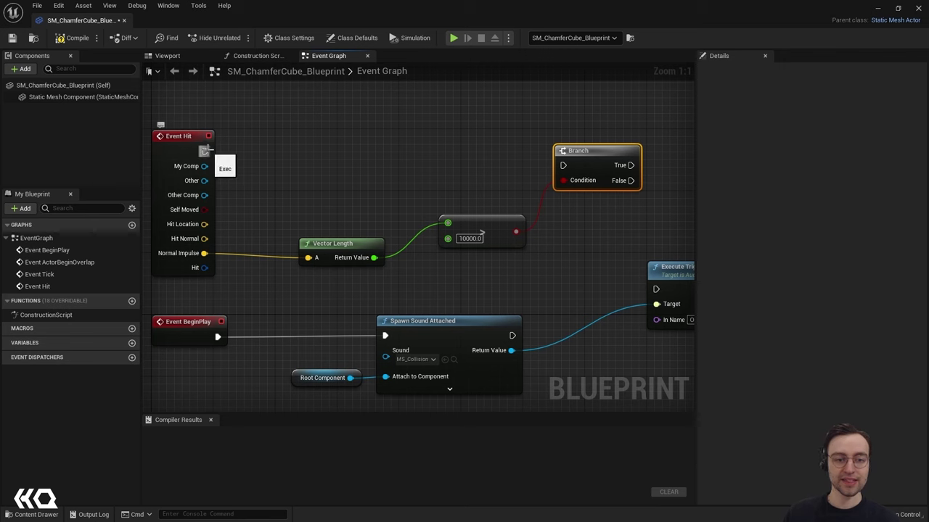
pyautogui.moveTo(204, 150); pyautogui.dragTo(560, 147)
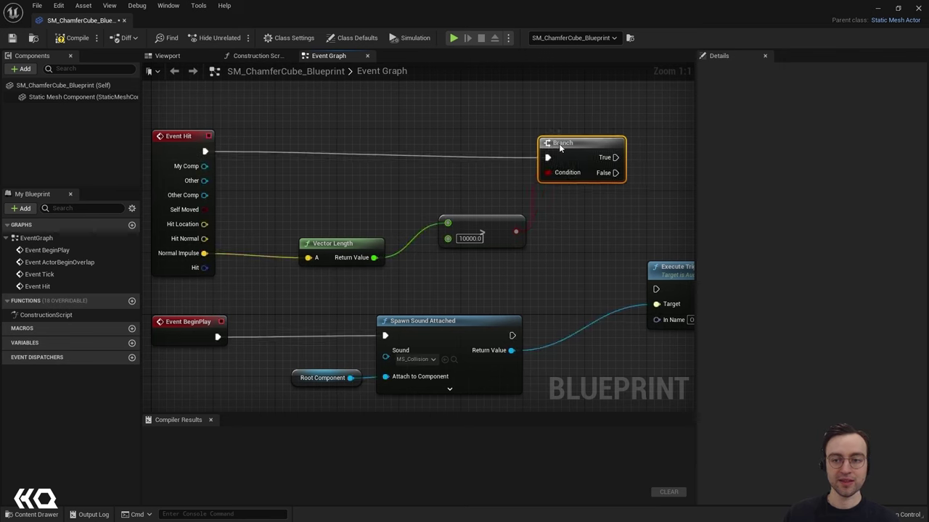
# Move Execute Trigger Parameter farther from Spawn Sound Attached and connect the Branch's True output to its execution input.
pyautogui.moveTo(615, 274); pyautogui.dragTo(441, 236, button='right')
pyautogui.scroll(-1, 500, 264)
pyautogui.moveTo(520, 249); pyautogui.dragTo(586, 252)
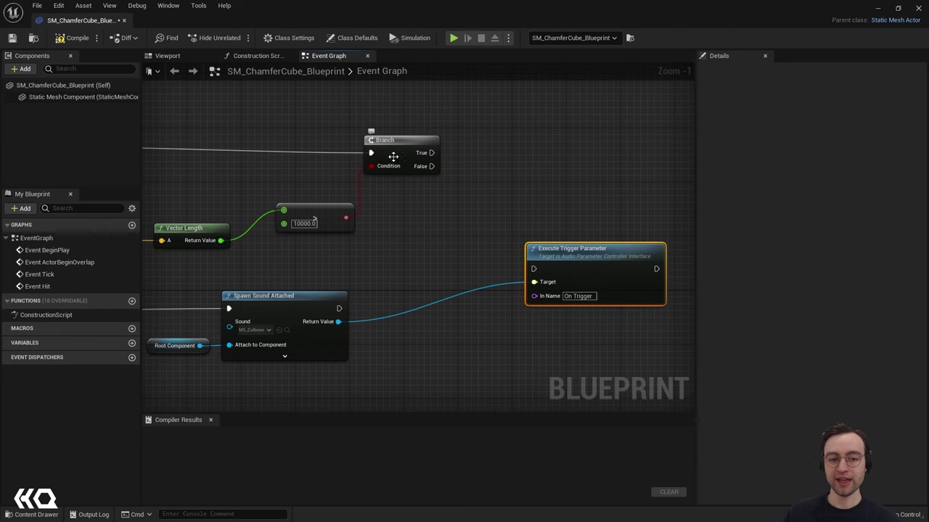
pyautogui.moveTo(239, 271); pyautogui.dragTo(380, 274, button='right')
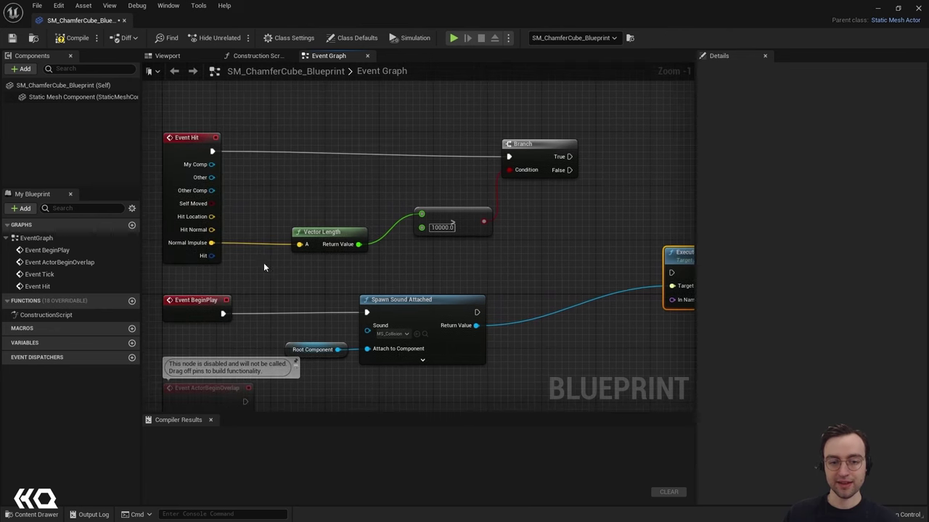
pyautogui.moveTo(279, 271); pyautogui.dragTo(173, 260, button='right')
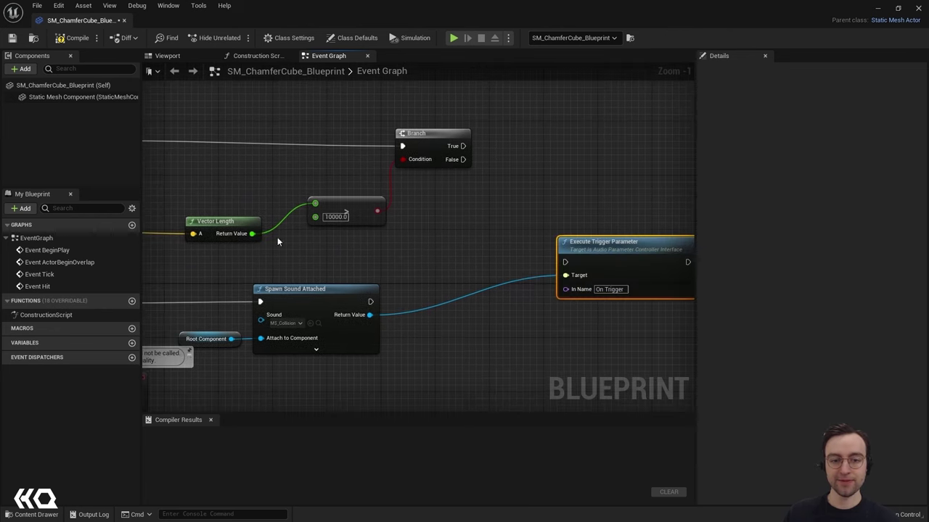
pyautogui.moveTo(356, 252); pyautogui.dragTo(469, 254, button='right')
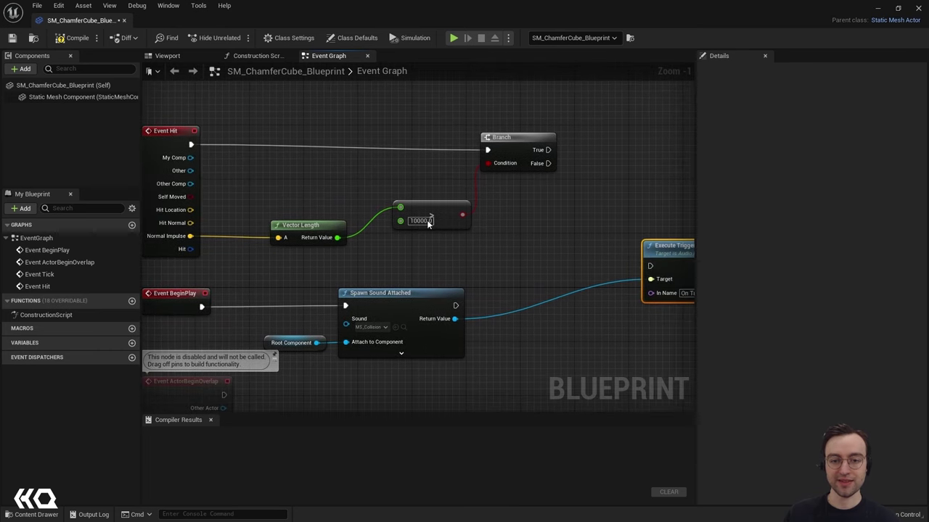
pyautogui.moveTo(421, 226); pyautogui.dragTo(499, 146, button='right')
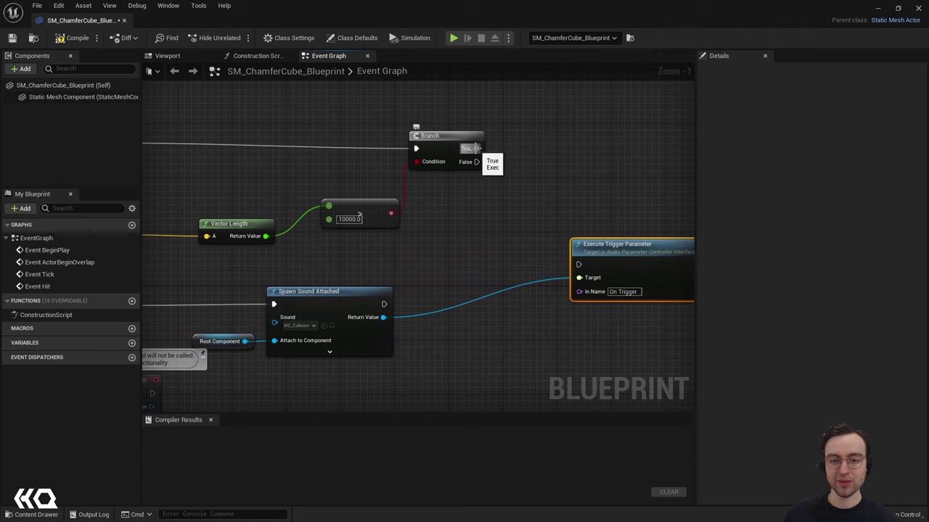
pyautogui.moveTo(476, 148); pyautogui.dragTo(579, 264)
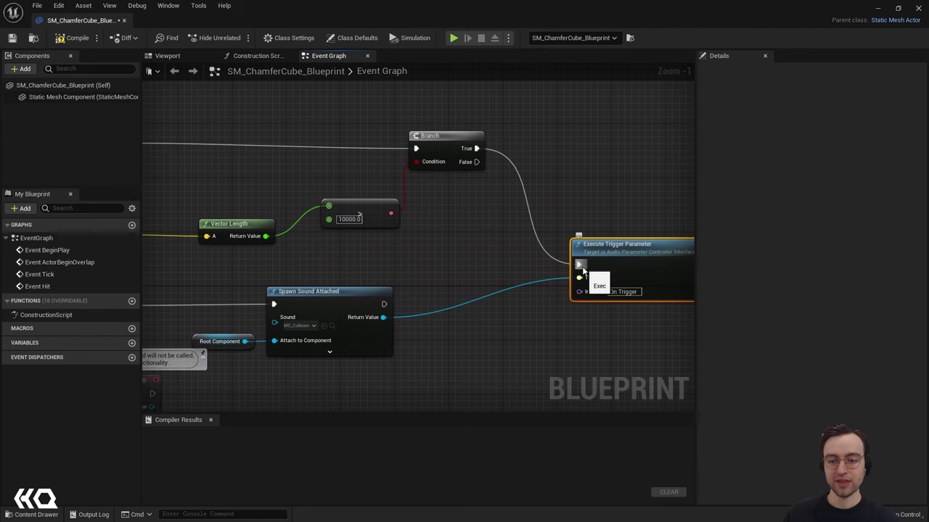
# Move the Execute Trigger Parameter node slightly closer to the Branch and Spawn Sound Attached nodes.
pyautogui.moveTo(554, 274); pyautogui.dragTo(468, 245, button='right')
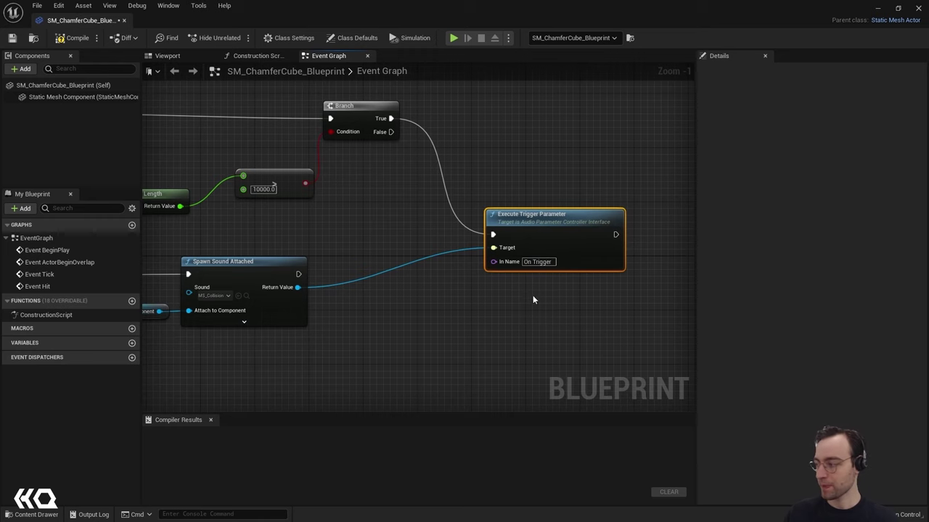
pyautogui.moveTo(533, 298); pyautogui.dragTo(470, 269, button='right')
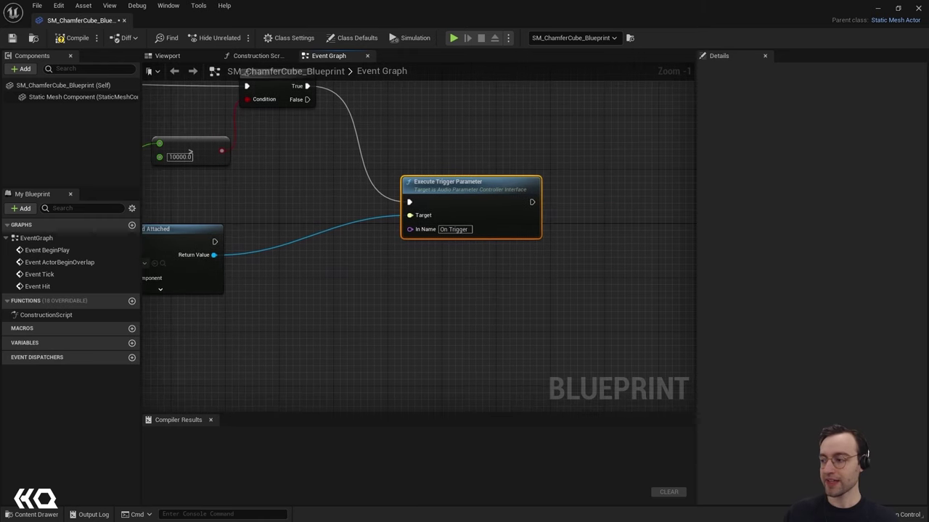
pyautogui.scroll(-1, 555, 310)
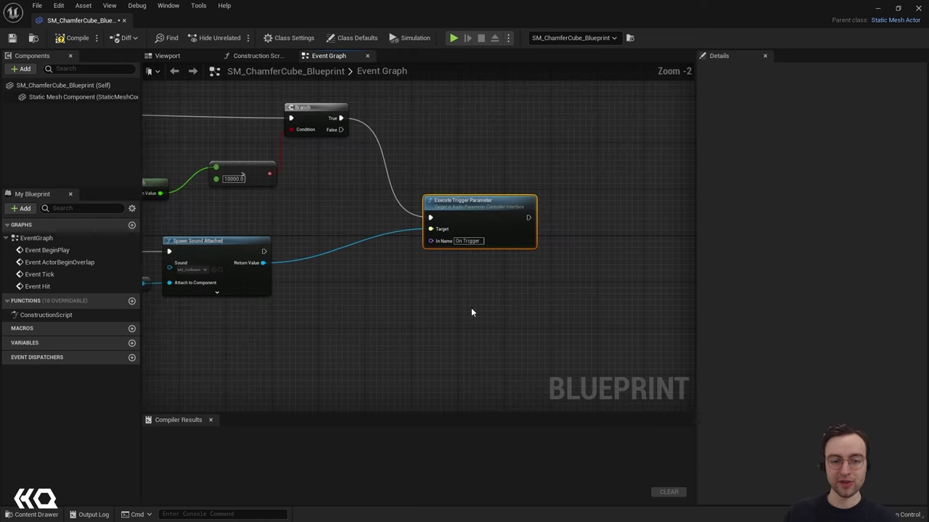
pyautogui.moveTo(471, 310); pyautogui.dragTo(553, 321, button='right')
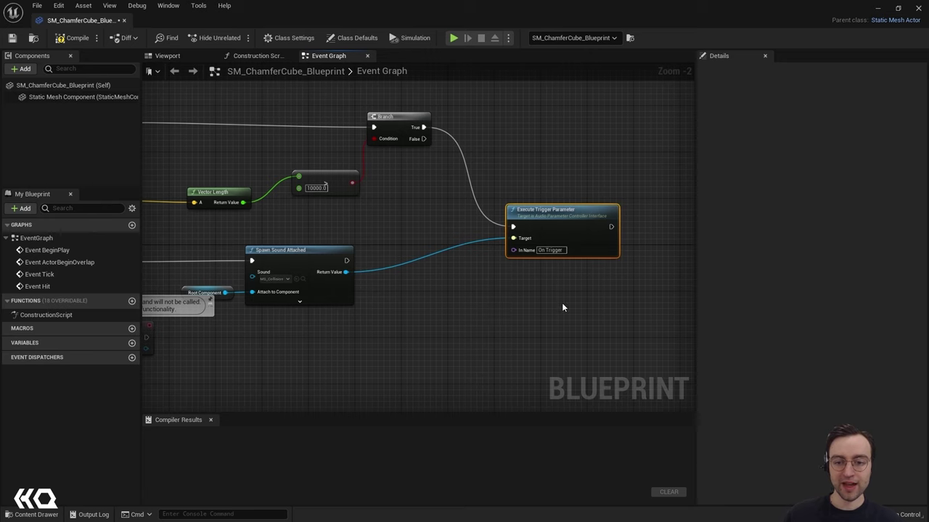
pyautogui.moveTo(562, 308); pyautogui.dragTo(494, 305, button='right')
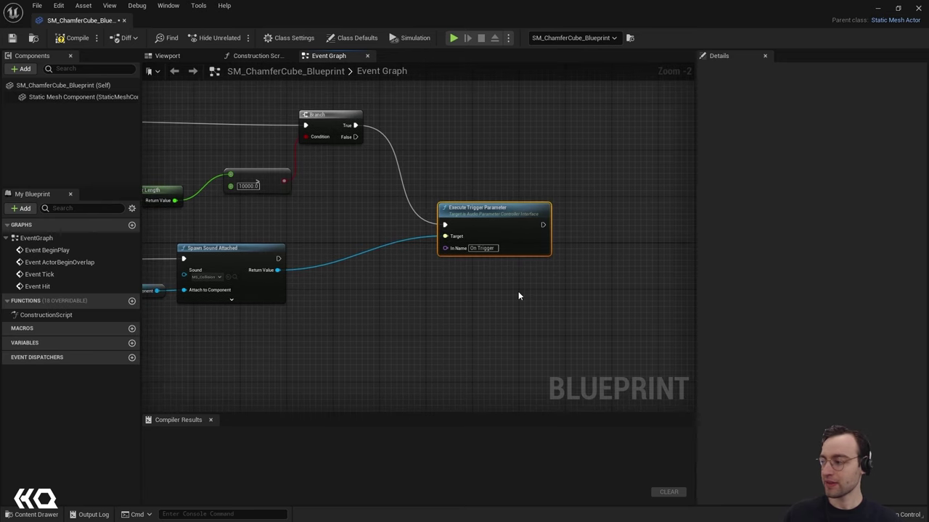
pyautogui.moveTo(574, 296); pyautogui.dragTo(544, 287, button='right')
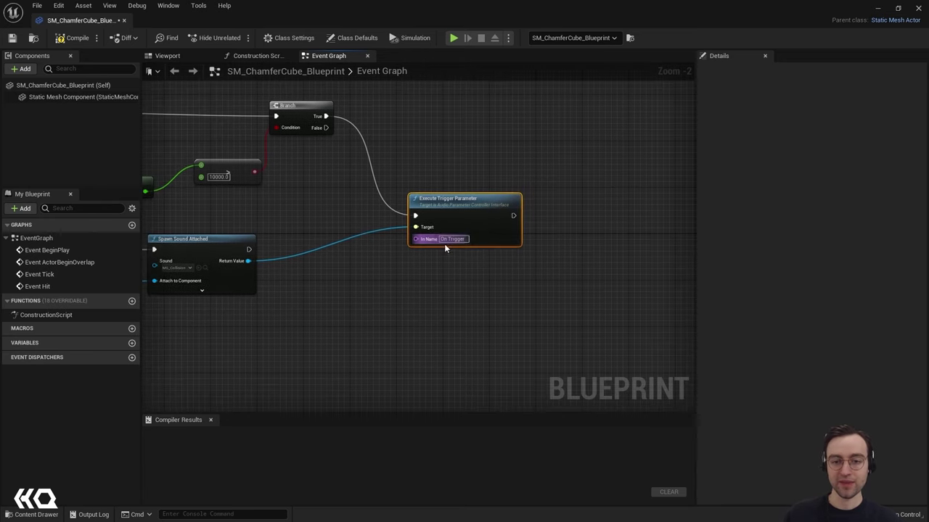
pyautogui.moveTo(472, 293); pyautogui.dragTo(437, 285, button='right')
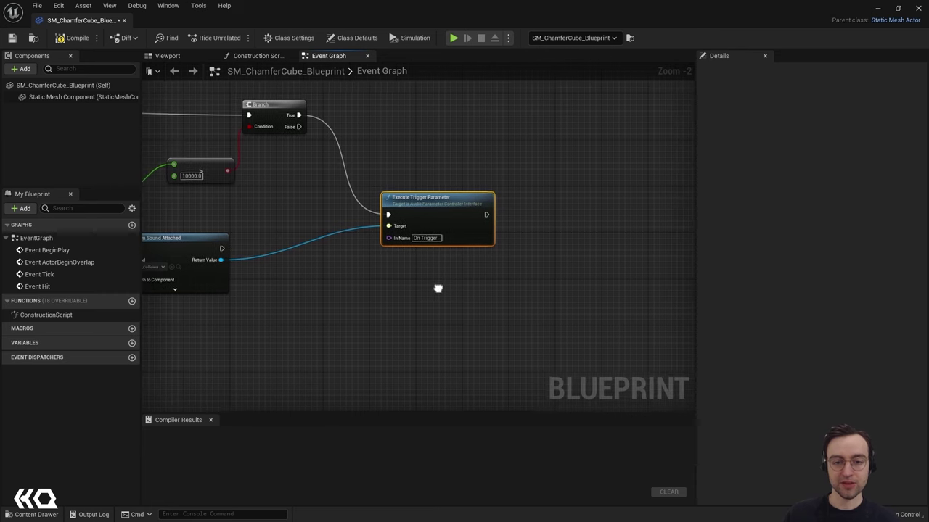
pyautogui.moveTo(419, 209); pyautogui.dragTo(413, 203)
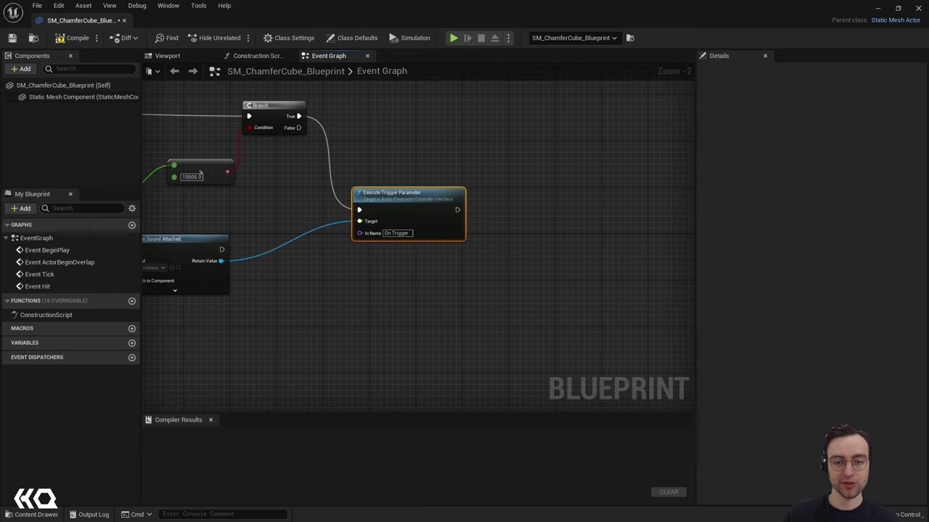
# Add an audio Set Float Parameter node targeting the Audio Parameter Controller Interface and place it beyond Execute Trigger Parameter.
pyautogui.moveTo(499, 266); pyautogui.dragTo(511, 263, button='right')
pyautogui.rightClick(508, 256)
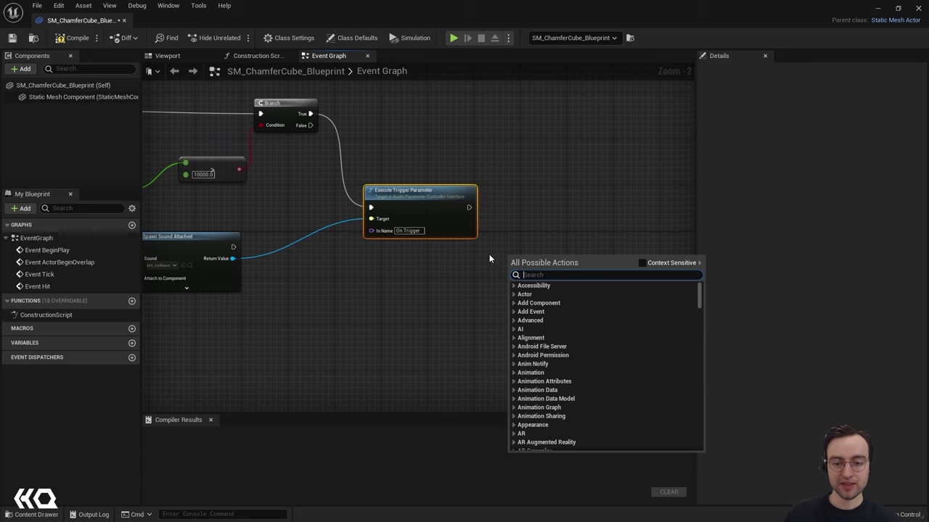
pyautogui.write('set f')
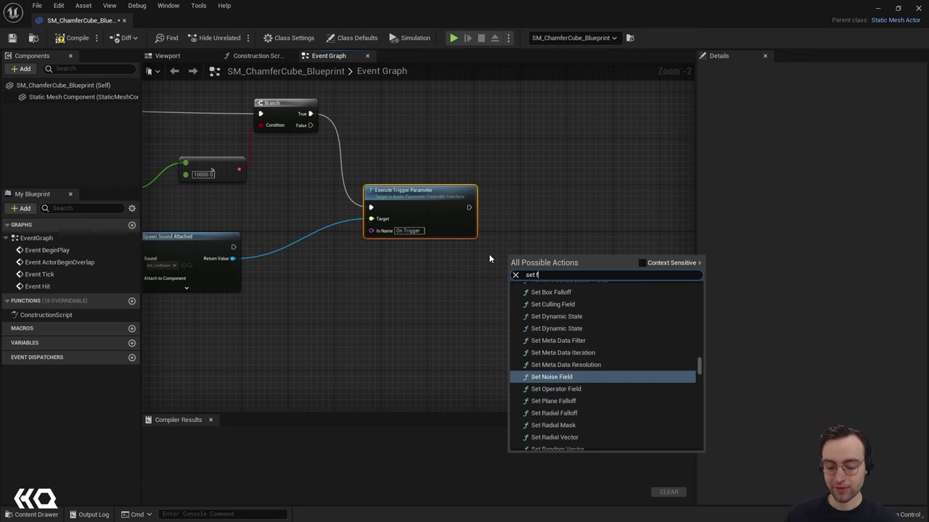
pyautogui.write('loat')
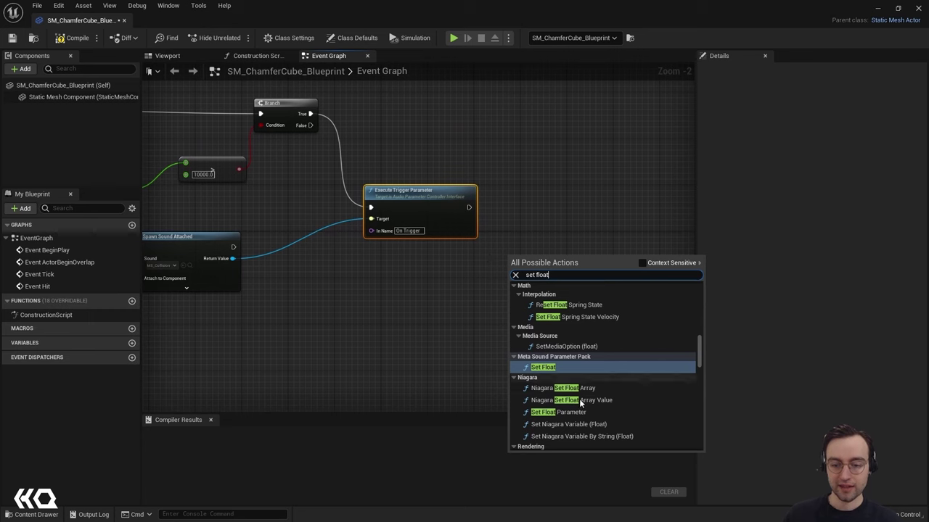
pyautogui.scroll(-1, 648, 369)
pyautogui.scroll(-3, 648, 370)
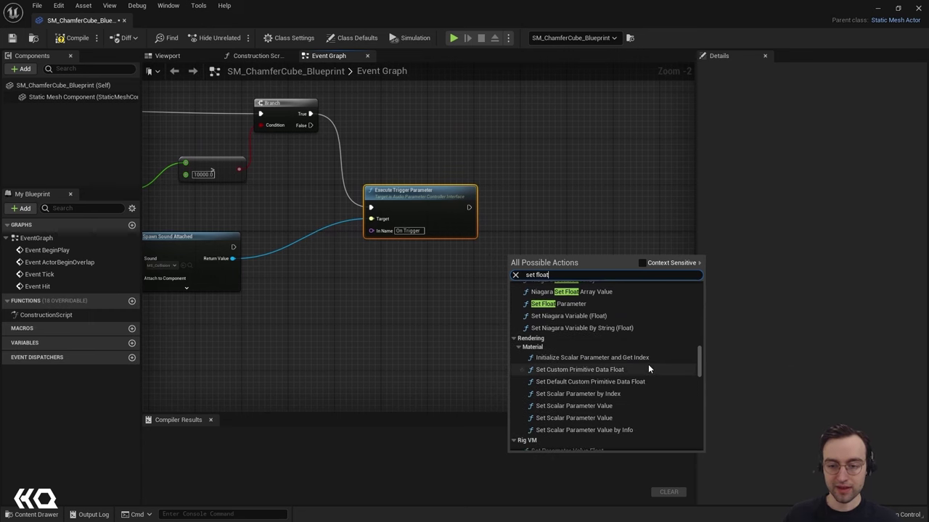
pyautogui.scroll(3, 648, 370)
pyautogui.write('parameter')
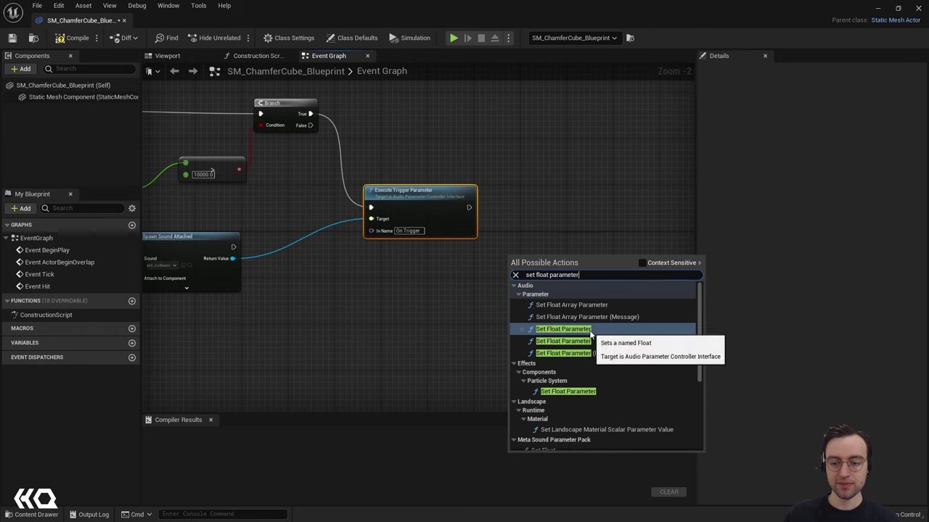
pyautogui.click(550, 330)
pyautogui.moveTo(551, 262); pyautogui.dragTo(549, 244)
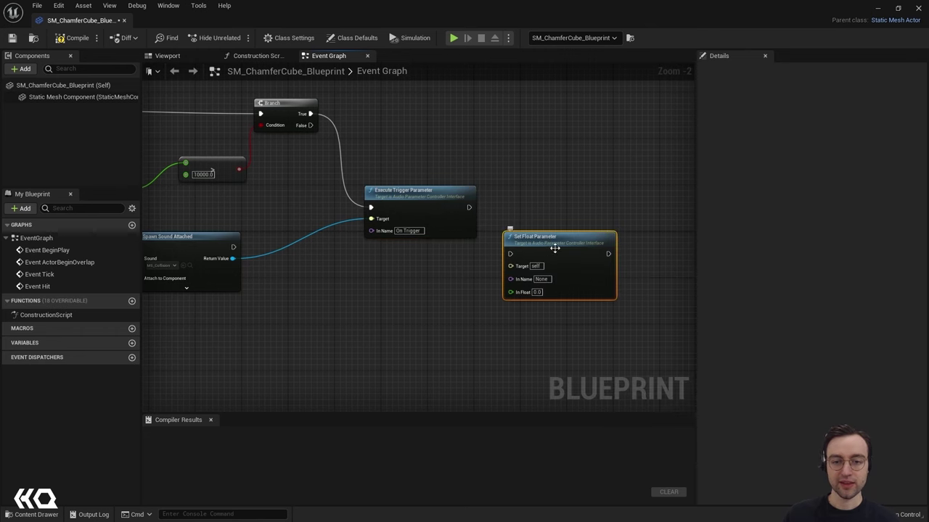
pyautogui.moveTo(571, 243)
pyautogui.mouseDown()
pyautogui.moveTo(567, 222)
pyautogui.moveTo(575, 234)
pyautogui.mouseUp()
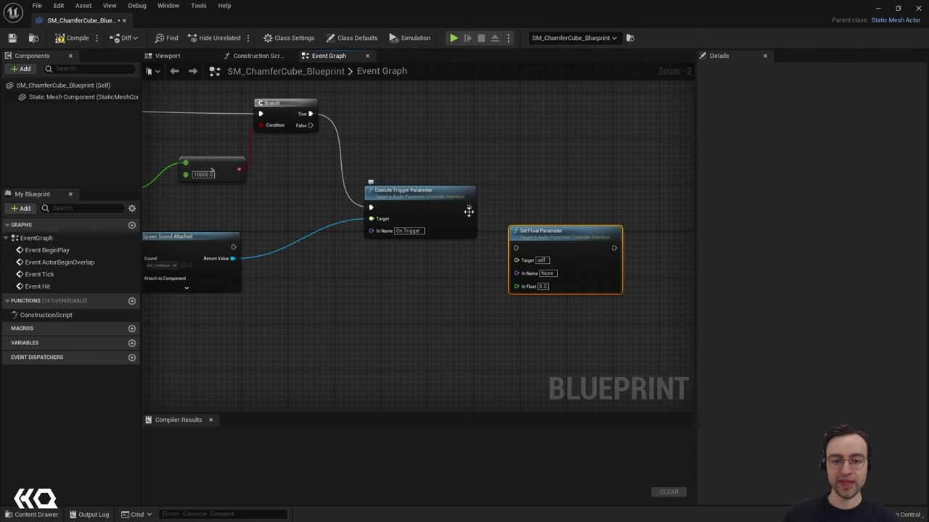
# Connect Execute Trigger Parameter's execution output to Set Float Parameter and Spawn Sound Attached's Return Value to its Target.
pyautogui.moveTo(469, 209); pyautogui.dragTo(516, 248)
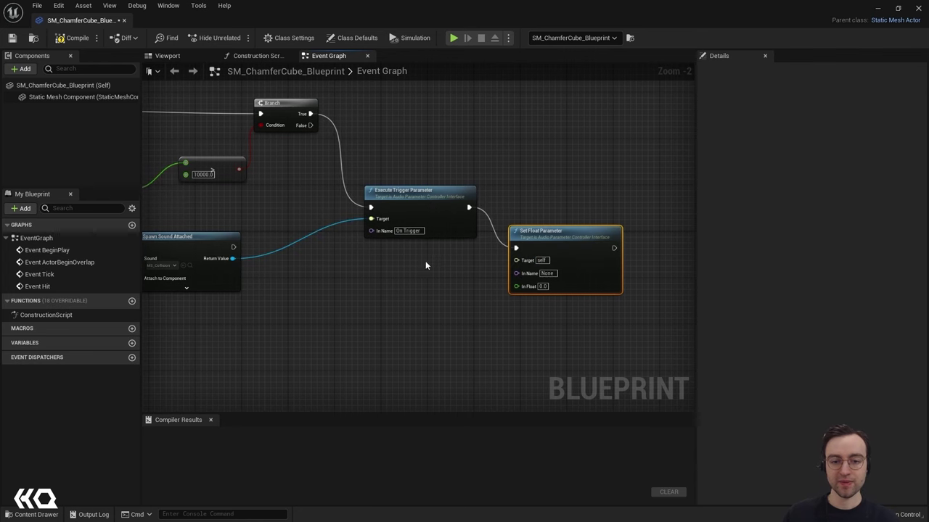
pyautogui.moveTo(286, 281); pyautogui.dragTo(317, 276, button='right')
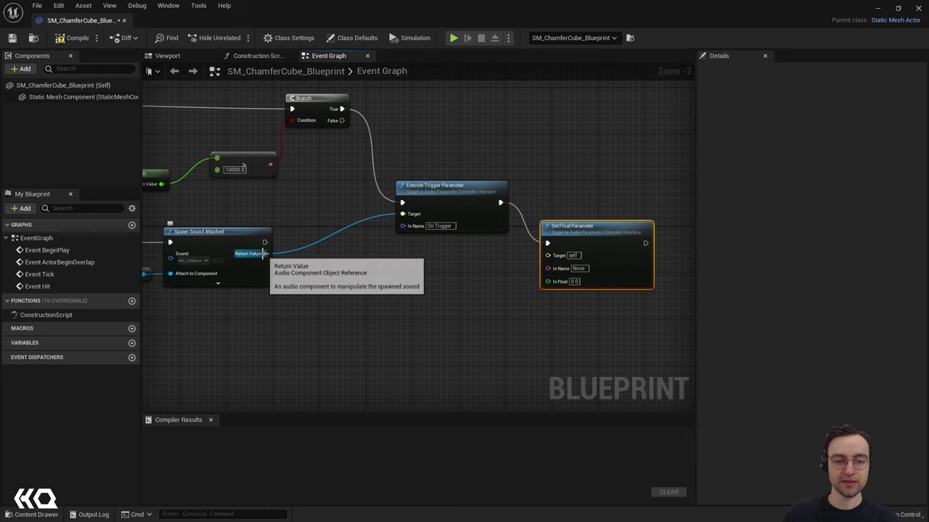
pyautogui.moveTo(263, 254); pyautogui.dragTo(550, 255)
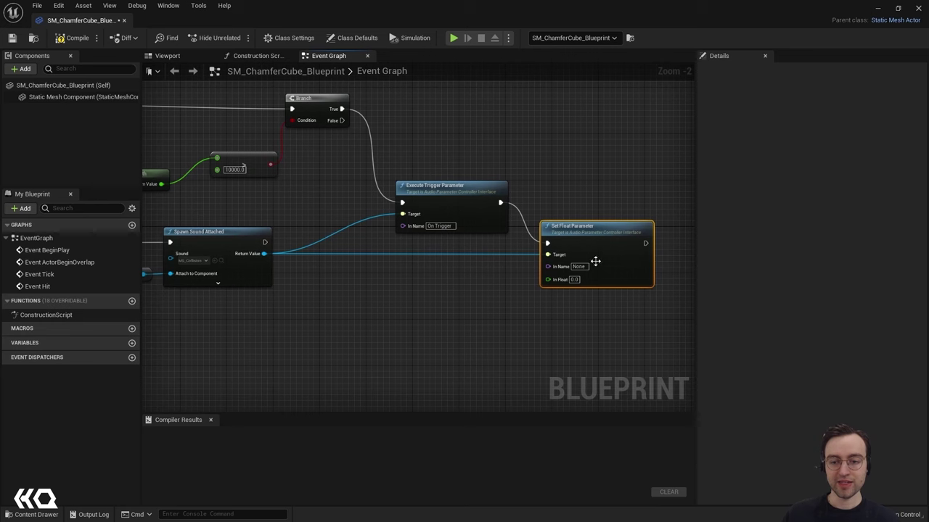
# Set the In Name of the Set Float Parameter node to Impulse Level.
pyautogui.click(580, 266)
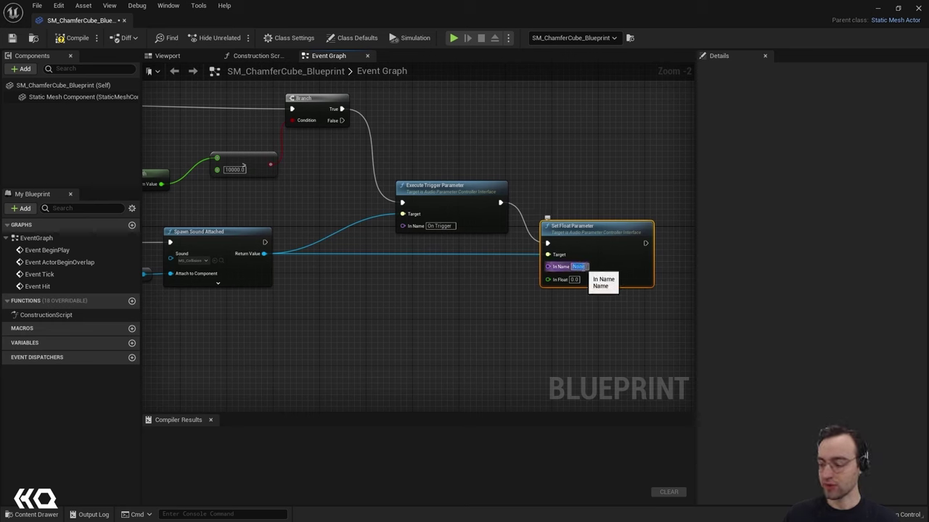
pyautogui.write('Impulse Level')
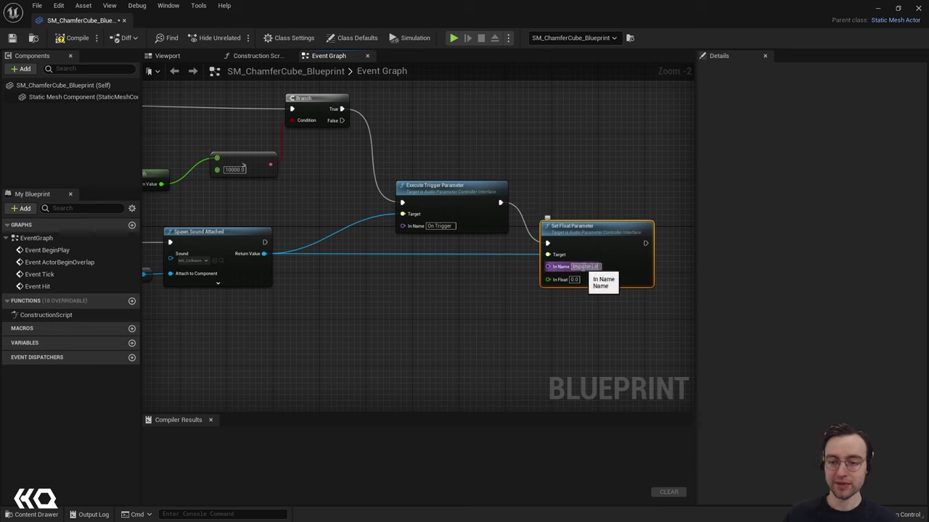
pyautogui.click(574, 304)
pyautogui.scroll(2, 579, 303)
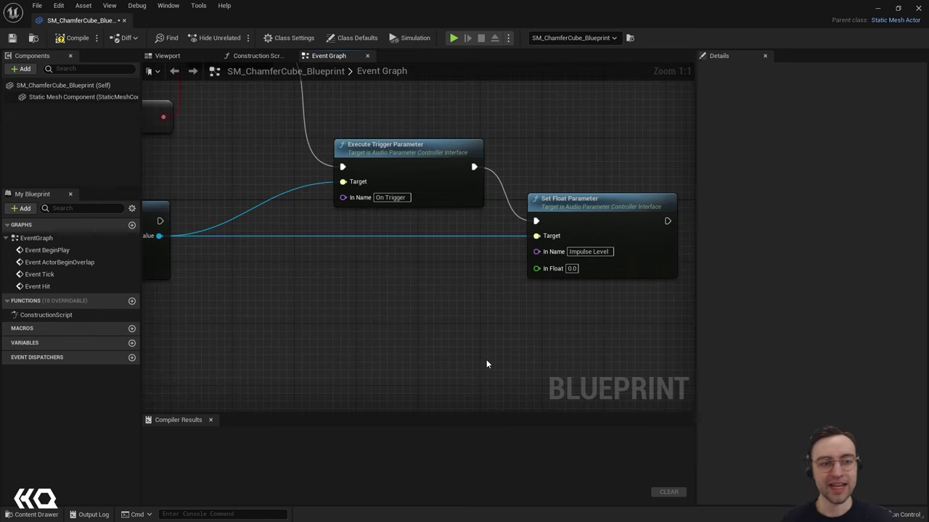
# Add a Normalize to Range node fed by Vector Length's Return Value and place it below Execute Trigger Parameter.
pyautogui.moveTo(388, 307); pyautogui.dragTo(447, 316, button='right')
pyautogui.scroll(-2, 450, 313)
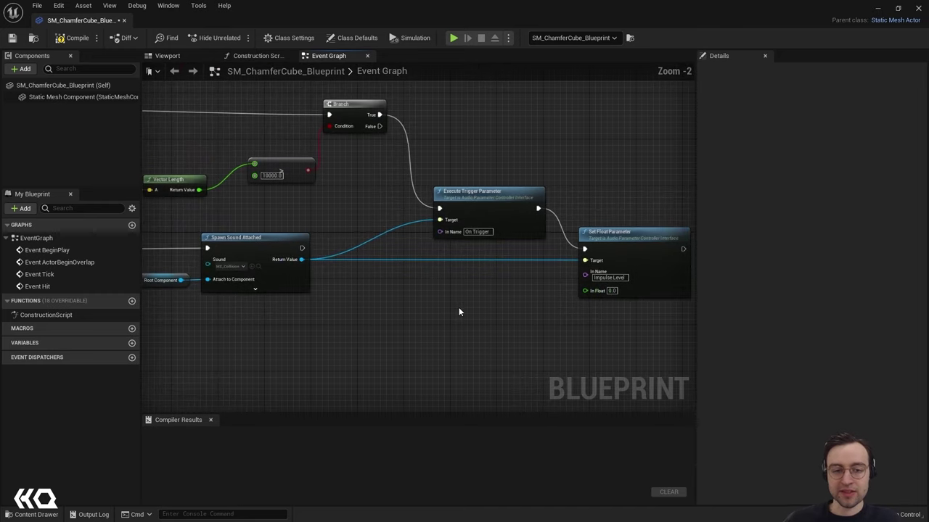
pyautogui.moveTo(191, 214); pyautogui.dragTo(267, 174, button='right')
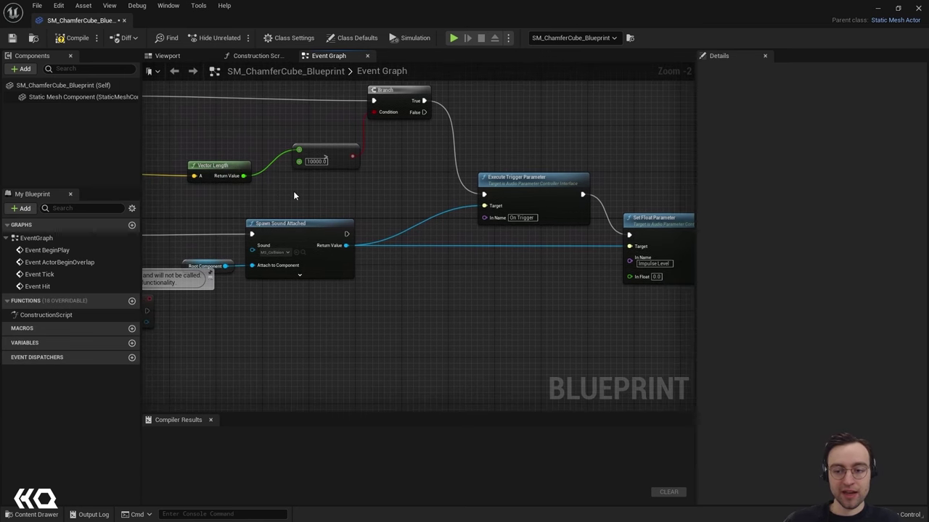
pyautogui.moveTo(613, 348); pyautogui.dragTo(588, 334, button='right')
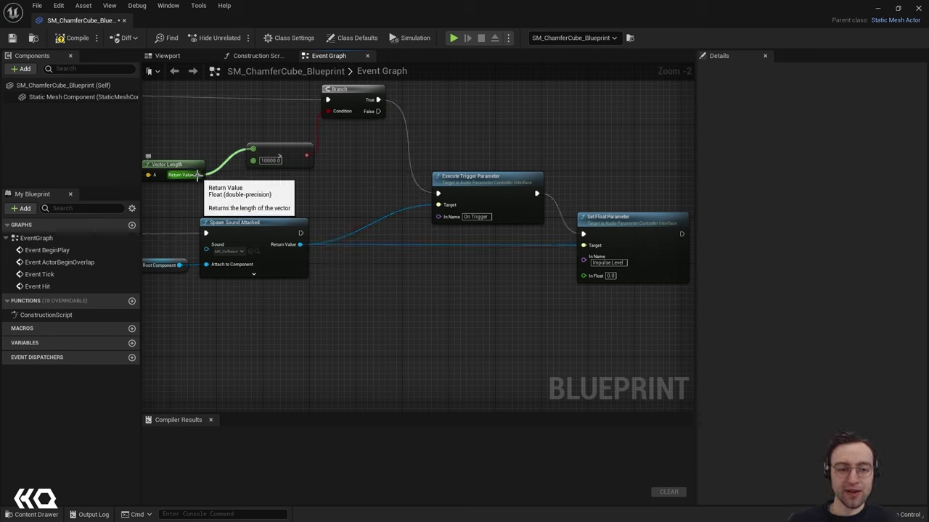
pyautogui.moveTo(197, 175); pyautogui.dragTo(446, 289)
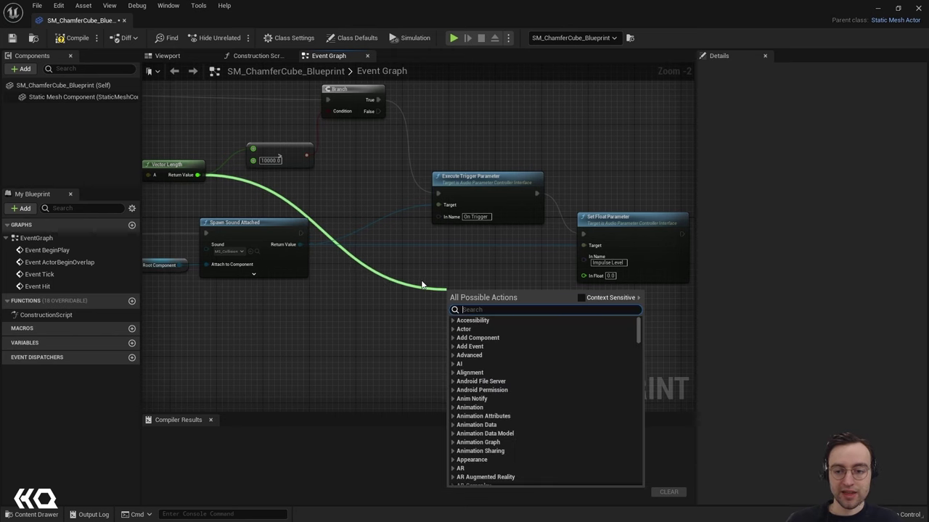
pyautogui.write('normalize to')
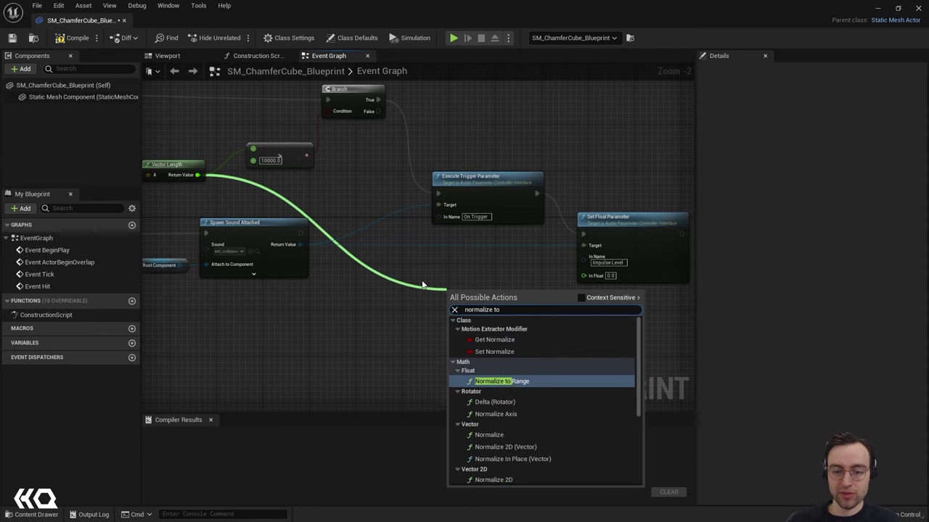
pyautogui.write(' range')
pyautogui.click(497, 341)
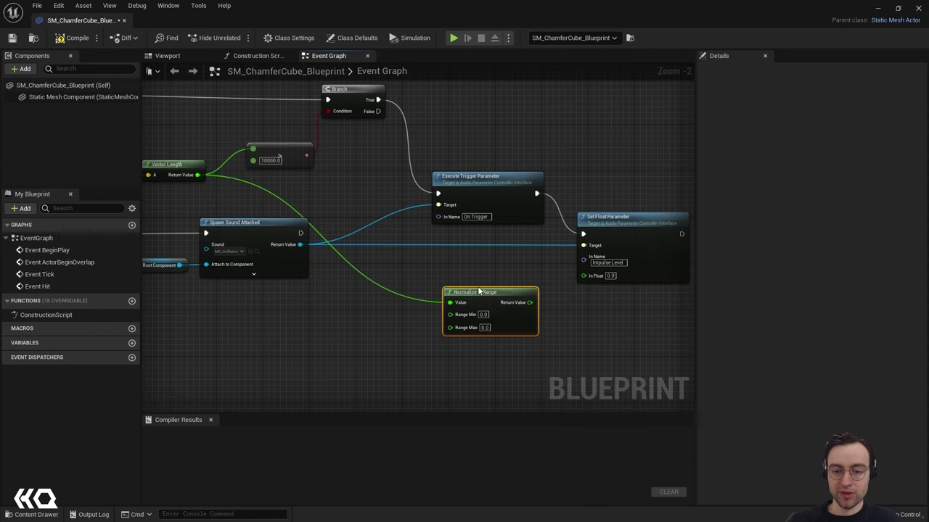
pyautogui.moveTo(478, 290); pyautogui.dragTo(444, 261)
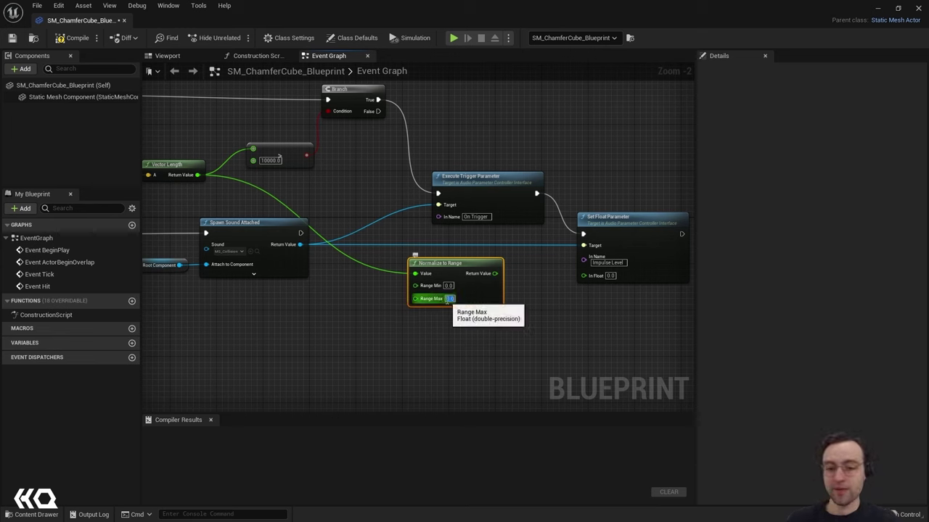
# Set the Range Max of the Normalize to Range node to 100000.0.
pyautogui.write('1000')
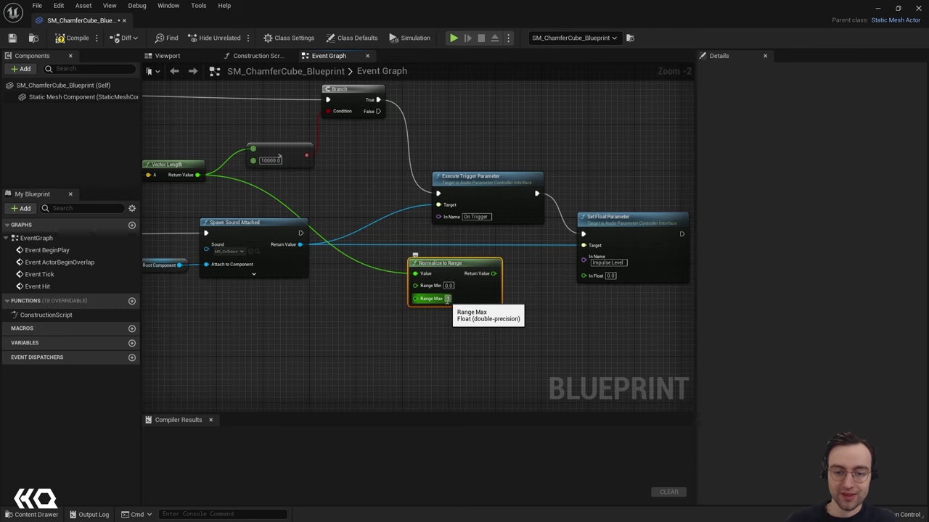
pyautogui.scroll(2, 500, 351)
pyautogui.press('Return')
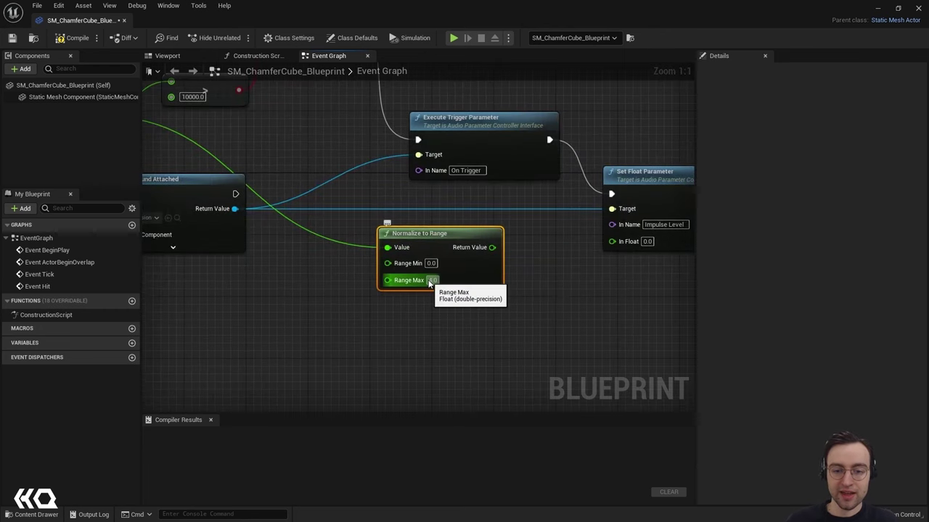
pyautogui.click(432, 280)
pyautogui.write('100000')
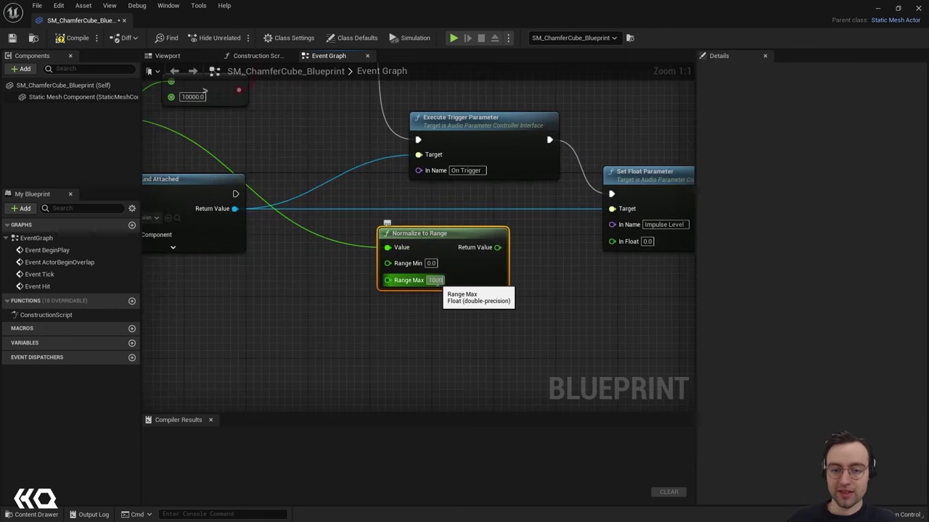
pyautogui.click(466, 323)
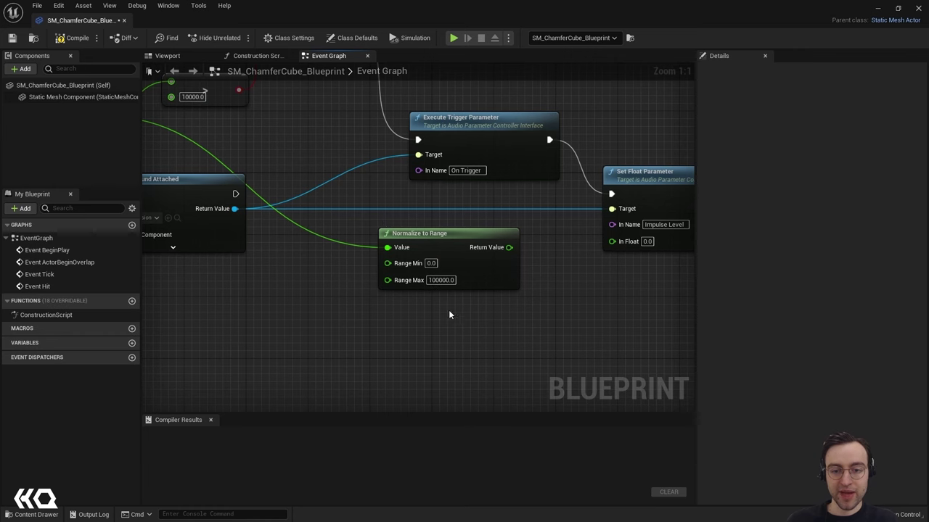
# Connect Normalize to Range's Return Value to Set Float Parameter's In Float and compile the Blueprint.
pyautogui.moveTo(452, 309); pyautogui.dragTo(379, 315, button='right')
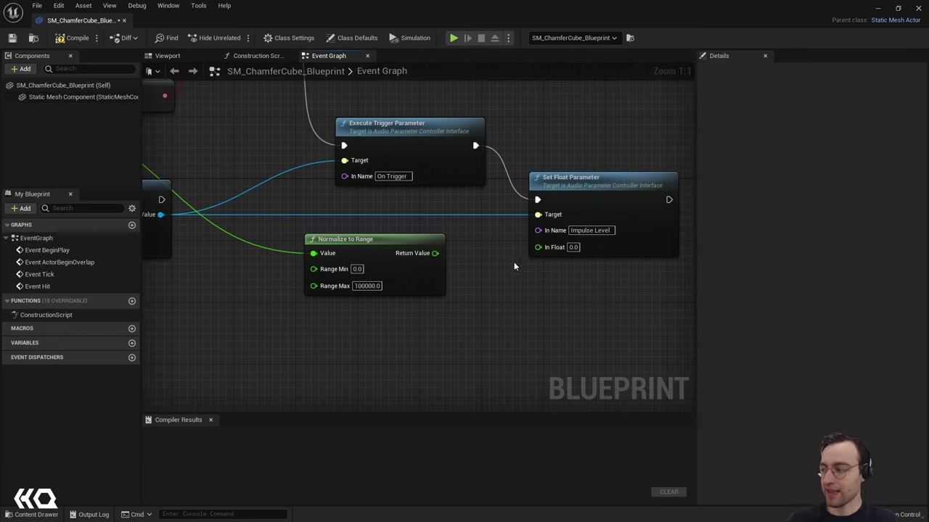
pyautogui.moveTo(436, 253); pyautogui.dragTo(538, 248)
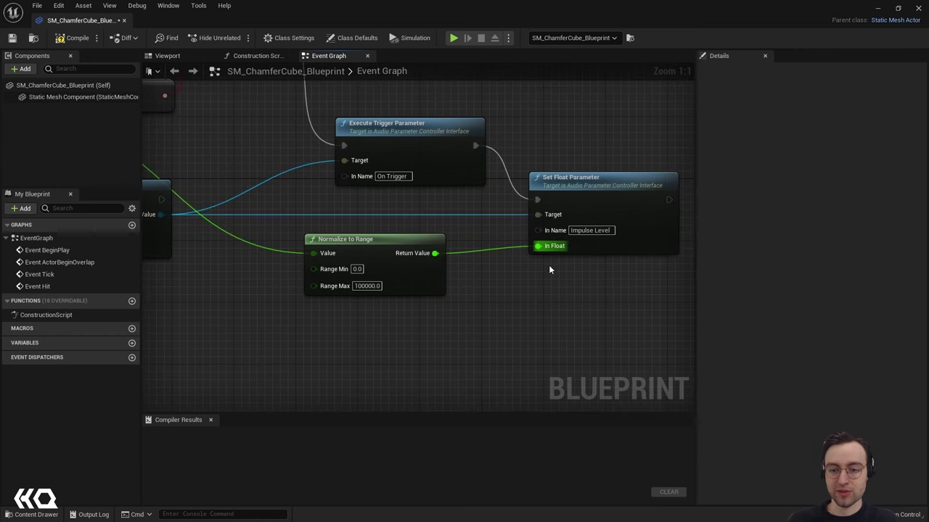
pyautogui.scroll(-1, 571, 313)
pyautogui.scroll(-3, 572, 312)
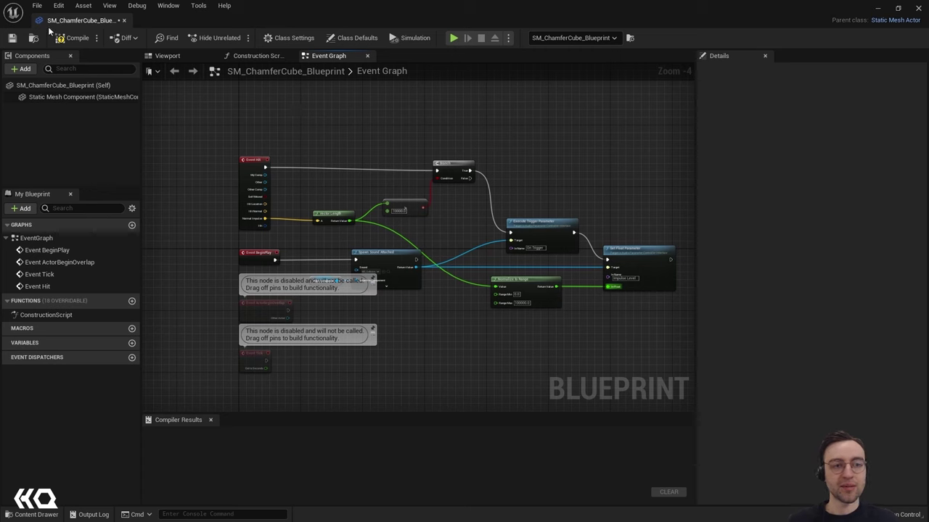
pyautogui.click(69, 37)
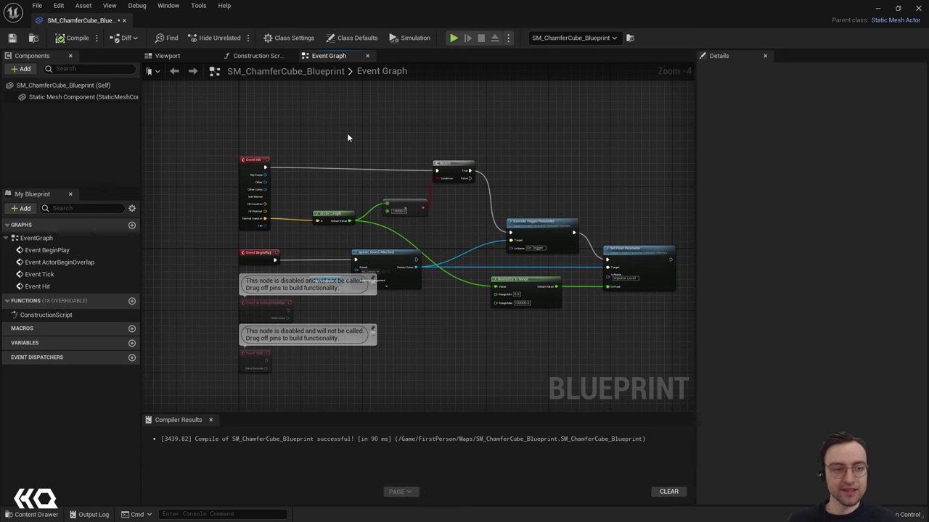
# Close the Blueprint editor and play the level, knocking over the stacked blue cubes to test the collision sound, before stopping the session.
pyautogui.click(123, 20)
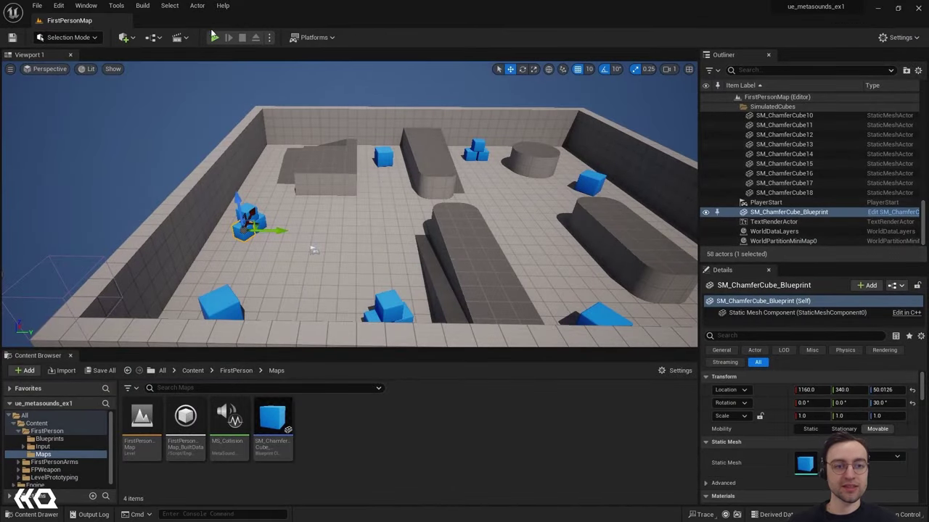
pyautogui.click(214, 42)
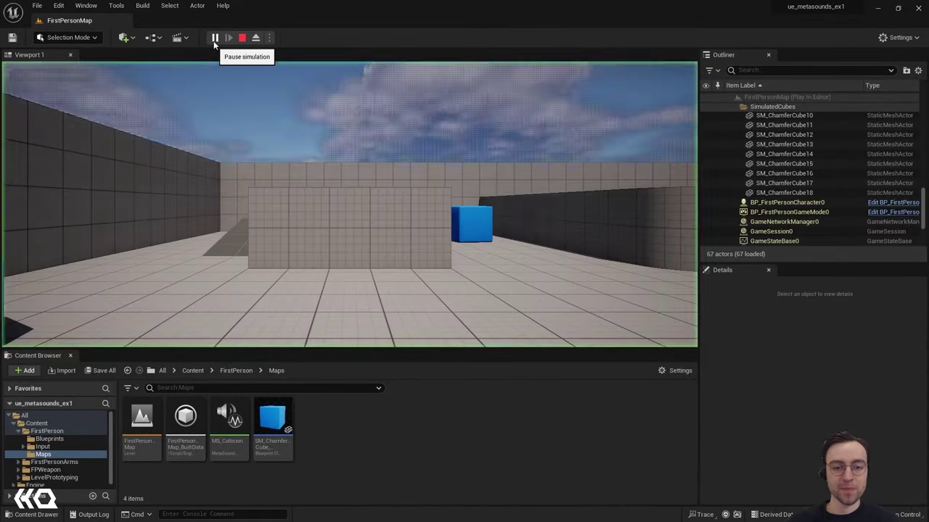
pyautogui.press('w')
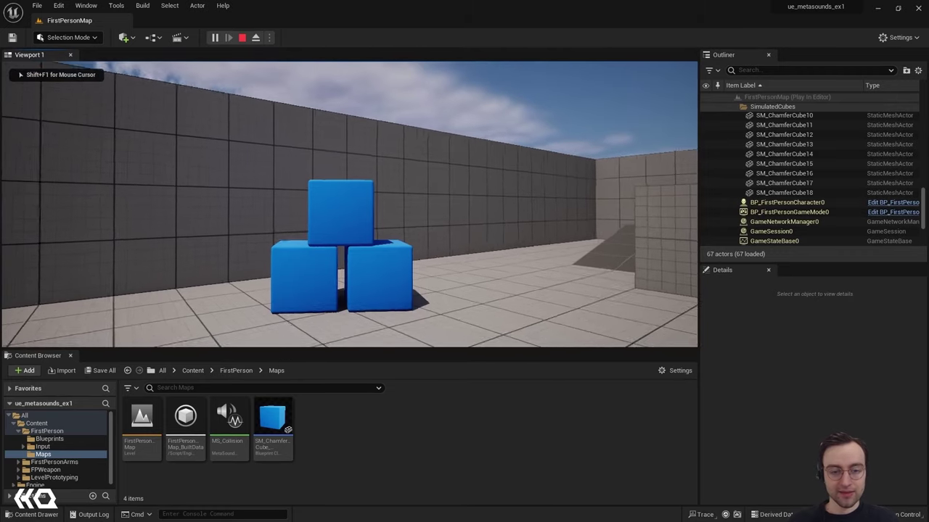
pyautogui.press('w')
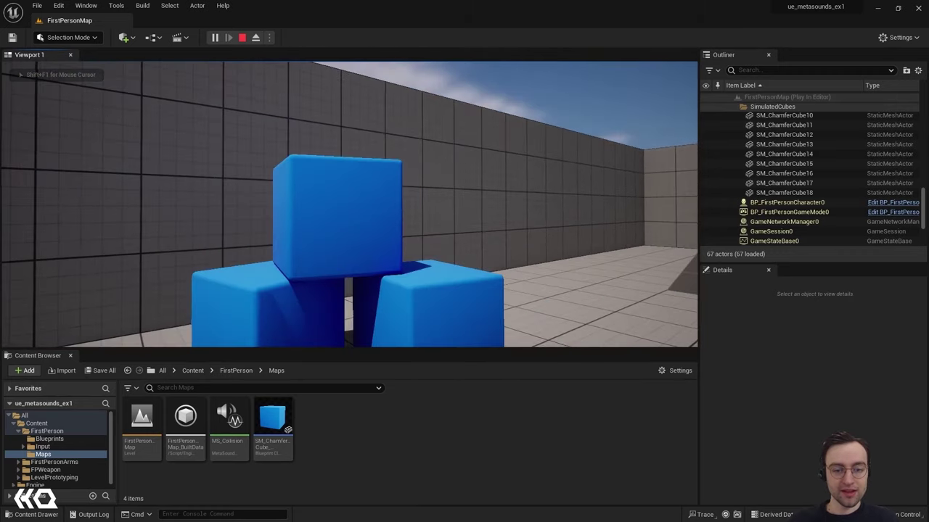
pyautogui.press('s')
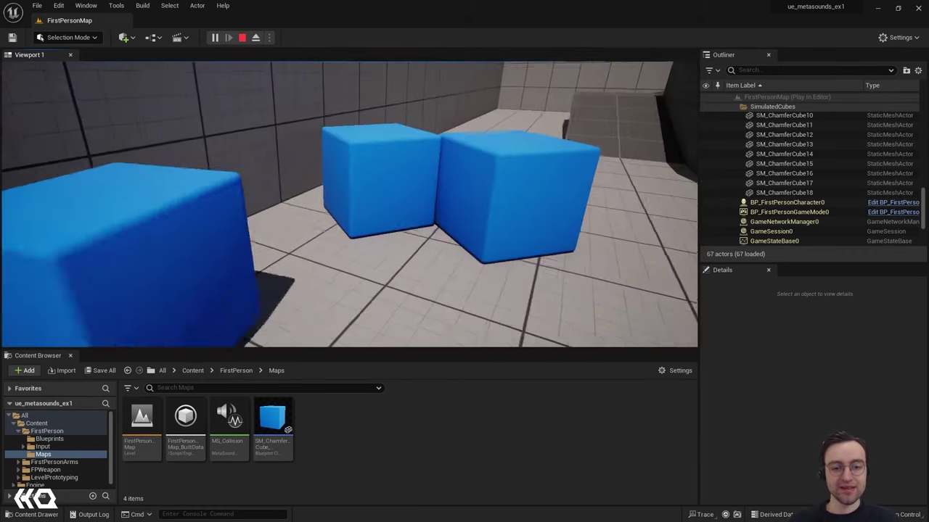
pyautogui.press('s')
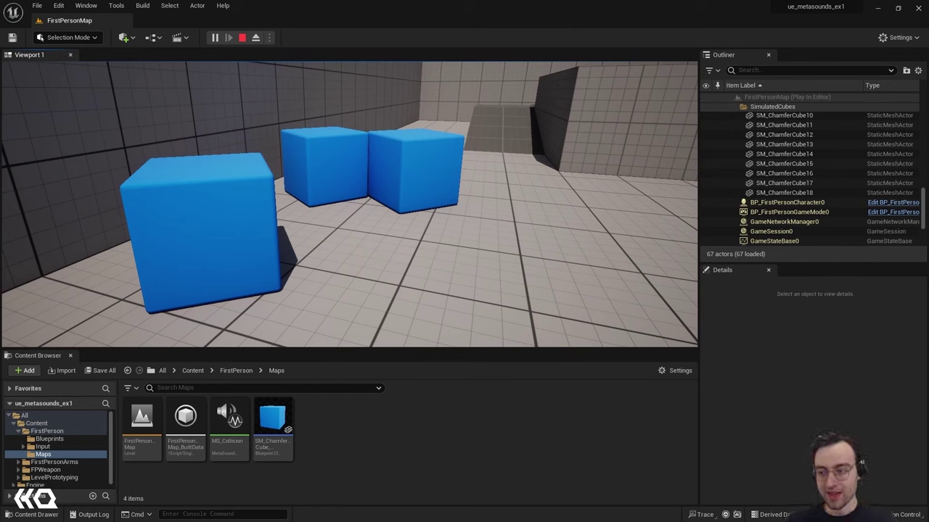
pyautogui.press('Escape')
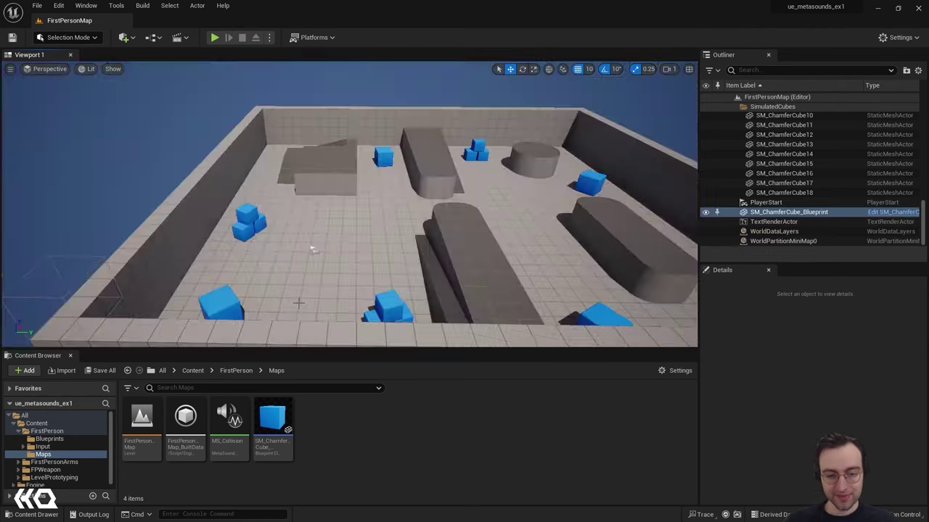
# Select all static mesh cubes in the SimulatedCubes folder, from SM_ChamferCube2 through SM_ChamferCube18.
pyautogui.press('f')
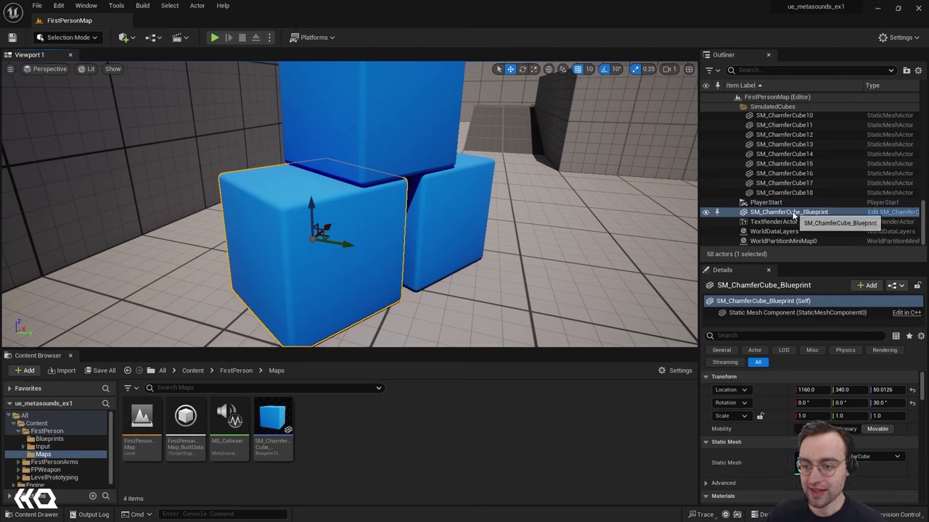
pyautogui.click(788, 183)
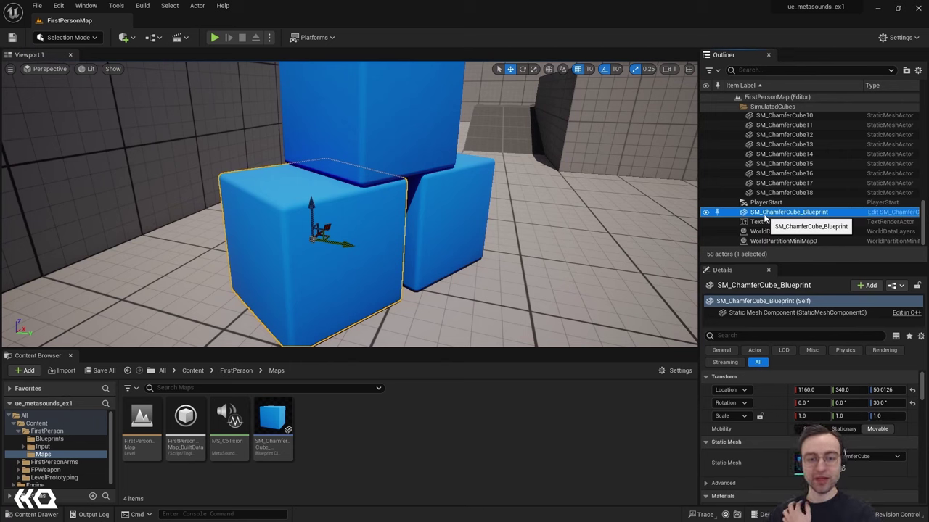
pyautogui.scroll(5, 766, 149)
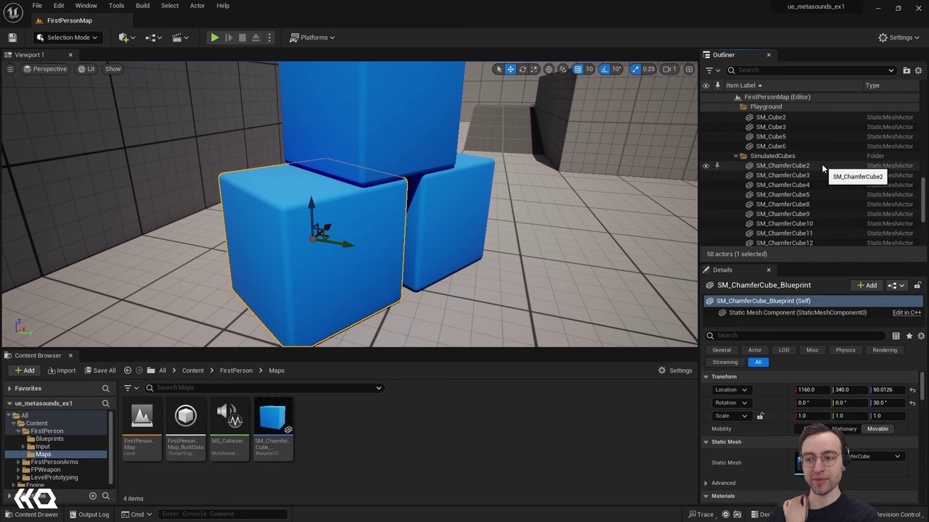
pyautogui.click(803, 165)
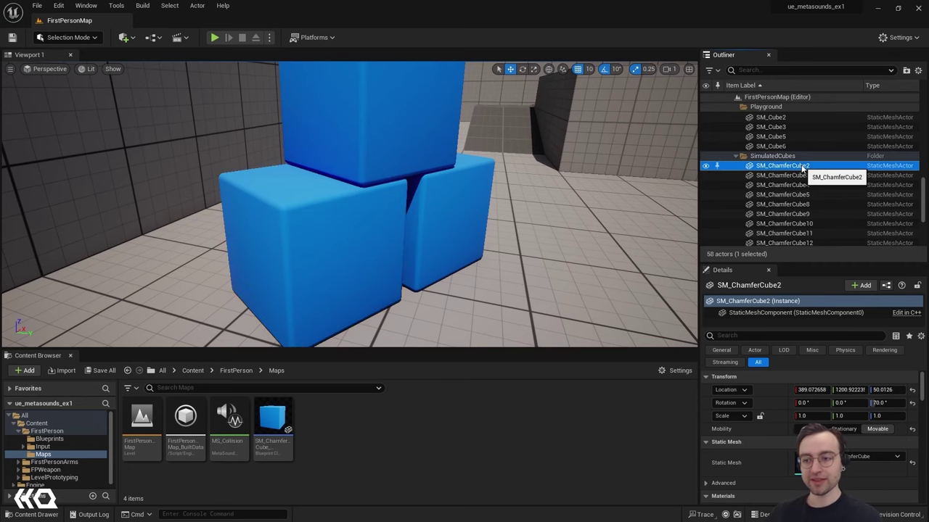
pyautogui.scroll(-1, 803, 169)
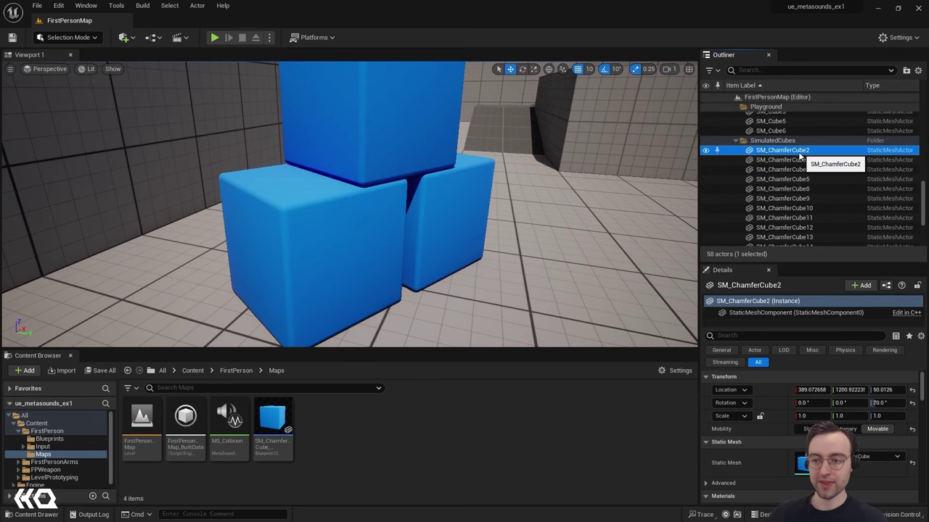
pyautogui.press('f')
pyautogui.moveTo(580, 174); pyautogui.dragTo(595, 190, button='right')
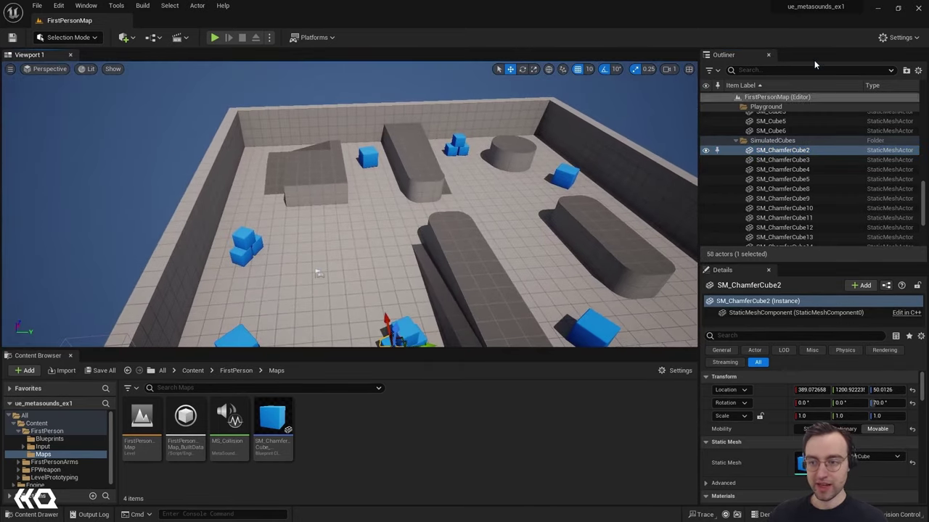
pyautogui.scroll(-2, 791, 160)
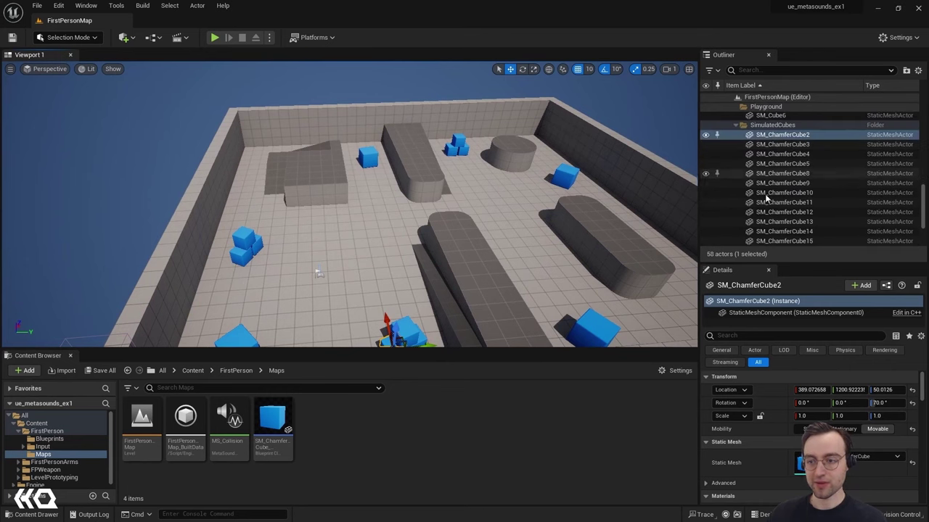
pyautogui.scroll(-3, 806, 195)
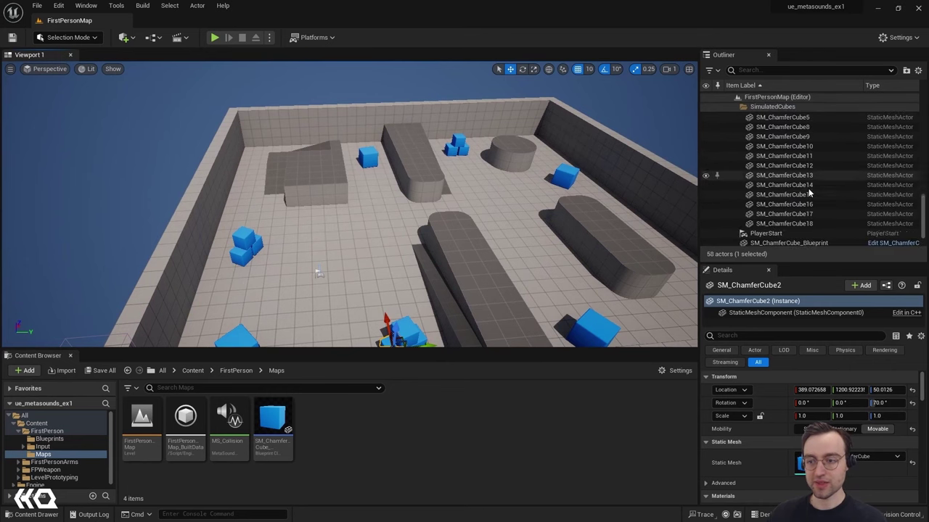
pyautogui.keyDown('shift'); pyautogui.click(787, 225); pyautogui.keyUp('shift')
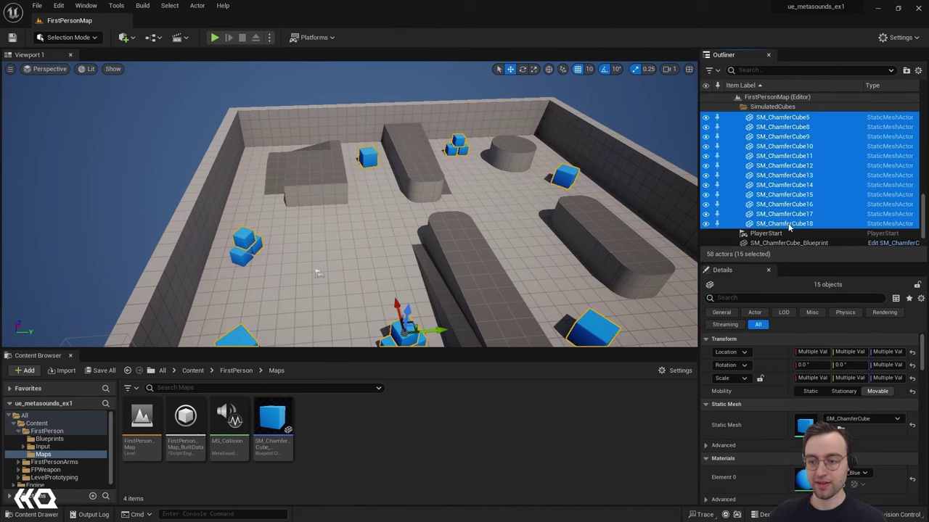
pyautogui.rightClick(774, 156)
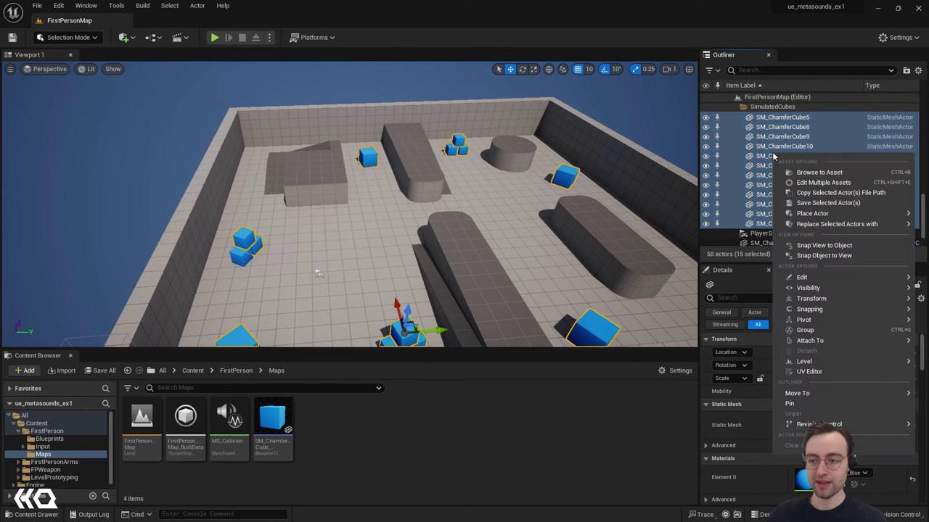
pyautogui.moveTo(818, 226)
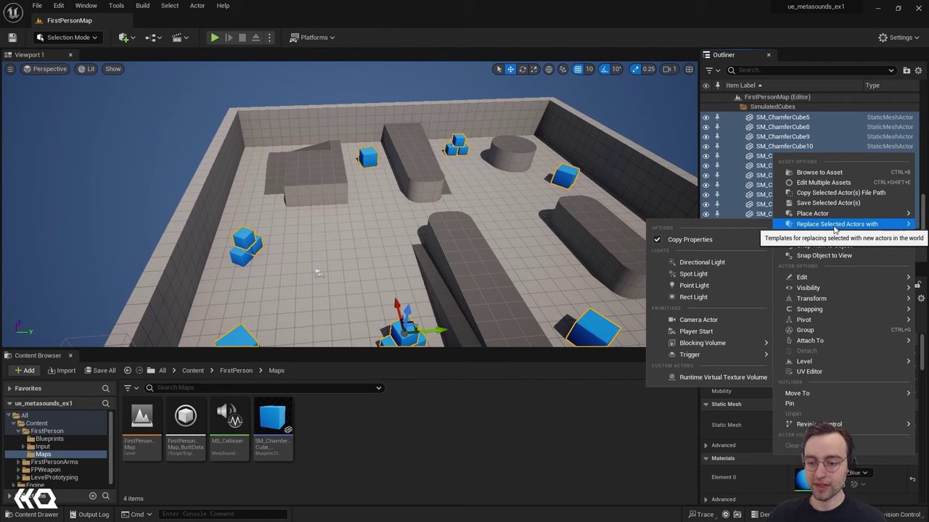
pyautogui.click(541, 473)
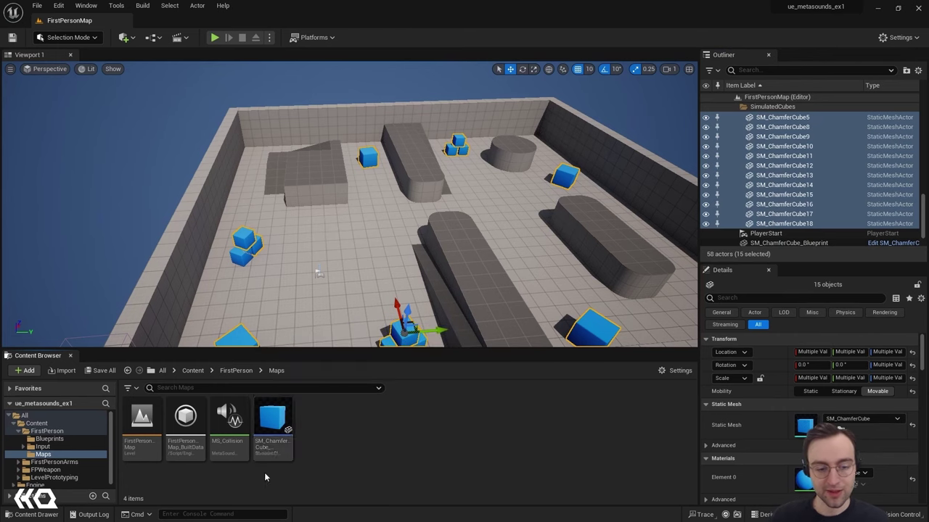
# Replace the selected cube actors with the SM_ChamferCube_Blueprint asset, keeping Copy Properties enabled.
pyautogui.click(273, 448)
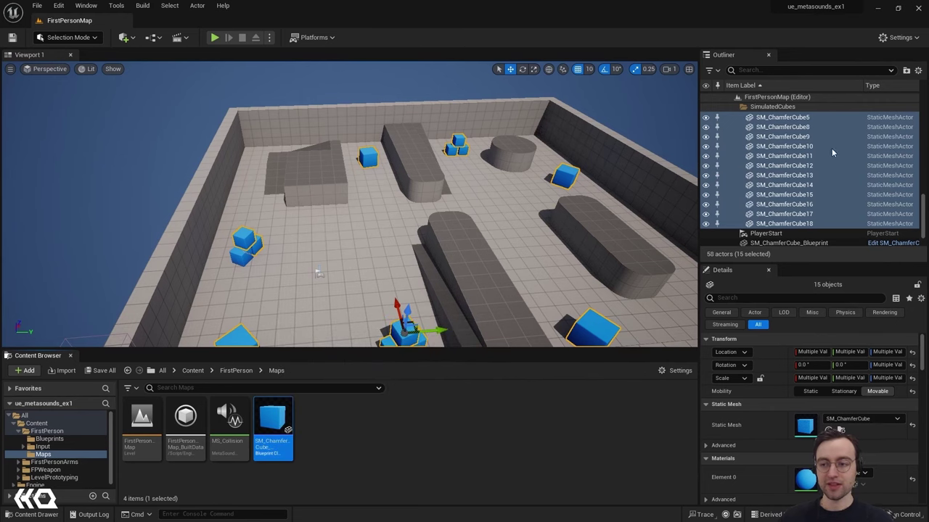
pyautogui.rightClick(777, 148)
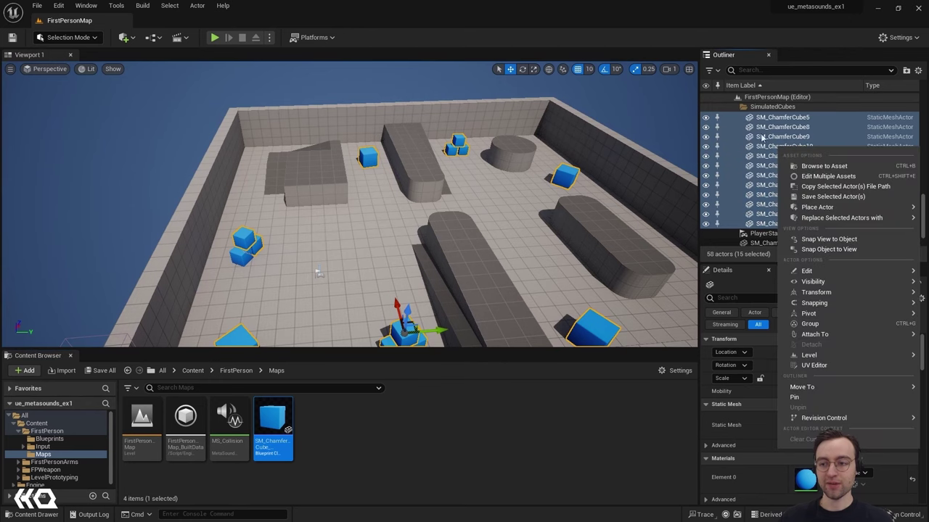
pyautogui.moveTo(907, 219)
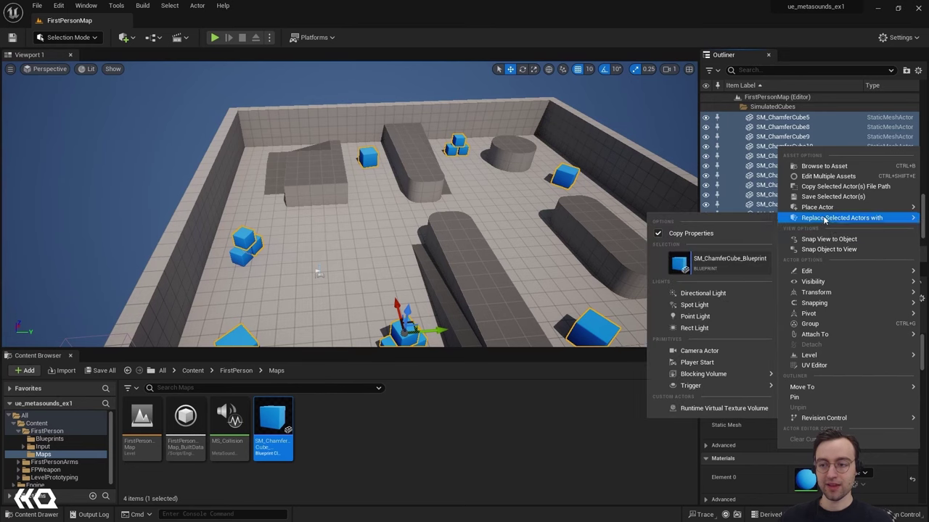
pyautogui.click(731, 266)
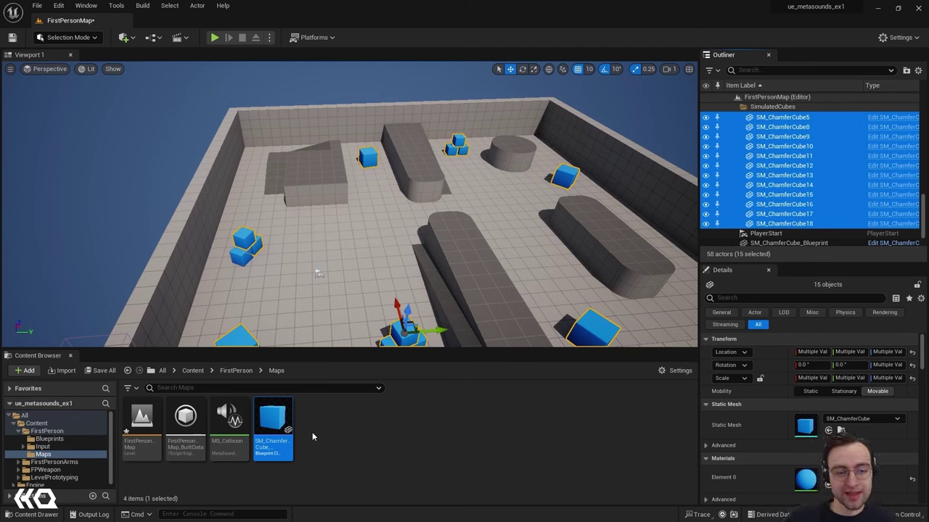
pyautogui.click(345, 427)
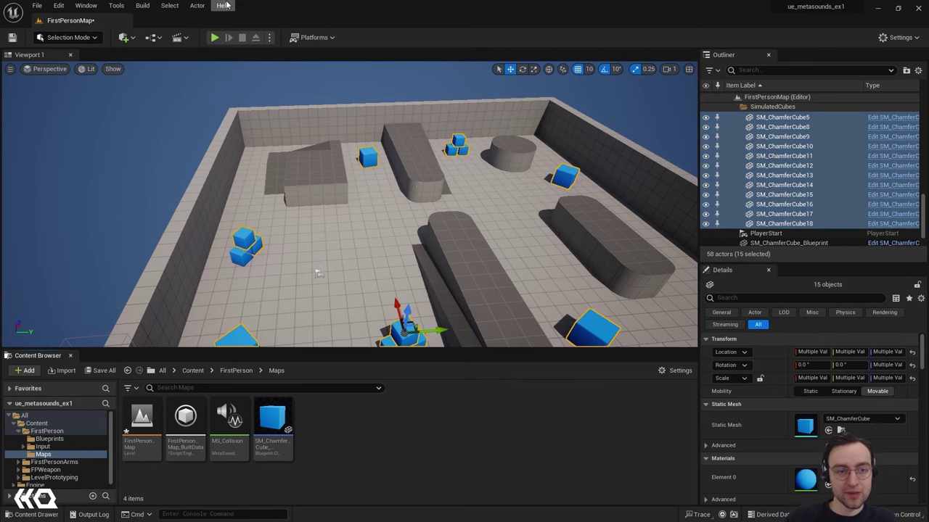
# Play the level, push into the cube stacks around the arena to test their collision sounds, and stop the session.
pyautogui.click(215, 38)
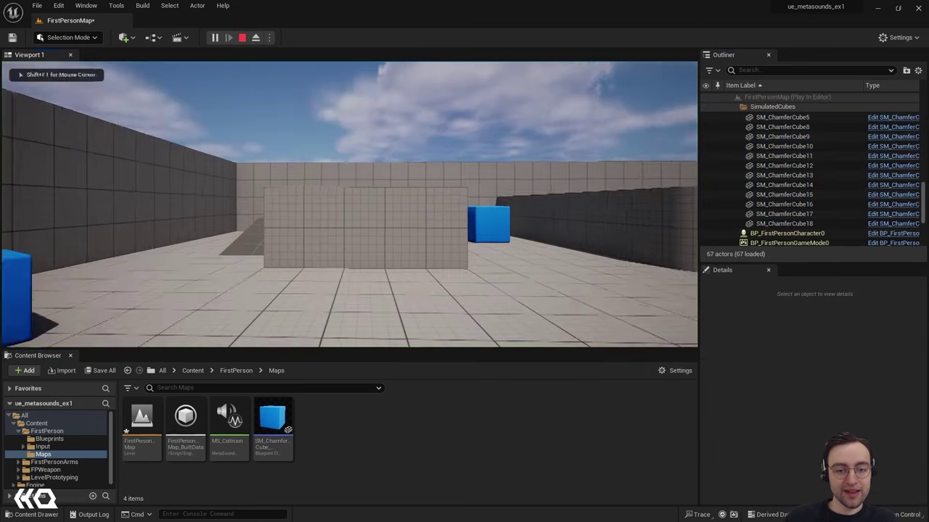
pyautogui.press('w')
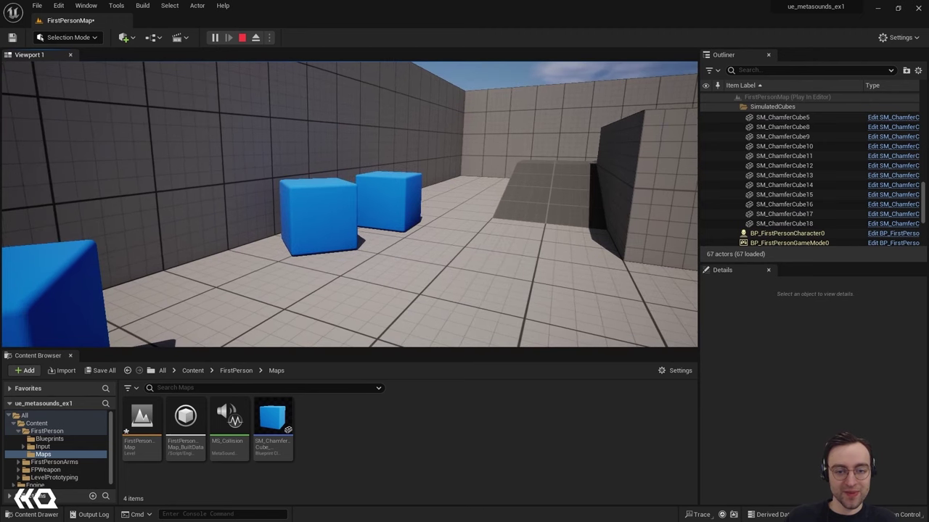
pyautogui.press('w')
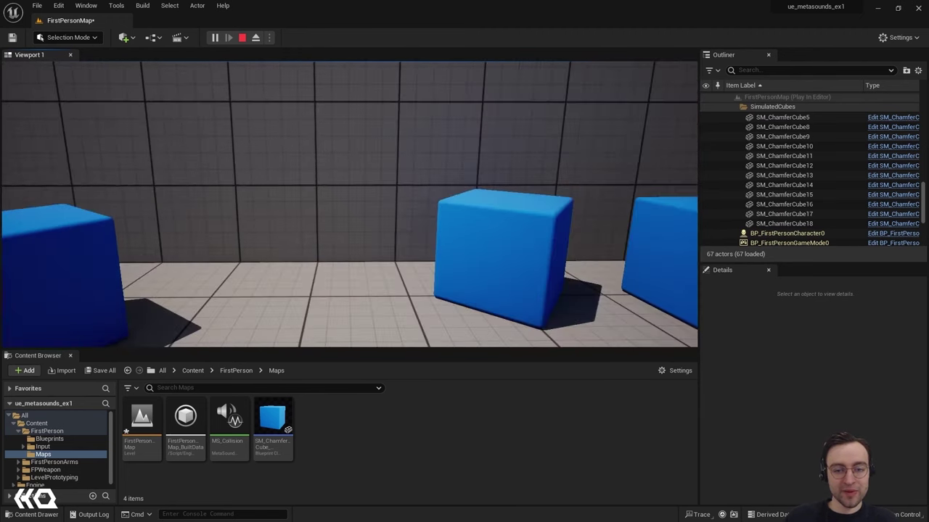
pyautogui.press('w')
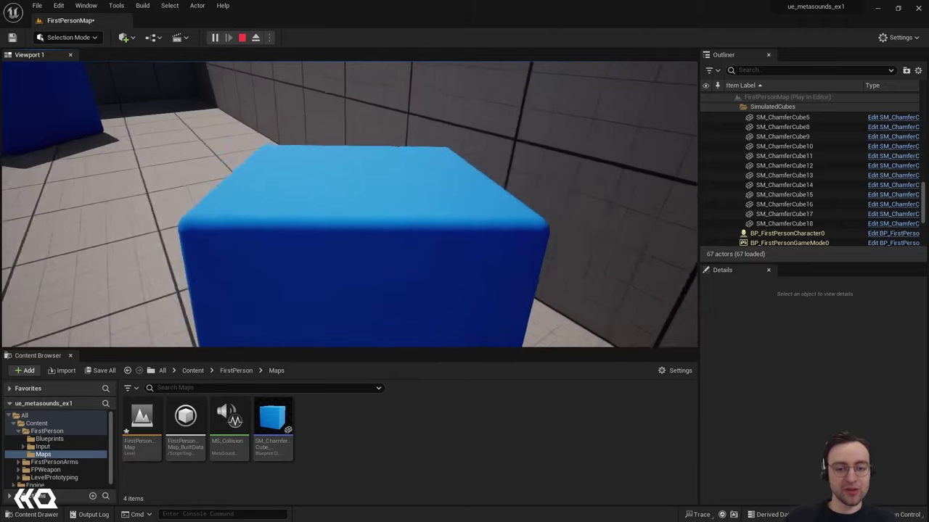
pyautogui.press('s')
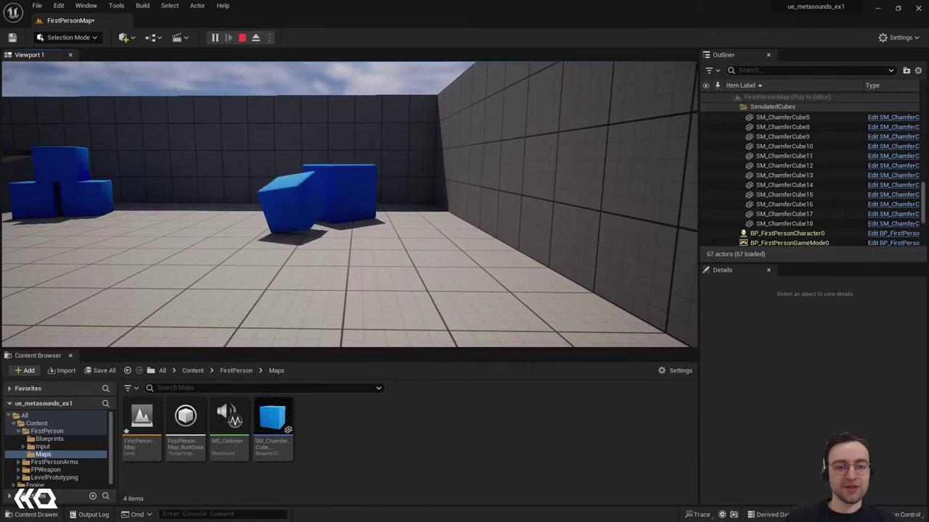
pyautogui.press('s')
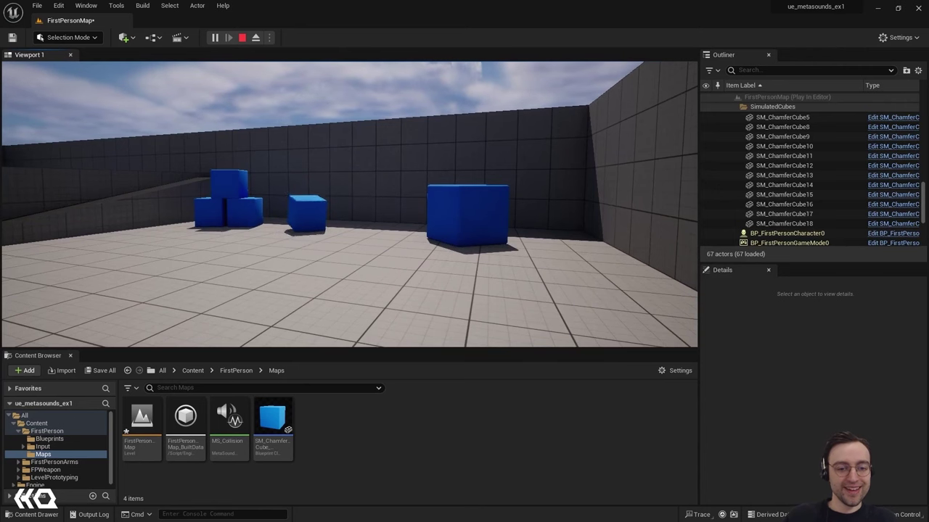
pyautogui.press('w')
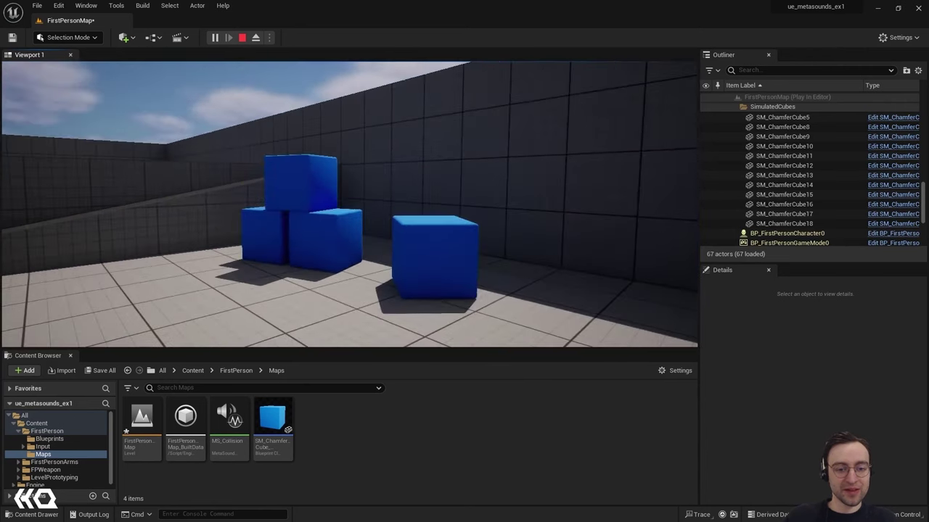
pyautogui.press('w')
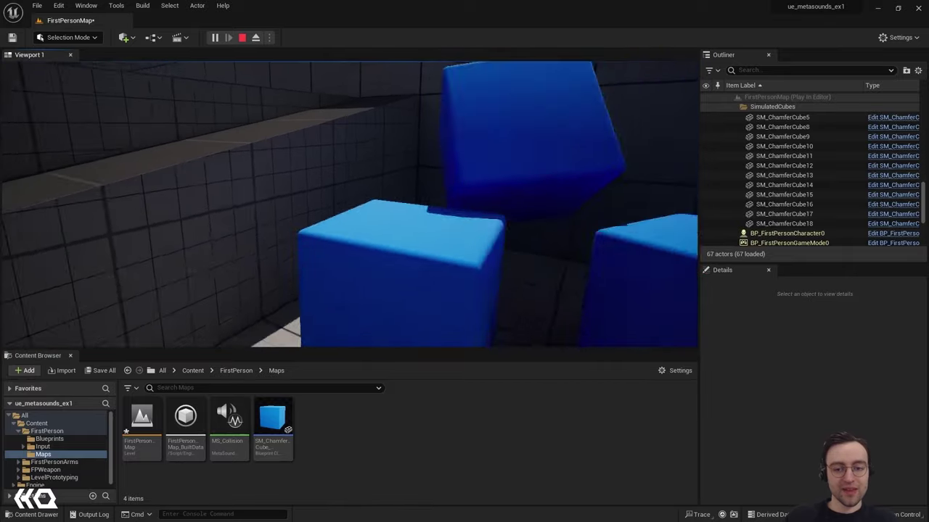
pyautogui.press('s')
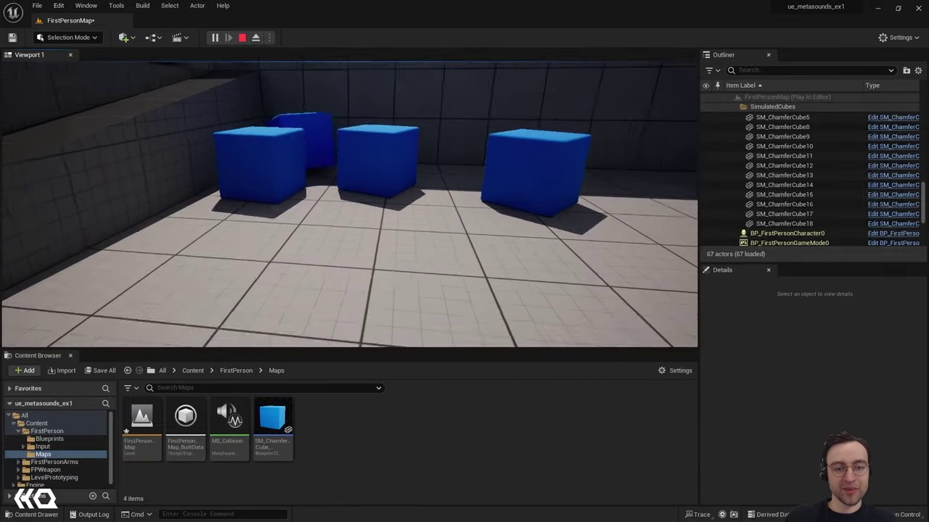
pyautogui.press('space')
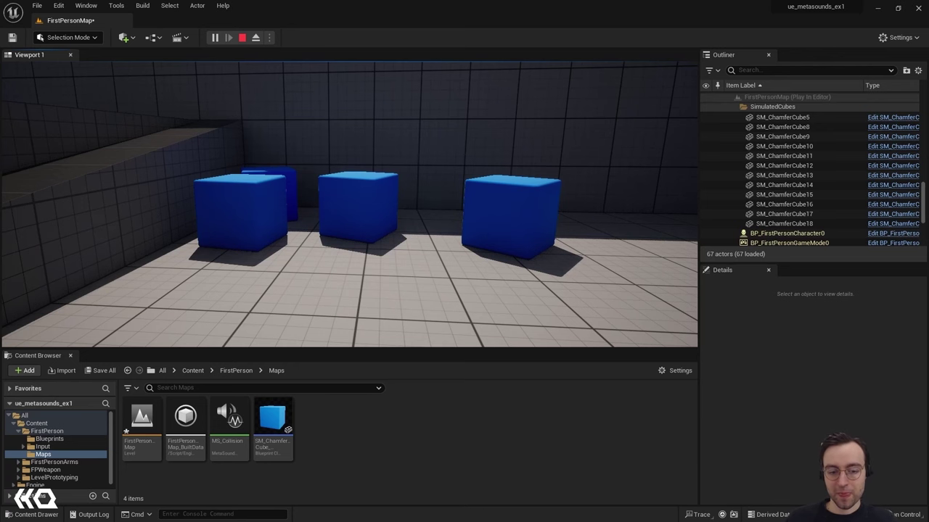
pyautogui.click(229, 428)
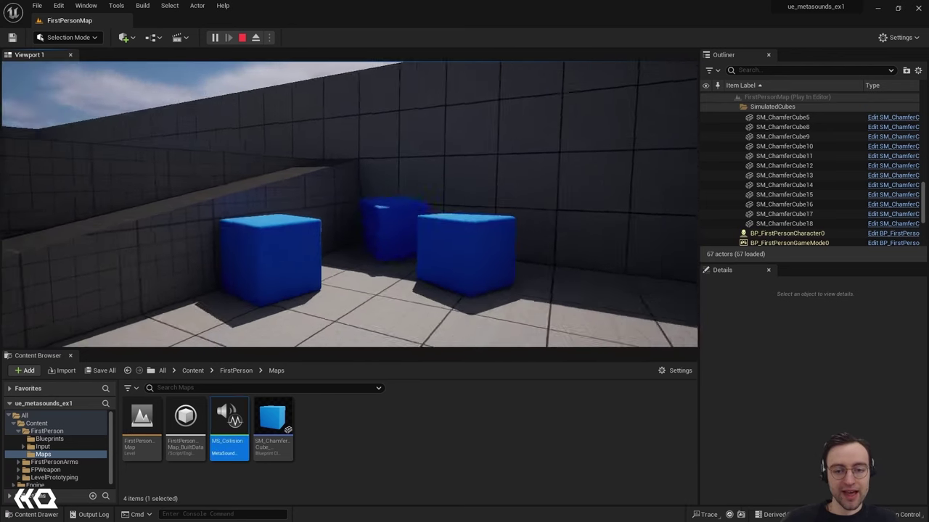
pyautogui.press('a')
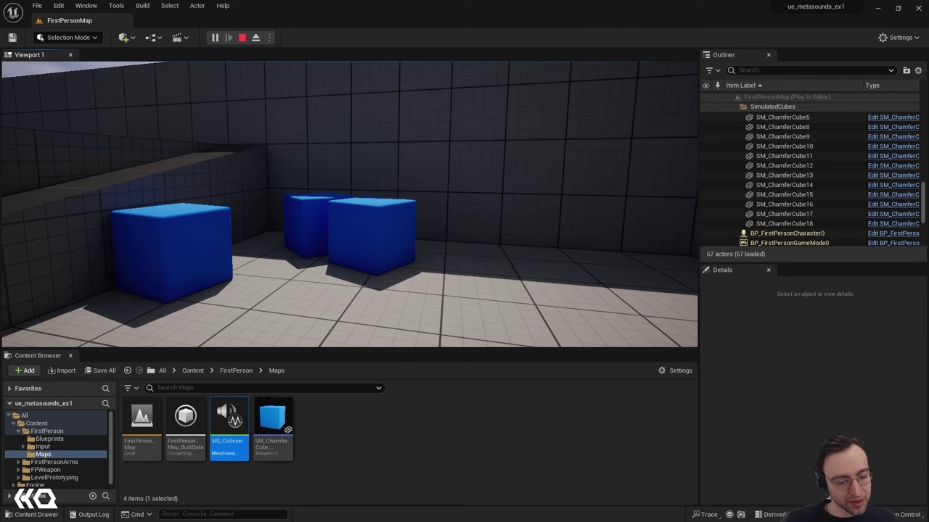
pyautogui.press('Escape')
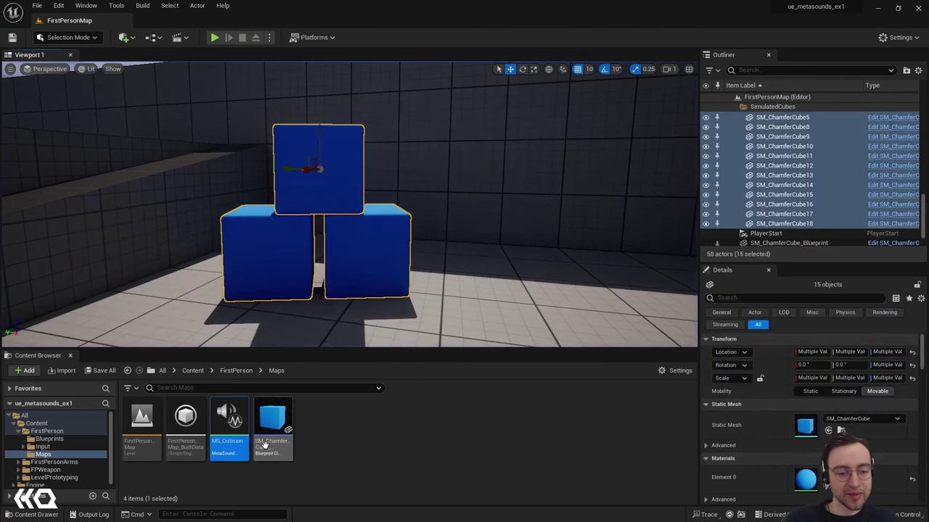
# Open the MS_Collision MetaSound and examine the Max of the Clamp (Float) node fed by Impulse Level.
pyautogui.doubleClick(229, 428)
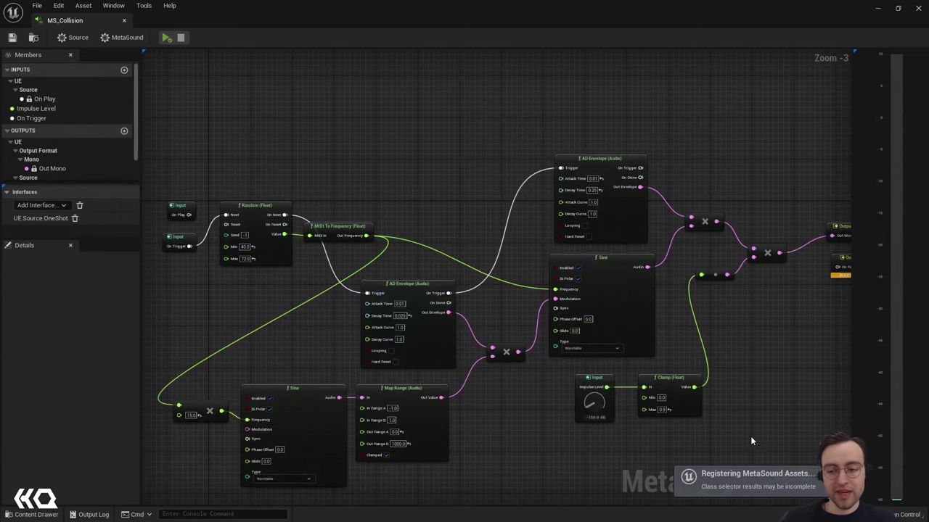
pyautogui.scroll(4, 748, 418)
pyautogui.moveTo(734, 411); pyautogui.dragTo(639, 340, button='right')
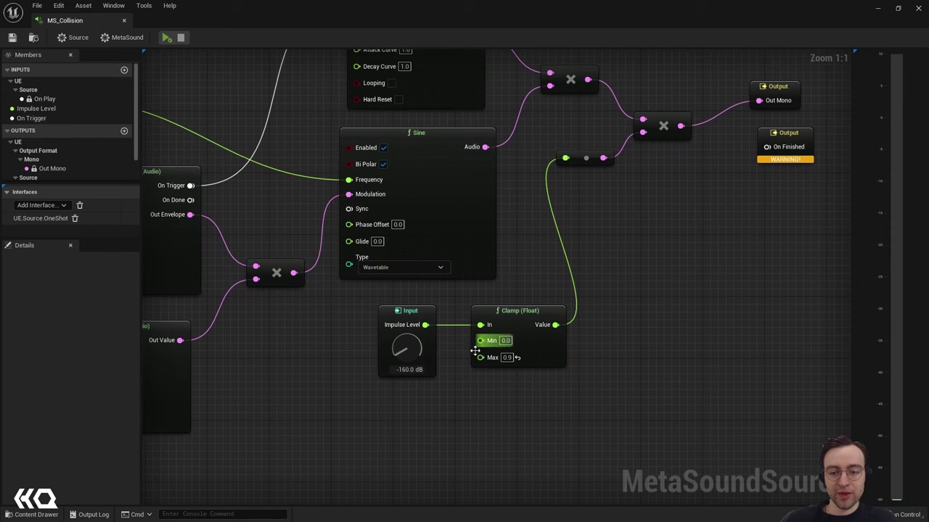
pyautogui.click(507, 358)
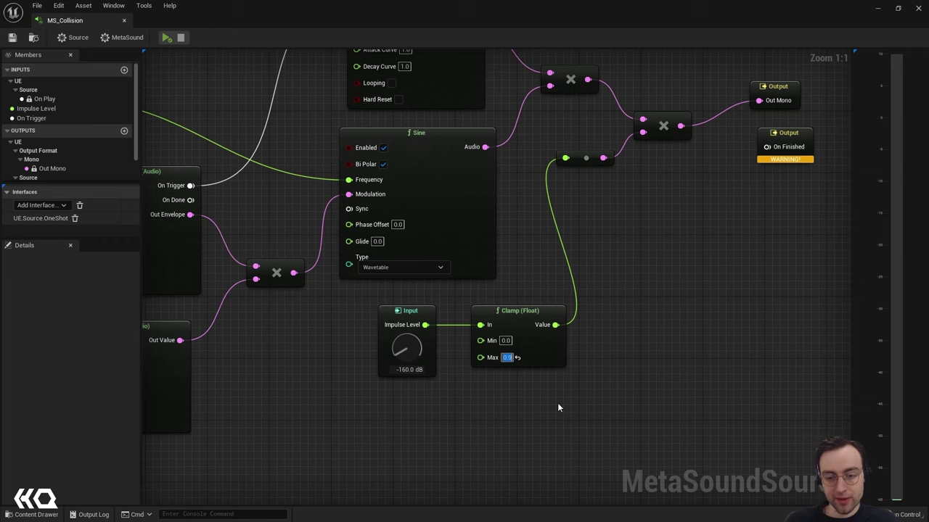
pyautogui.click(675, 271)
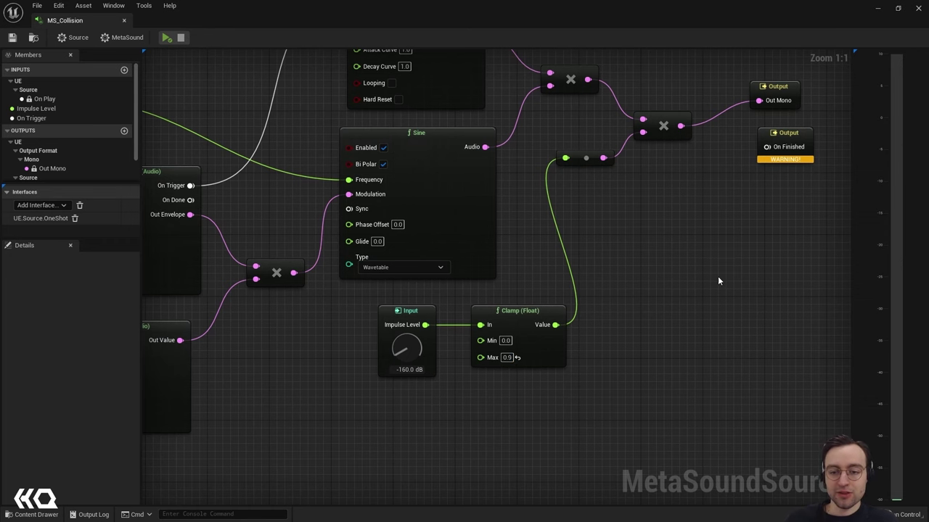
# Browse the MetaSound function node classes, examine the nodes in the Dynamics category, and close MS_Collision without adding one.
pyautogui.moveTo(717, 276); pyautogui.dragTo(544, 334, button='right')
pyautogui.rightClick(529, 270)
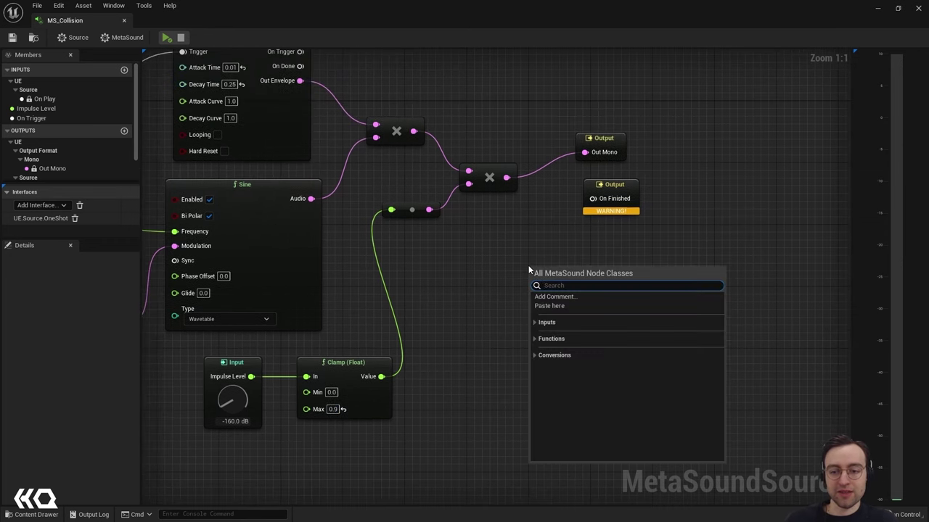
pyautogui.click(536, 340)
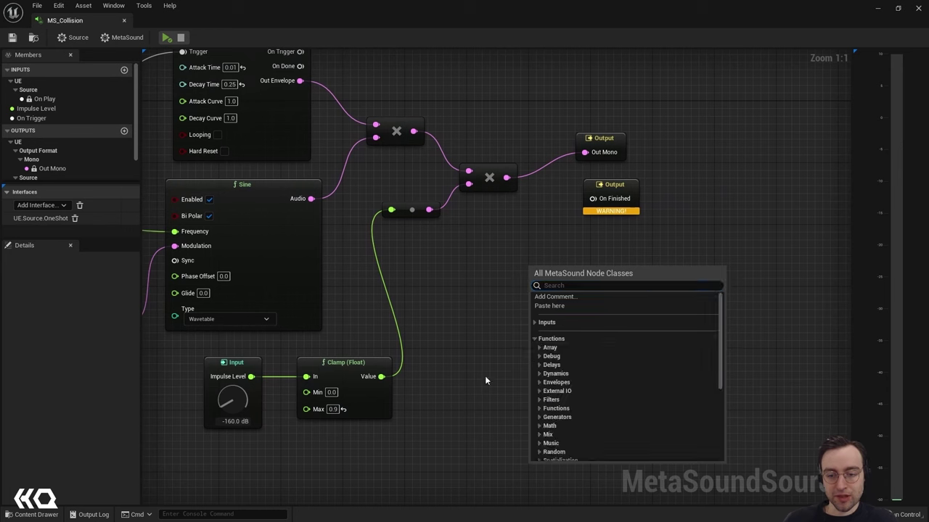
pyautogui.scroll(-2, 602, 439)
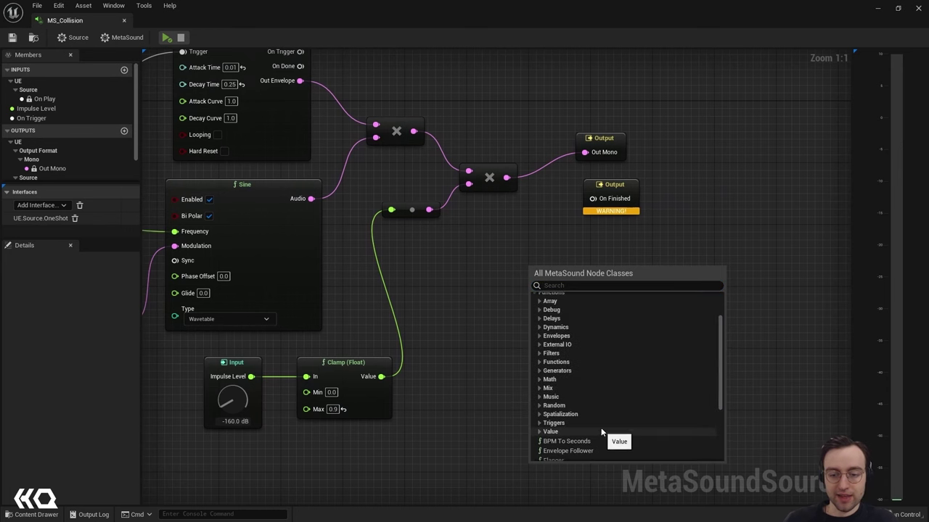
pyautogui.click(537, 327)
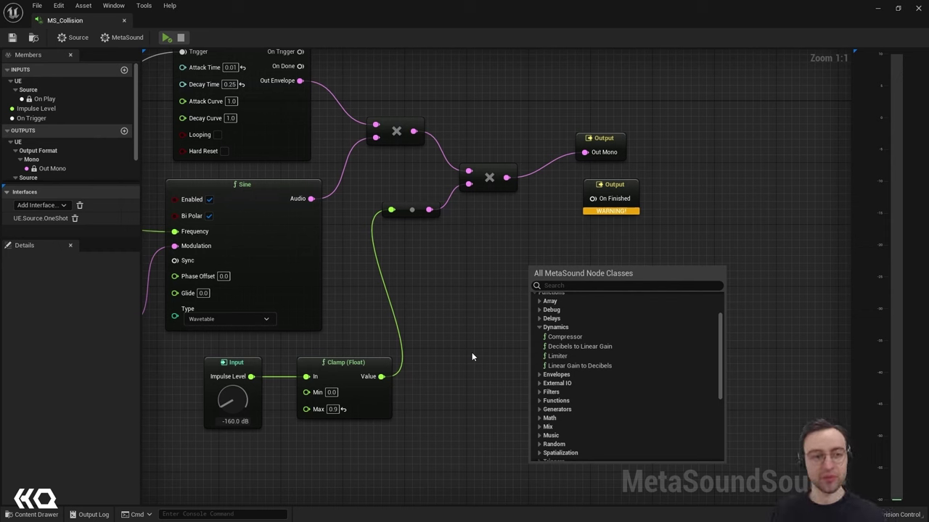
pyautogui.click(483, 358)
pyautogui.click(124, 20)
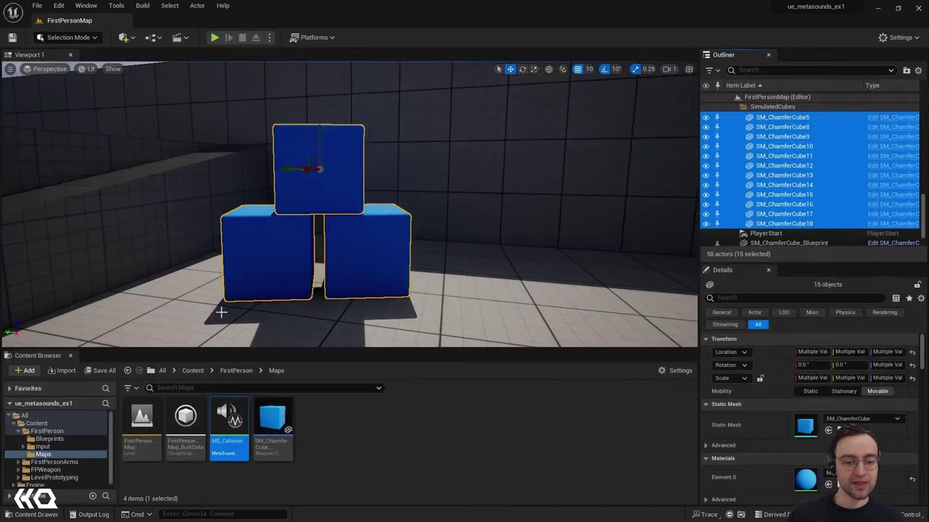
# Open SM_ChamferCube_Blueprint, examine the Range Max of the Normalize to Range node feeding Impulse Level, and close the Blueprint.
pyautogui.click(344, 447)
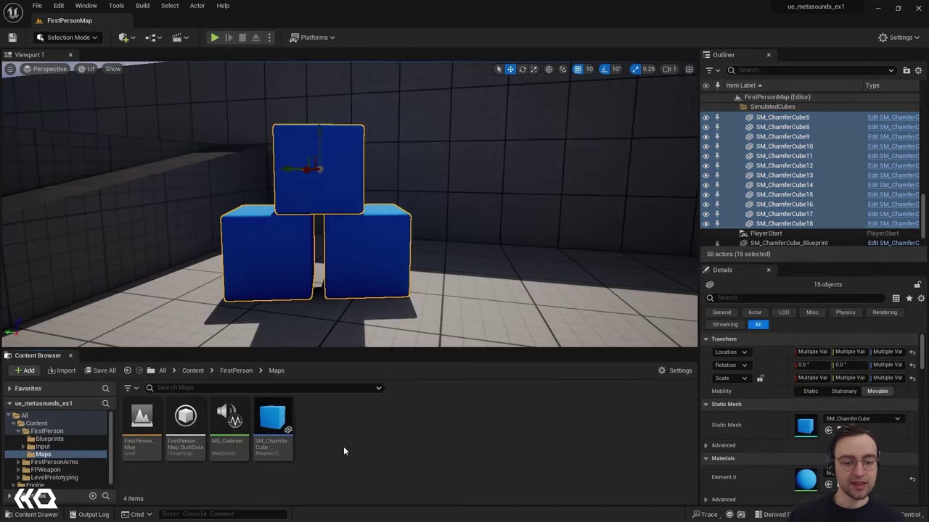
pyautogui.doubleClick(281, 443)
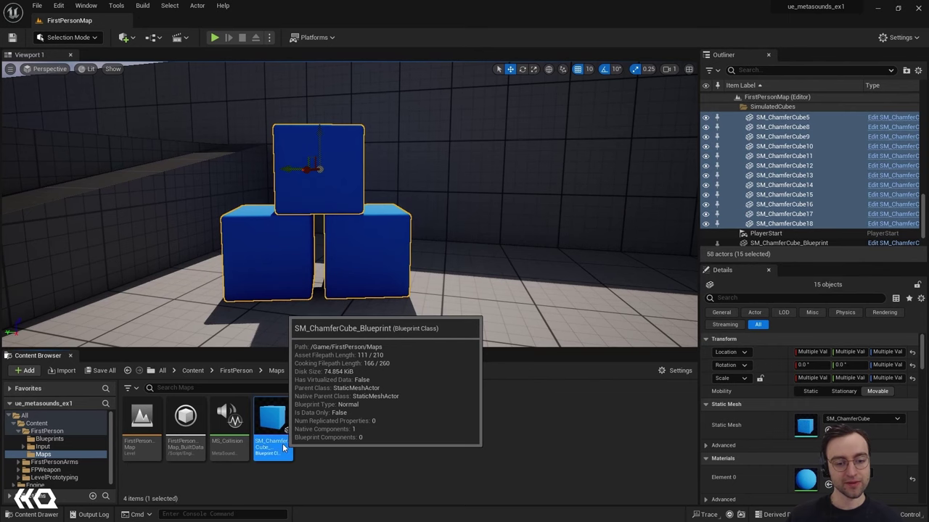
pyautogui.moveTo(484, 338); pyautogui.dragTo(433, 337, button='right')
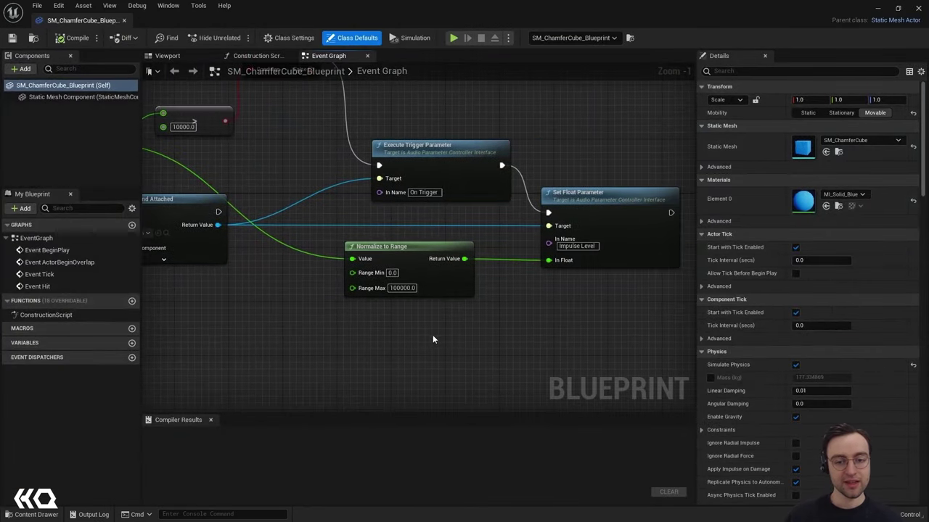
pyautogui.click(402, 288)
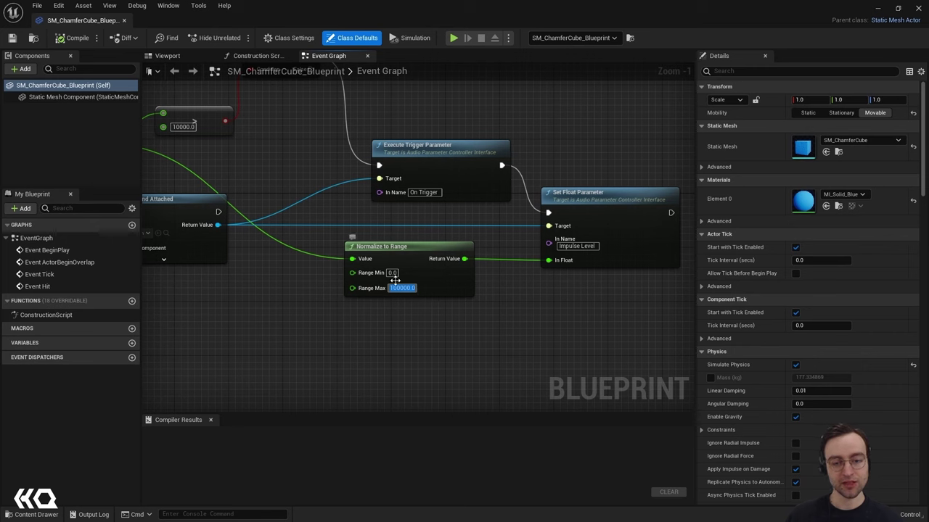
pyautogui.click(432, 301)
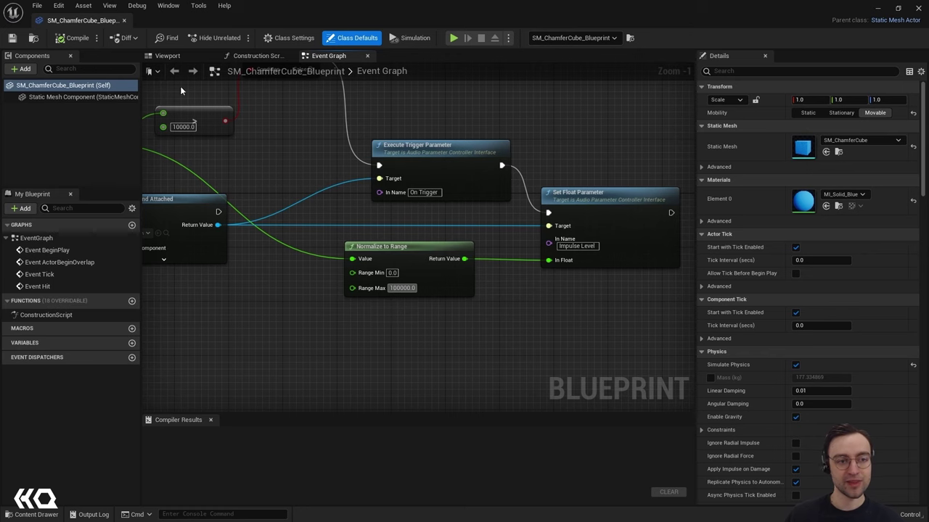
pyautogui.click(124, 20)
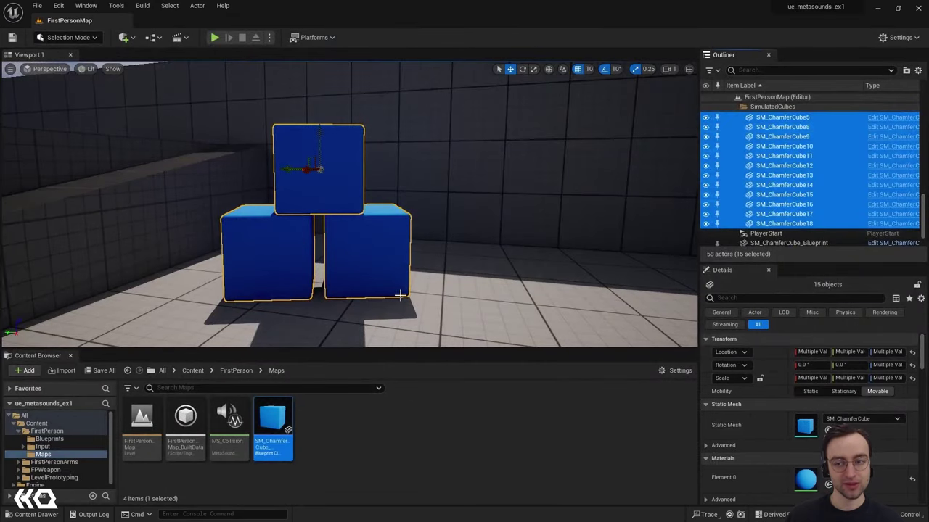
# Deselect the cubes, play the level, and push into two of the cube stacks to listen to their collision sounds.
pyautogui.click(594, 266)
pyautogui.click(512, 210)
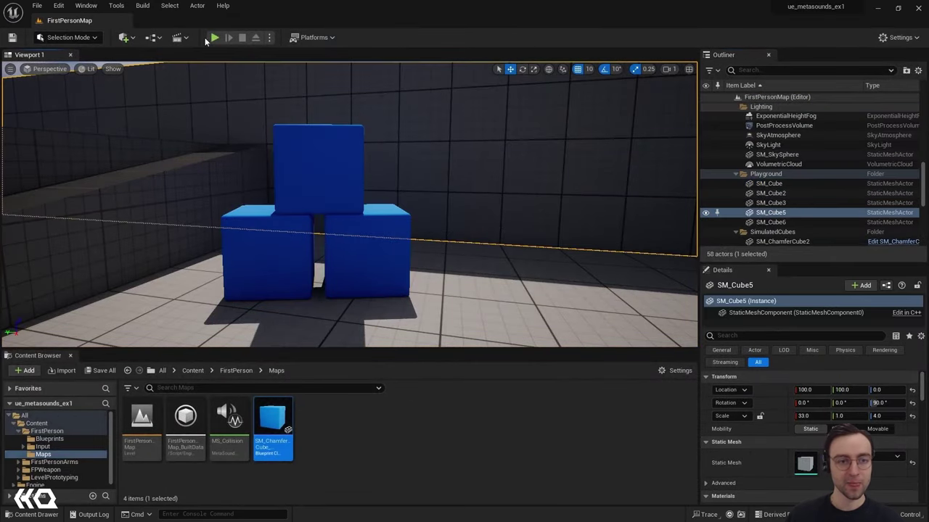
pyautogui.click(213, 37)
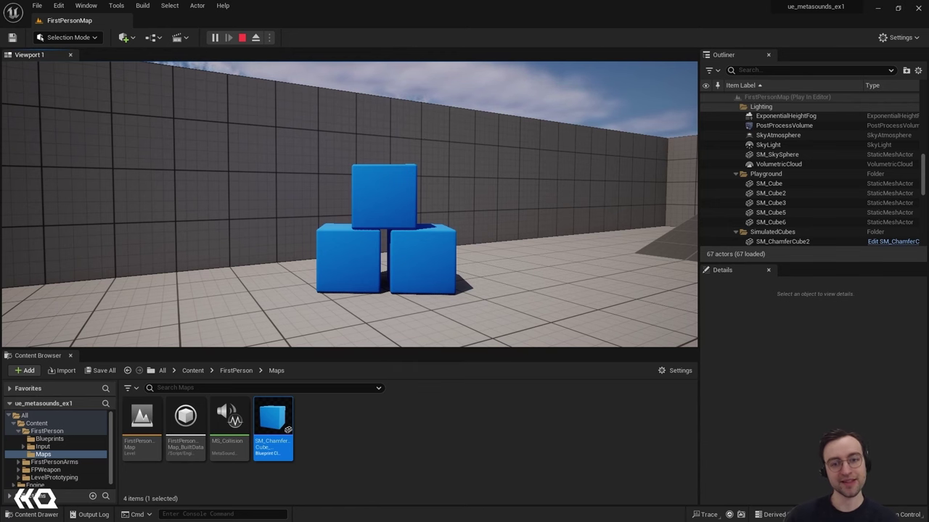
pyautogui.press('w')
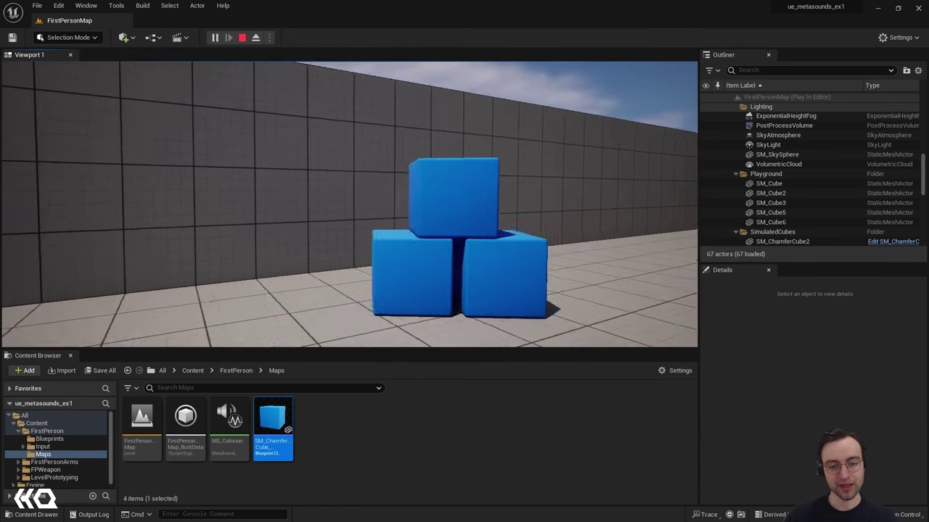
pyautogui.press('s')
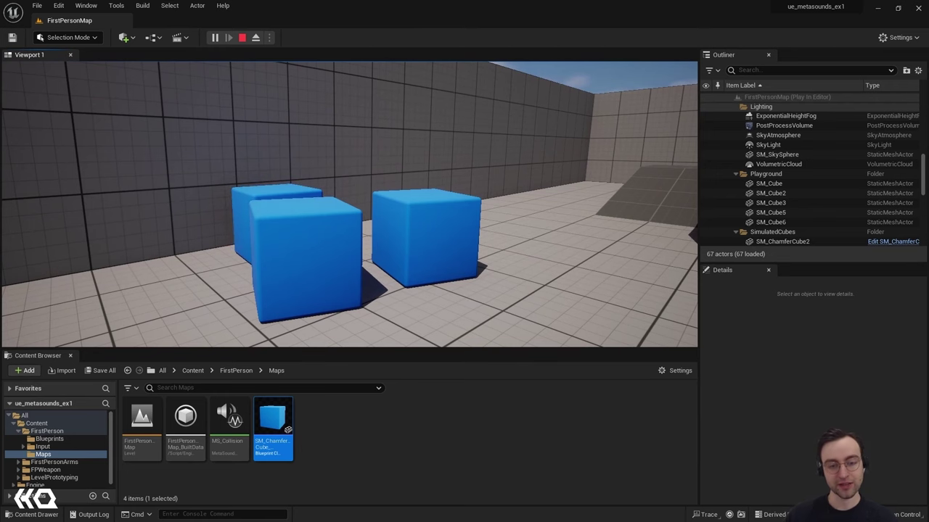
pyautogui.press('s')
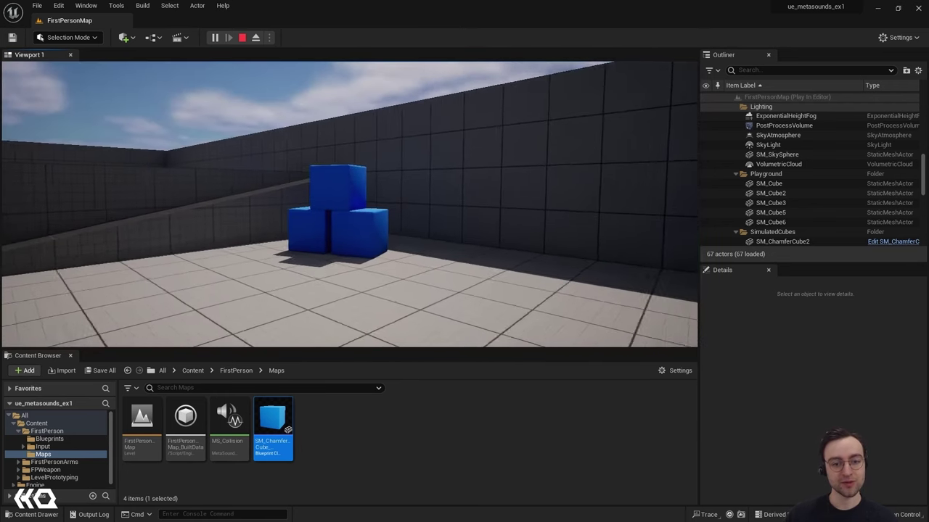
pyautogui.press('w')
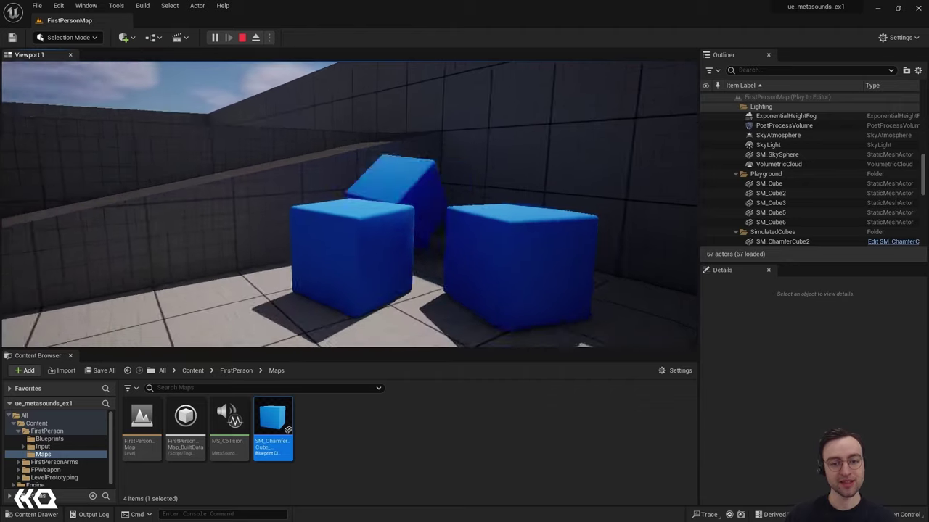
pyautogui.press('w')
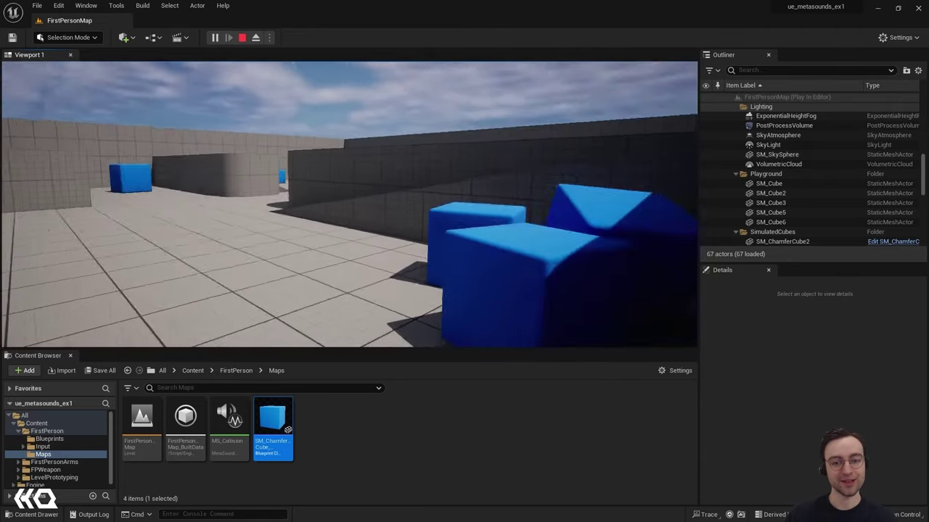
pyautogui.press('s')
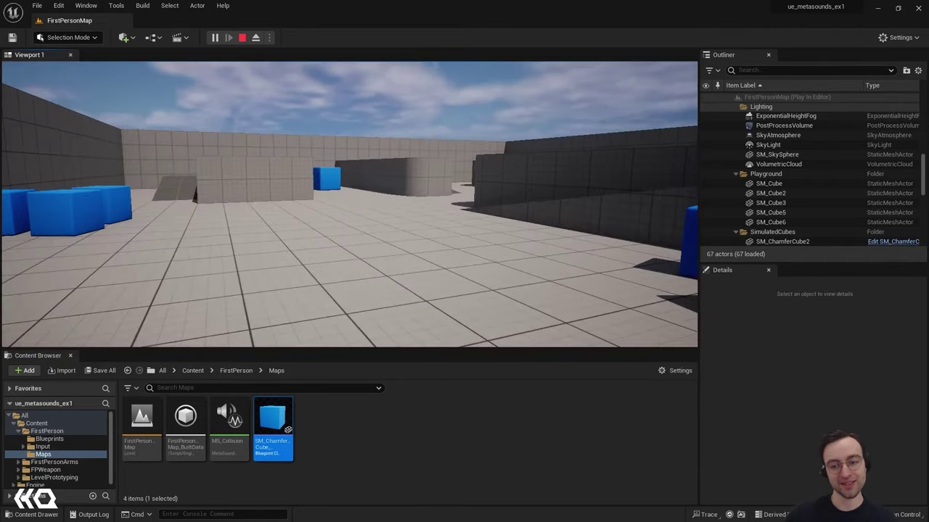